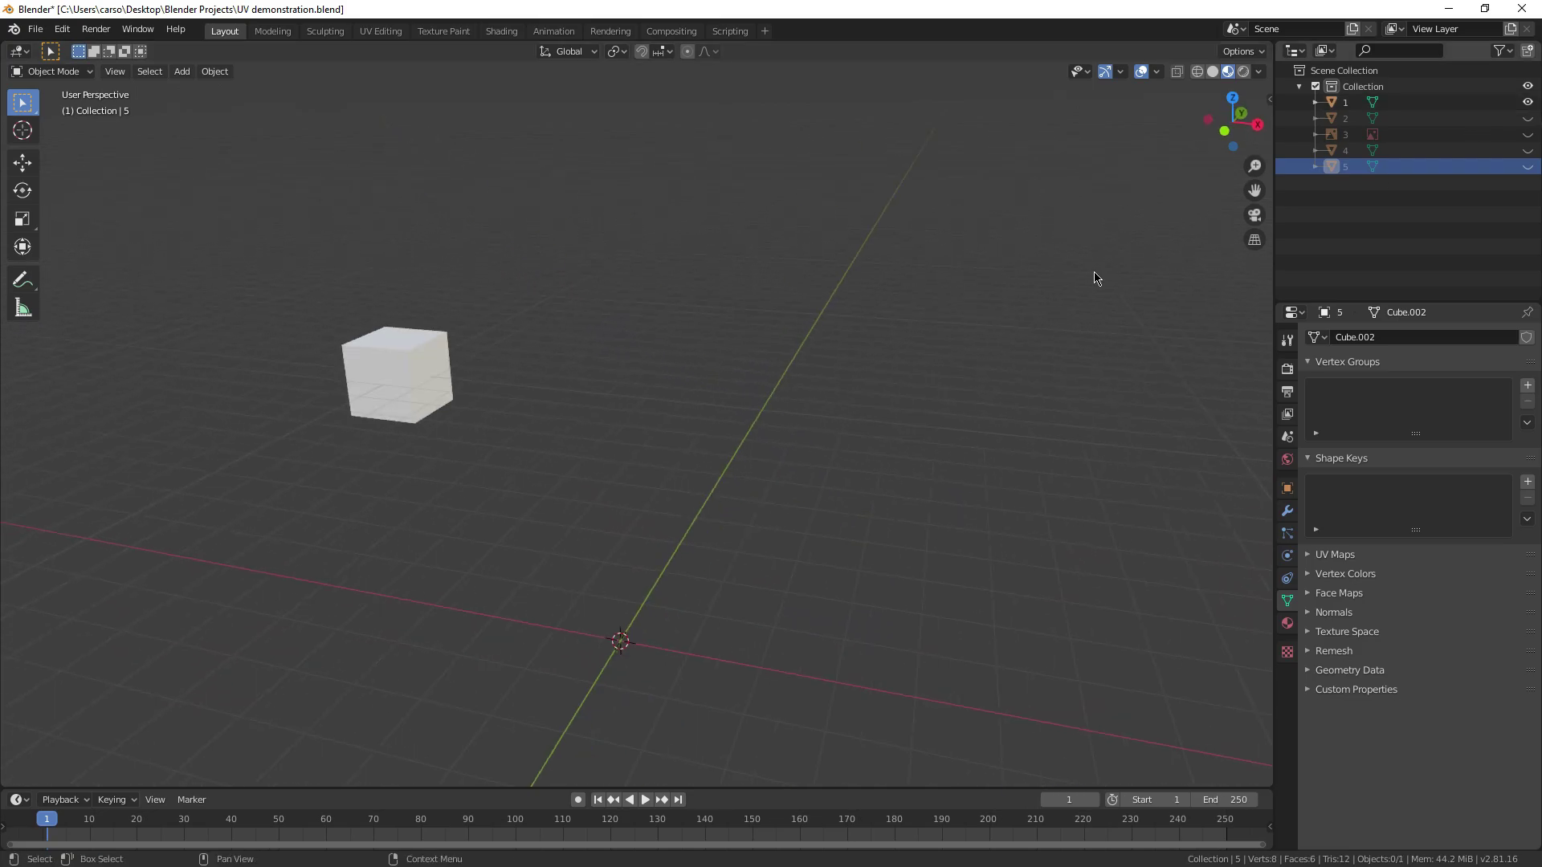
Show the flat cross-shaped object 2 beside cube 1 and open the cube for editing in Edit Mode
middle_click_drag(1094, 276, 857, 540)
scroll(710, 579, "down", 4)
scroll(710, 575, "up", 4)
scroll(695, 549, "down", 2)
middle_click_drag(769, 396, 539, 397)
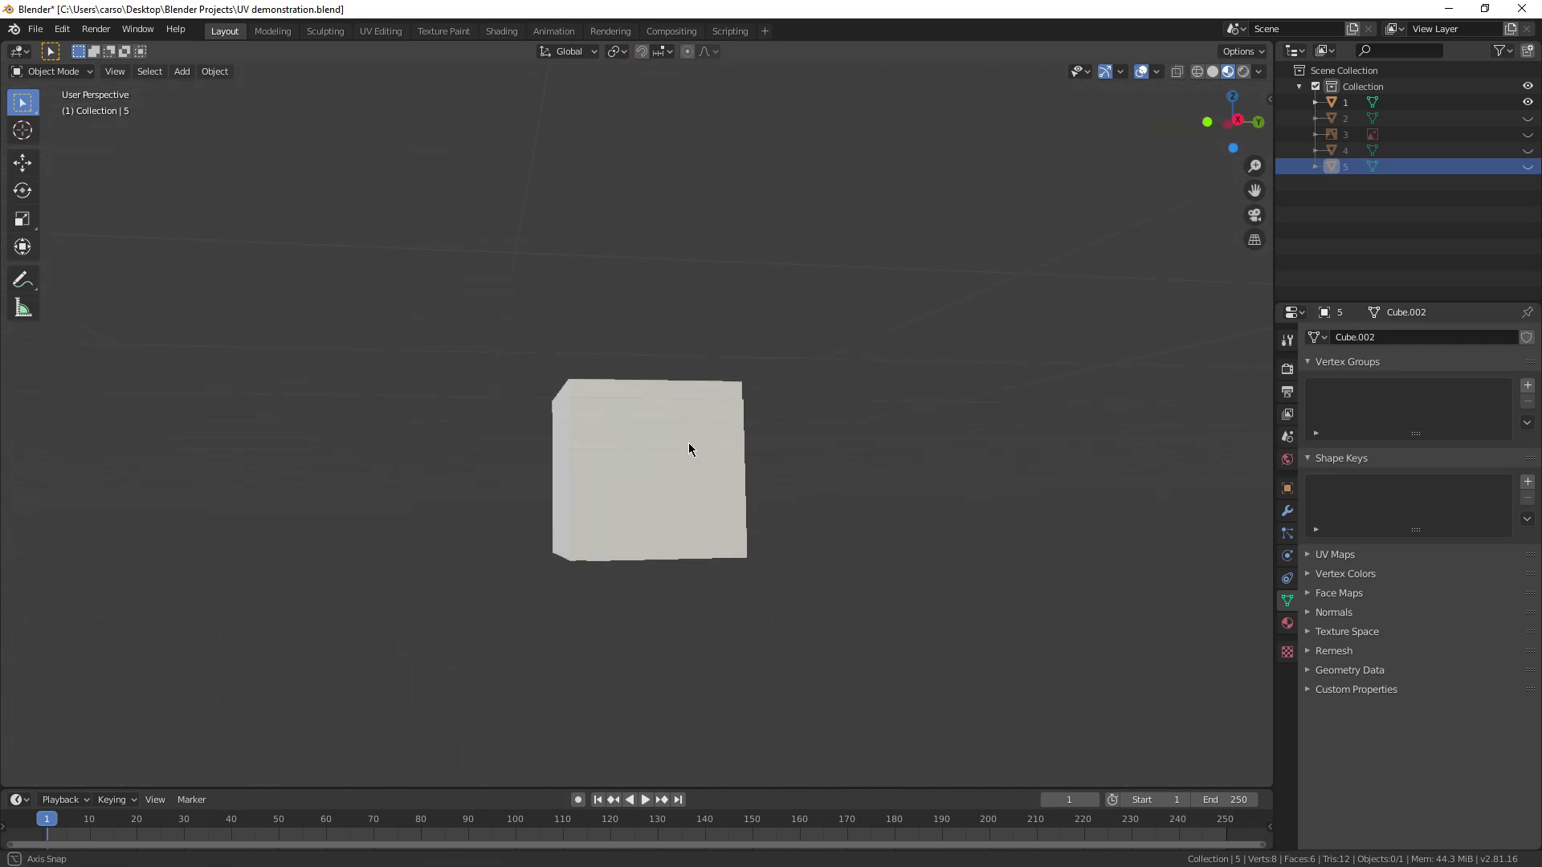
middle_click_drag(791, 521, 1523, 261)
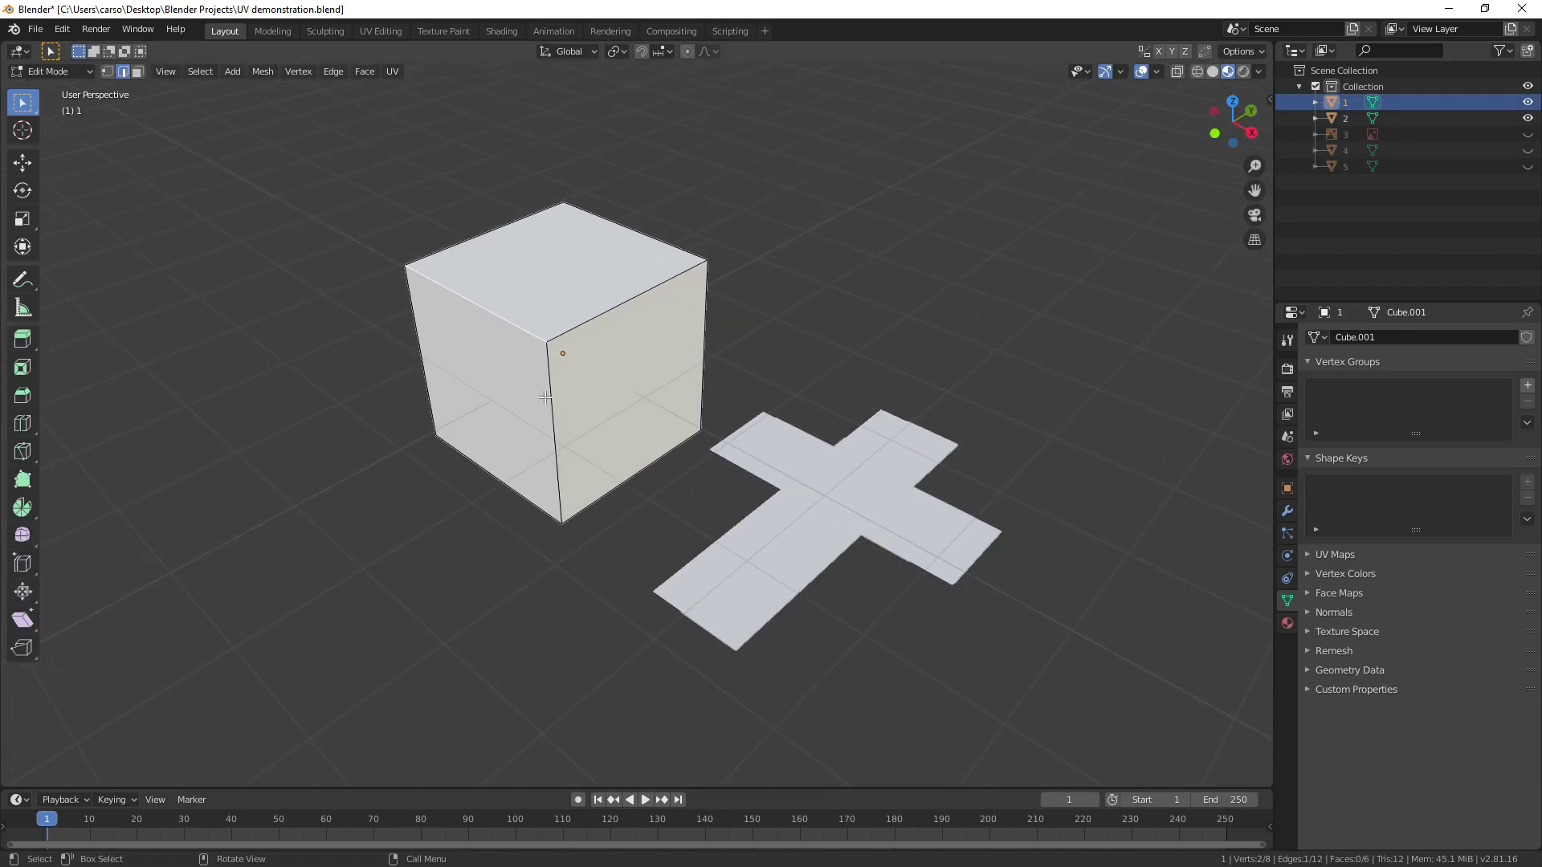
Rip the upper edge of one side face of cube 1 and fold the face outward to ground level
middle_click_drag(545, 397, 472, 479)
middle_click_drag(505, 332, 586, 455)
middle_click_drag(747, 521, 693, 485)
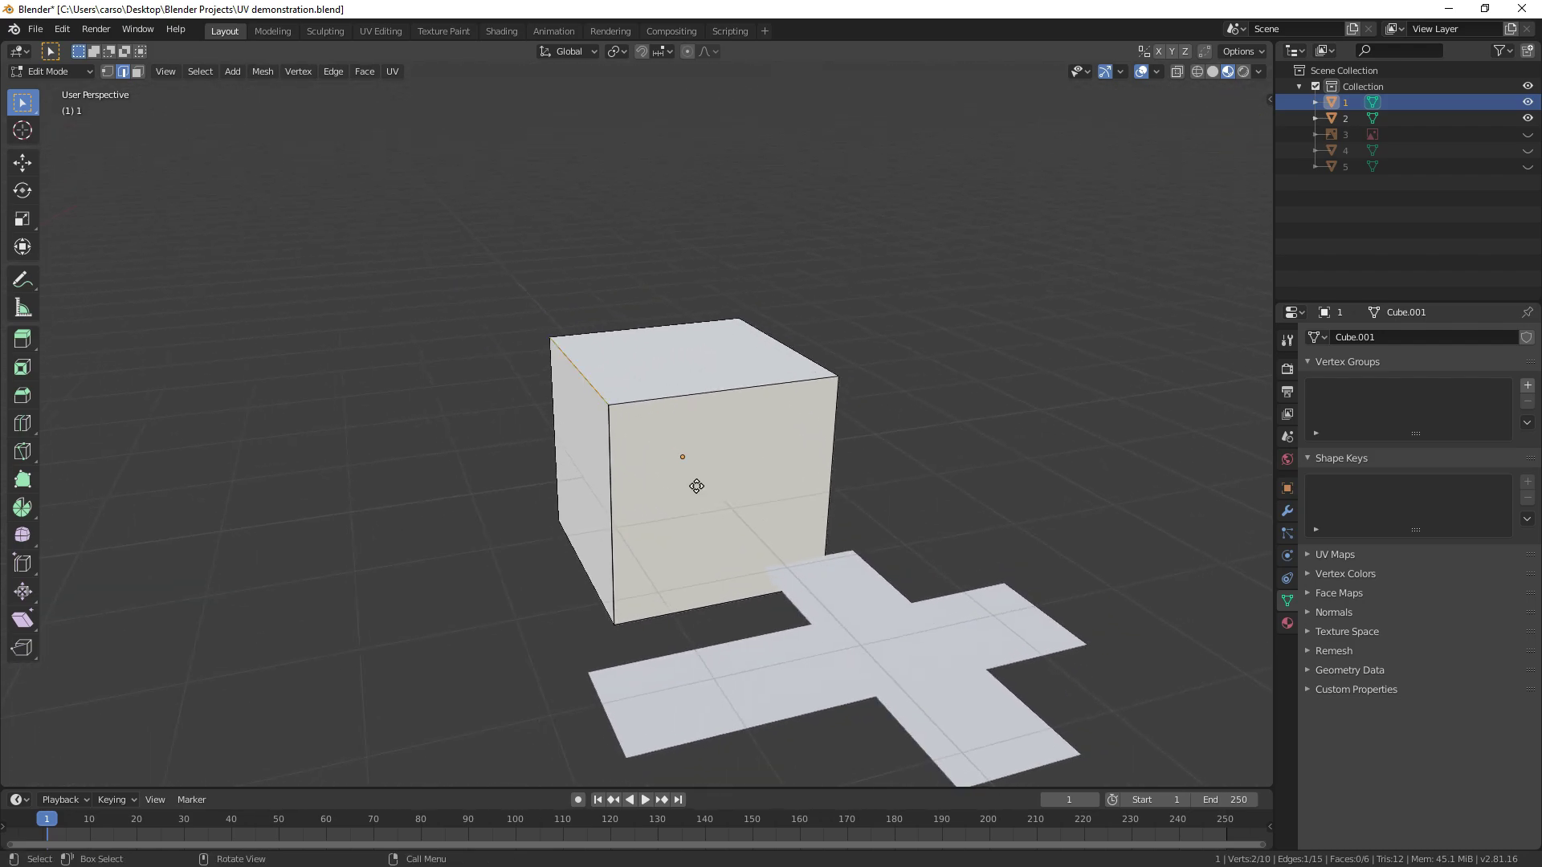
key("v")
left_click(745, 459)
left_click(591, 388)
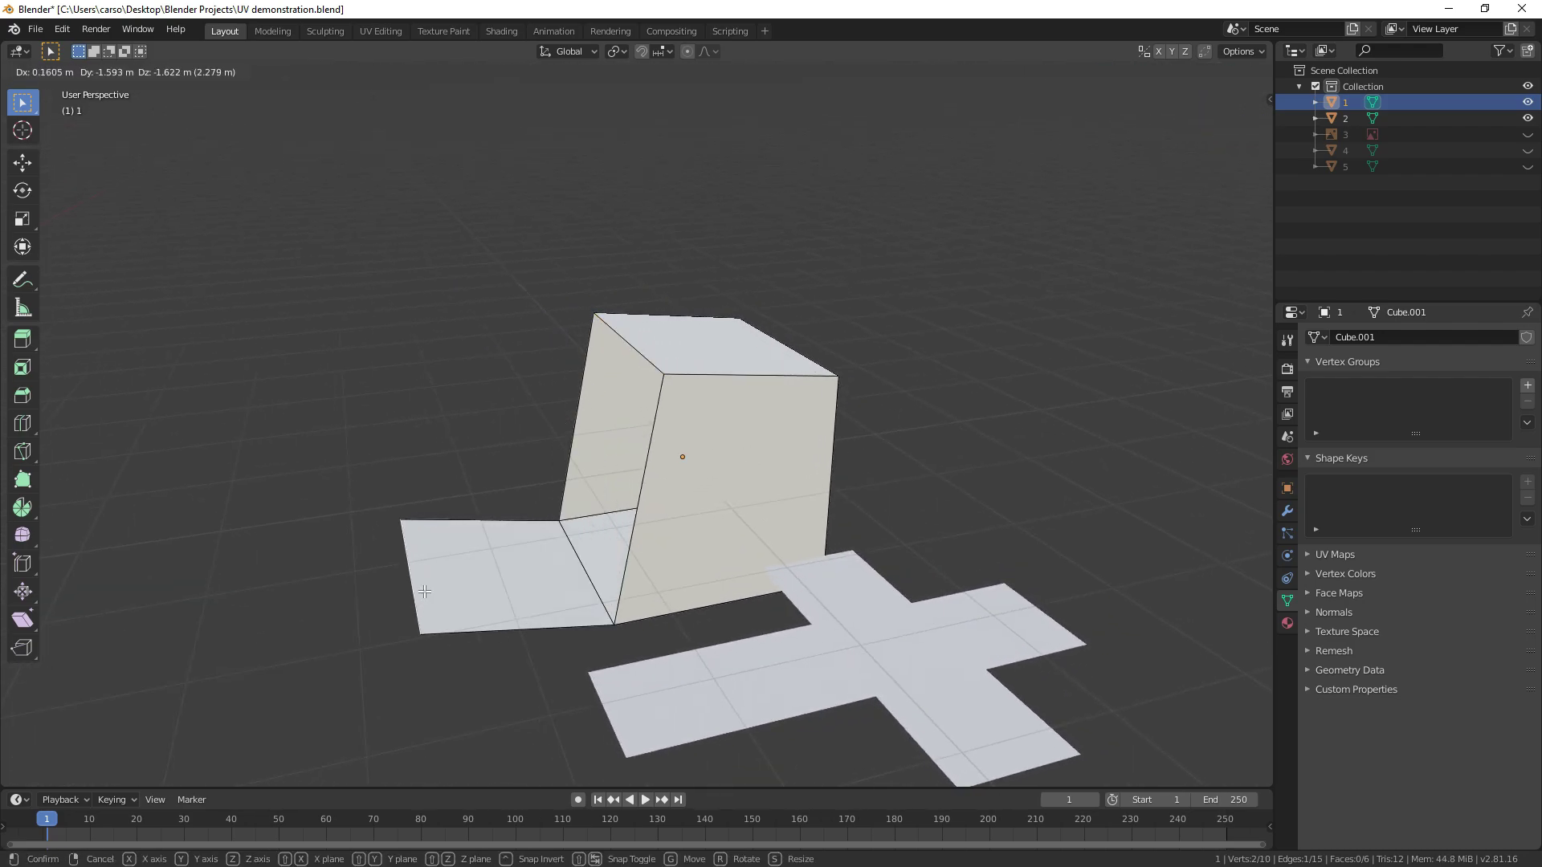
left_click(425, 592)
Rip the upper edges of two more side faces of cube 1 and fold both faces down to ground level
left_click(692, 374)
middle_click_drag(692, 374, 827, 469)
key("g")
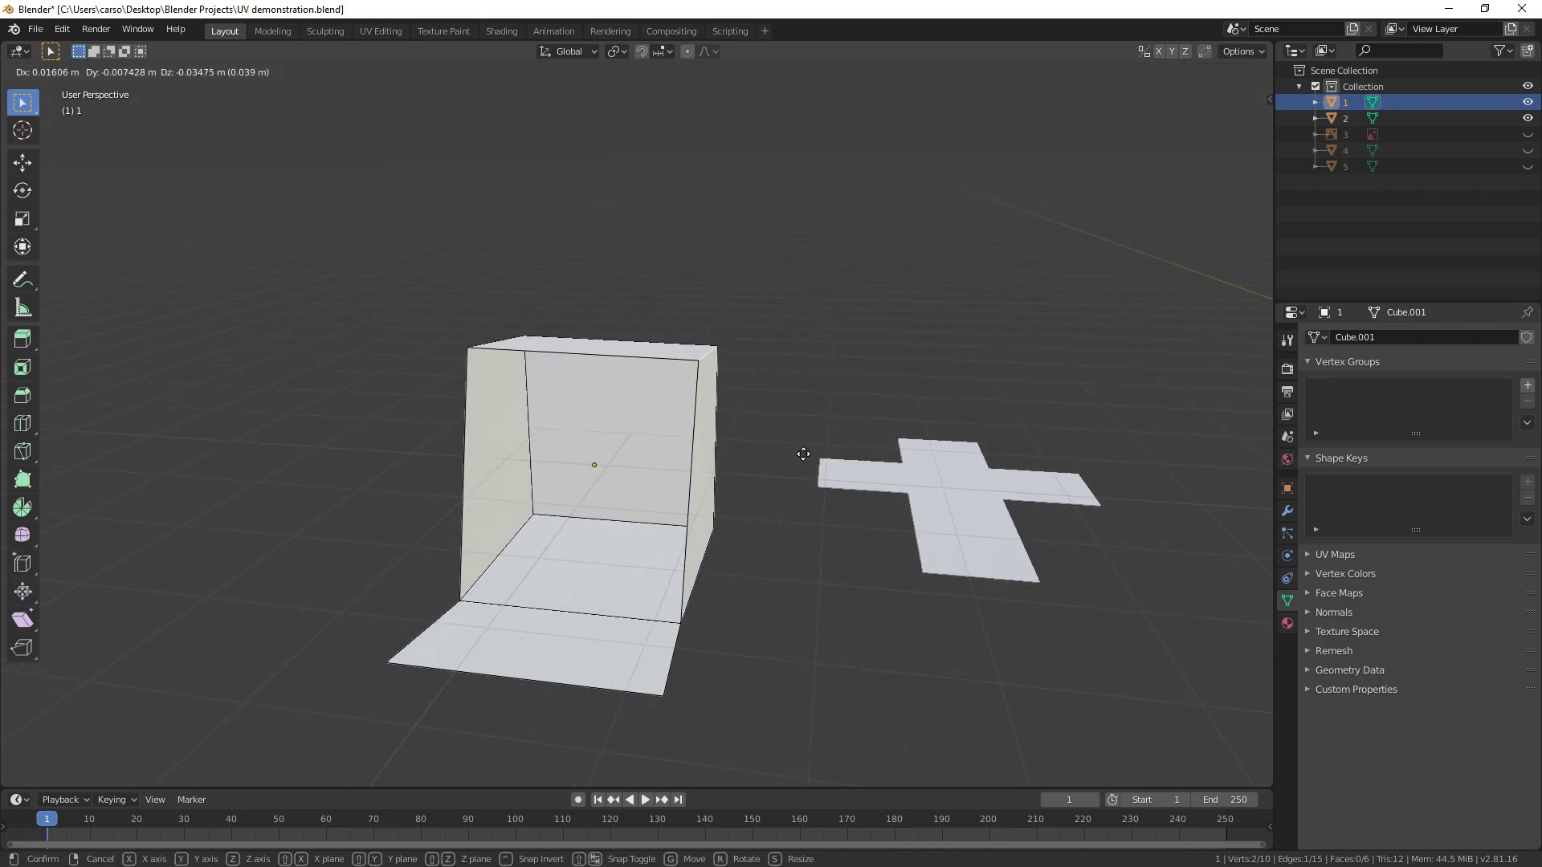
left_click(803, 454)
middle_click_drag(610, 474, 747, 485, "shift")
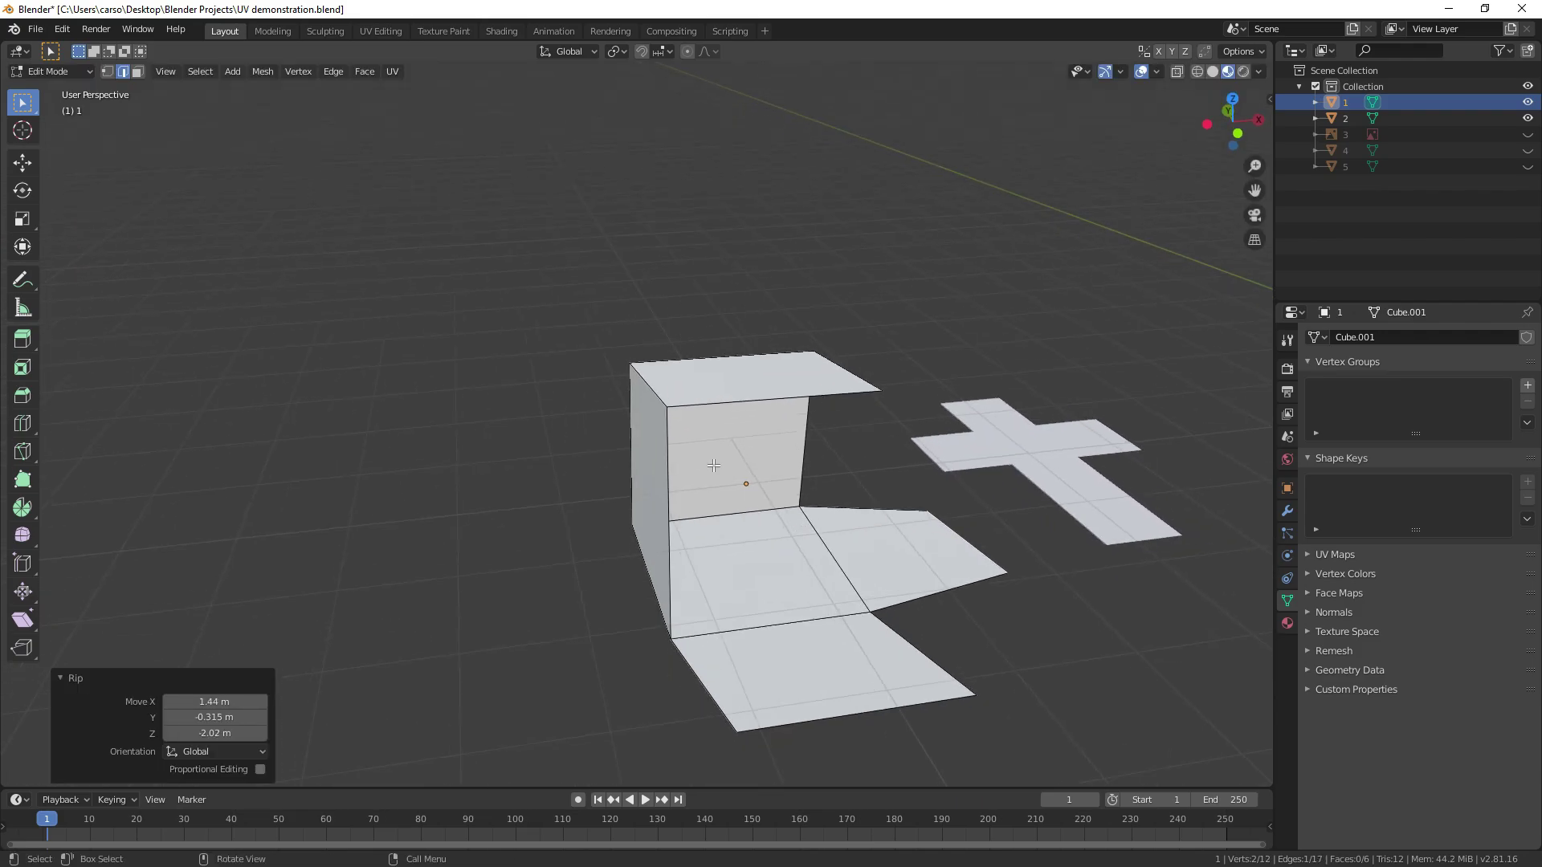
left_click(747, 485)
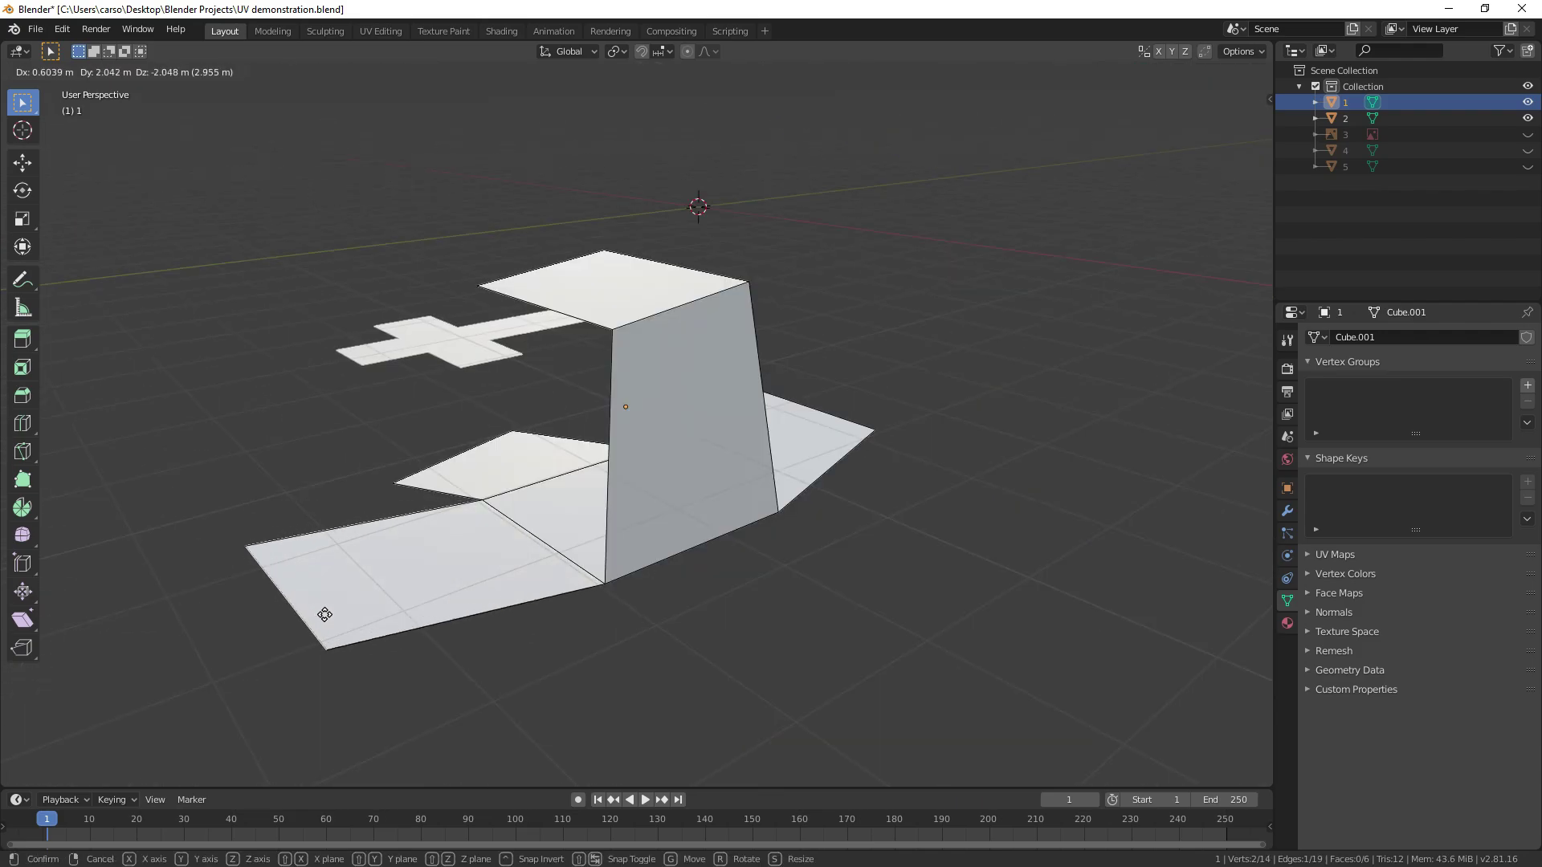
left_click(329, 623)
Lower the remaining wall and the top face to ground level so cube 1 unfolds into a flat cross-shaped net
scroll(620, 386, "down", 3)
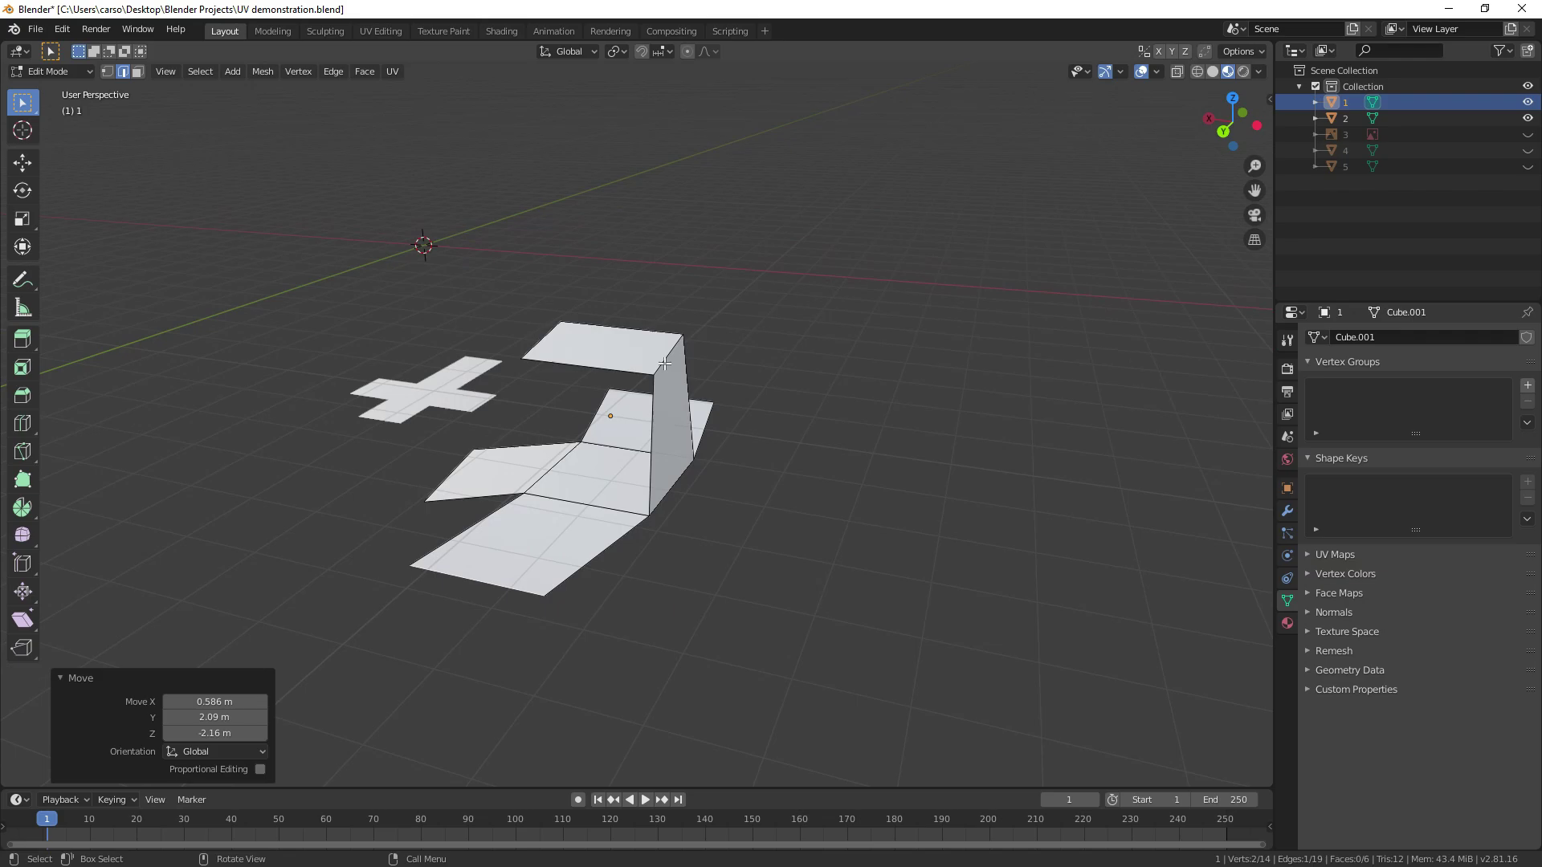
key("g")
left_click(660, 429)
key("g")
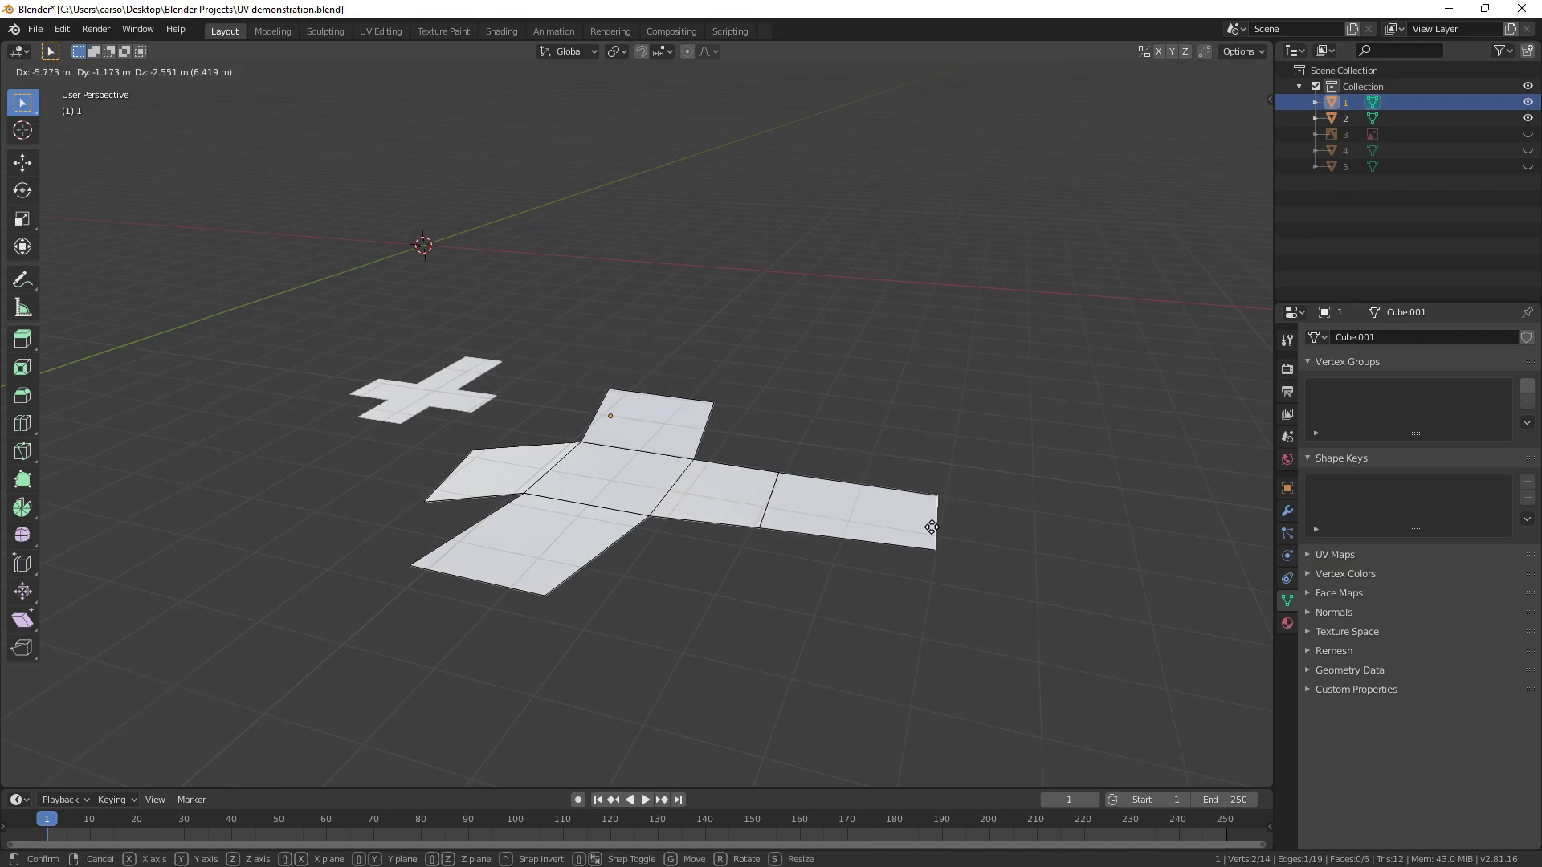
left_click(882, 524)
Show the sketch image object 3 beside the unfolded cube and the flat cross
middle_click_drag(882, 524, 649, 485)
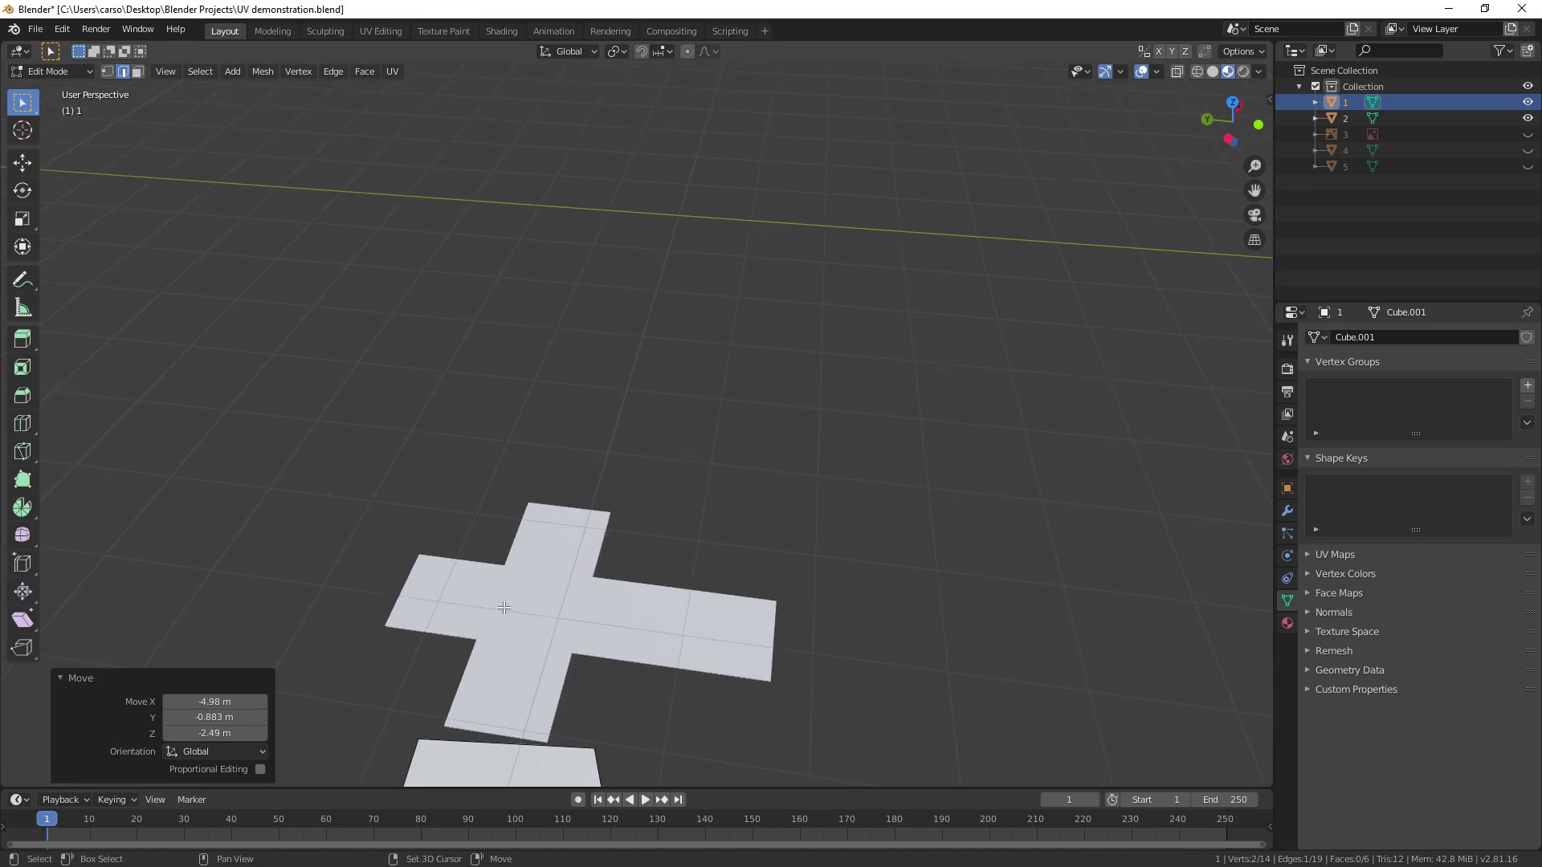
middle_click_drag(505, 608, 643, 494, "shift")
middle_click_drag(536, 524, 626, 512)
scroll(737, 475, "up", 2)
left_click(1527, 134)
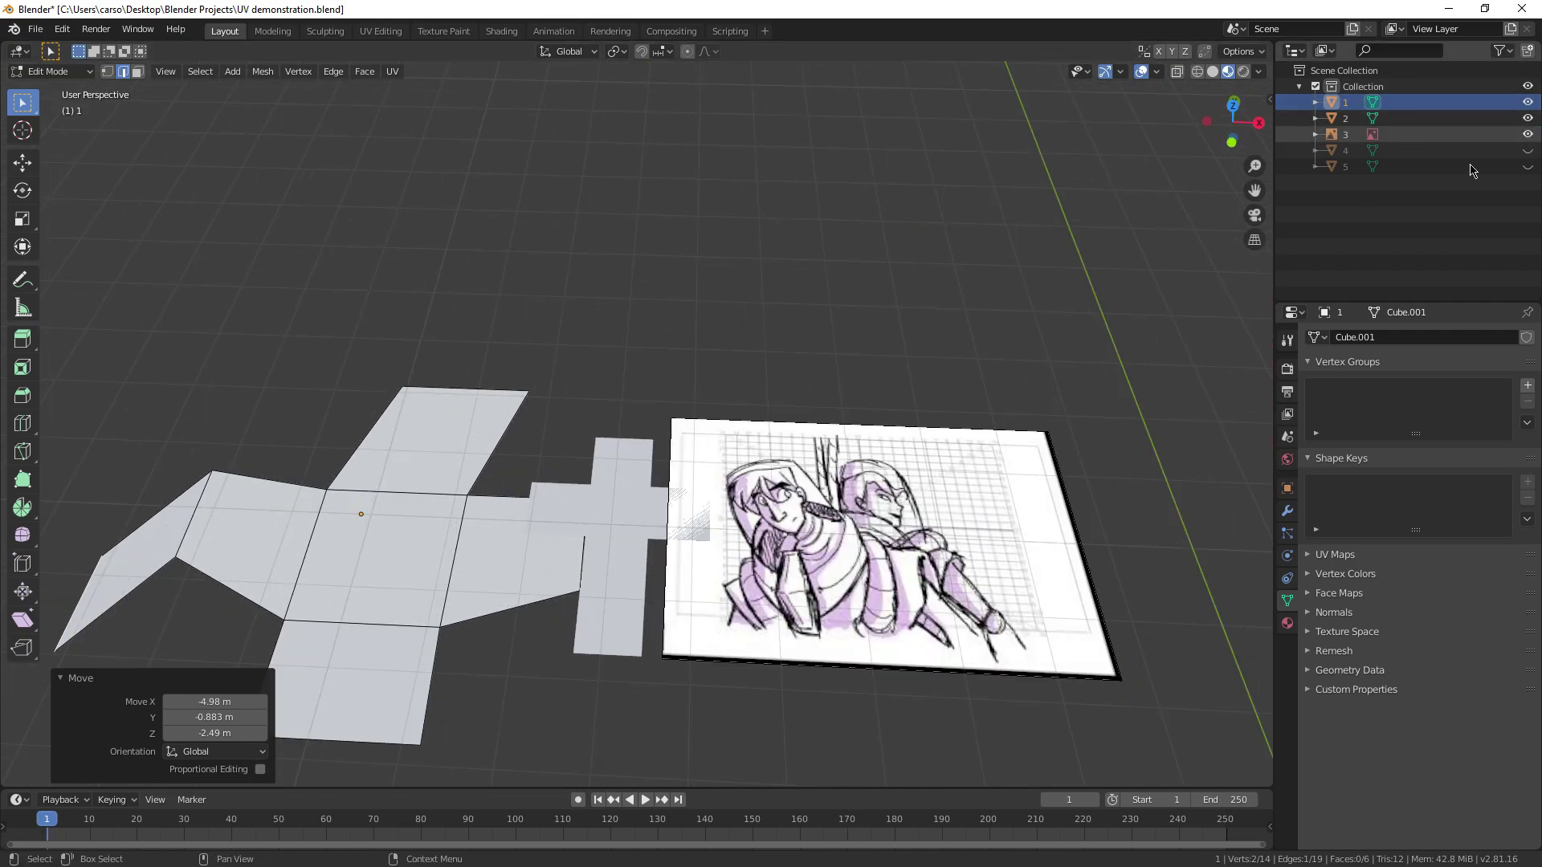
Leave Edit Mode and move the flat cross object 2 onto the sketch image, about 2.77 m in X, 0.188 m in Y and 0.241 m in Z
middle_click_drag(1018, 438, 903, 237, "shift")
scroll(993, 312, "up", 2)
scroll(993, 312, "up", 2)
scroll(884, 401, "down", 4)
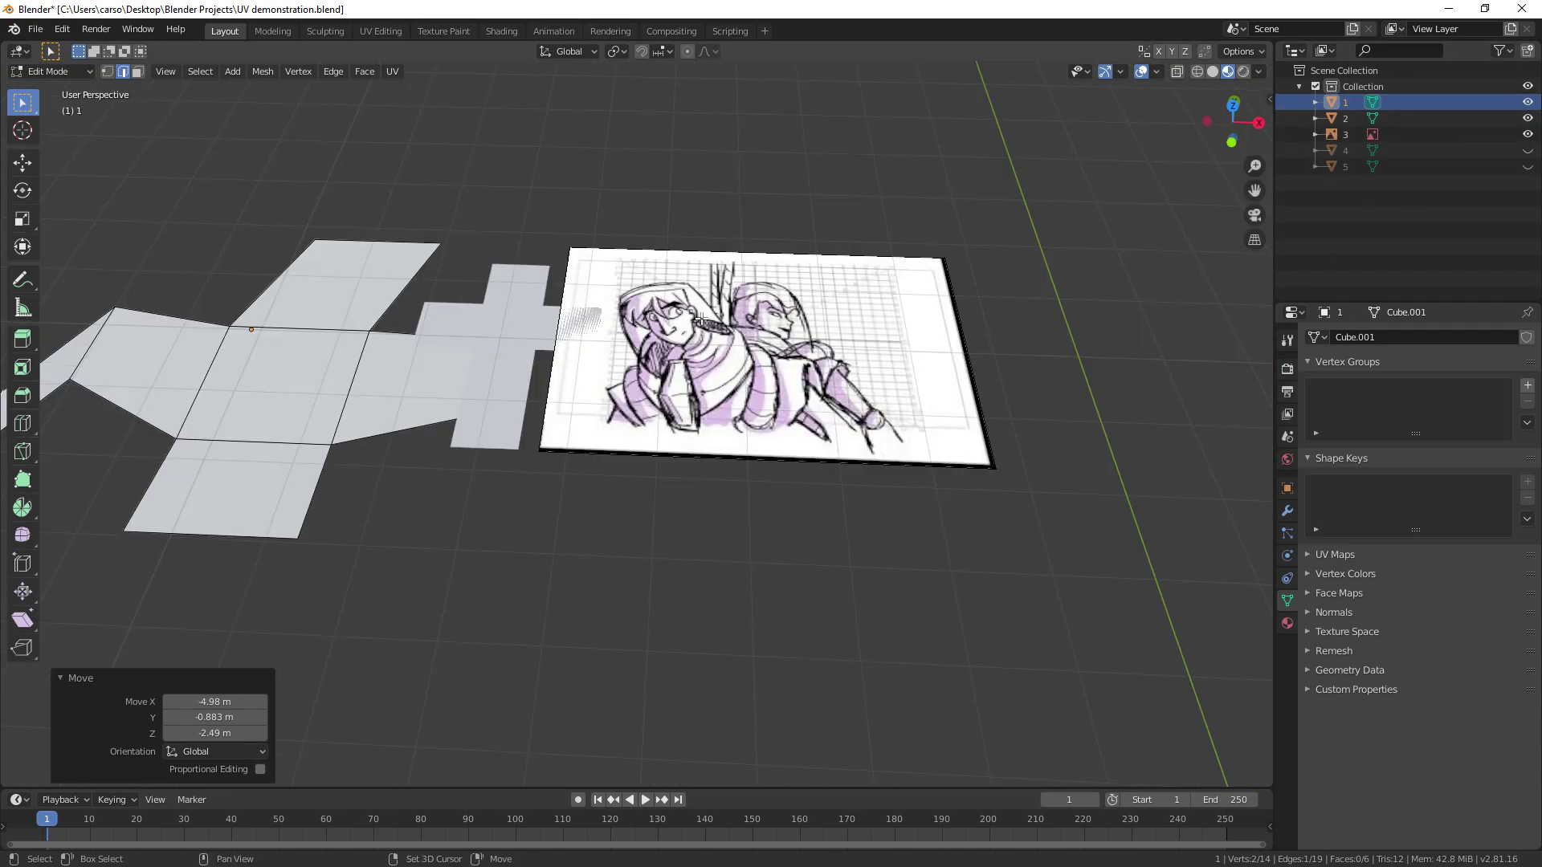
scroll(776, 514, "up", 4)
middle_click_drag(776, 515, 700, 501, "shift")
scroll(527, 557, "down", 2)
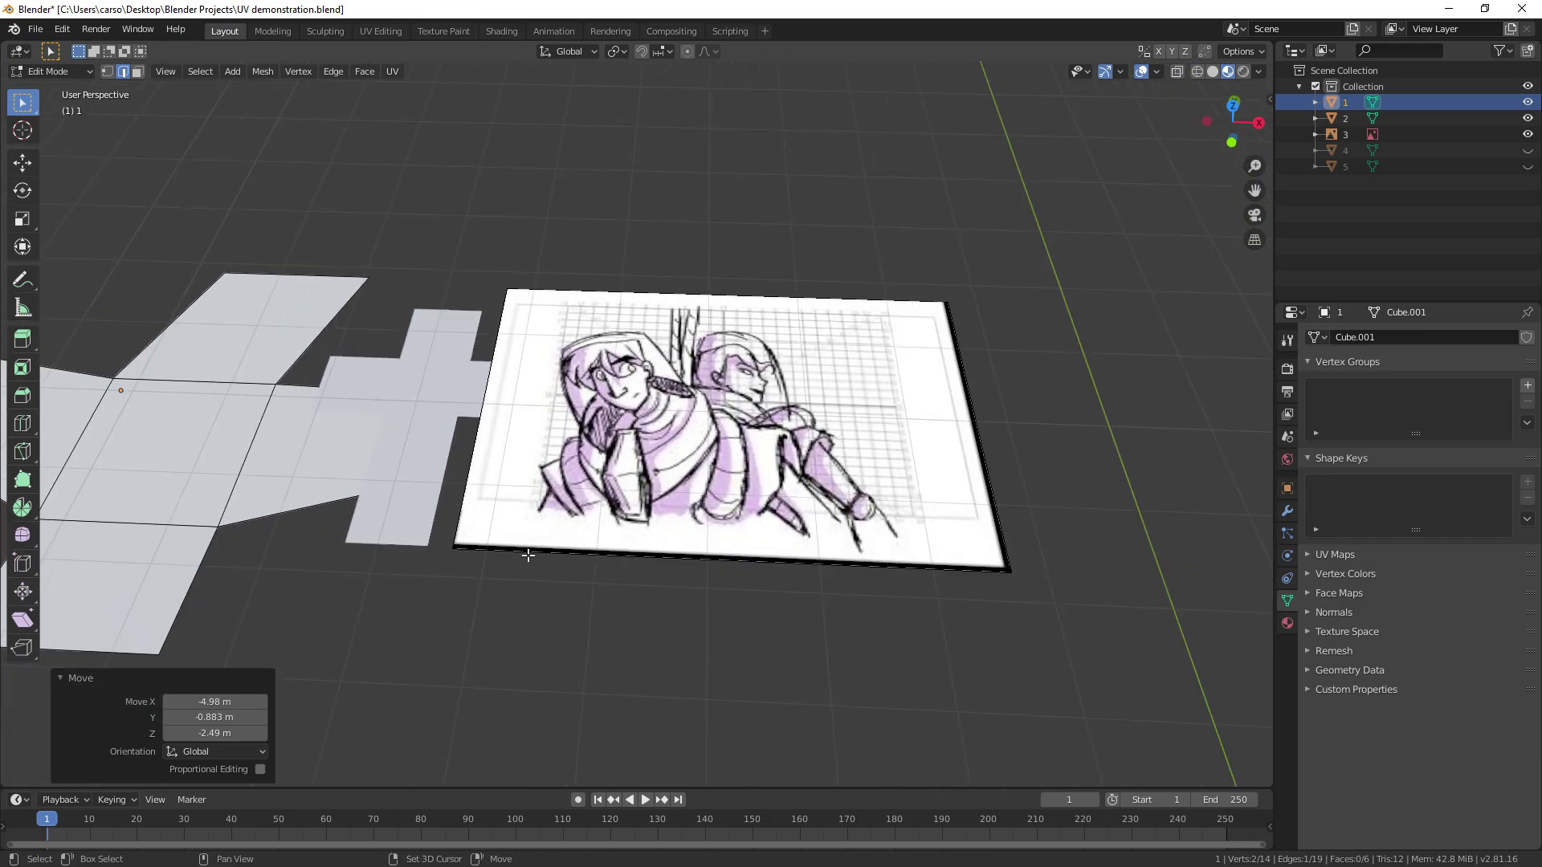
middle_click_drag(527, 558, 559, 533, "shift")
key("Tab")
middle_click_drag(659, 534, 610, 482)
key("g")
left_click(731, 489)
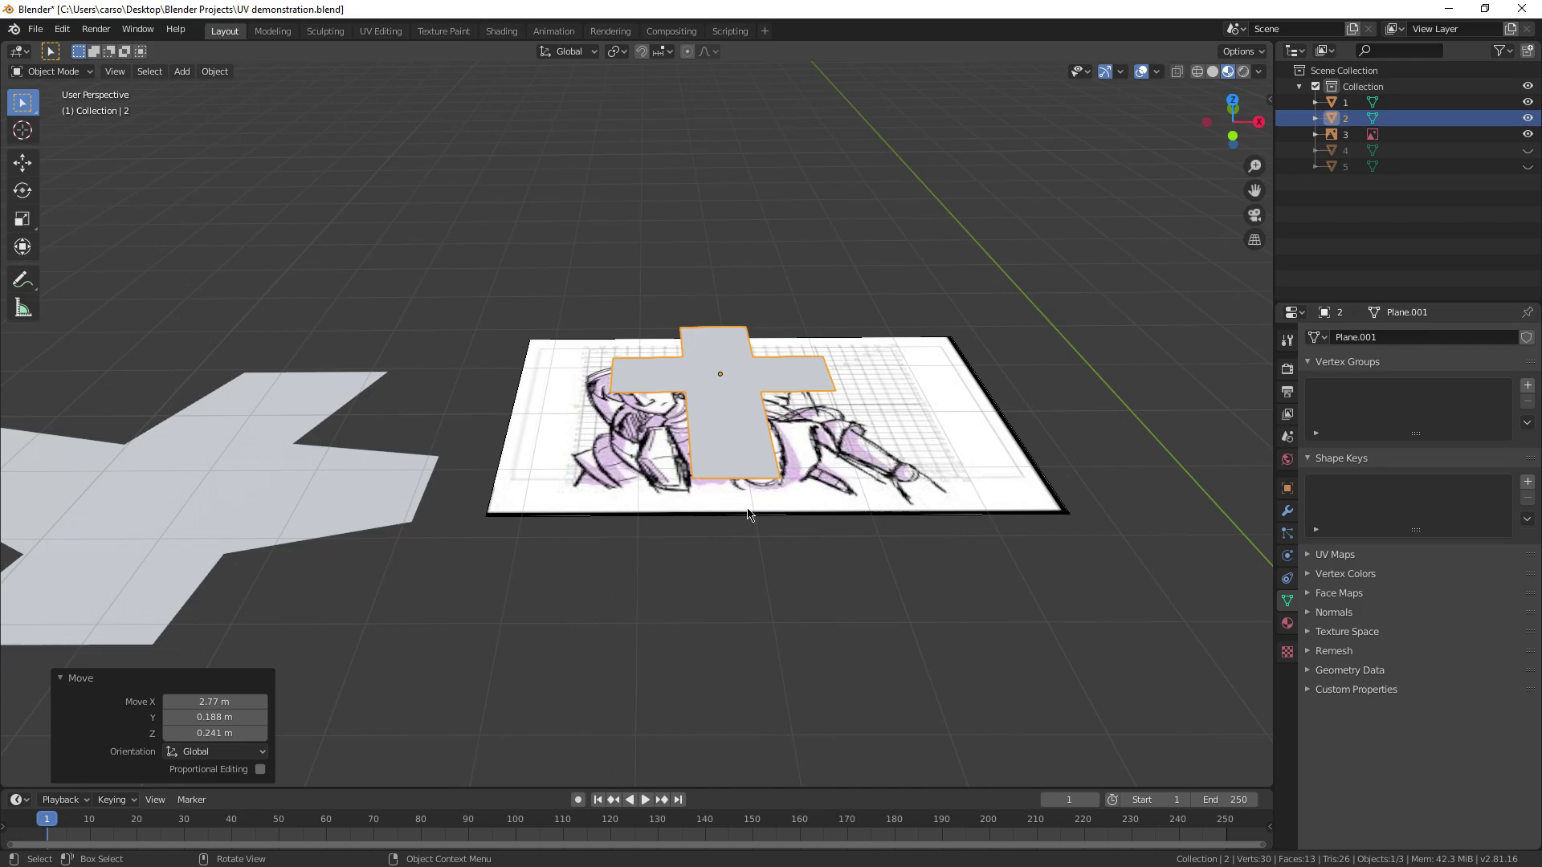
In the top view, reposition the sketch image underneath the flat cross with several small moves
key("KP_7")
scroll(498, 493, "up", 5)
scroll(498, 493, "down", 3)
left_click(485, 514)
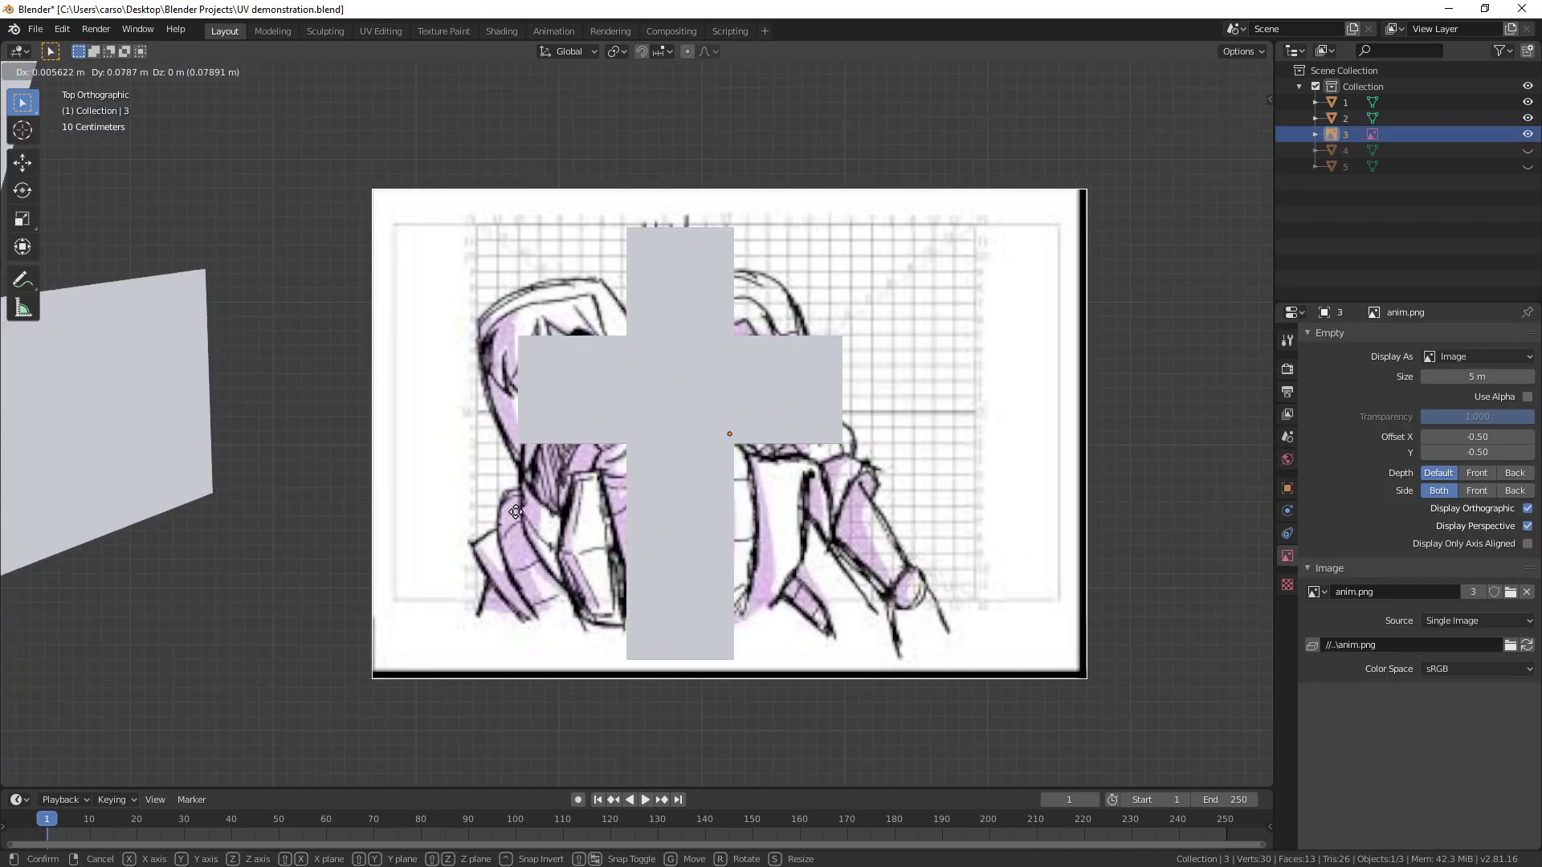
key("g")
left_click(479, 527)
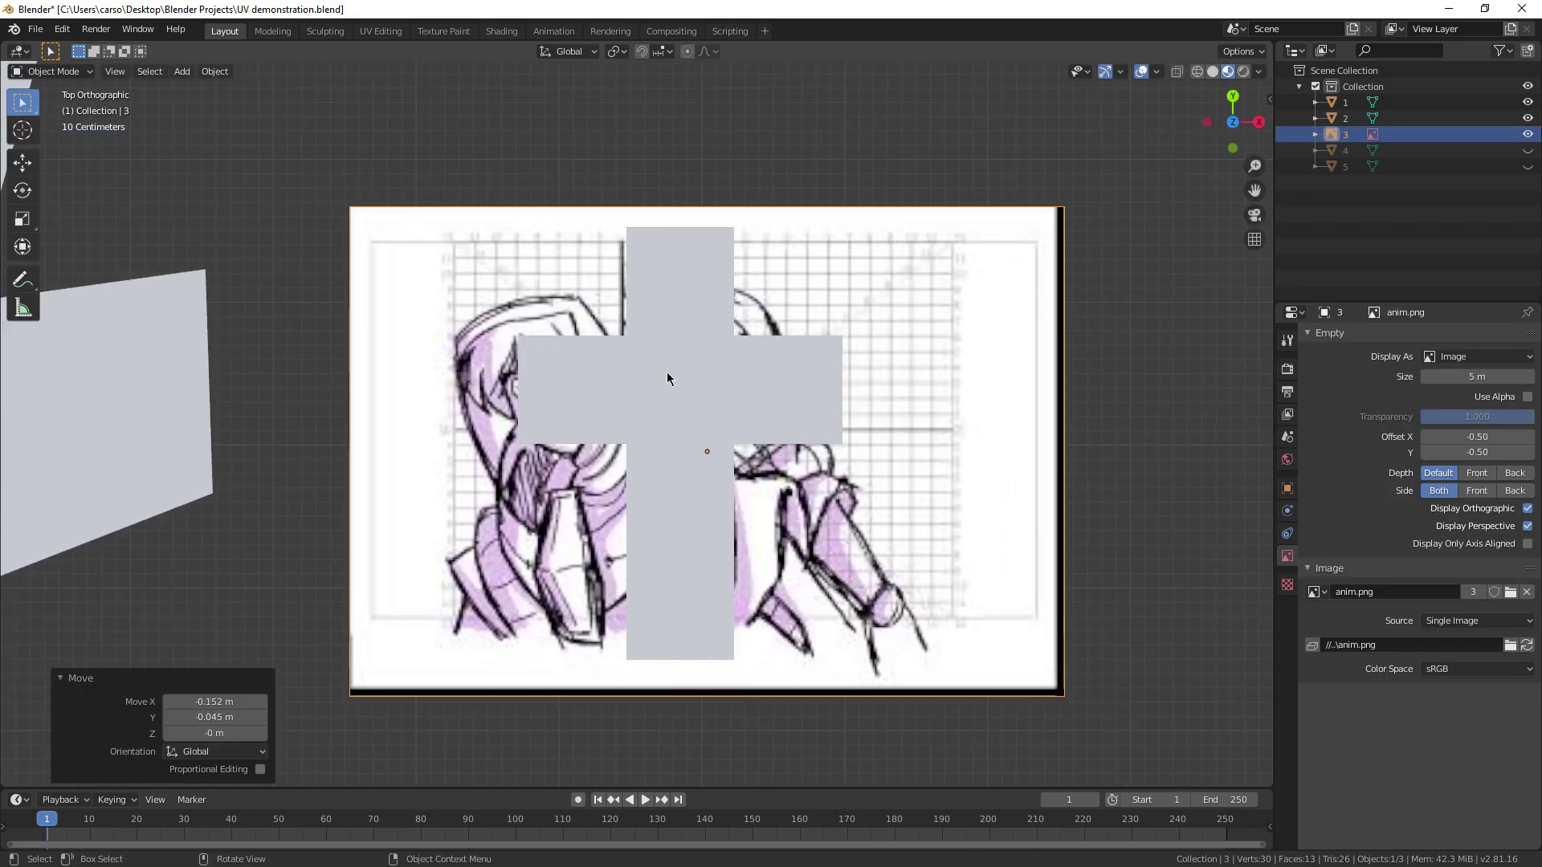
left_click(709, 447)
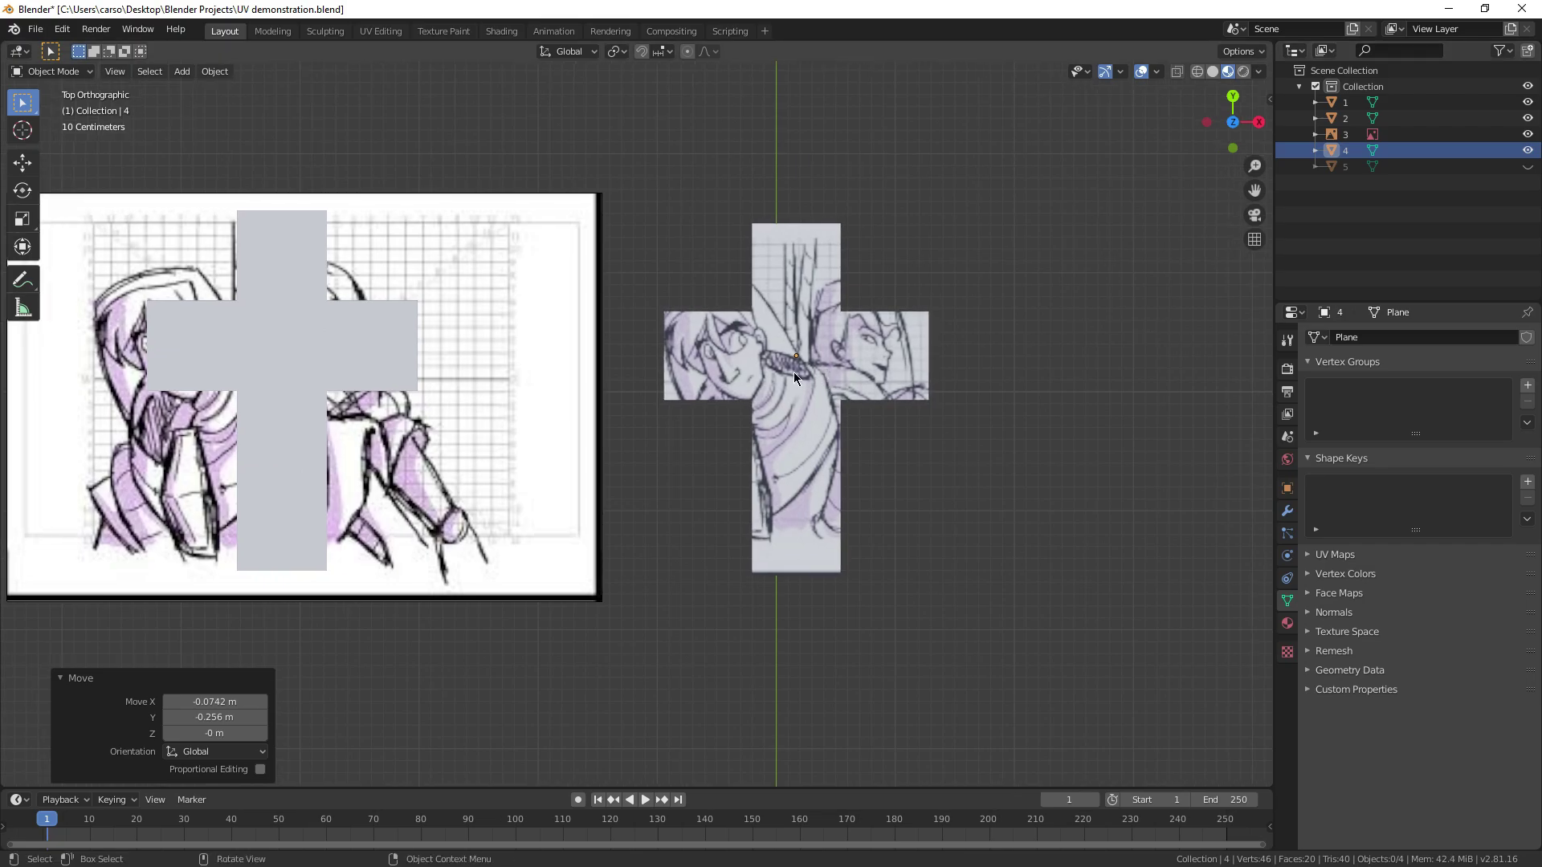
Show the textured cross object 4 beside the sketch image and scale it by about 1.187
key("s")
left_click(903, 574)
middle_click_drag(337, 401, 654, 469, "shift")
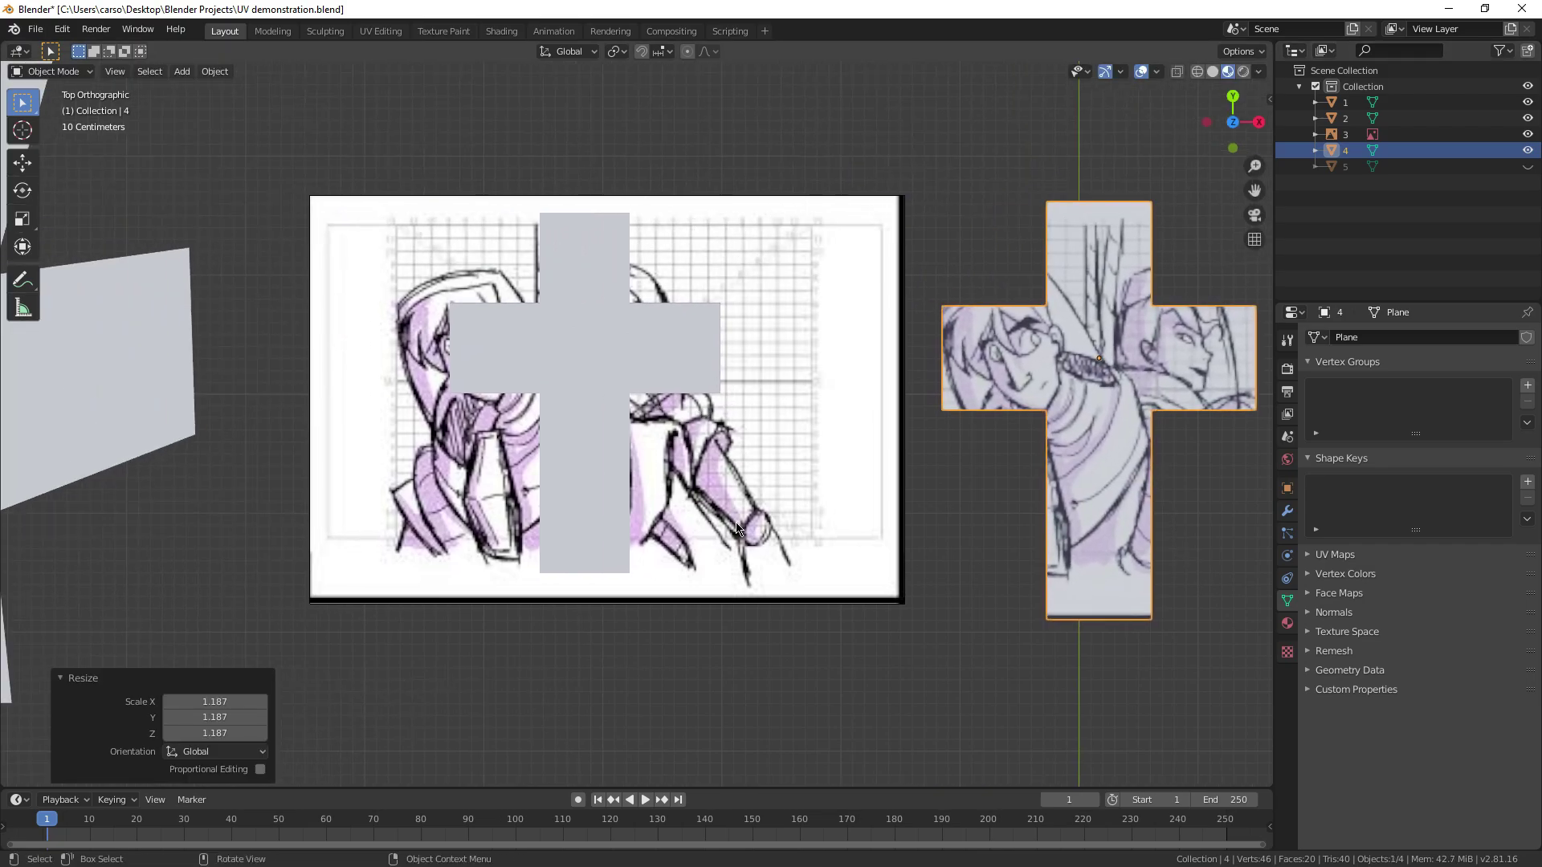
Shift the plain cross over the sketch image and select the textured cross object 4
middle_click_drag(736, 528, 727, 456)
left_click(595, 390)
key("g")
left_click(609, 416)
middle_click_drag(1082, 408, 803, 448, "shift")
left_click(900, 418)
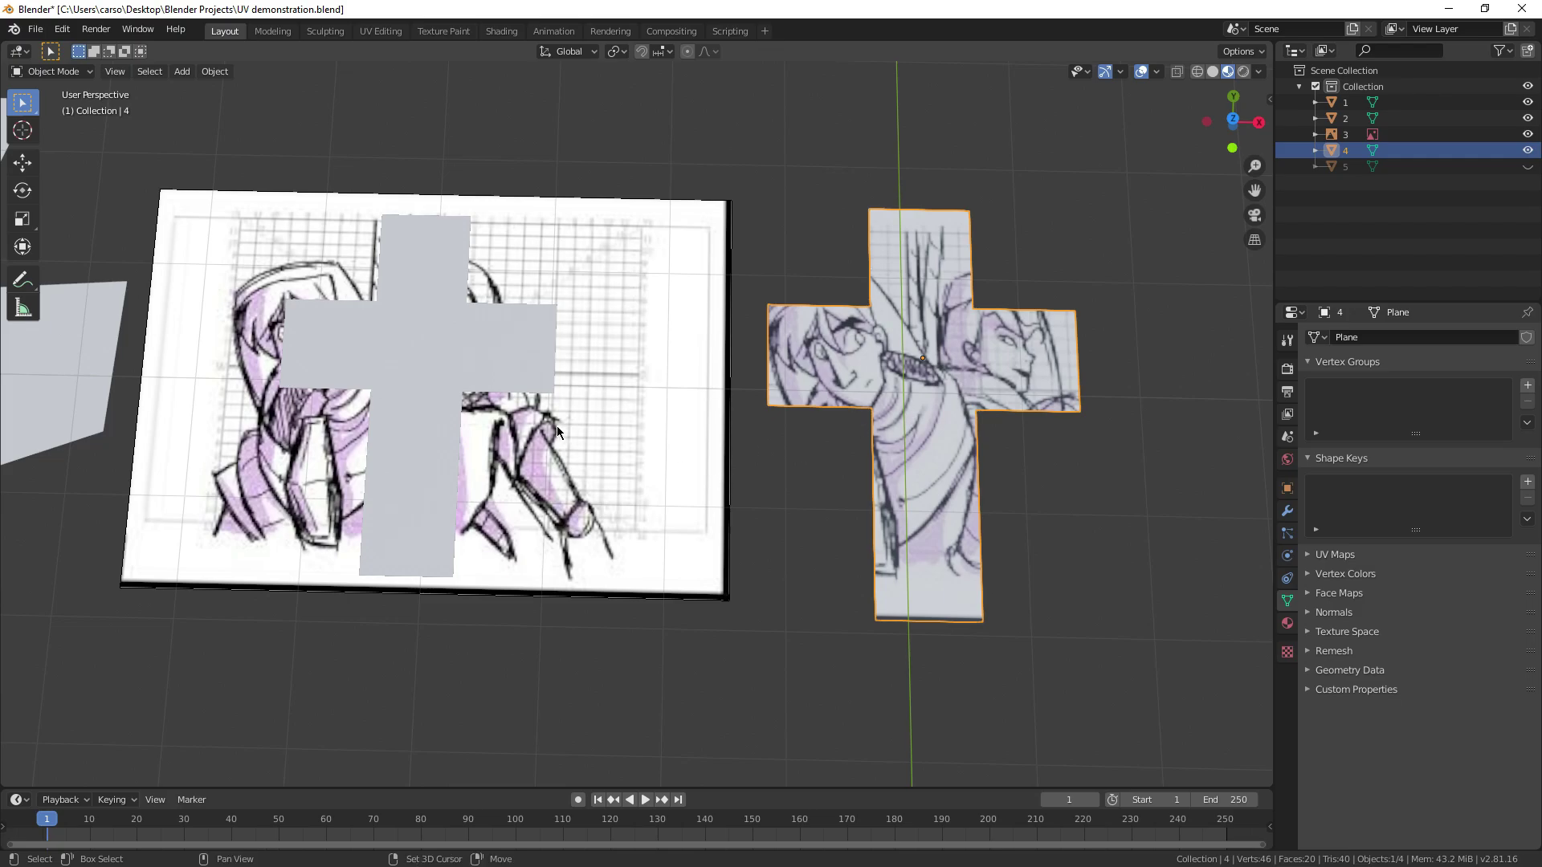
Move the plain cross object 2 across the sketch image by about 1.18 m in X, 1.03 m in Y and 0.141 m in Z
middle_click_drag(557, 431, 466, 436)
left_click(355, 474)
left_click(573, 374)
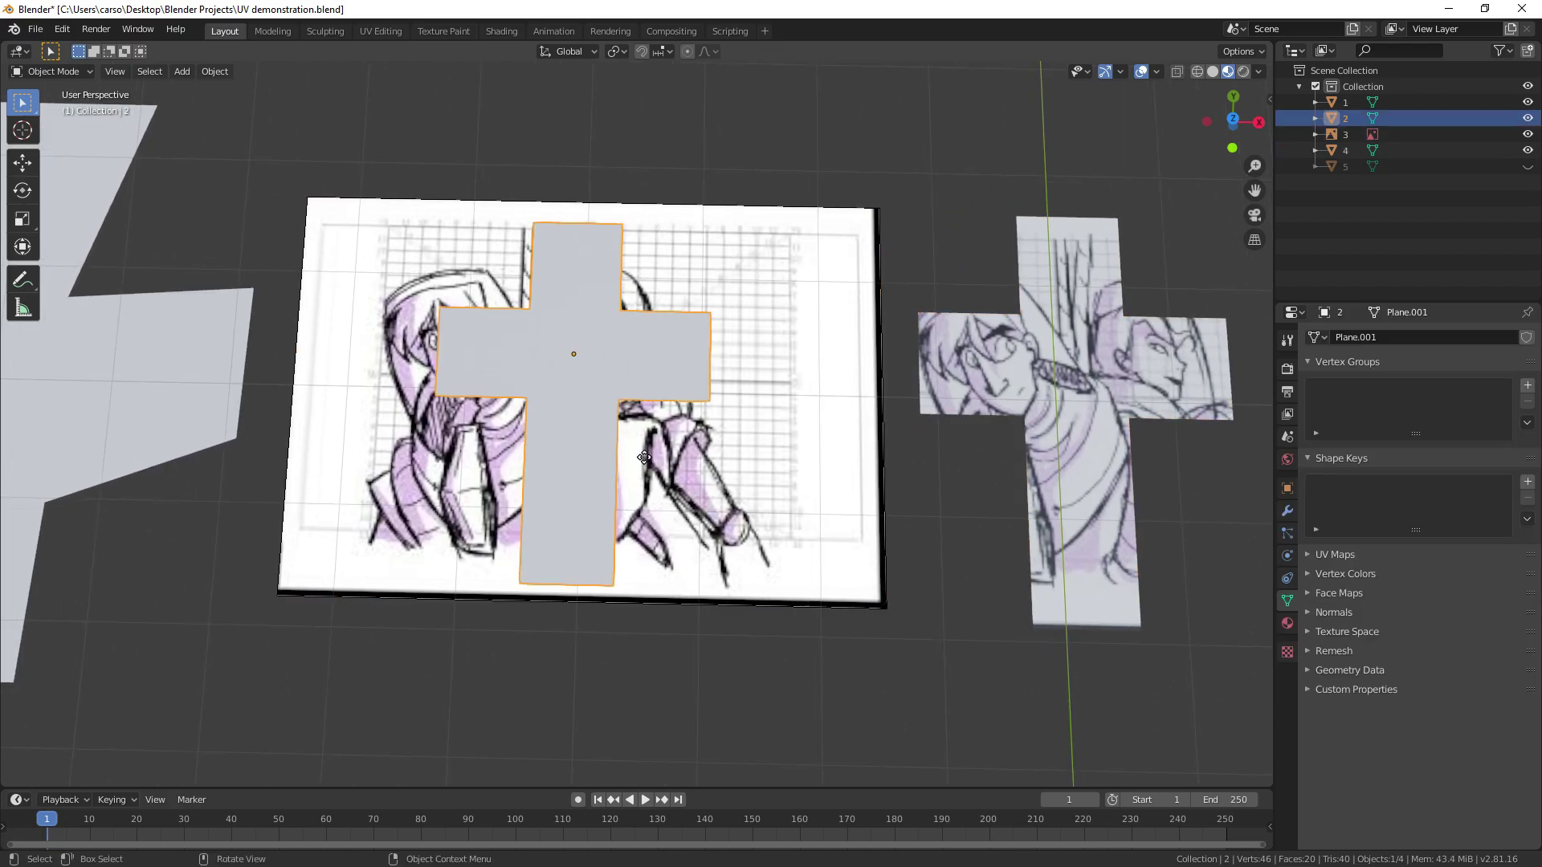
key("g")
left_click(423, 486)
middle_click_drag(537, 455, 574, 444, "shift")
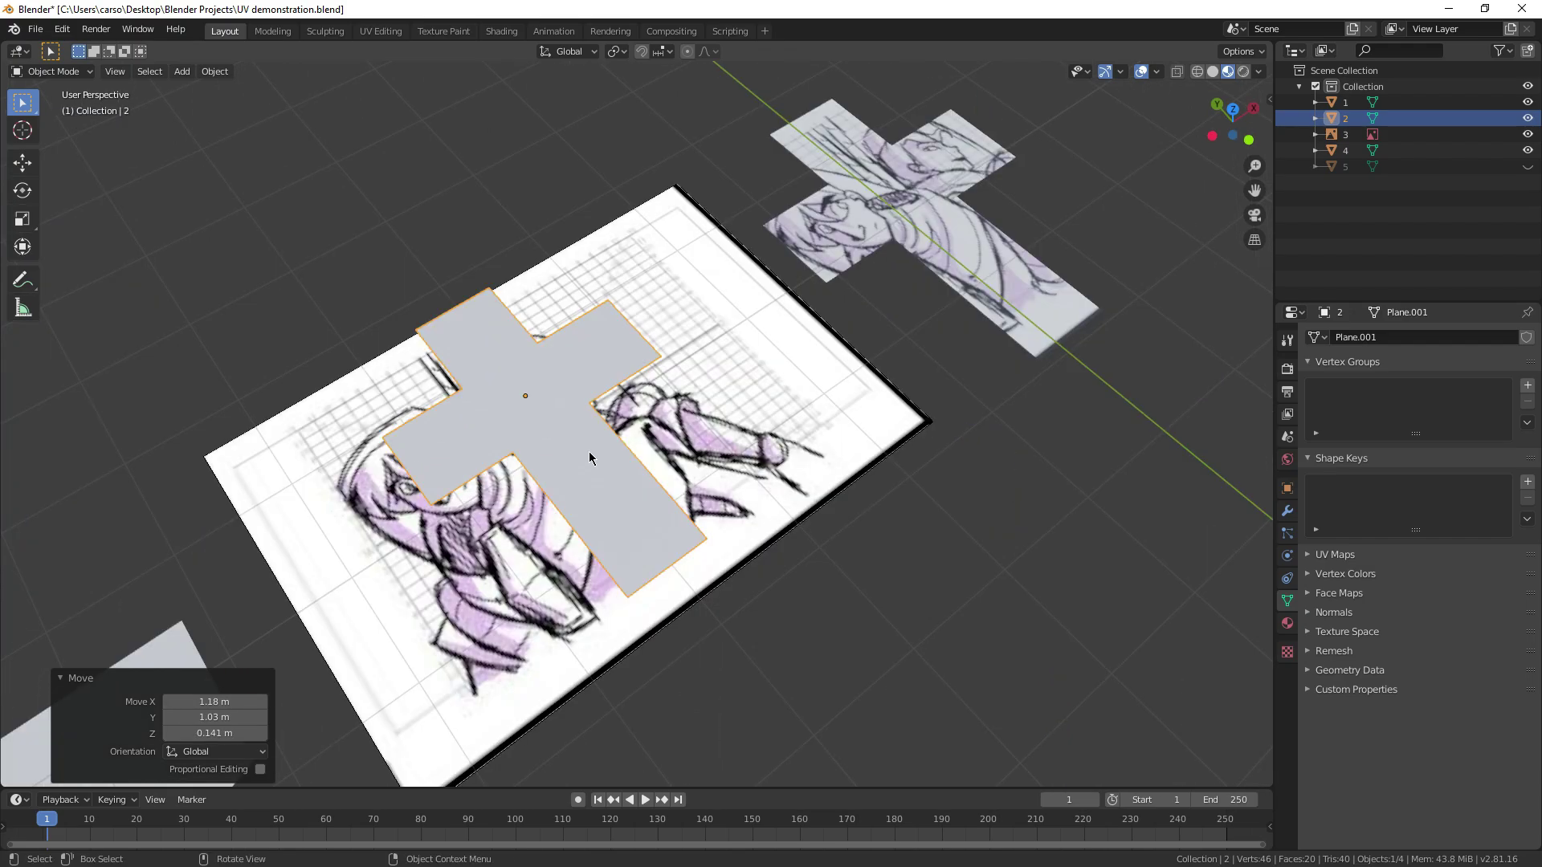
Show the textured cube object 5 and position it above the flat textured cross
middle_click_drag(591, 436, 546, 371)
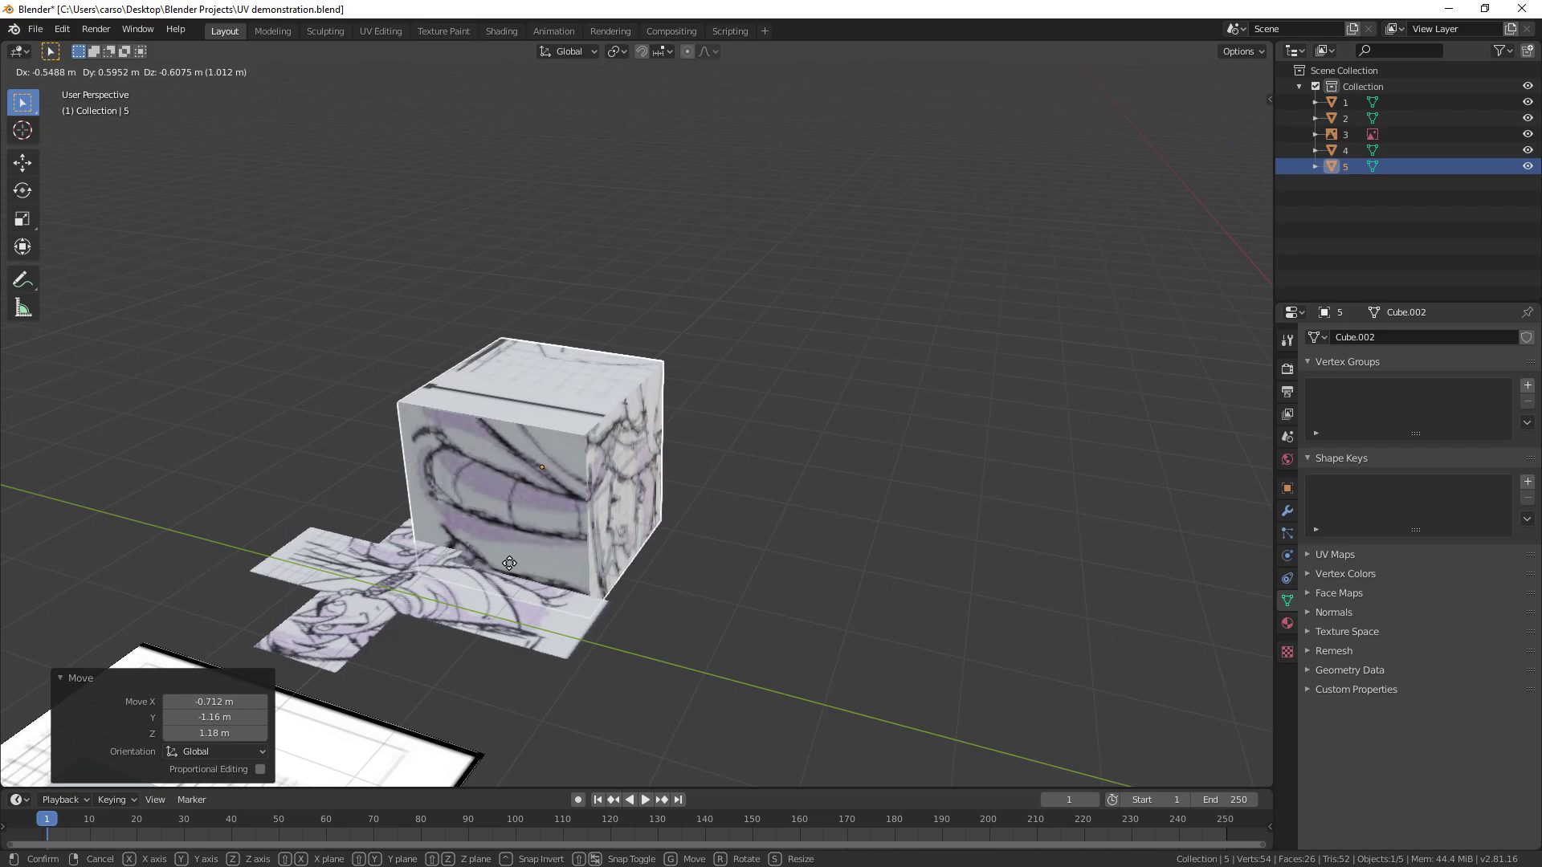
left_click(630, 518)
middle_click_drag(631, 518, 756, 551)
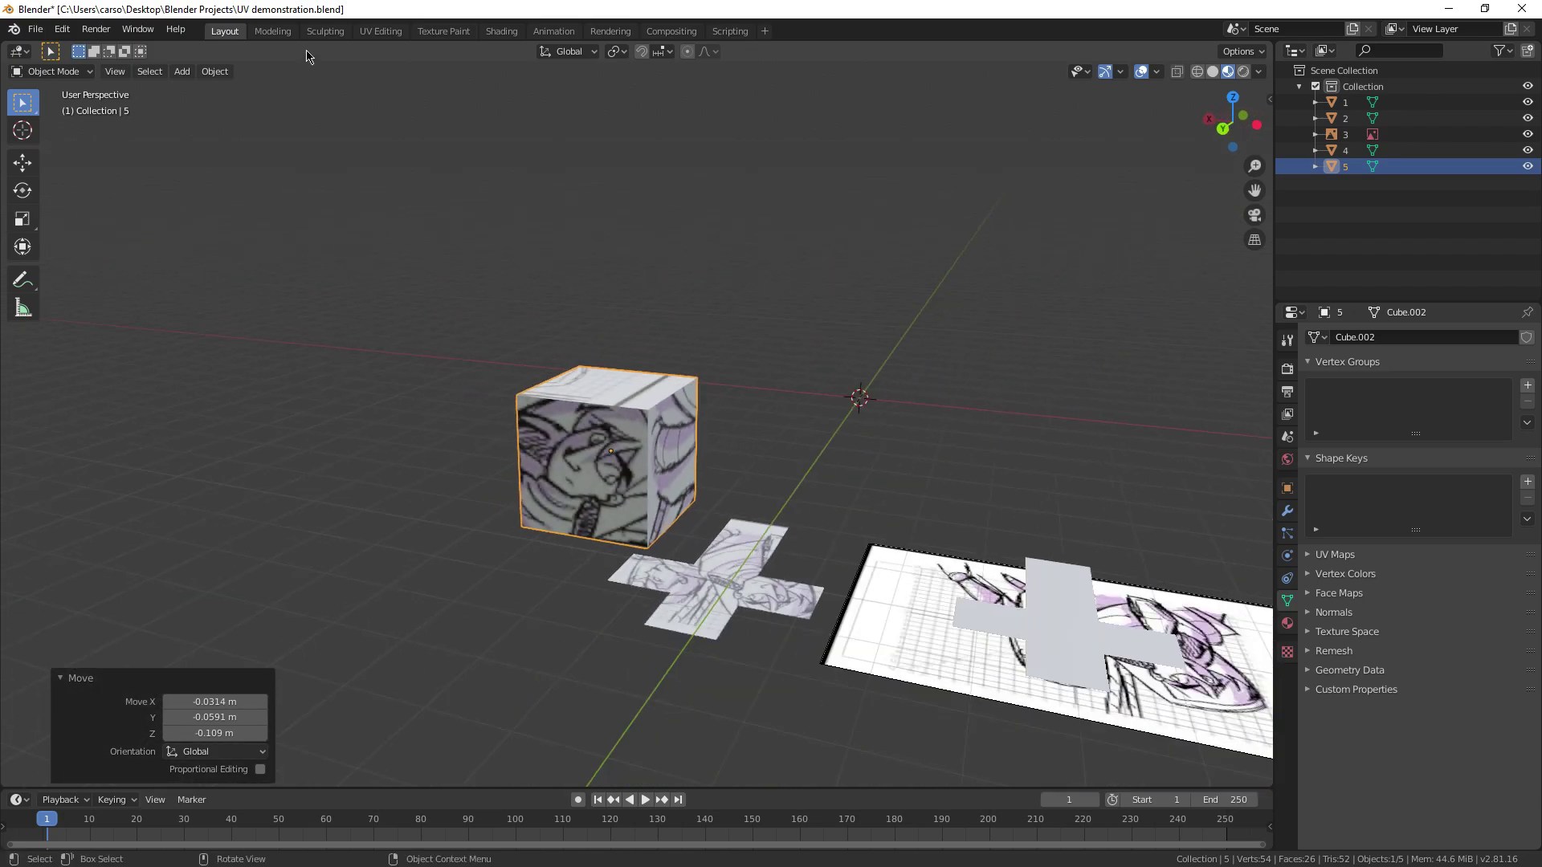
Hide objects 1 to 5 and add a new 2 m cube at the world origin
middle_click_drag(308, 56, 600, 537)
scroll(653, 577, "up", 5)
scroll(649, 567, "down", 4)
scroll(576, 536, "down", 2)
scroll(597, 532, "down", 3)
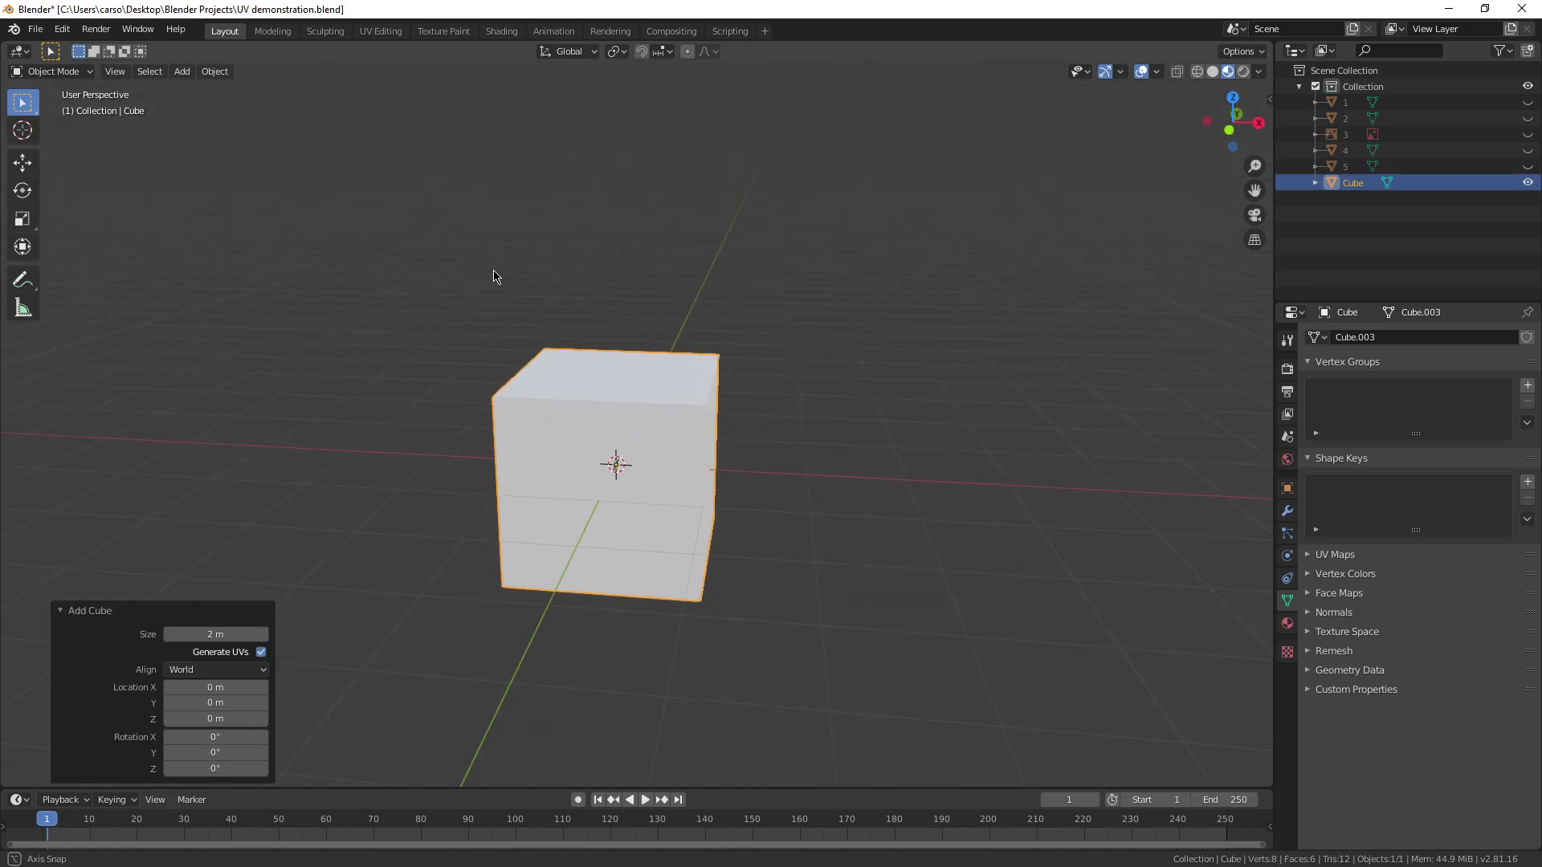
Nudge the new cube around the origin, ending with a move of about -0.0635 m in X, -0.123 m in Y and -0.173 m in Z
middle_click_drag(493, 275, 723, 354)
key("g")
left_click(713, 417)
middle_click_drag(714, 418, 893, 437)
scroll(660, 485, "up", 2)
middle_click_drag(713, 471, 640, 489, "shift")
key("g")
left_click(654, 533)
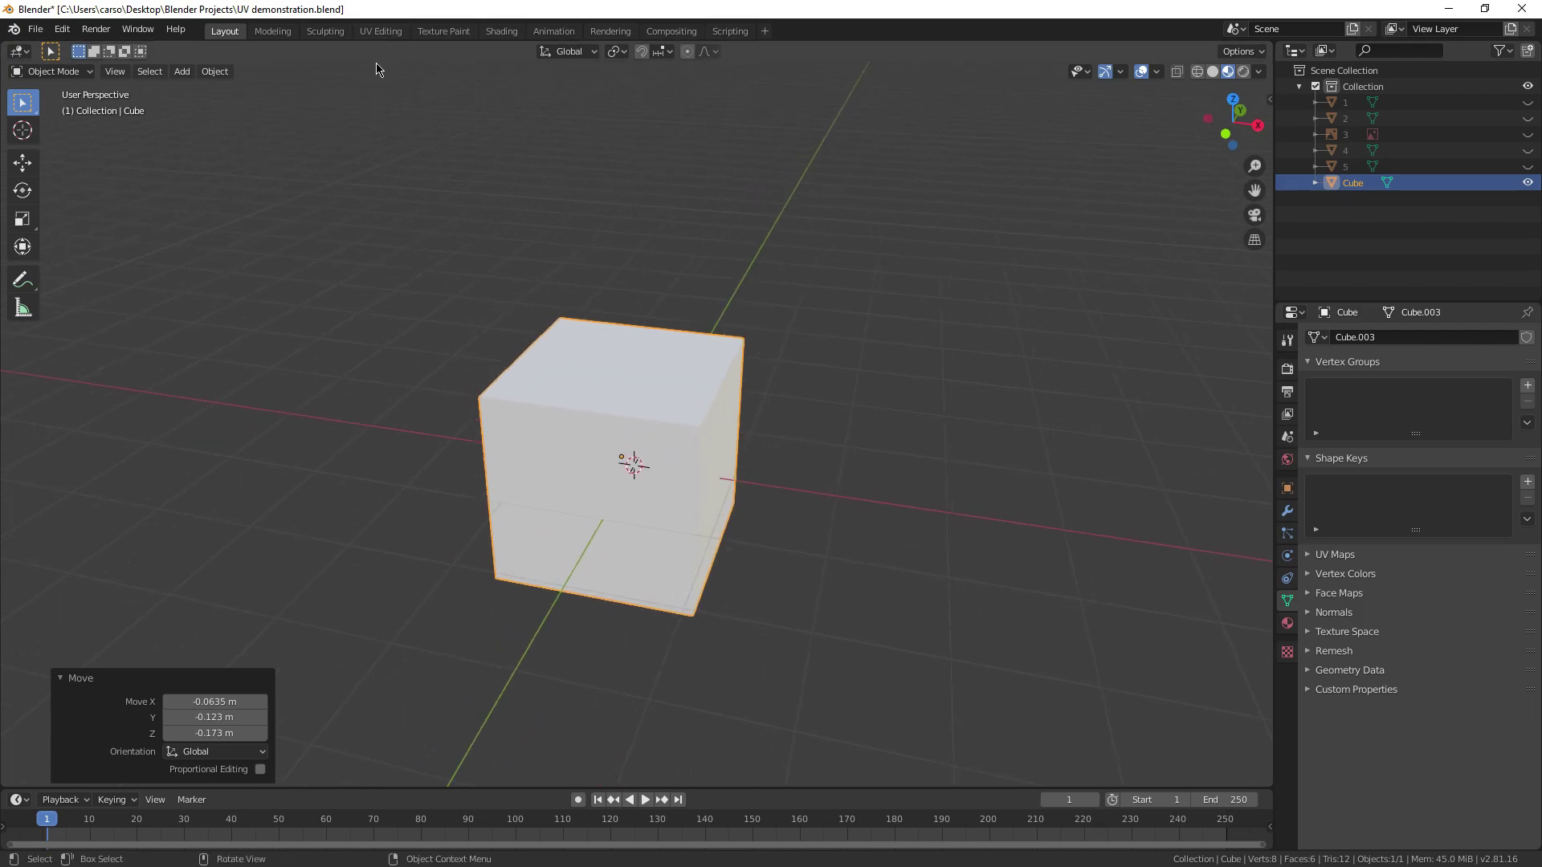
Switch to the Shading workspace and create a new material for the cube
scroll(610, 214, "up", 4)
left_click(502, 31)
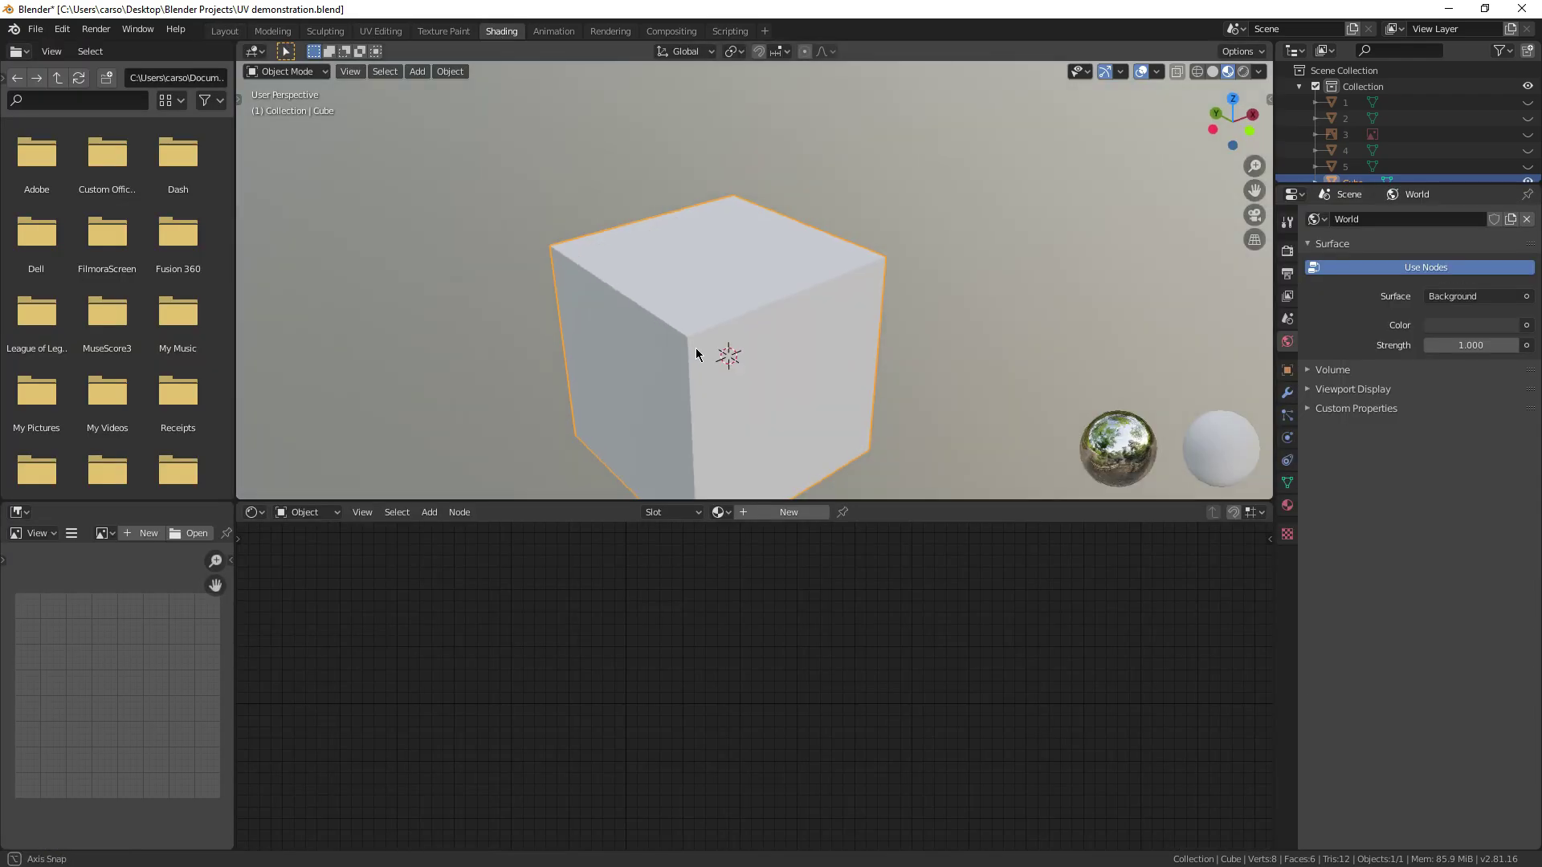
middle_click_drag(682, 348, 687, 298, "shift")
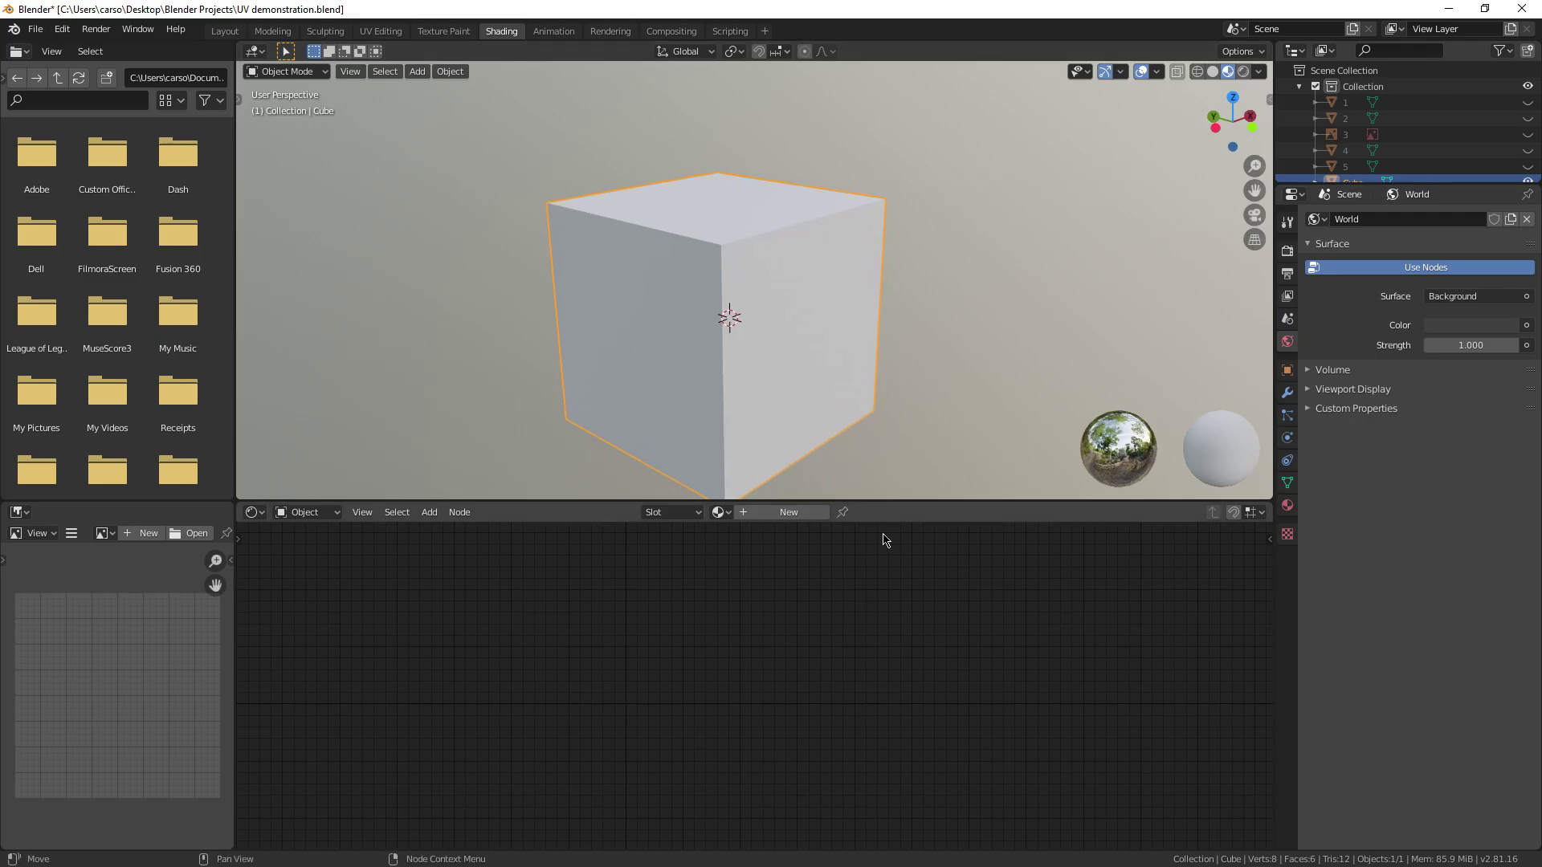
left_click(788, 512)
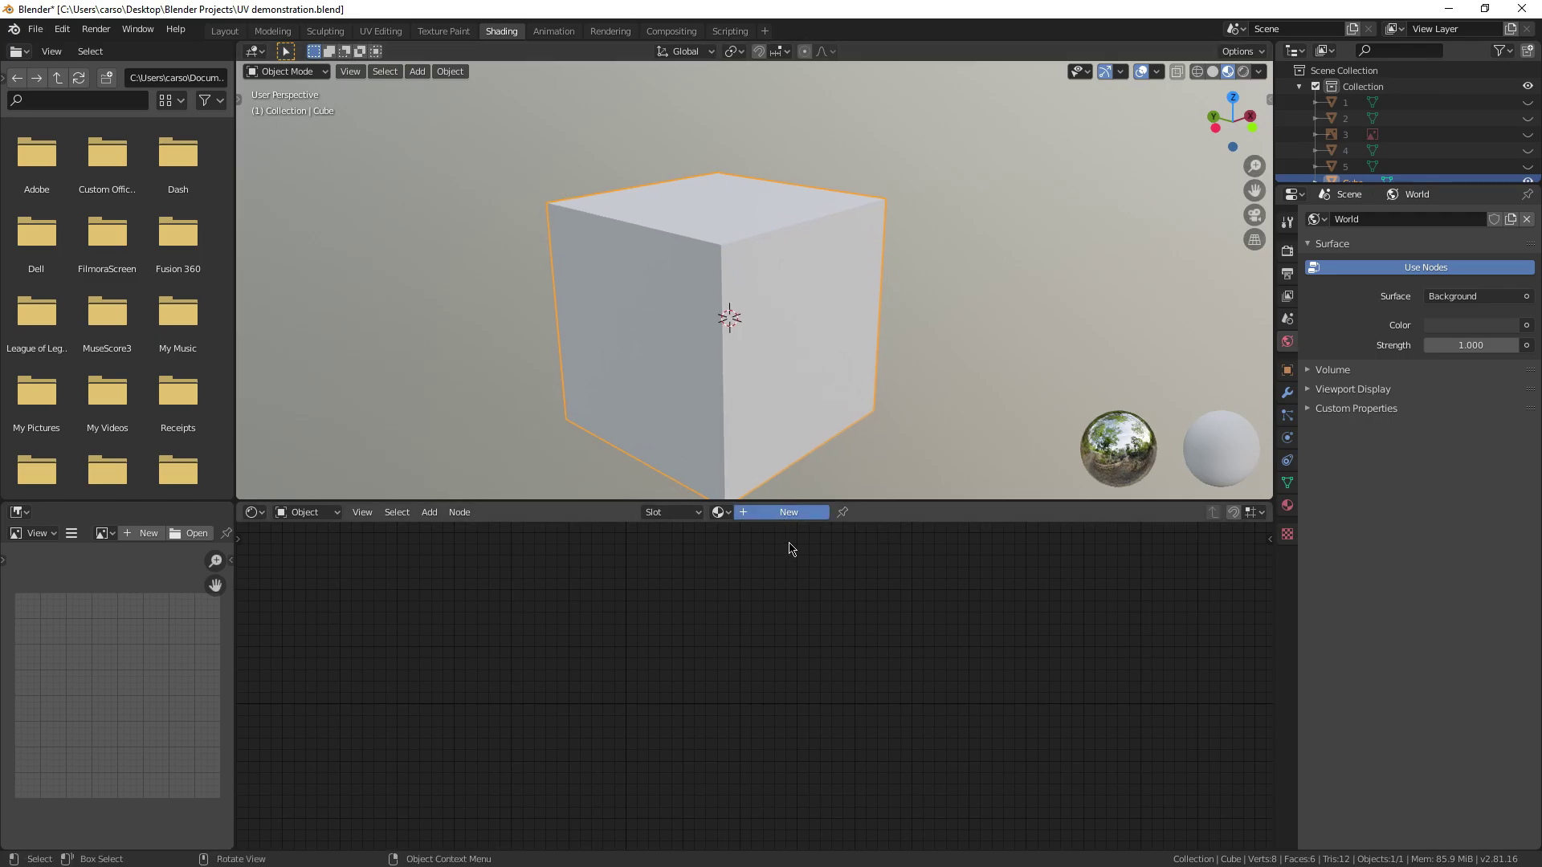
Add an Image Texture node and connect its Color output to the Principled BSDF's Base Color
left_click(450, 531)
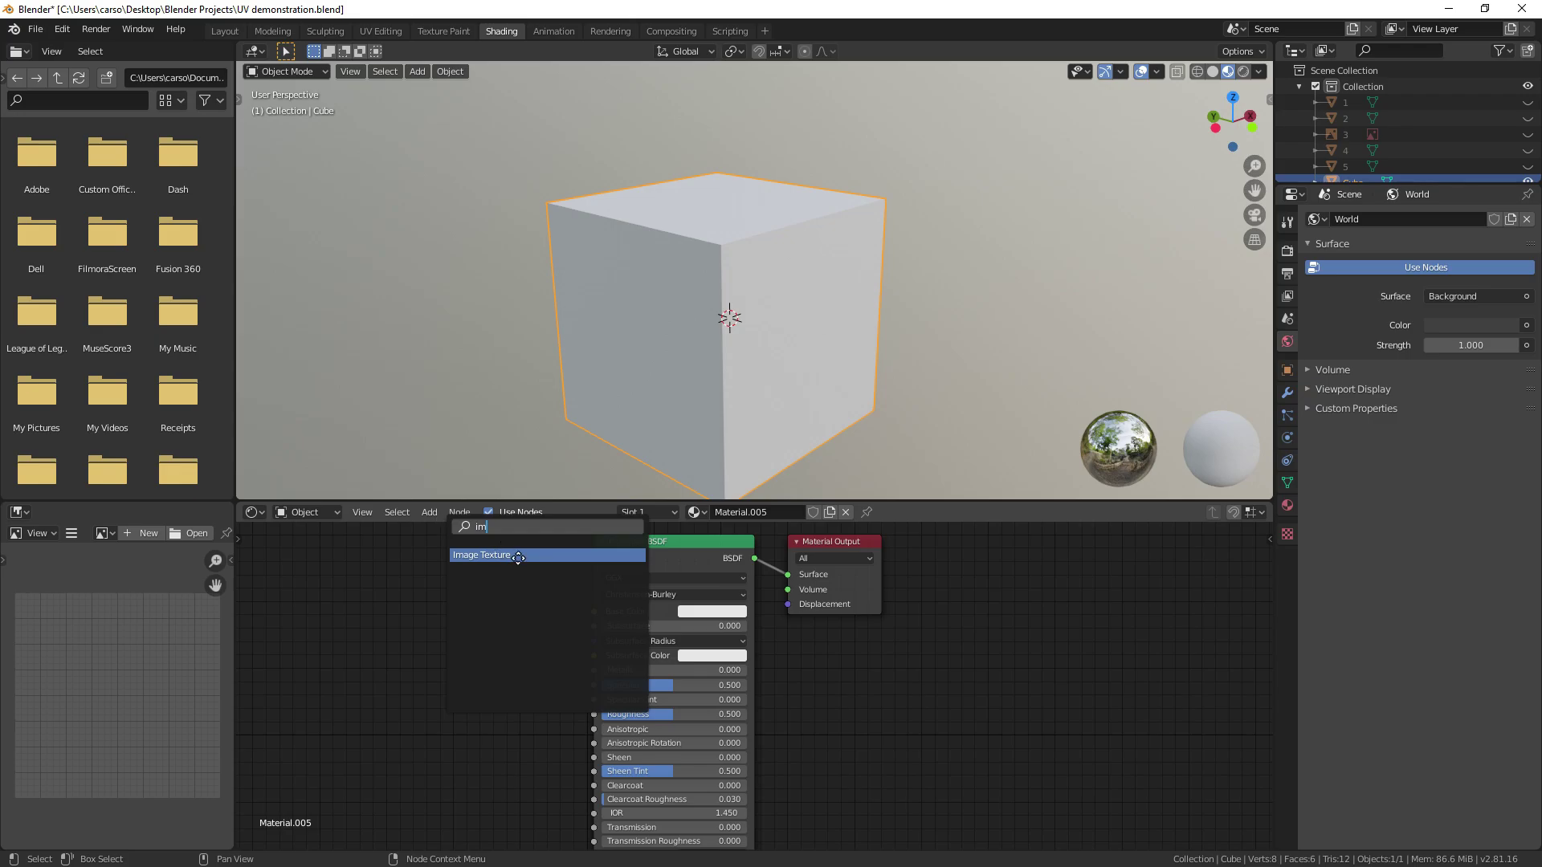
left_click(518, 555)
left_click(375, 613)
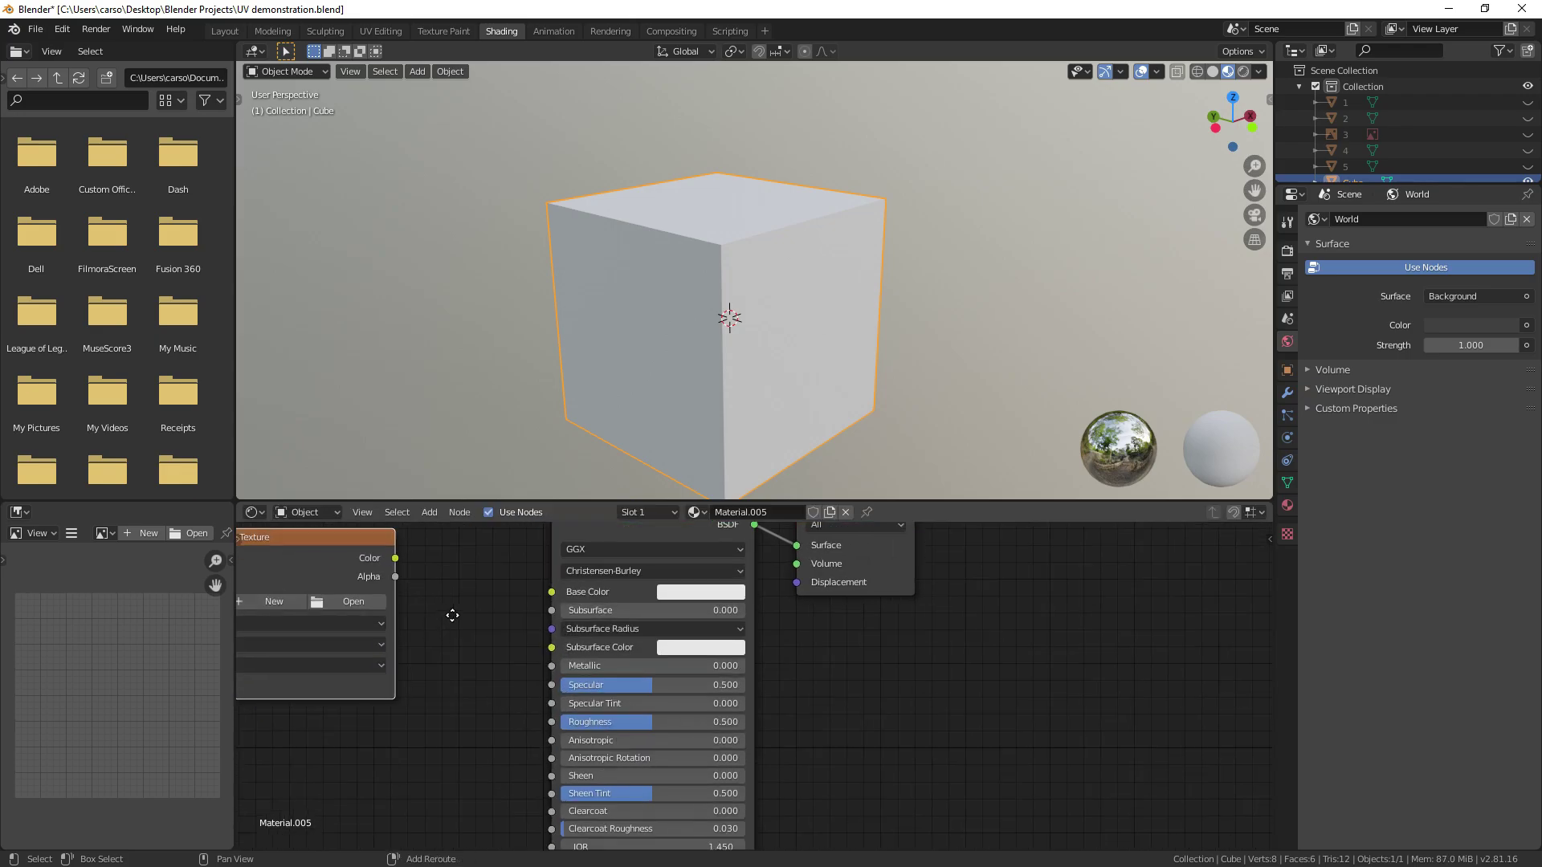
scroll(448, 620, "up", 2)
left_click_drag(525, 607, 554, 608)
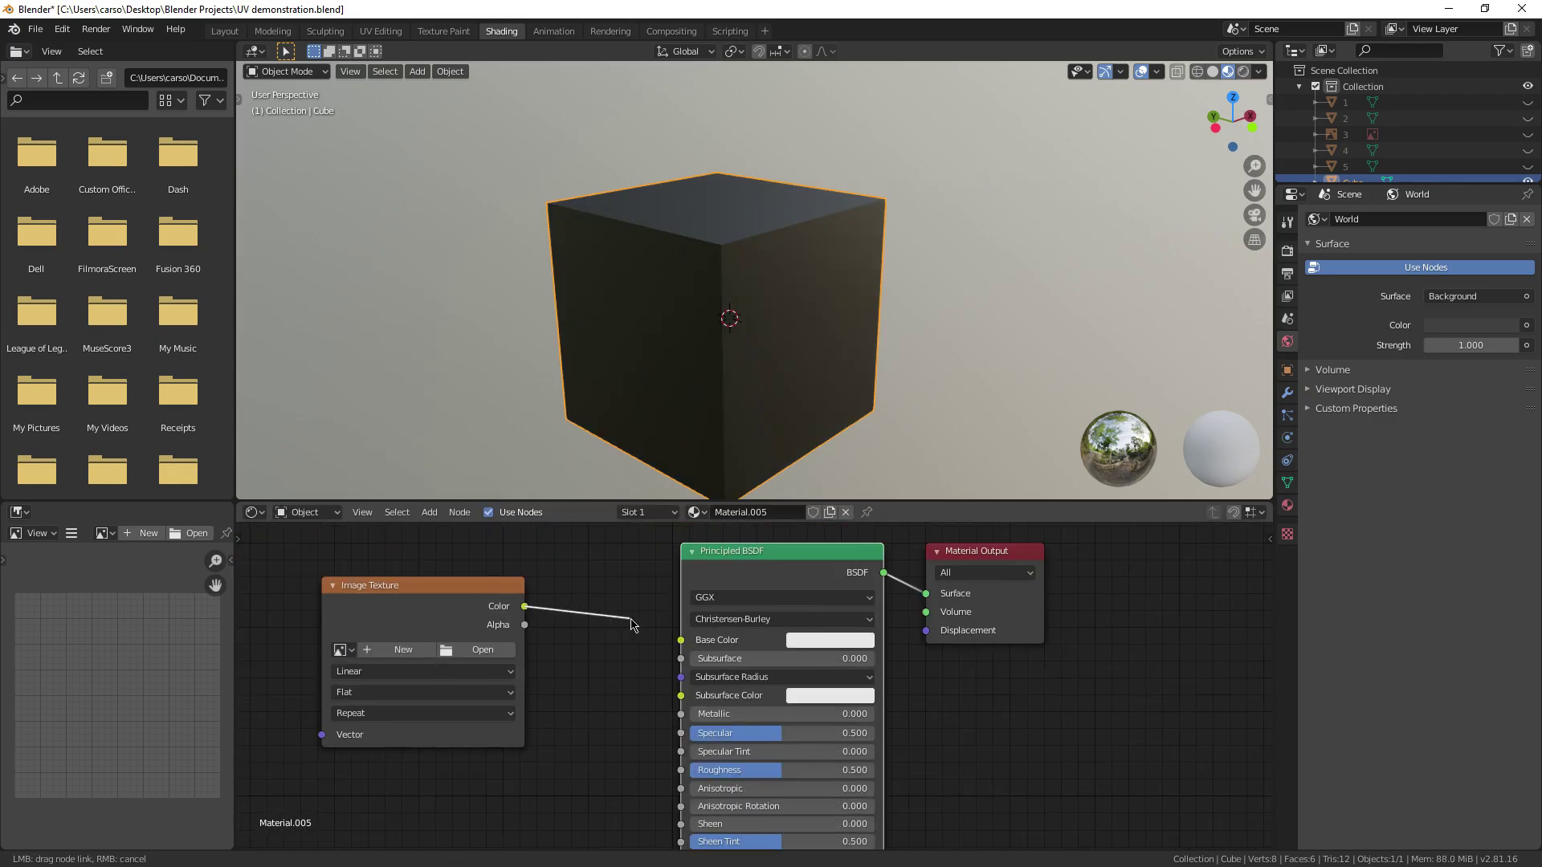
left_click_drag(680, 642, 681, 640)
Load falcon.png into the Image Texture node
scroll(870, 303, "down", 2)
left_click(870, 303)
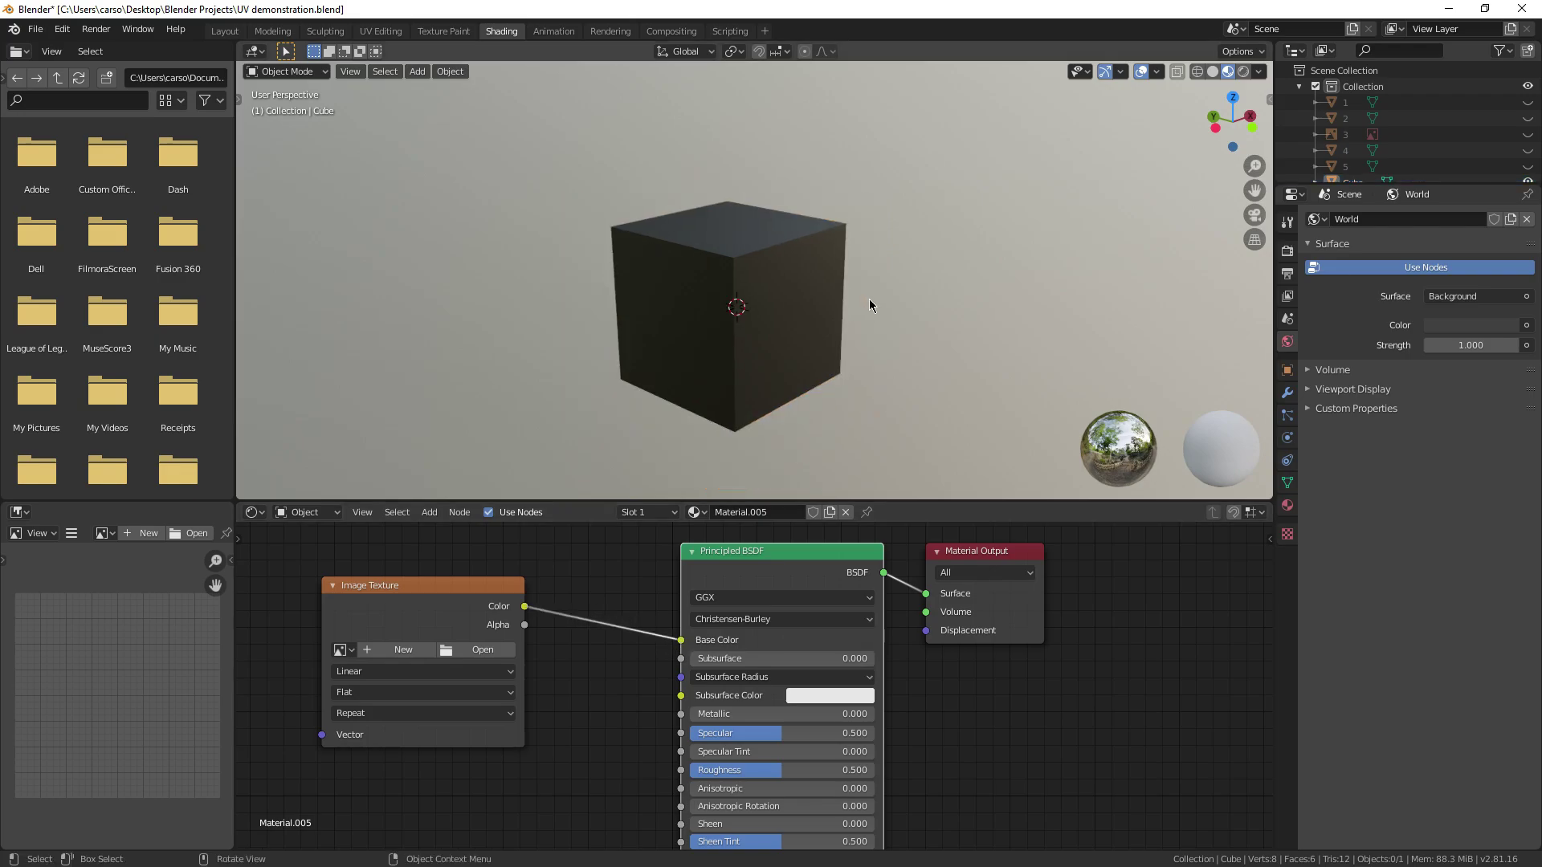
middle_click_drag(871, 303, 792, 282)
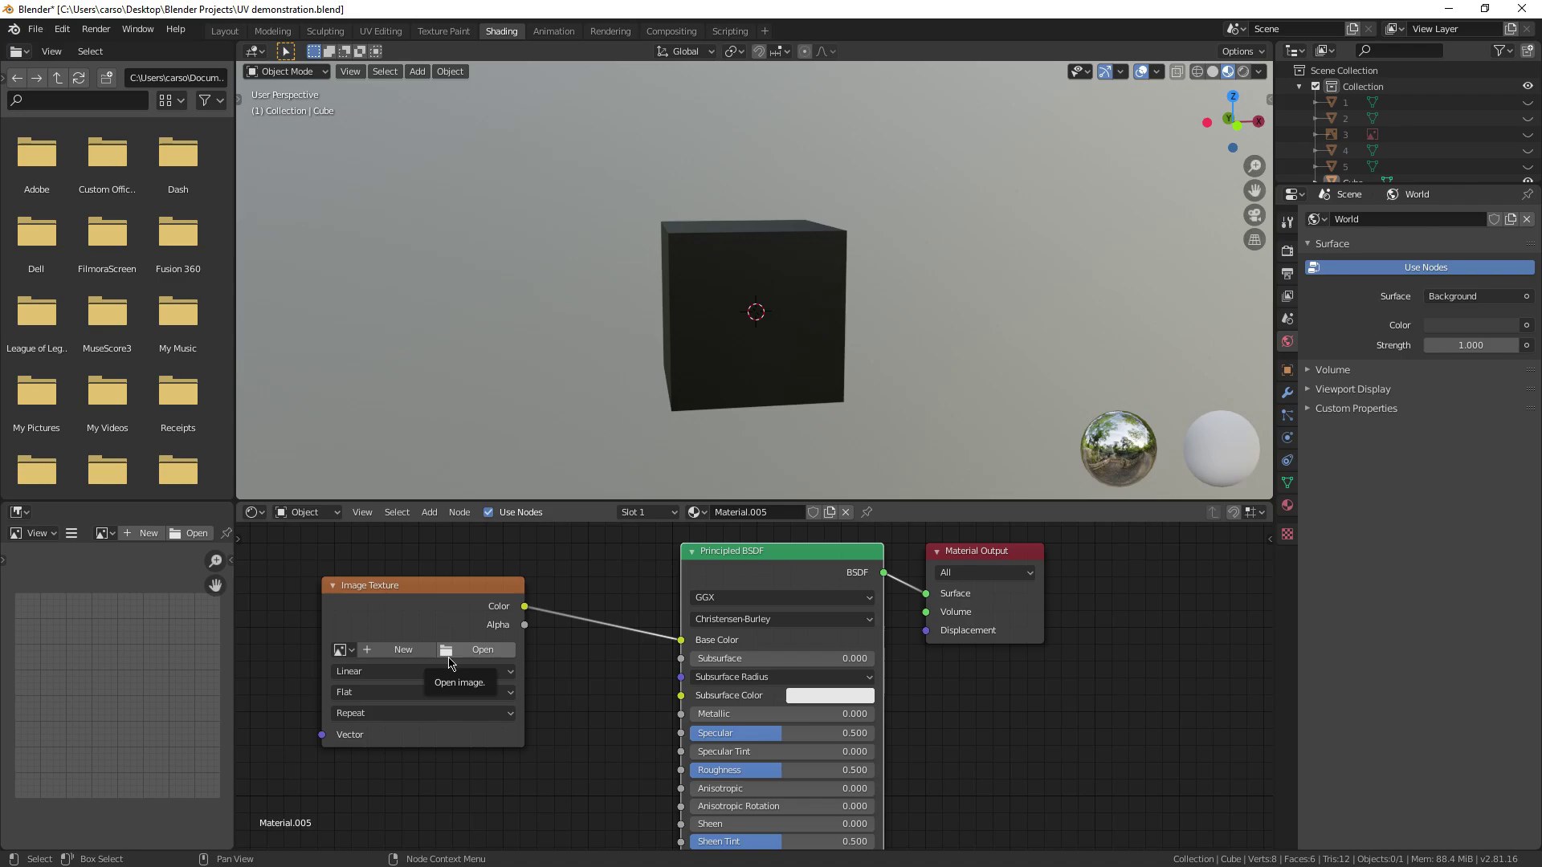
left_click(486, 660)
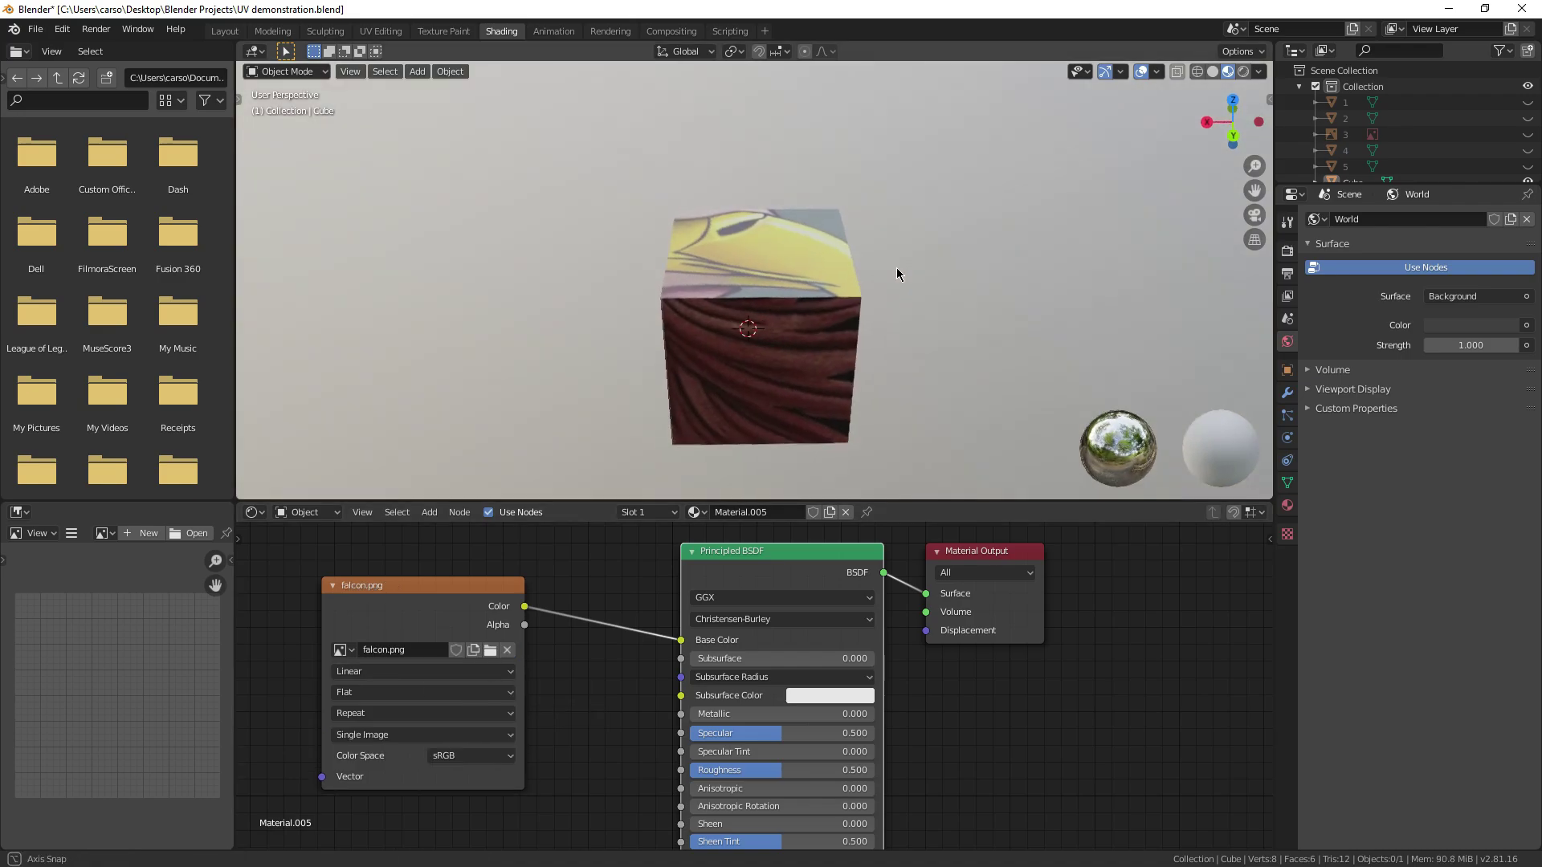
Switch to the UV Editing workspace and display the cube's UV map over falcon.png
mouse_move(895, 273)
middle_mouse_down()
mouse_move(798, 355)
mouse_move(909, 336)
mouse_move(724, 363)
middle_mouse_up()
scroll(724, 364, "down", 3)
left_click(381, 31)
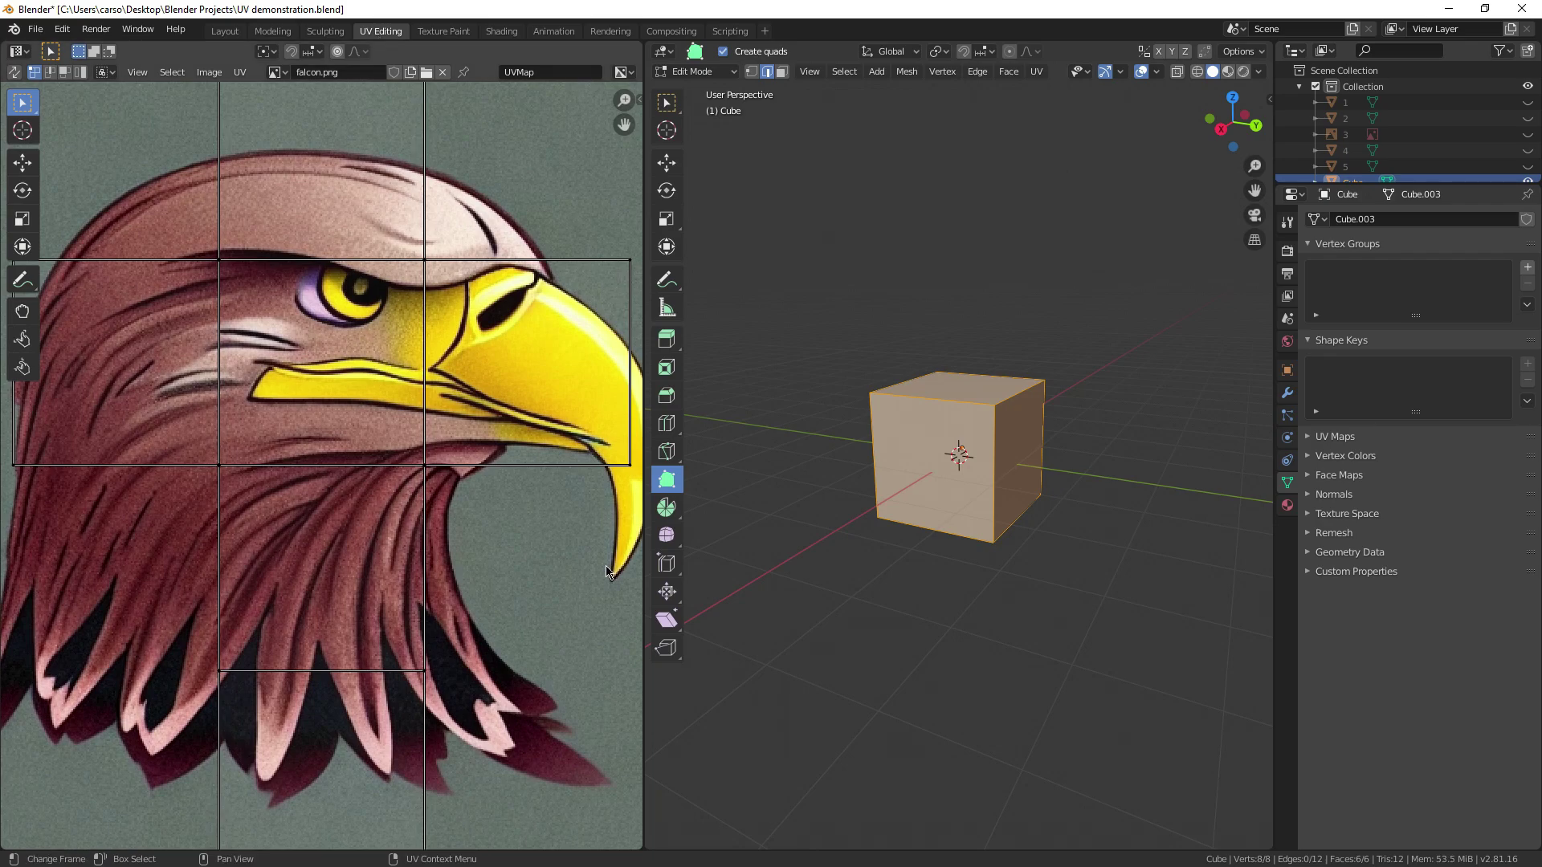
Select the cube's entire UV layout and fit the whole falcon image into the UV editor
middle_click_drag(1036, 505, 996, 527)
key("a")
key("Home")
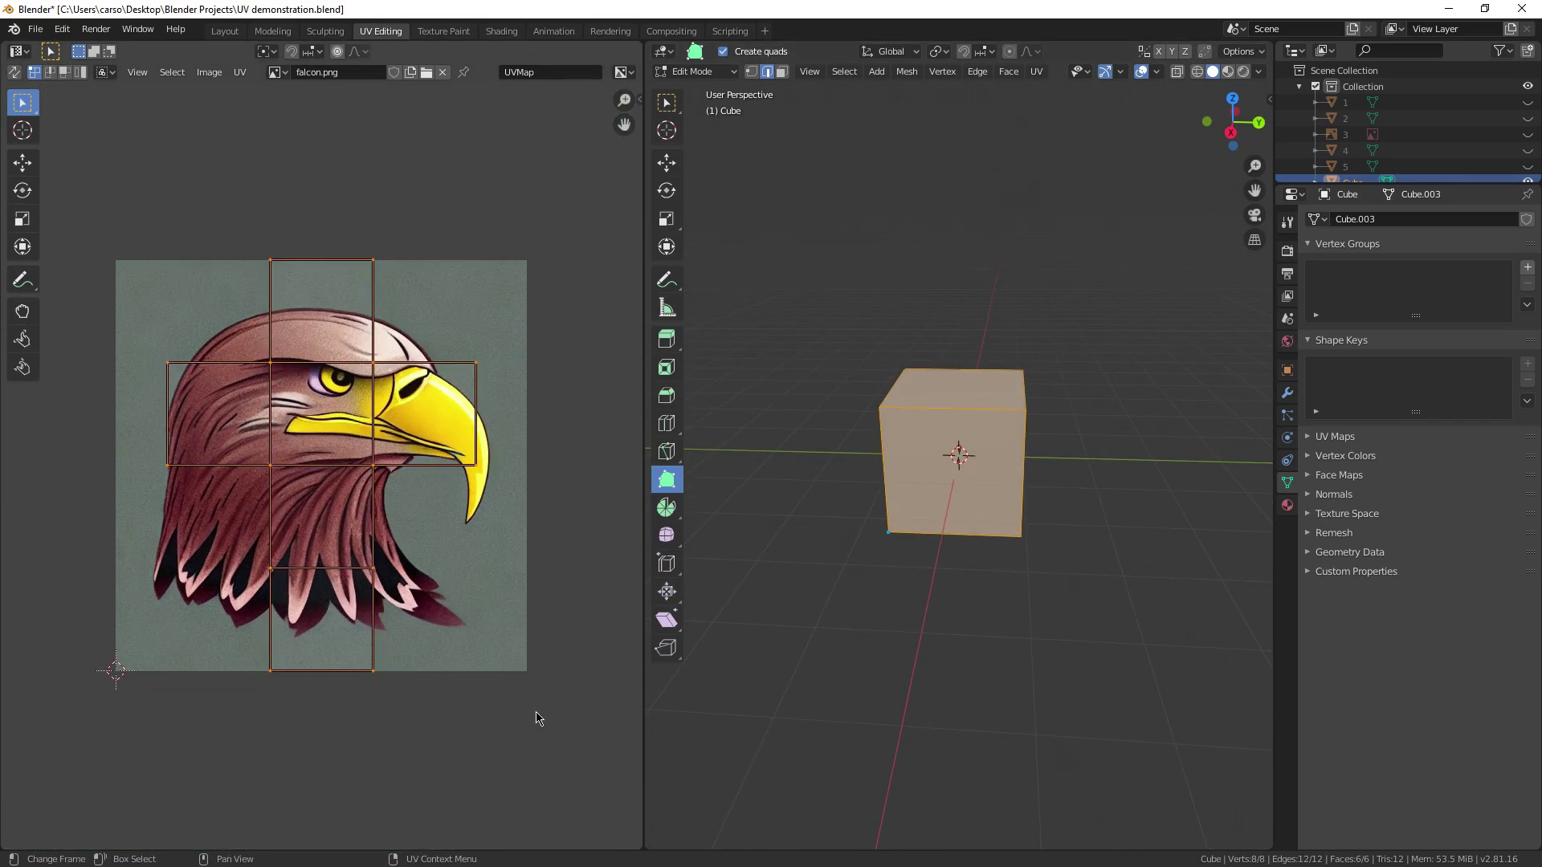
mouse_move(771, 392)
middle_mouse_down()
mouse_move(831, 393)
mouse_move(766, 389)
middle_mouse_up()
middle_click_drag(750, 461, 788, 495, "shift")
scroll(693, 491, "up", 2)
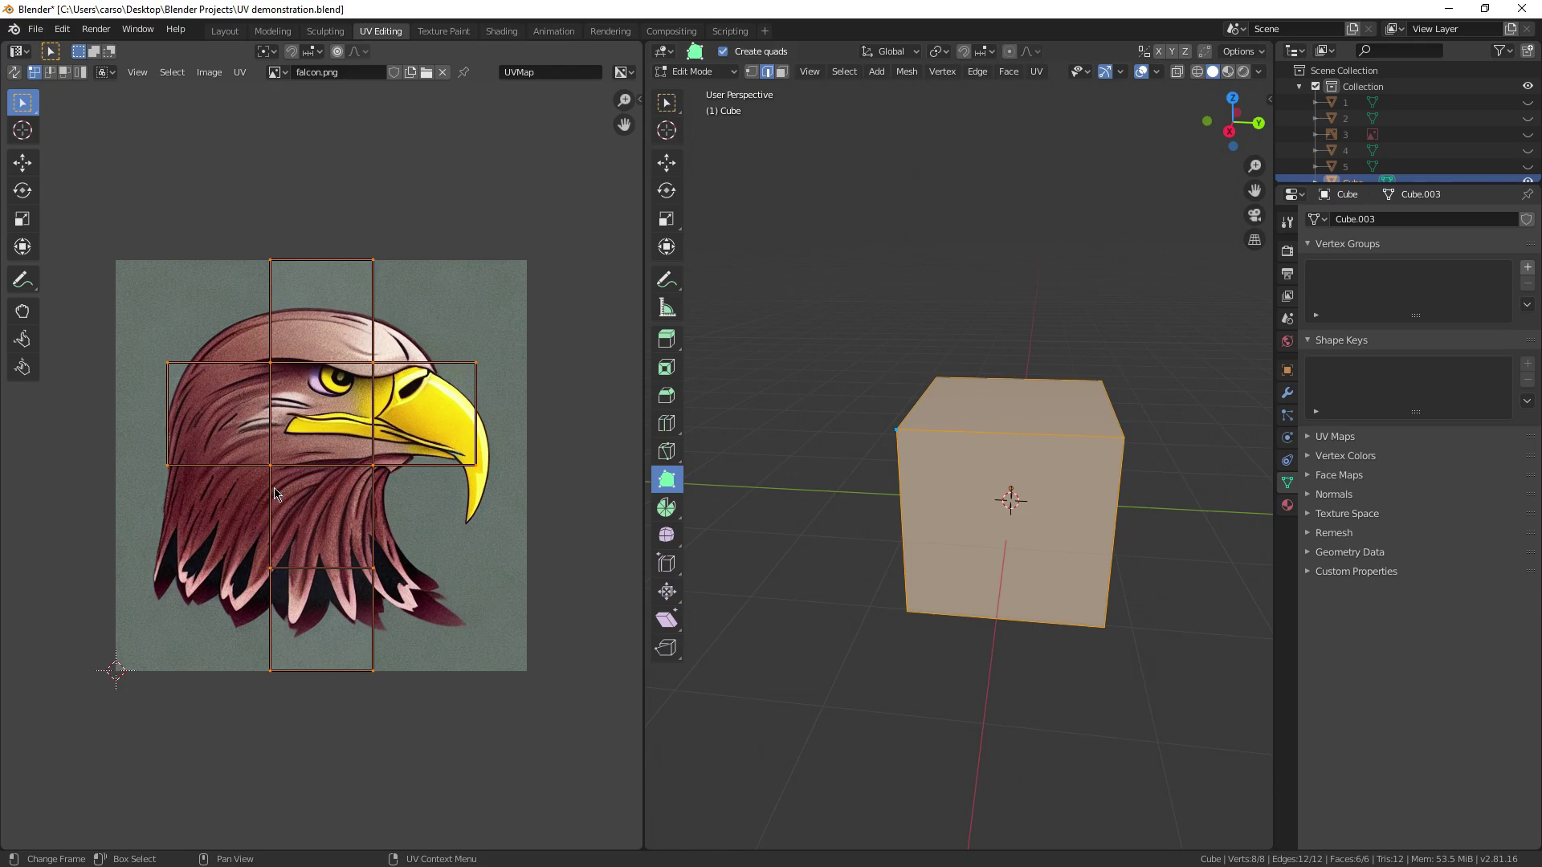
Switch to face selection and select only the cube's top face to display its UV island
mouse_move(514, 619)
middle_mouse_down()
mouse_move(573, 618)
mouse_move(529, 612)
middle_mouse_up()
middle_click_drag(883, 634, 919, 640)
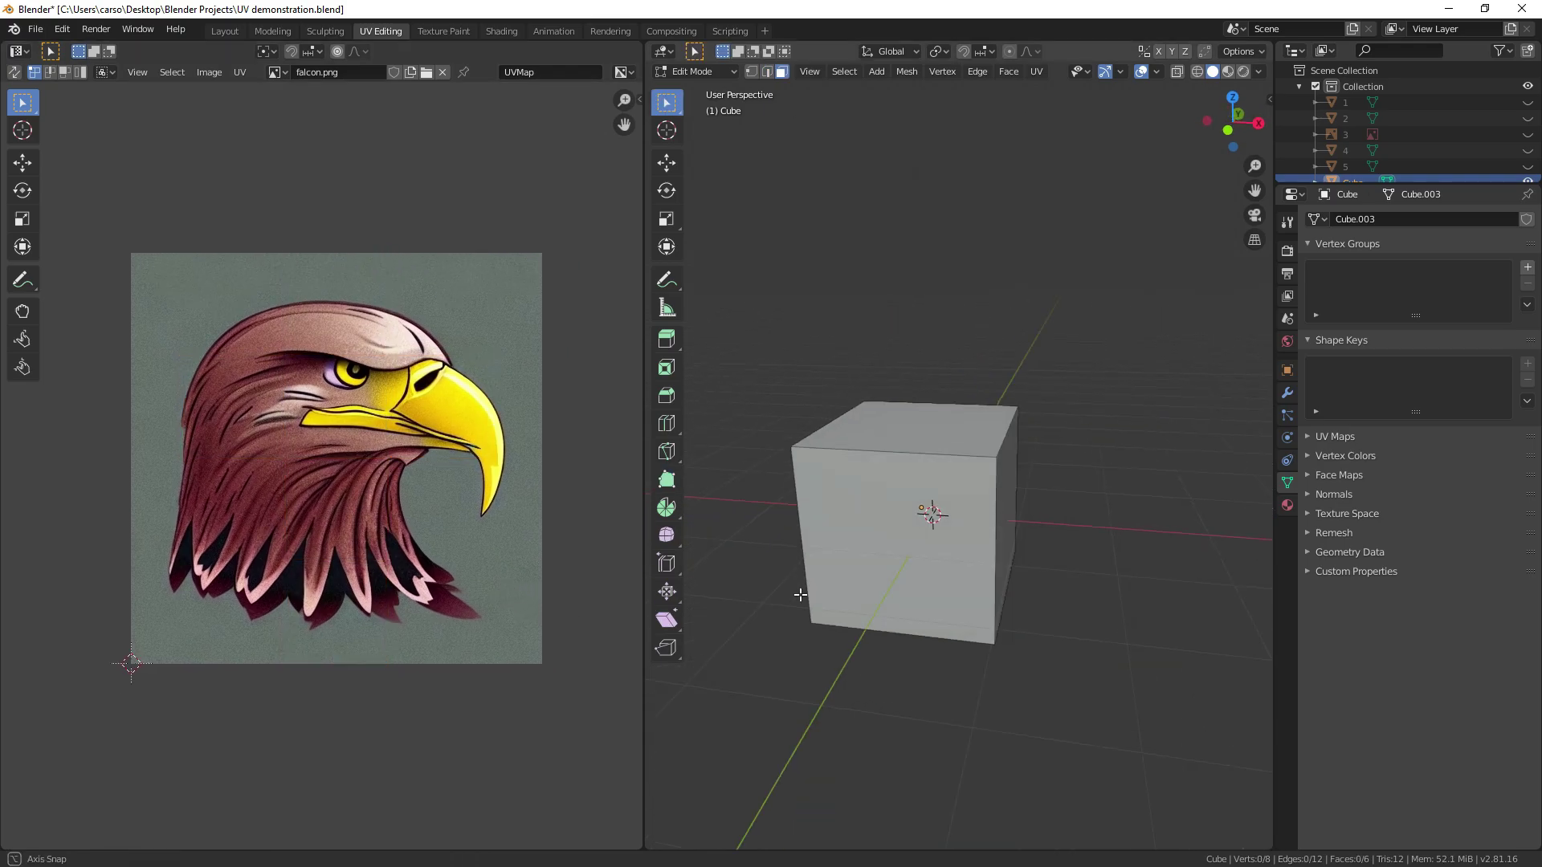
middle_click_drag(798, 595, 686, 591)
middle_click_drag(889, 557, 890, 615)
scroll(890, 616, "up", 2)
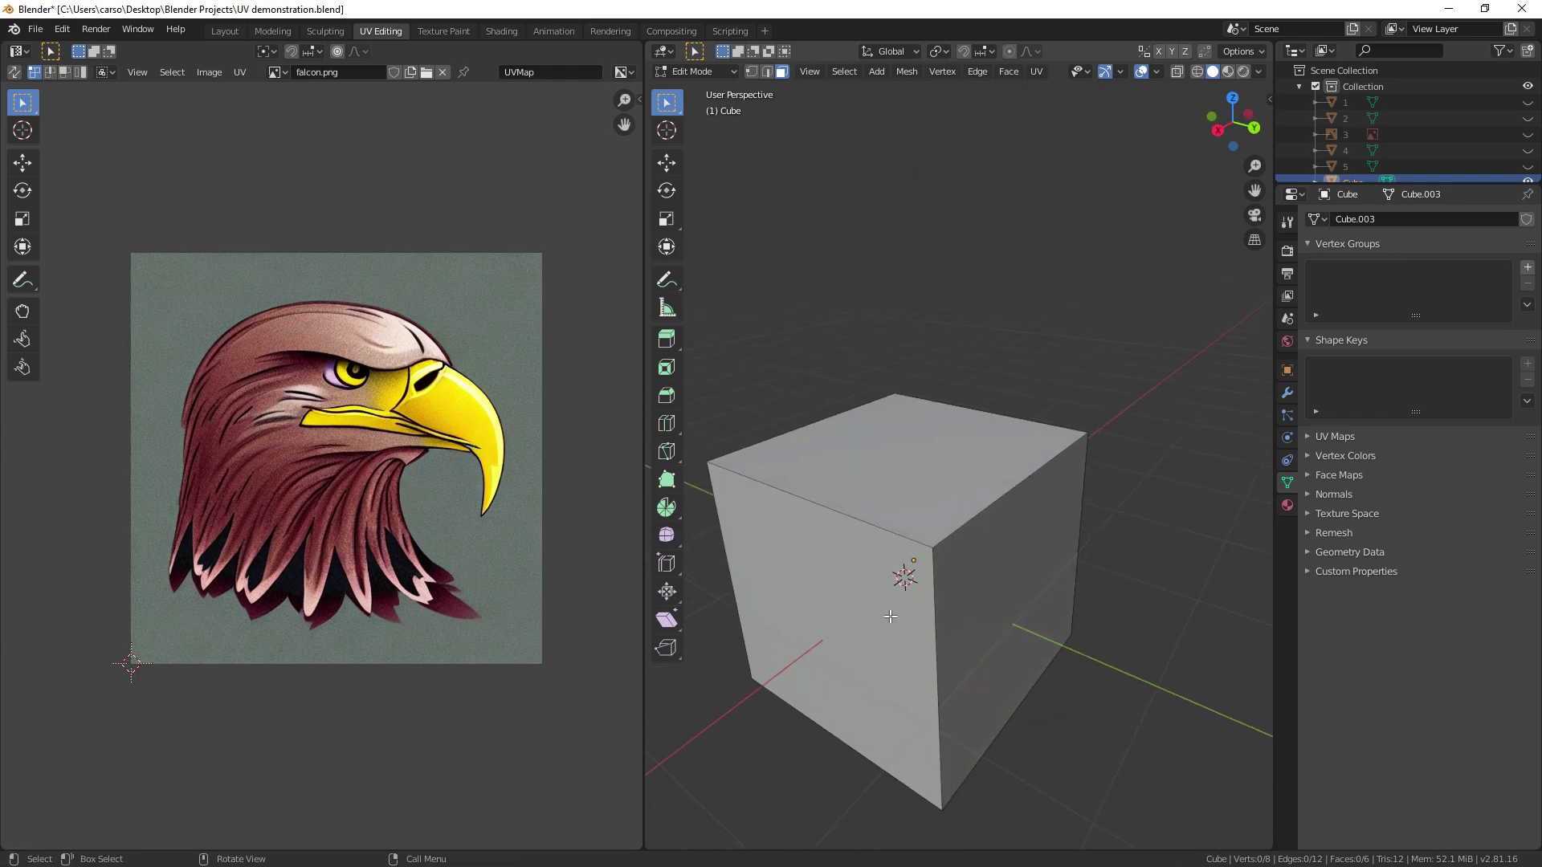
scroll(892, 413, "down", 2)
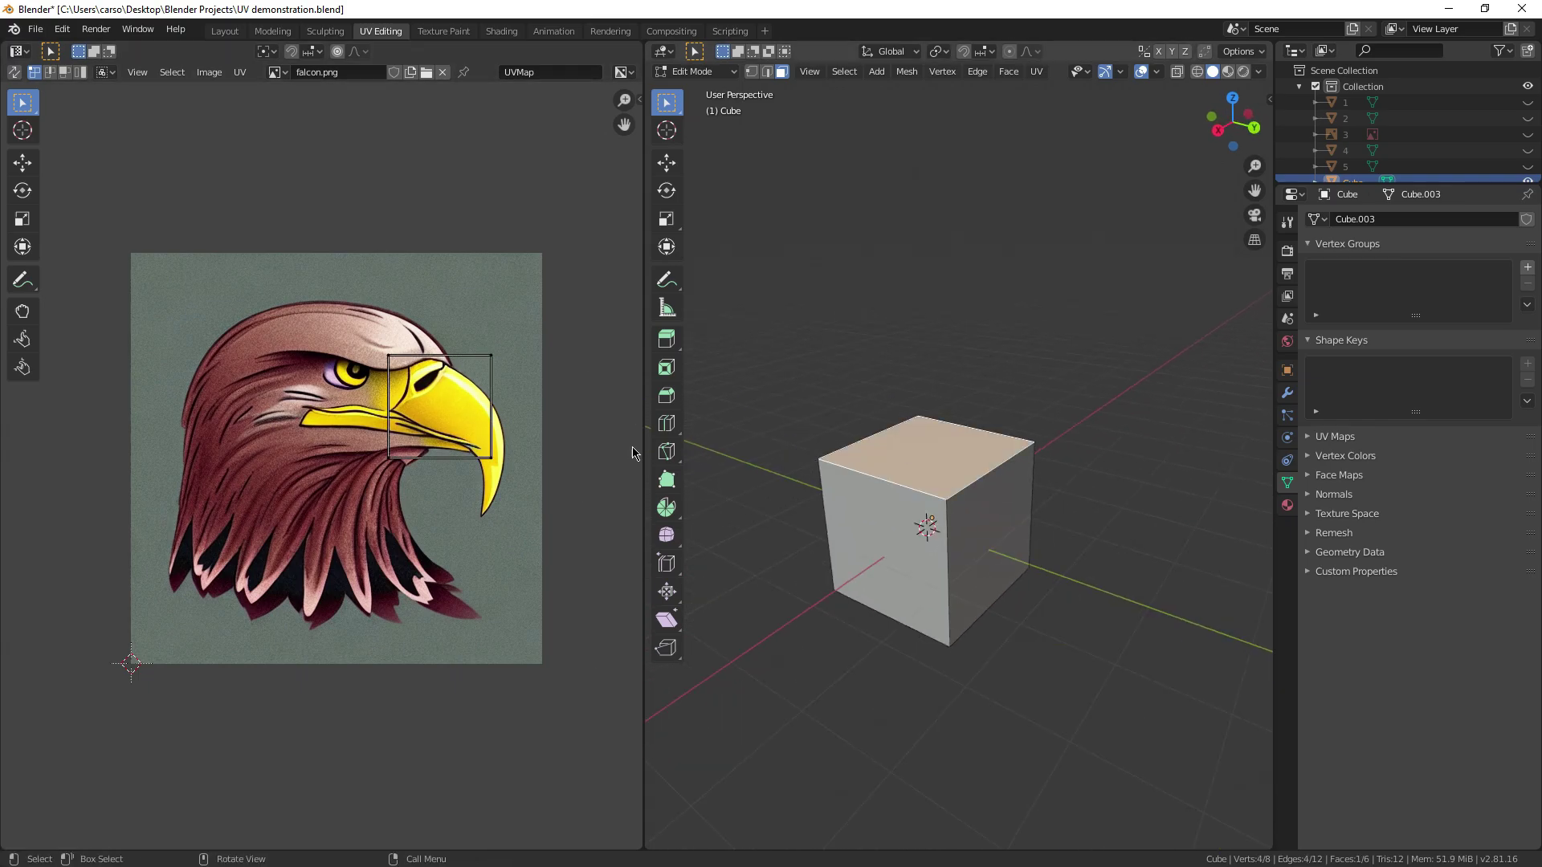
Select all of the cube's faces, select their entire UV layout and try scaling it down
middle_click_drag(787, 512, 909, 530)
key("a")
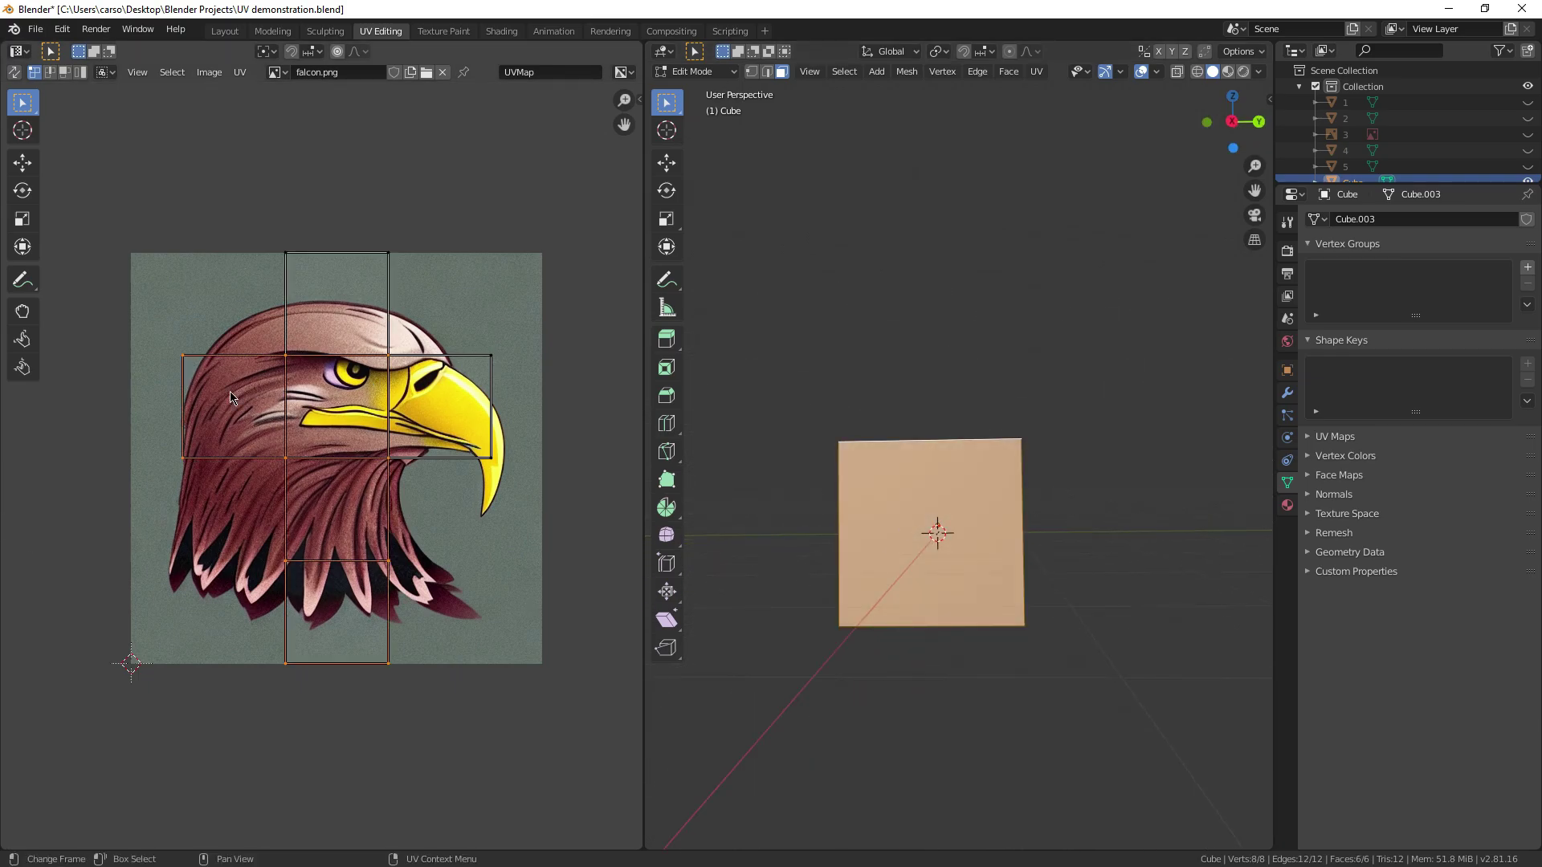
left_click_drag(113, 191, 541, 739)
middle_click_drag(235, 317, 201, 329)
left_click_drag(207, 324, 544, 703)
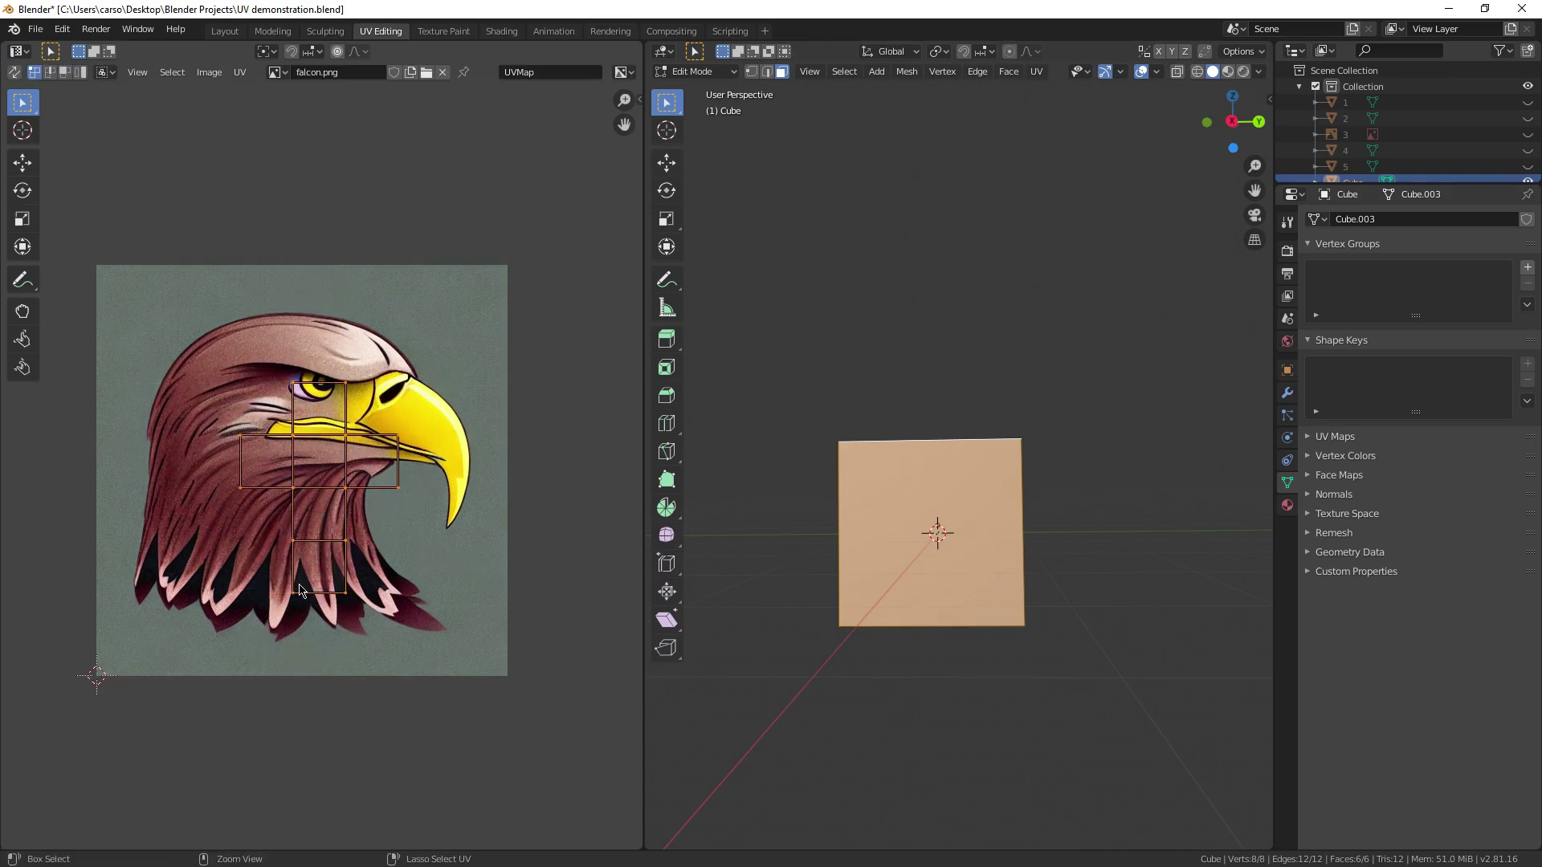
Show the cube in Material Preview shading and move the whole UV layout slightly over the falcon image
middle_click_drag(1044, 345, 1141, 341)
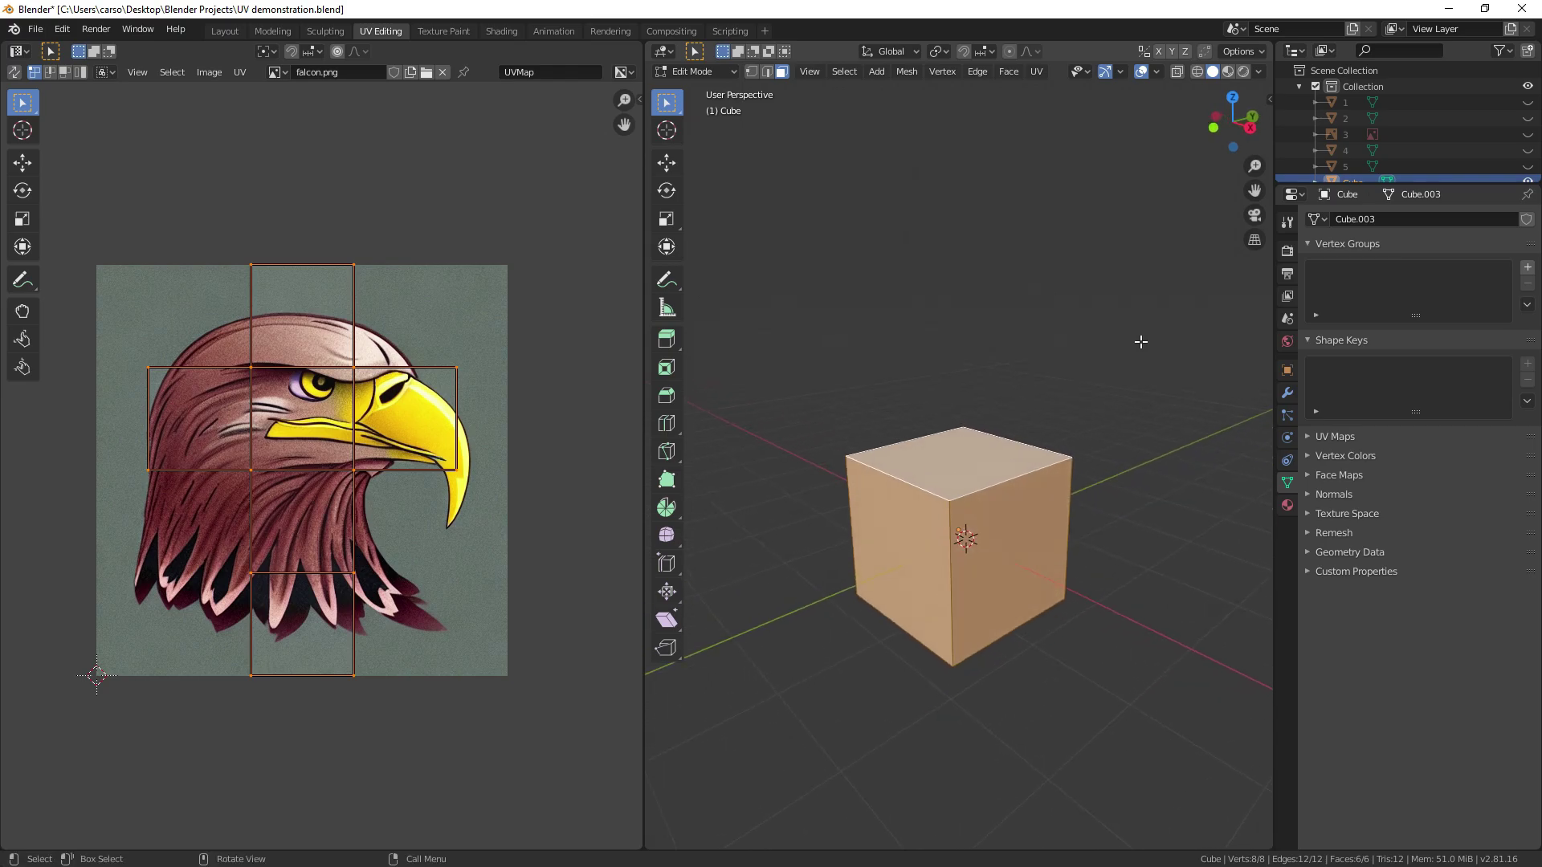
left_click(1229, 74)
scroll(964, 450, "up", 2)
key("g")
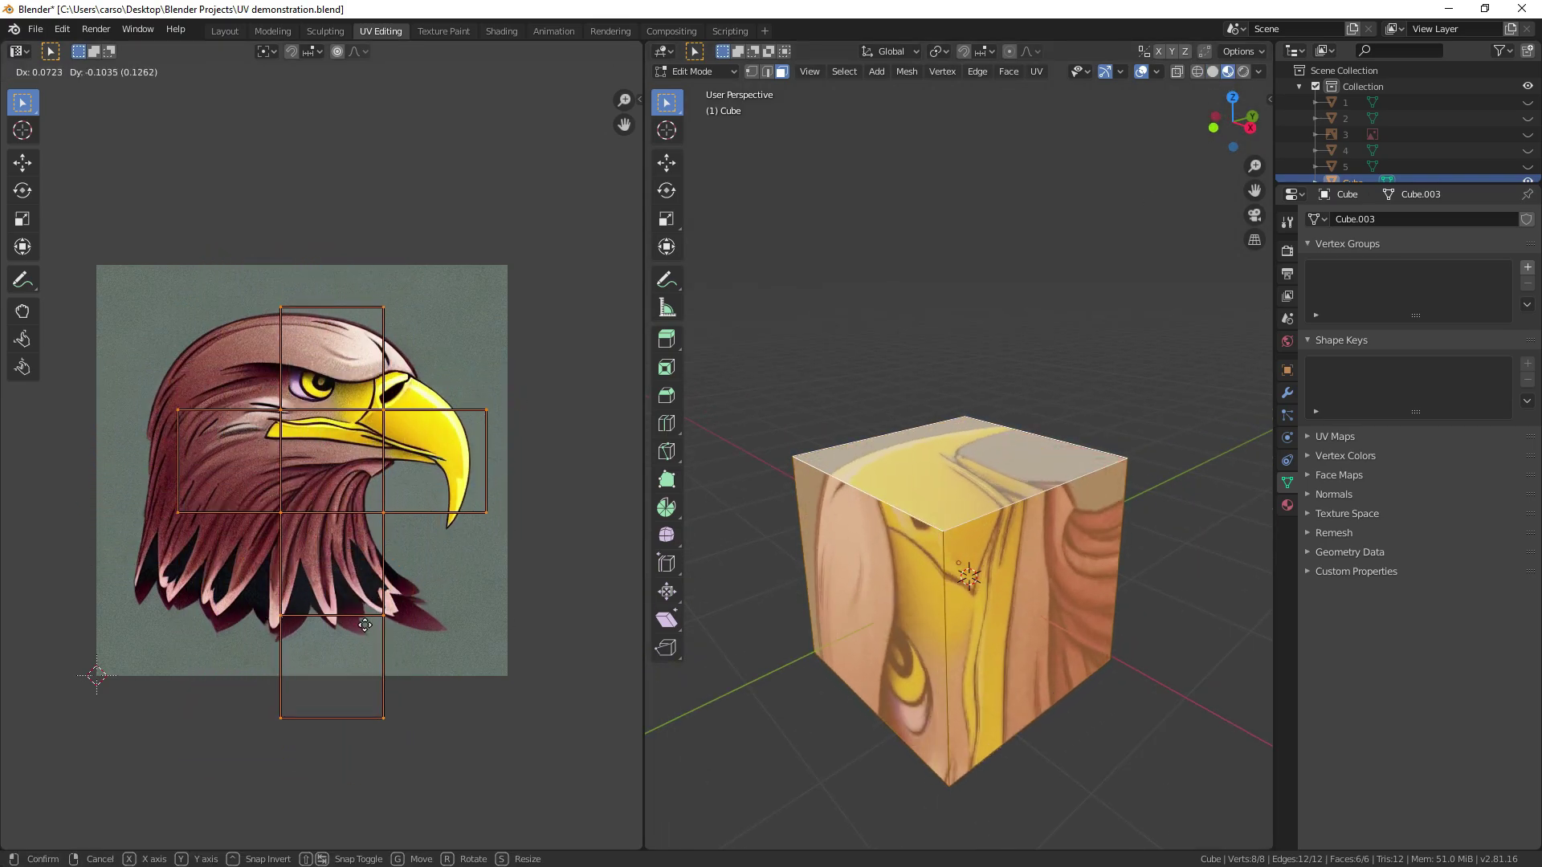
left_click(333, 575)
Select the cube's top face and move and shrink its UV island so it closely surrounds the falcon's eye
left_click(945, 502)
scroll(944, 502, "up", 4)
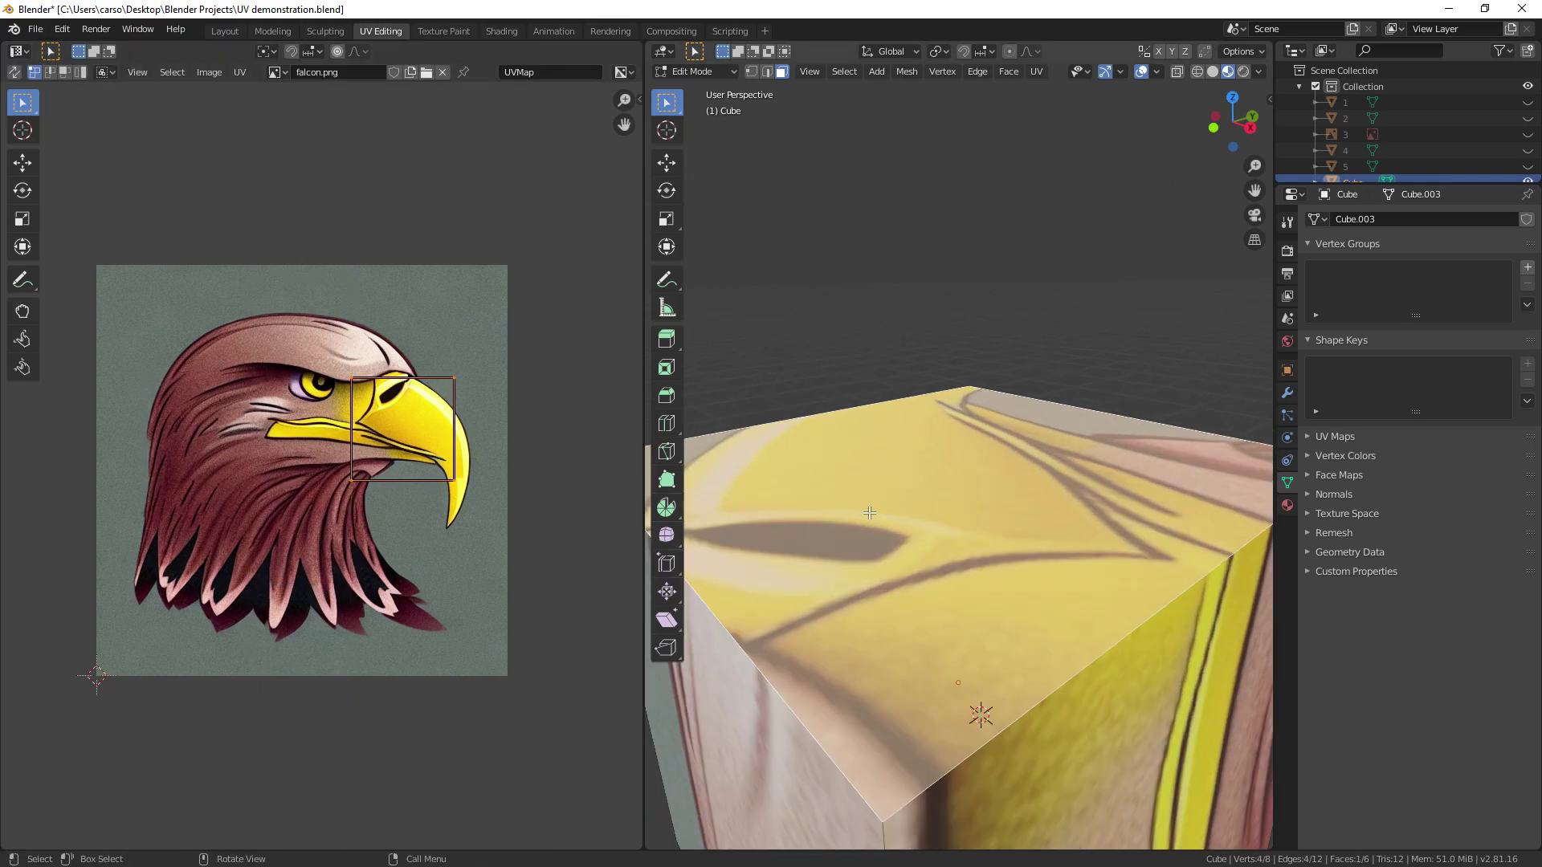
scroll(944, 503, "down", 2)
scroll(317, 467, "up", 1)
scroll(849, 485, "up", 1)
middle_click_drag(848, 486, 880, 497)
scroll(879, 497, "down", 4)
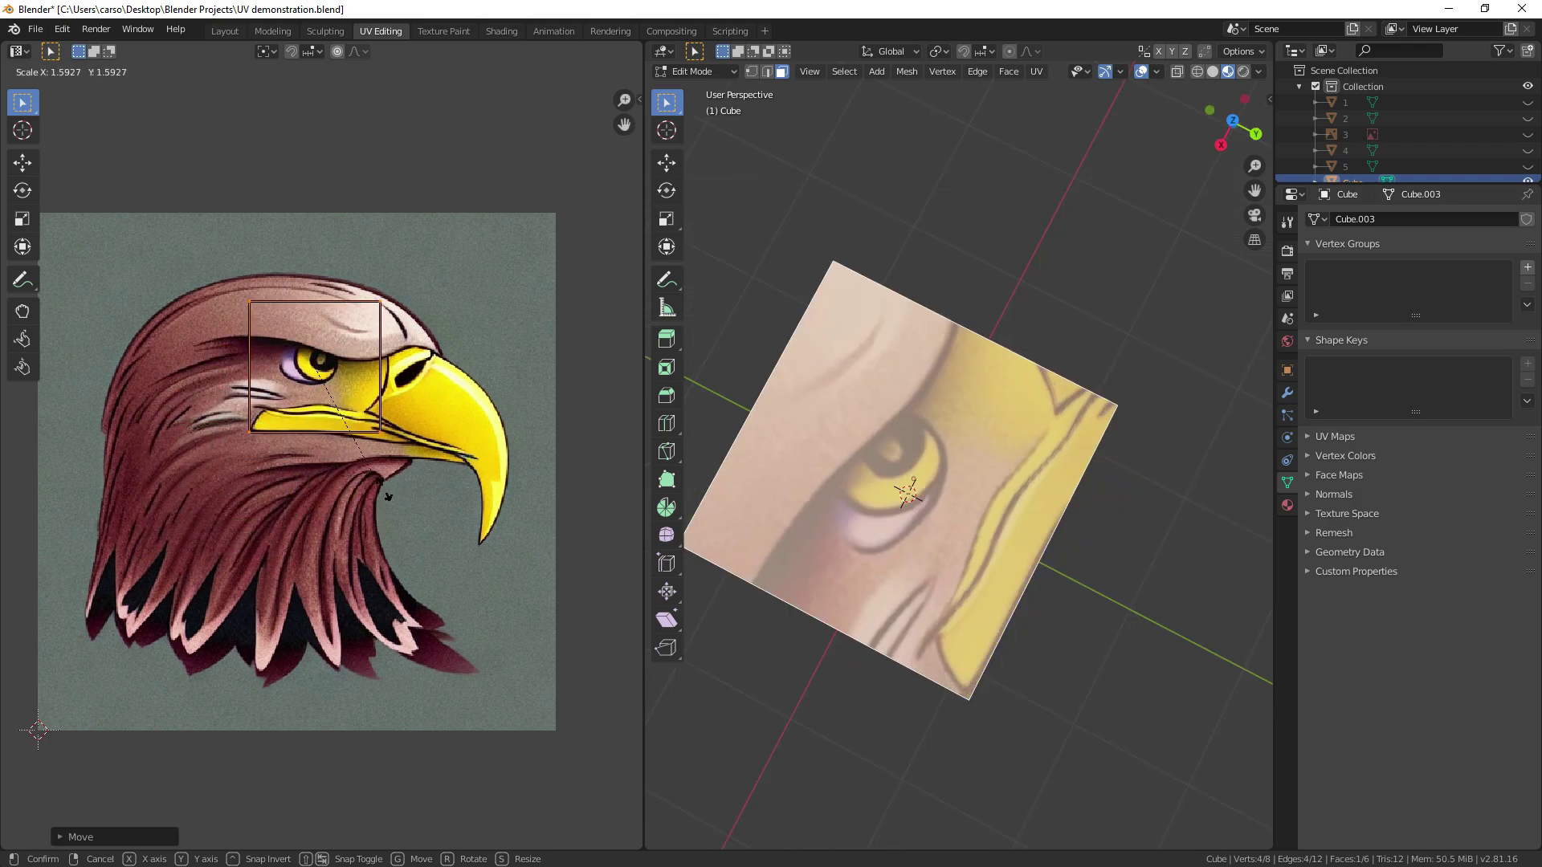
key("s")
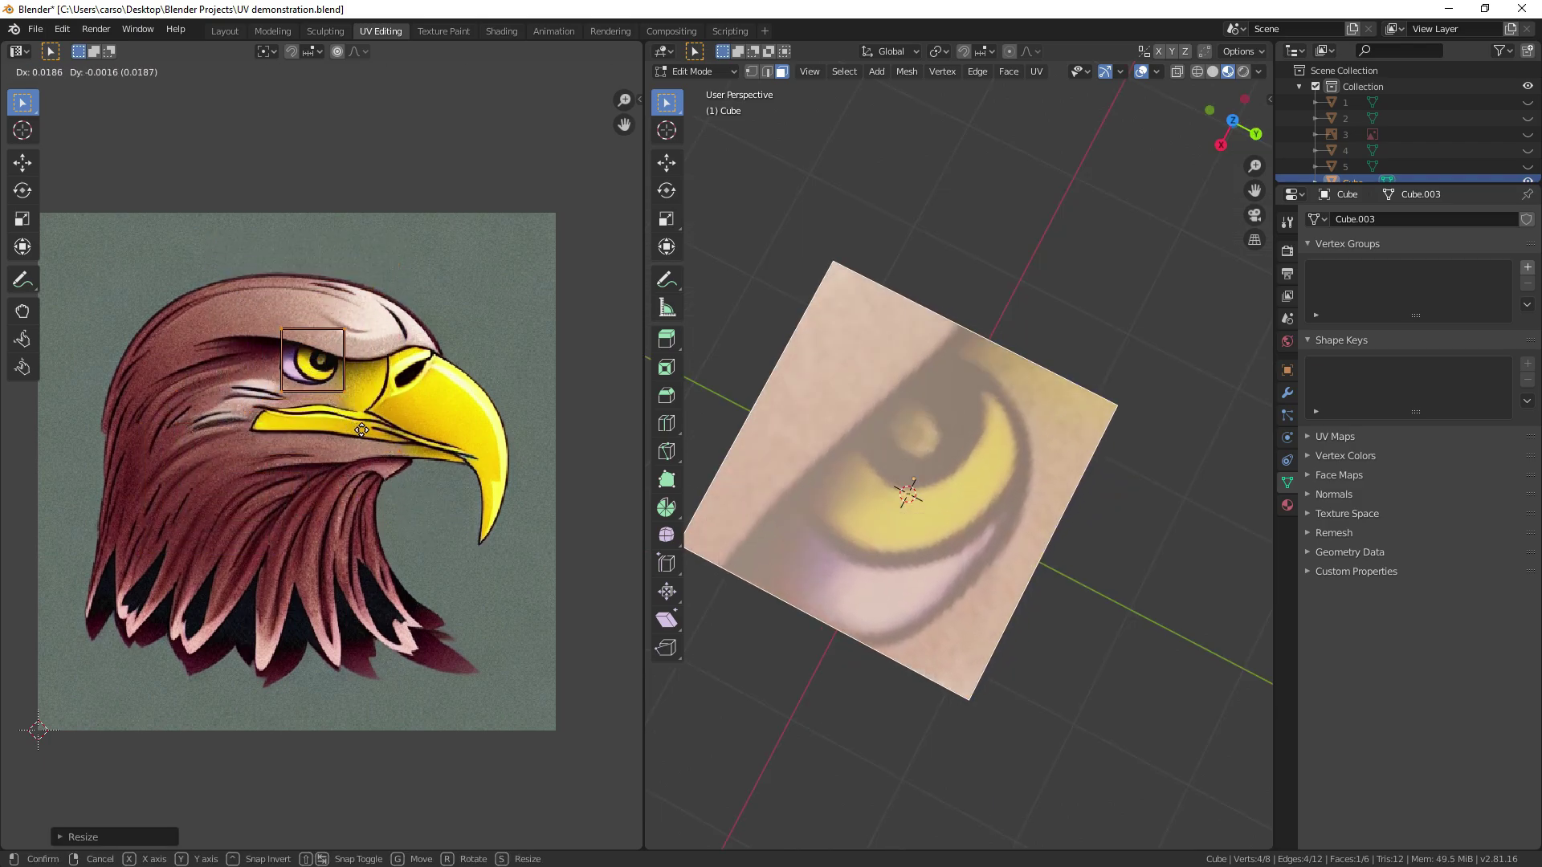
middle_click_drag(898, 588, 1032, 464)
middle_click_drag(442, 397, 396, 417)
middle_click_drag(883, 474, 932, 476)
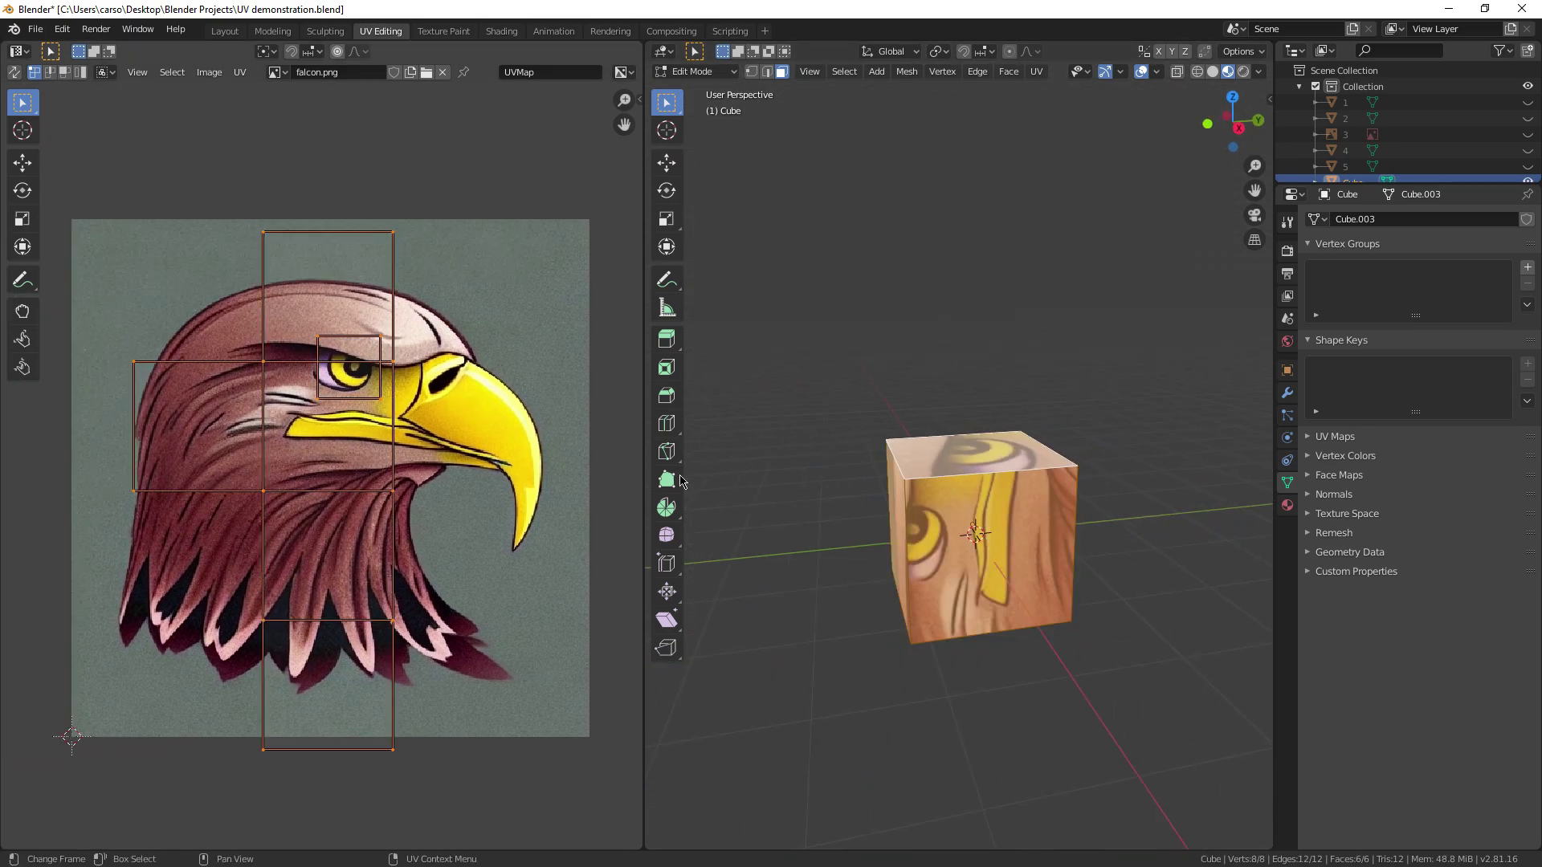
Unwrap the whole cube with Project From View in top view, and enlarge and position the UVs around the falcon's head
middle_click_drag(699, 480, 1089, 478)
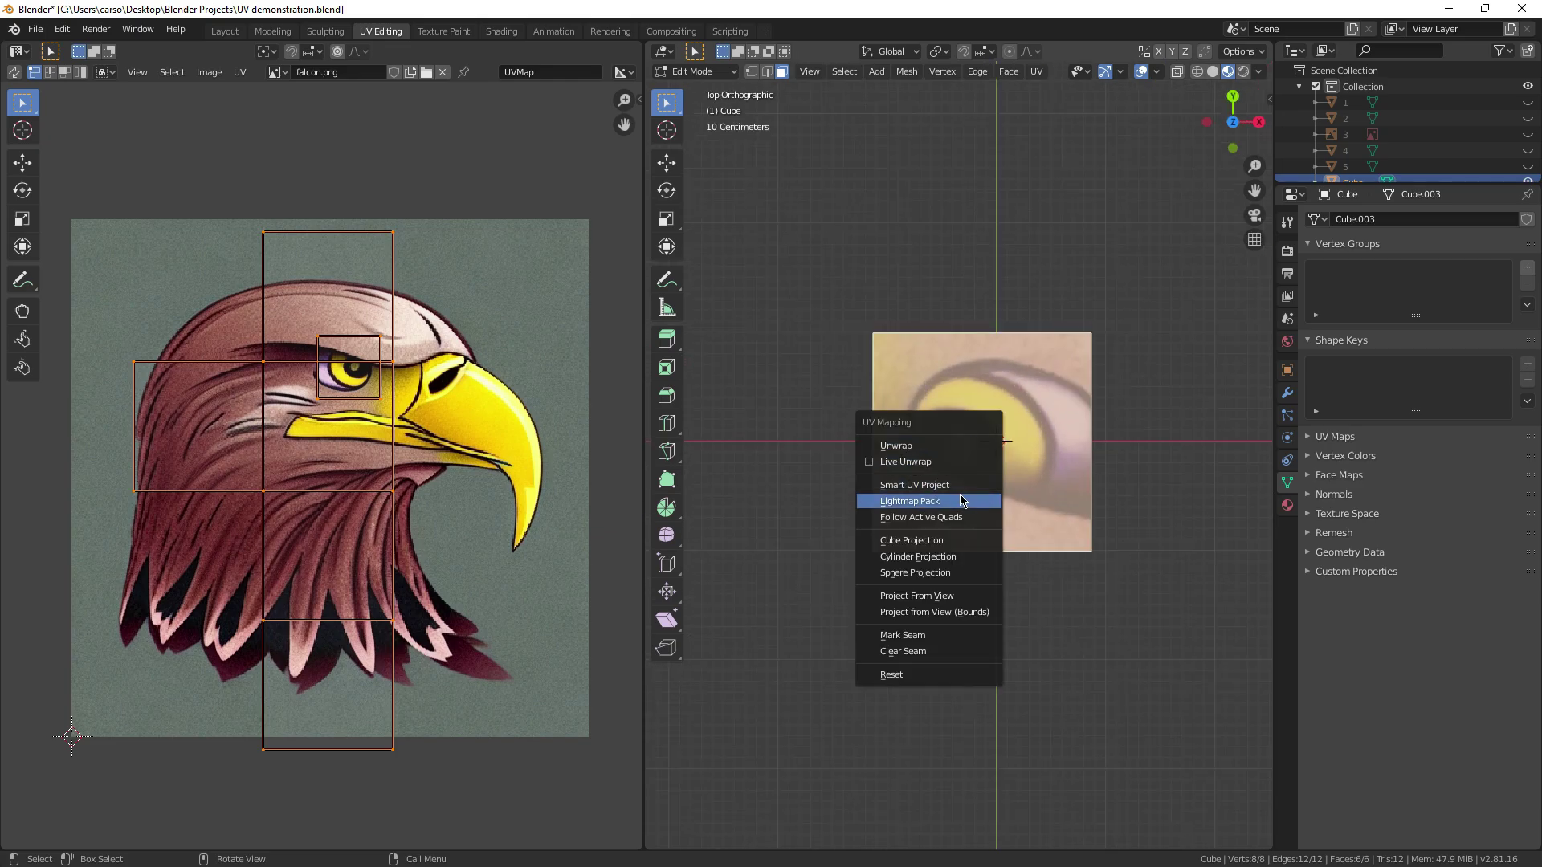
left_click(941, 598)
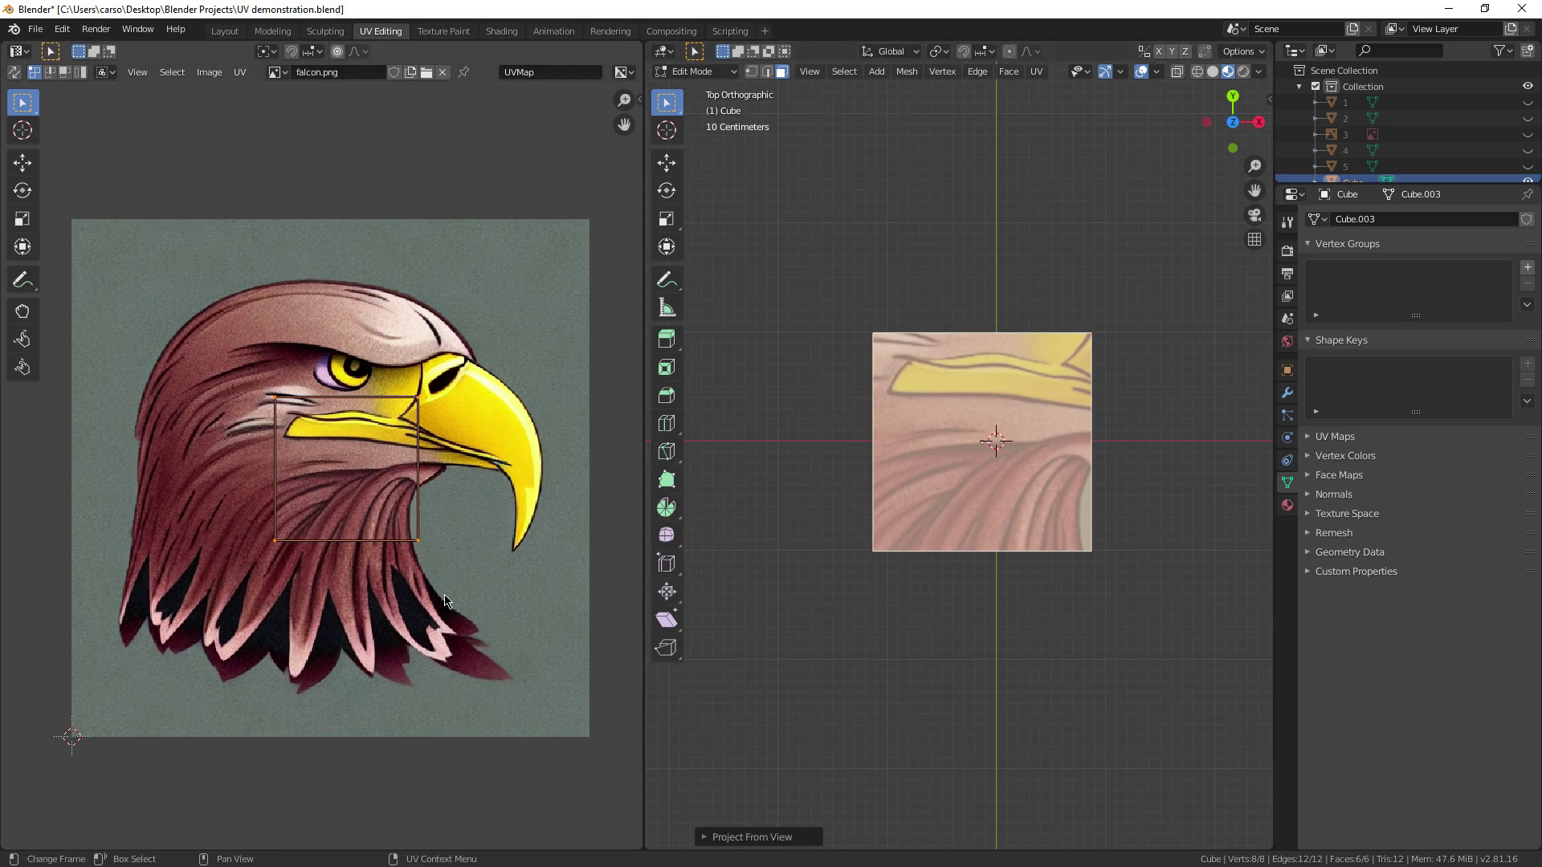
key("s")
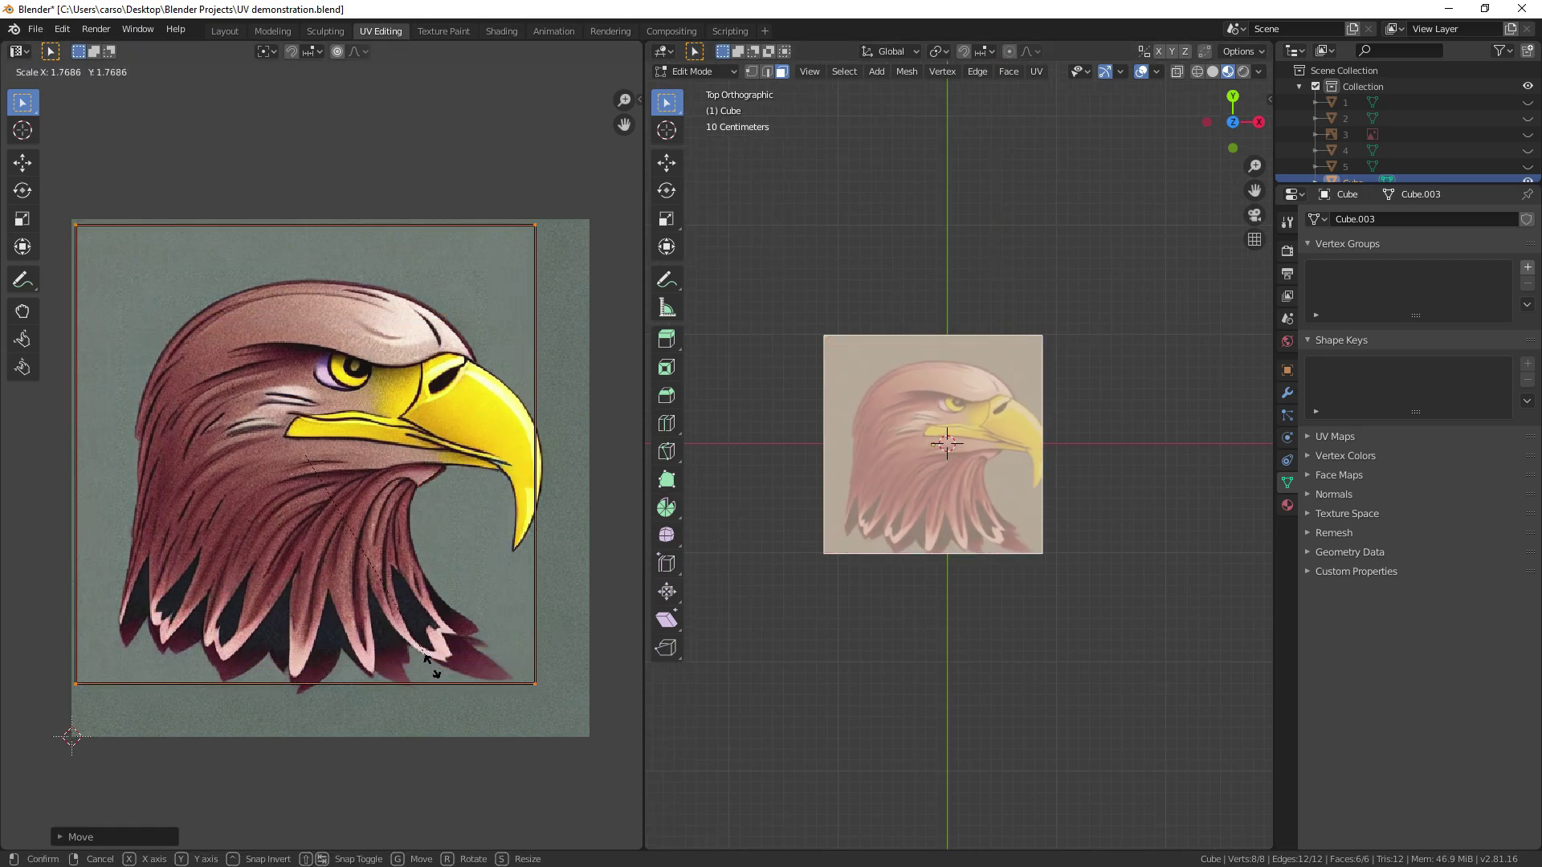
left_click(434, 671)
key("g")
left_click(459, 688)
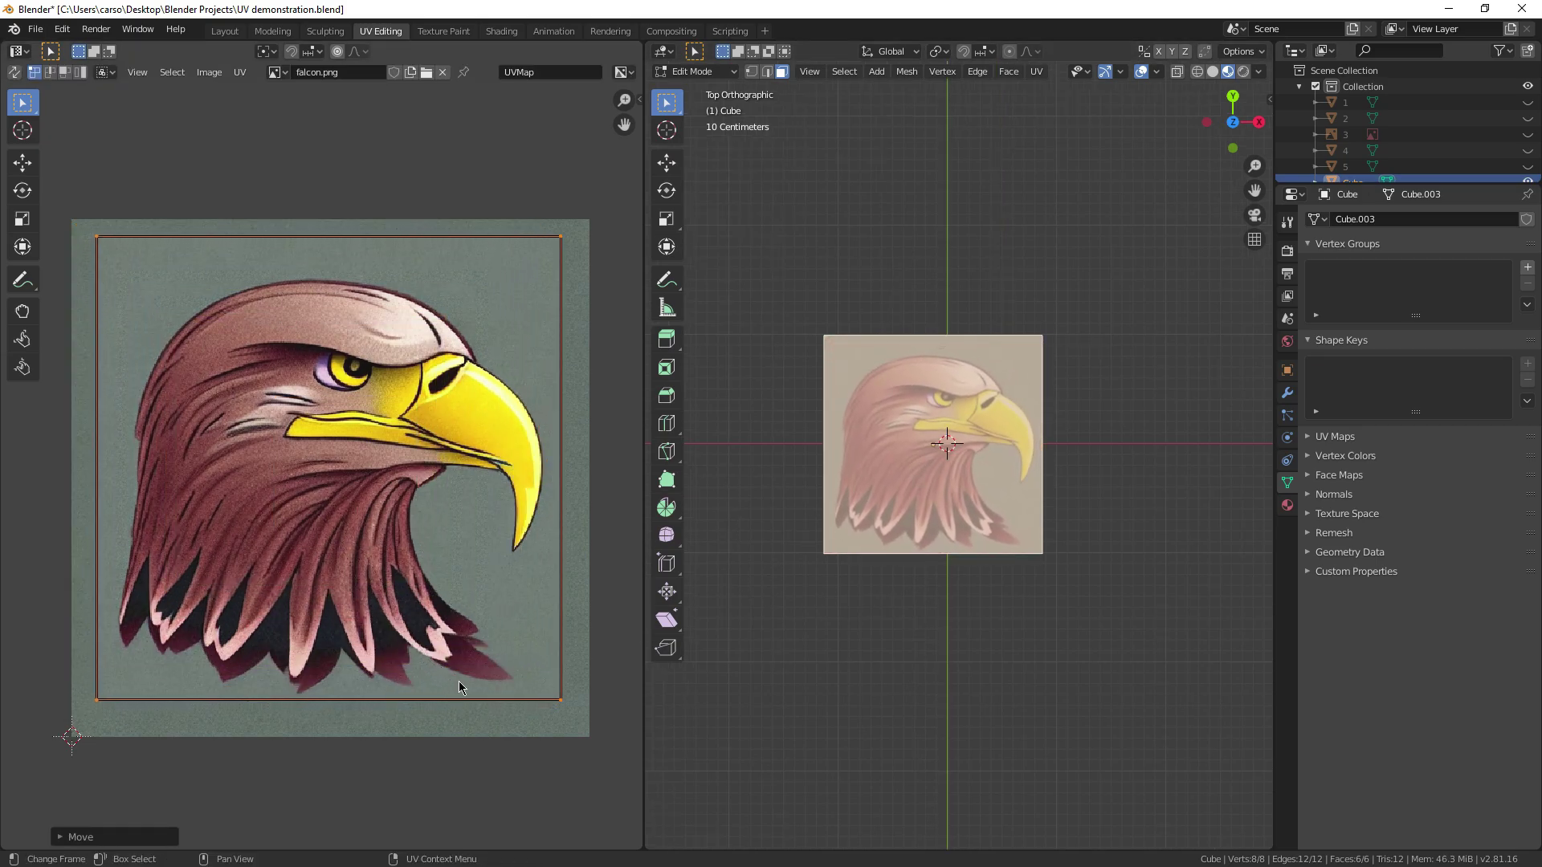
Select one of the cube's side faces and examine how the top-view projection maps the texture onto the sides
middle_click_drag(905, 735, 856, 609)
left_click(856, 610)
middle_click_drag(1007, 631, 882, 586)
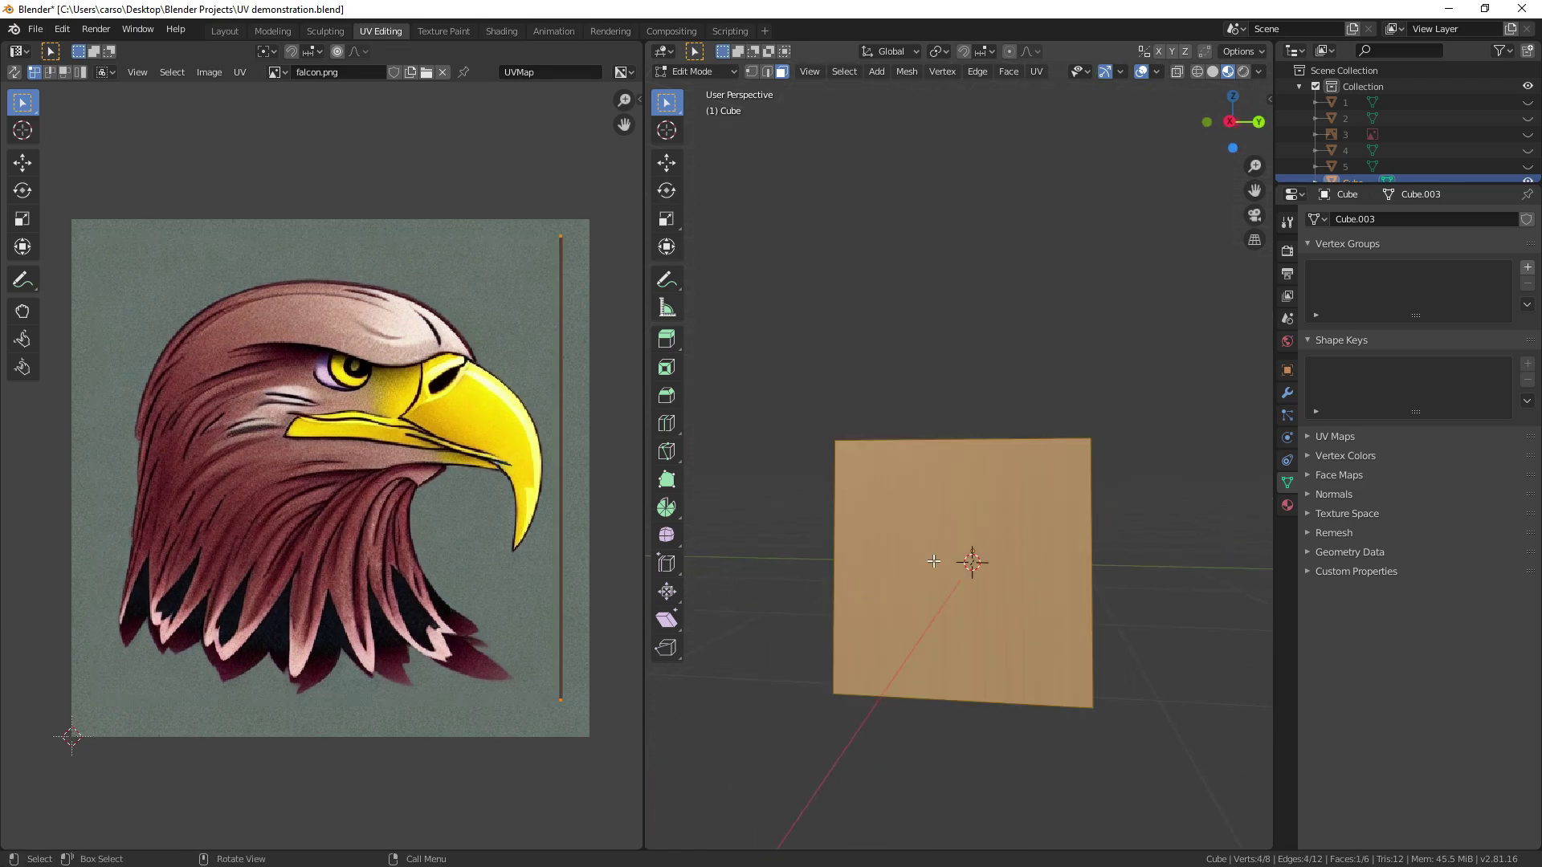
middle_click_drag(933, 561, 1176, 573)
middle_click_drag(1040, 418, 1008, 535)
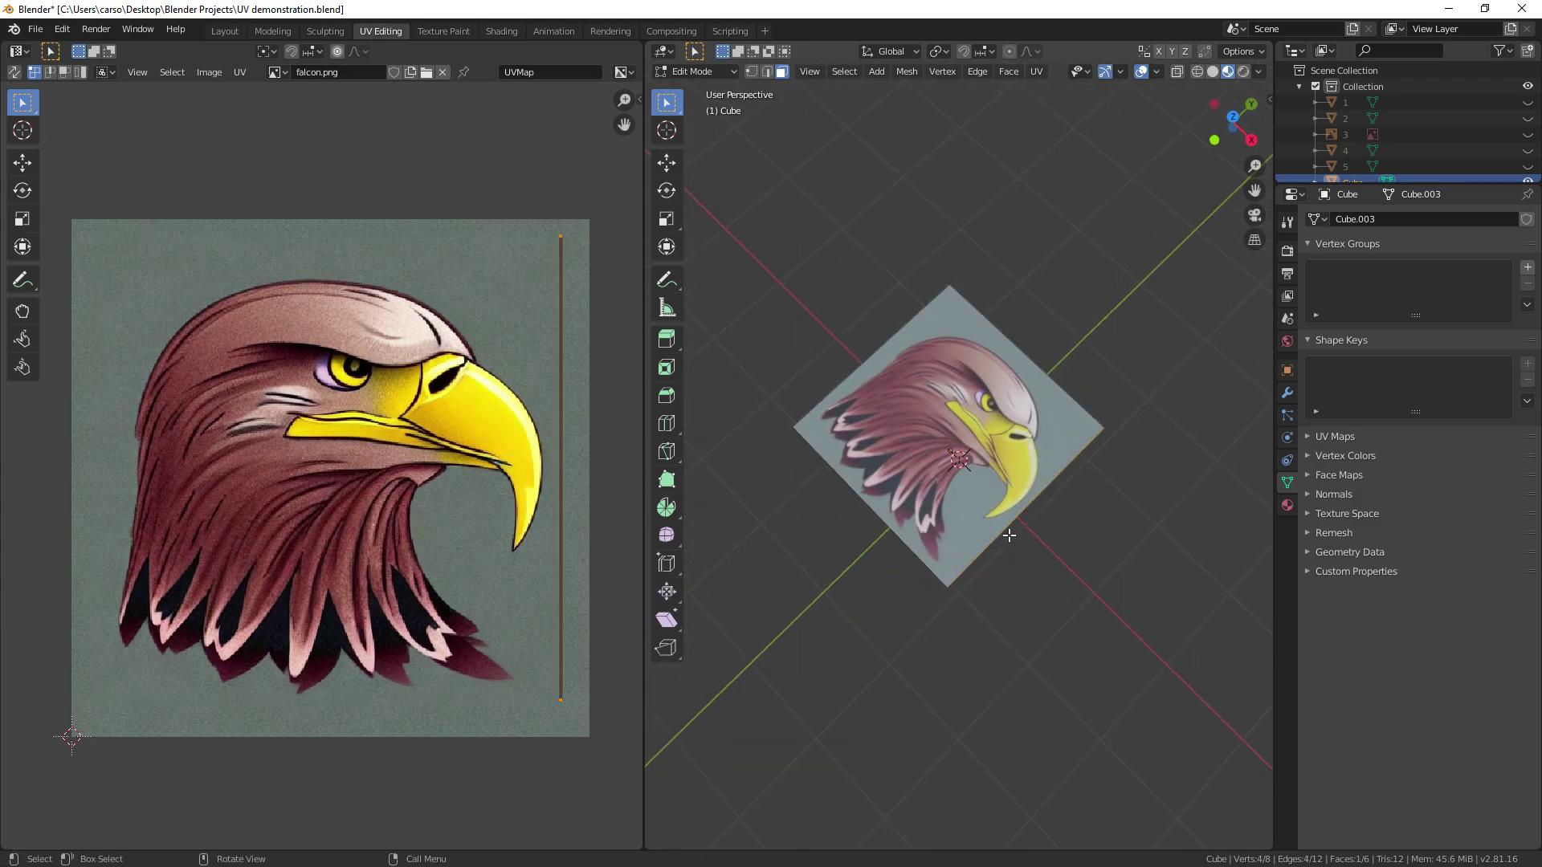
mouse_move(924, 614)
middle_mouse_down()
mouse_move(857, 702)
mouse_move(923, 602)
middle_mouse_up()
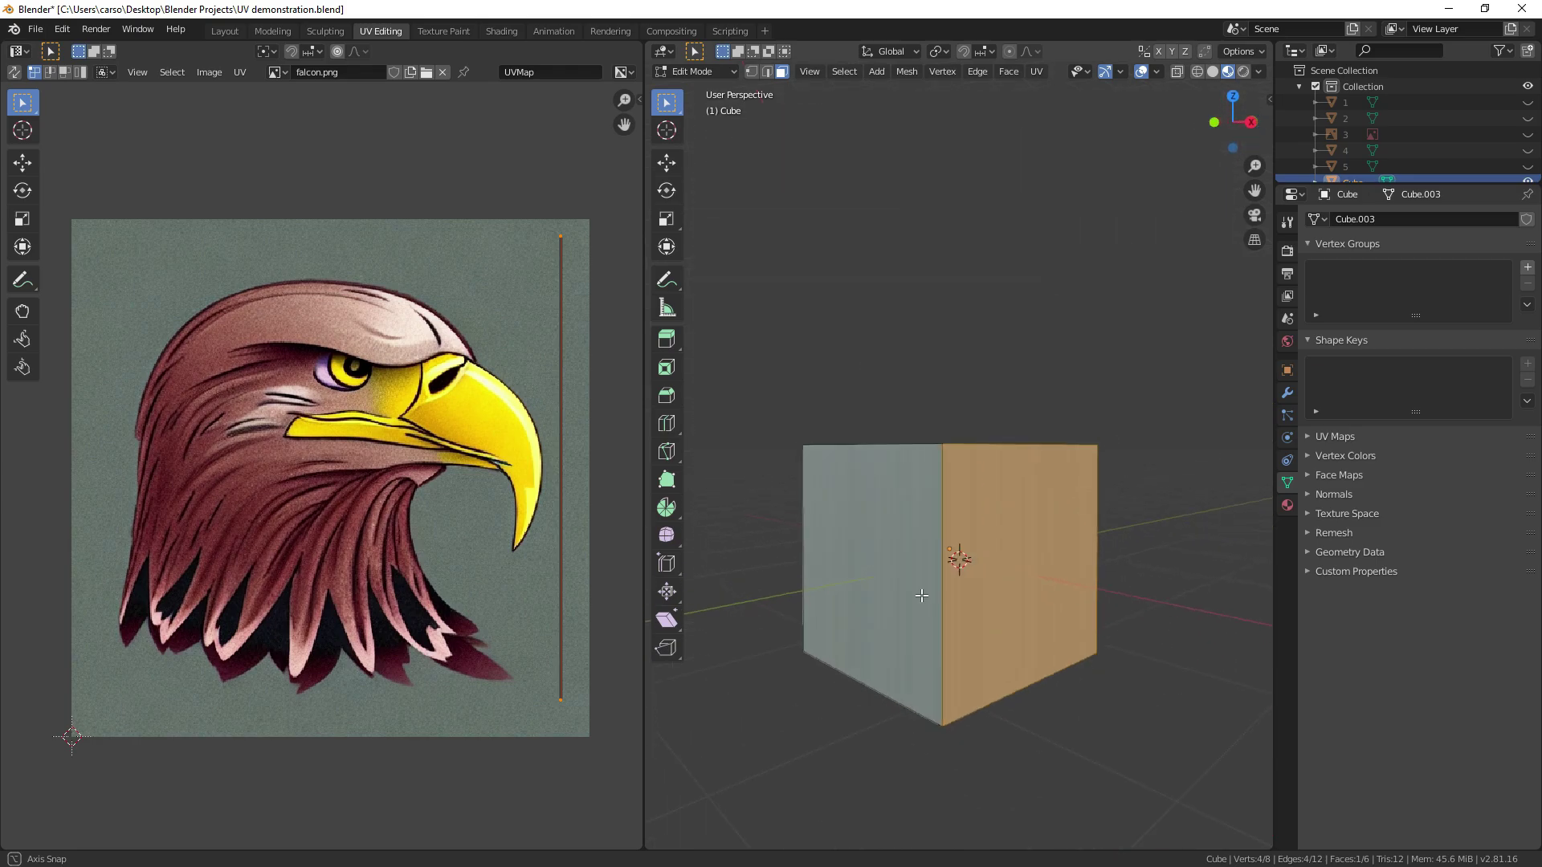
Select the loop of four side faces, unwrap it with Project From View in front view and enlarge its UVs over the falcon
left_click(975, 582, "alt")
key("KP_1")
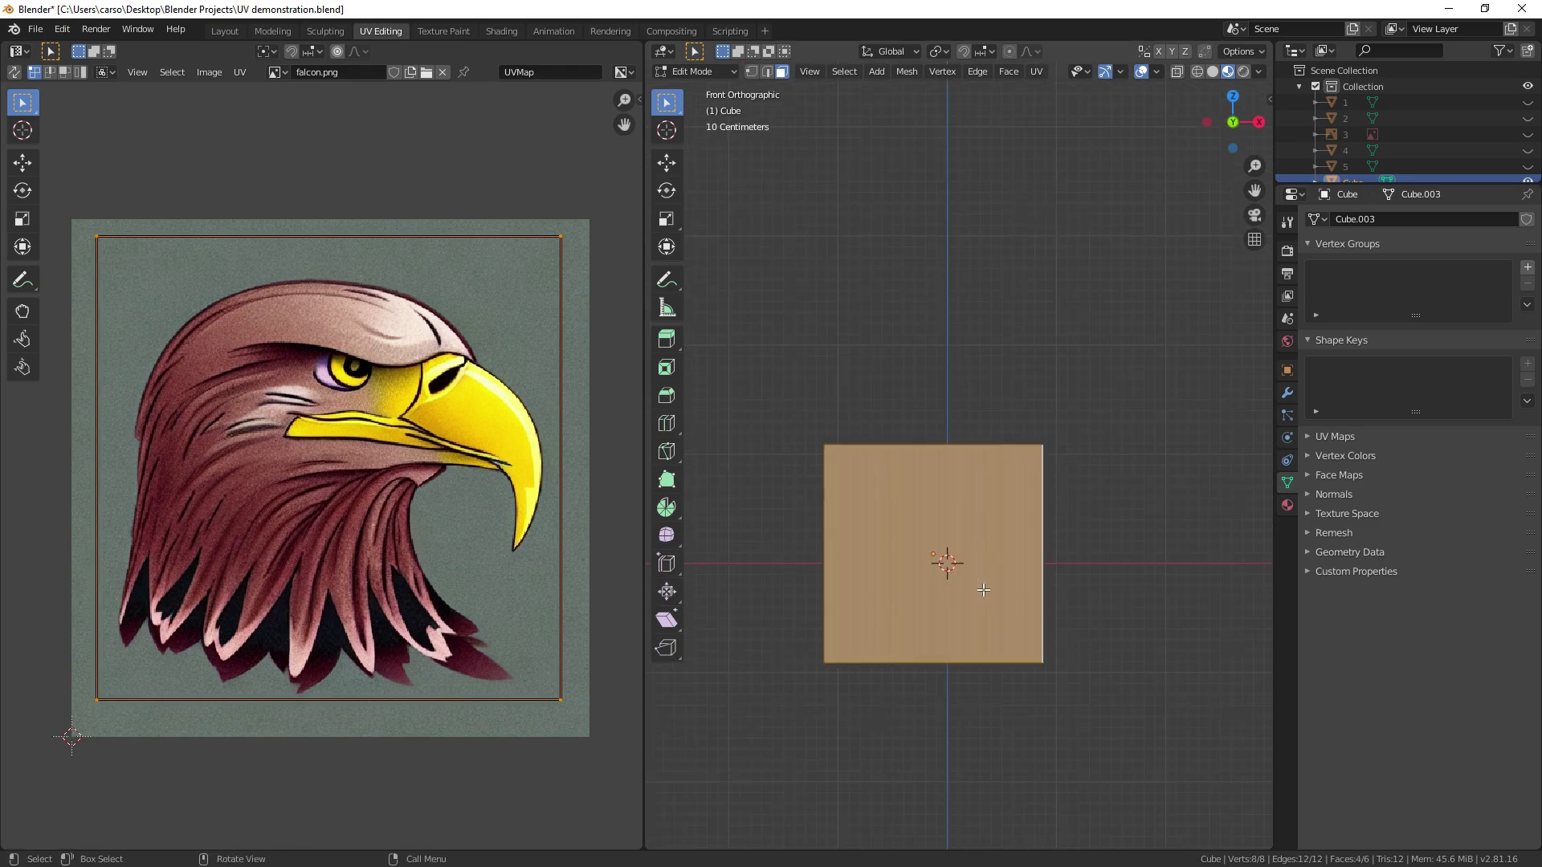
middle_click_drag(983, 590, 979, 562, "shift")
key("u")
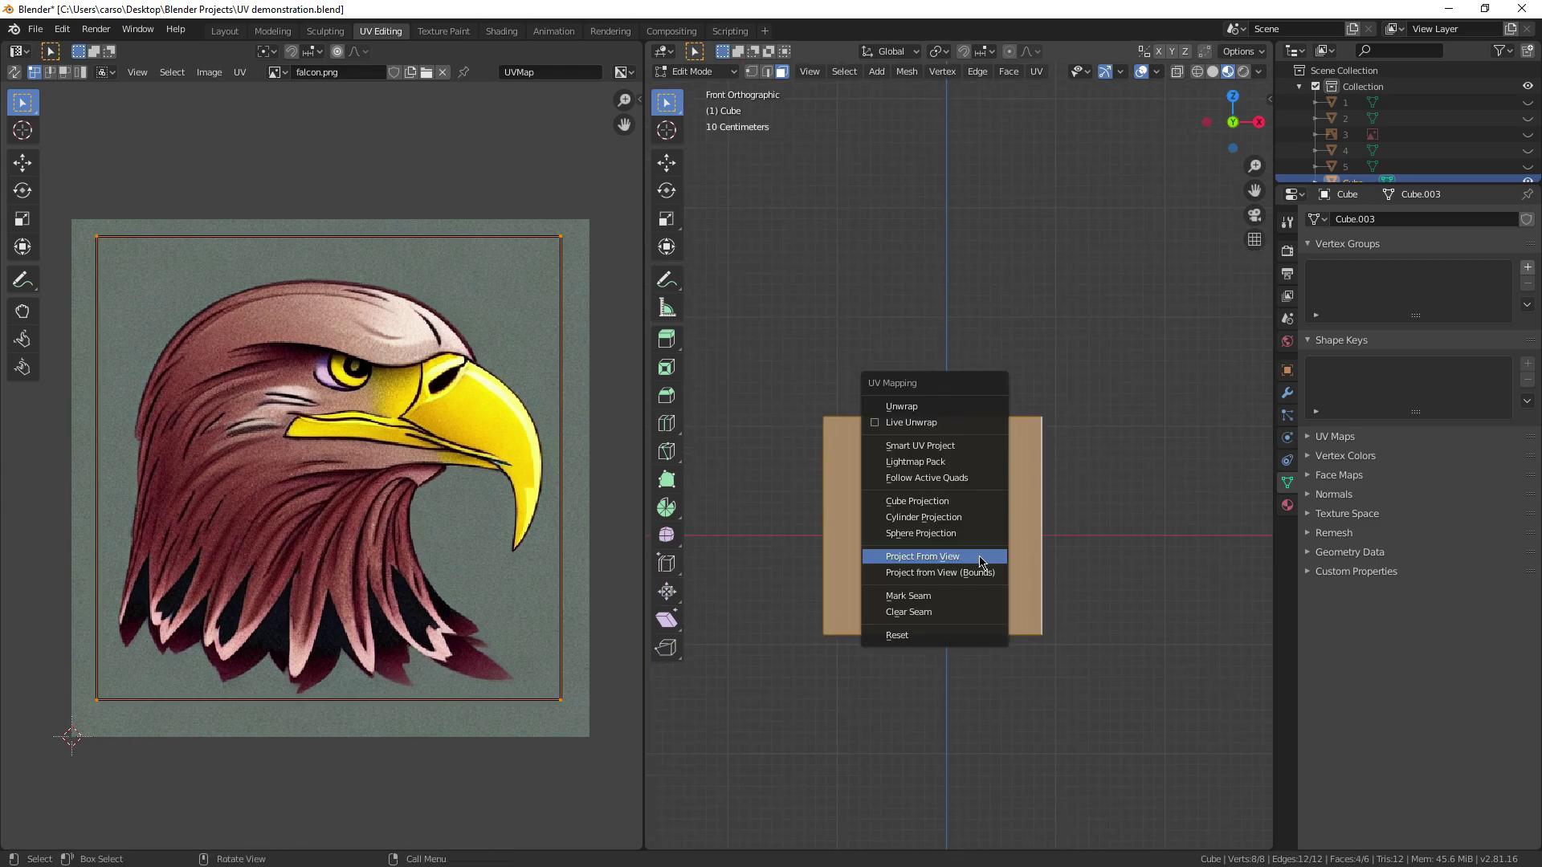
left_click(979, 557)
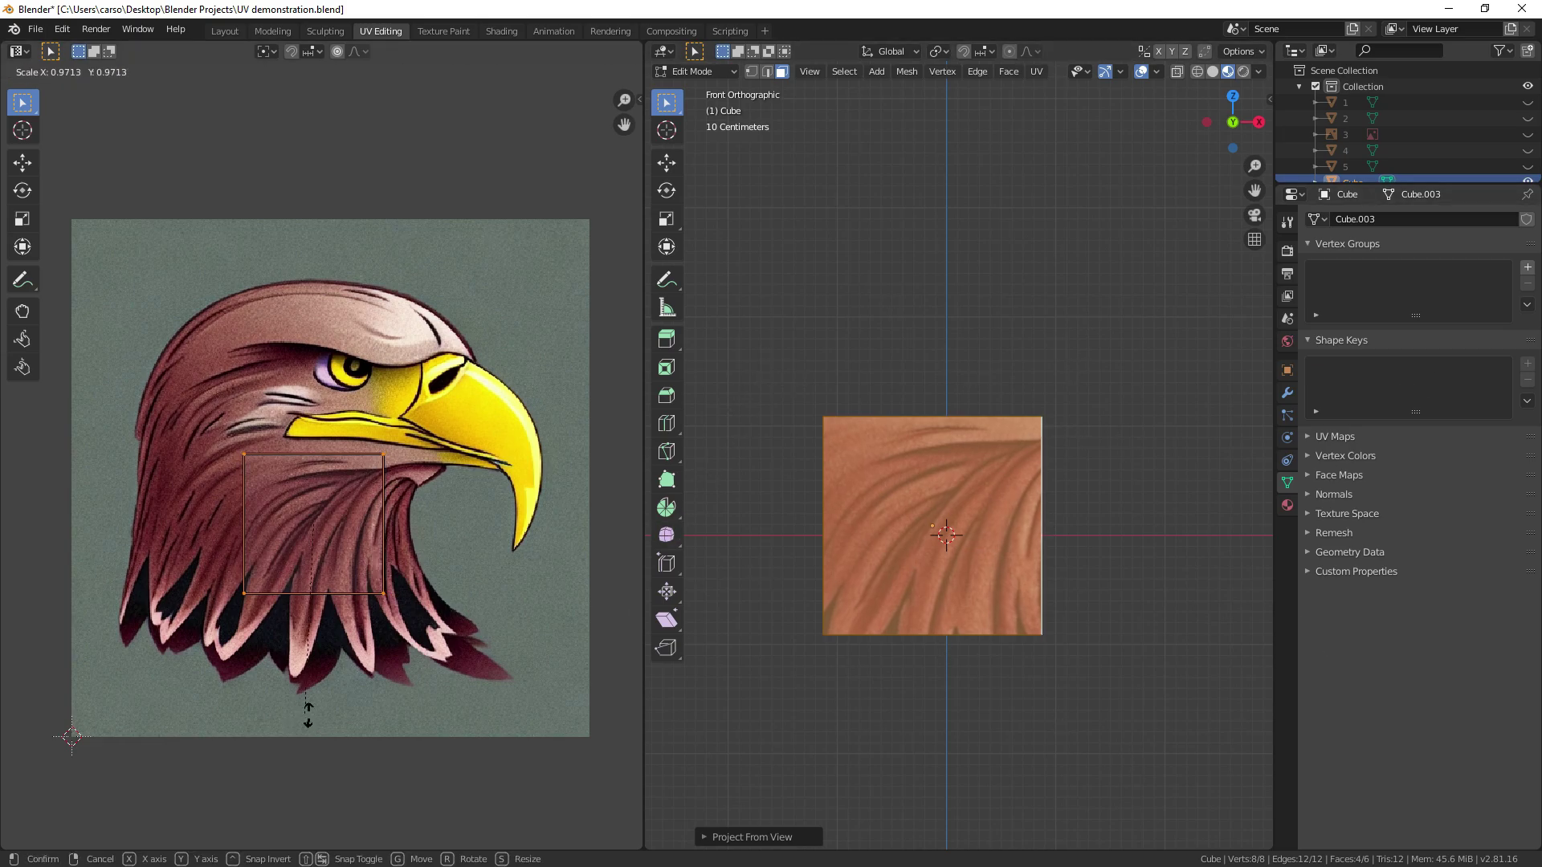
left_click(80, 835)
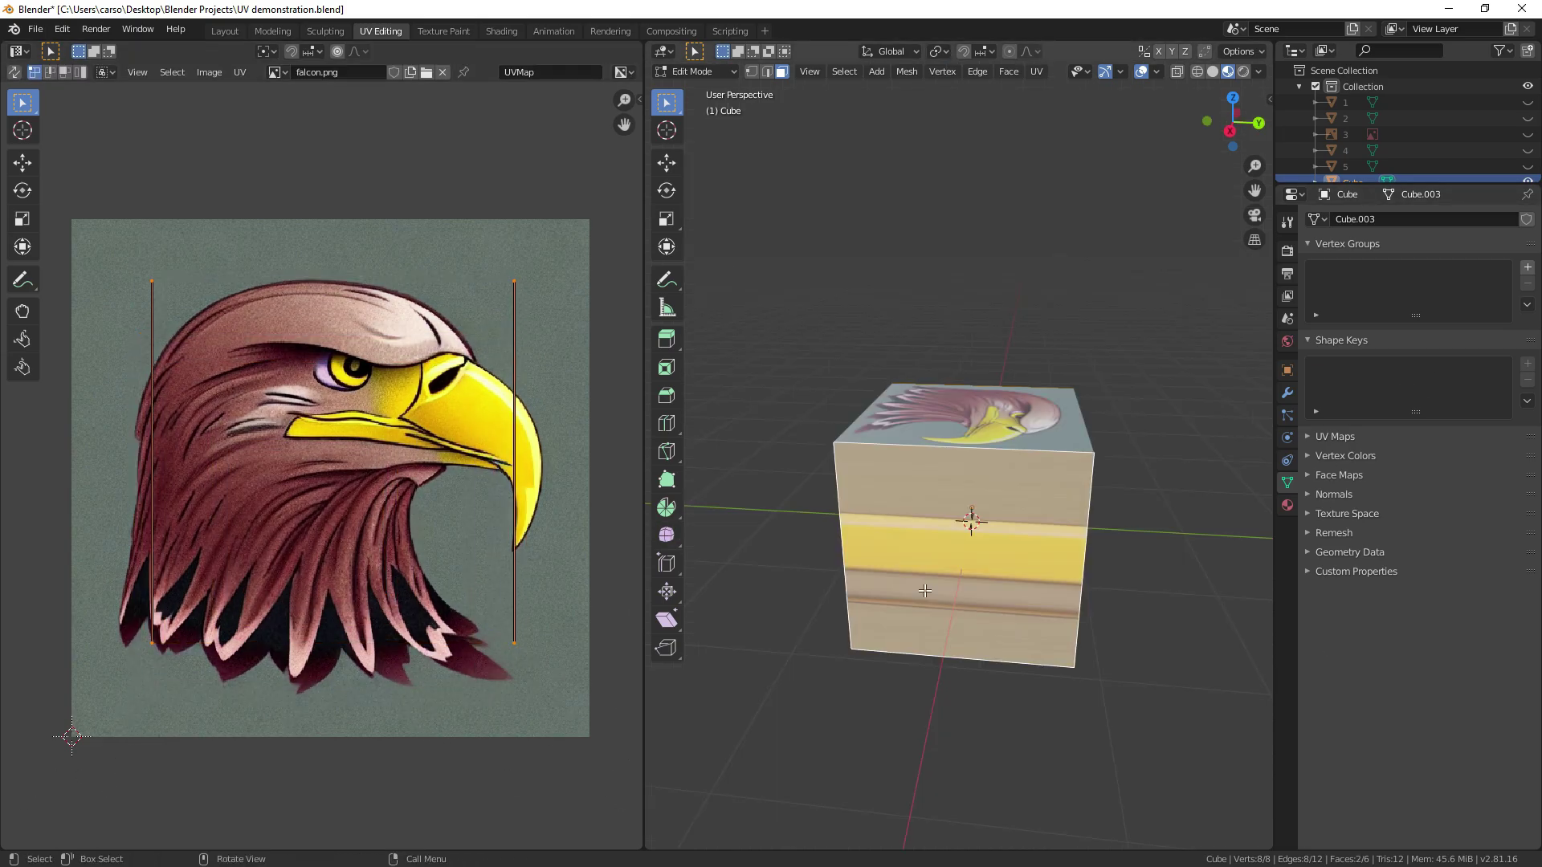
Unwrap the two remaining stretched side faces with Project From View in right view and scale their UVs over the falcon's head
key("KP_3")
key("u")
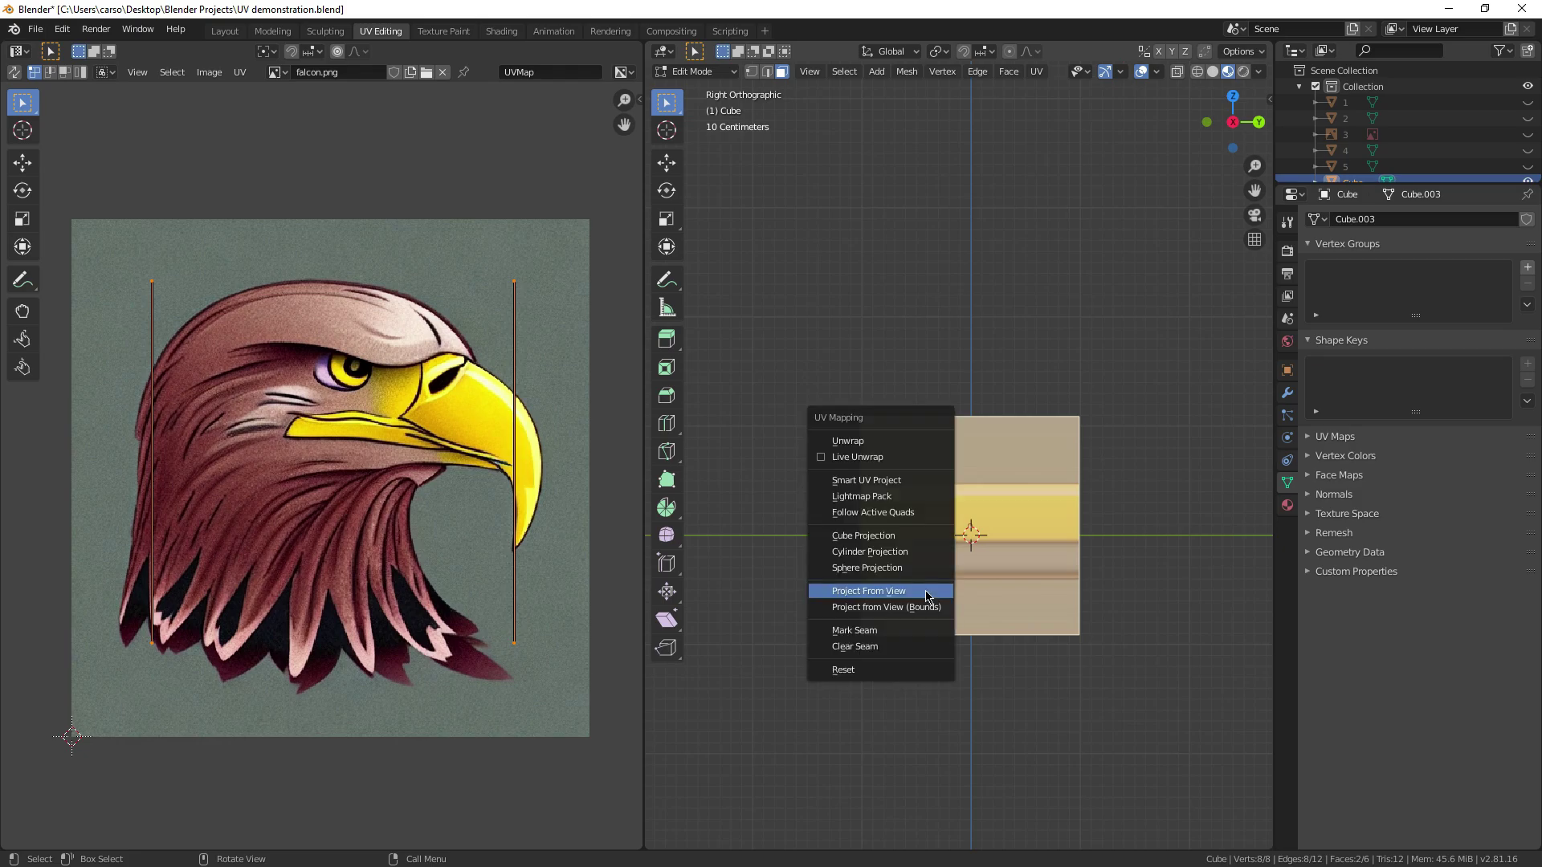
left_click(923, 594)
key("s")
left_click(433, 523)
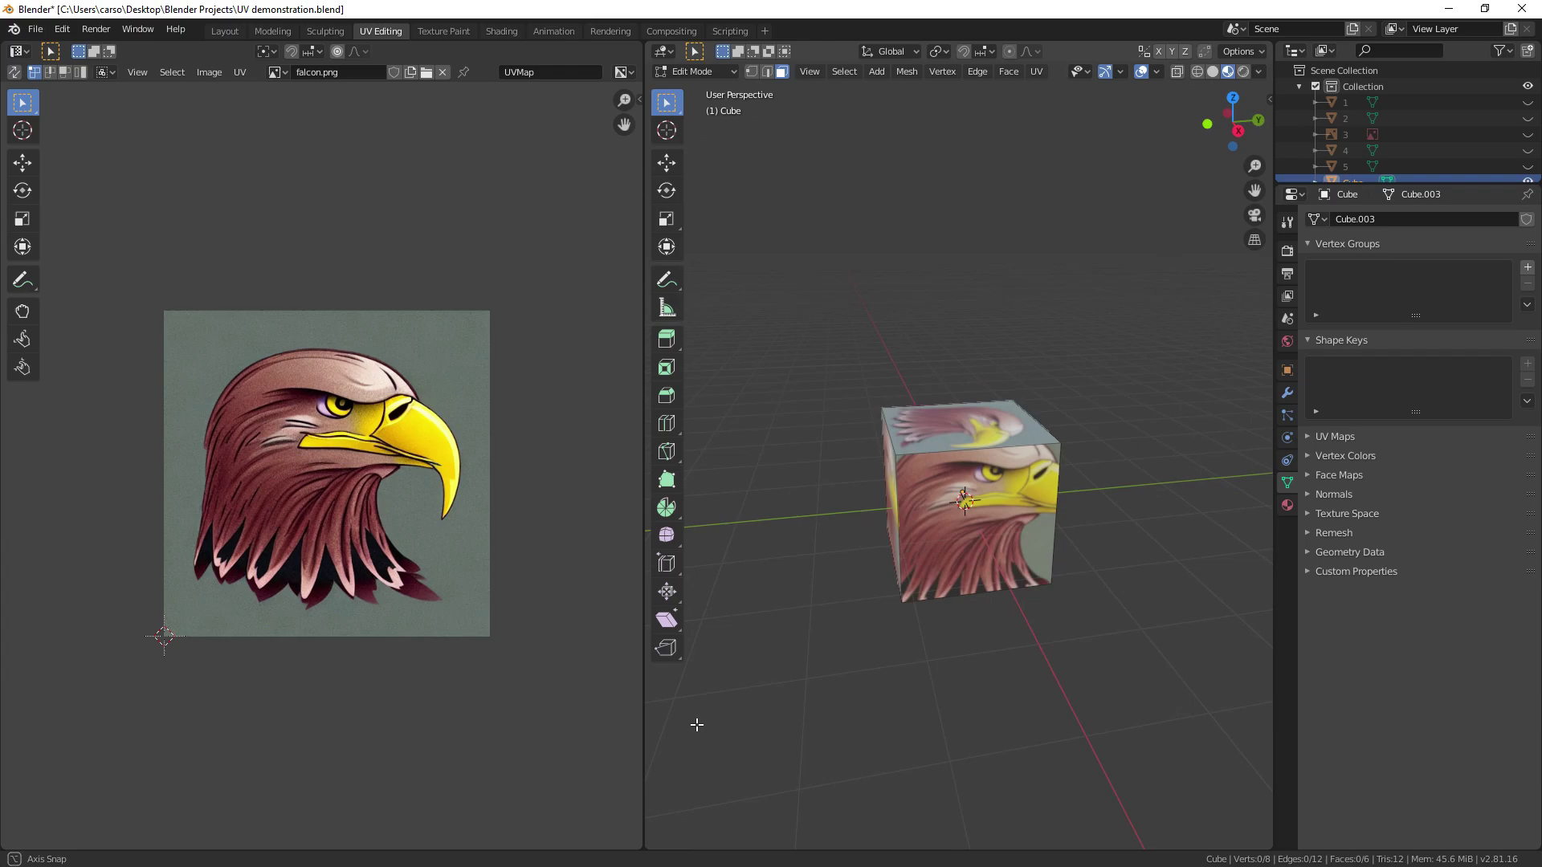
Select all of the cube's faces, unwrap them with Cube Projection and scale the UVs to frame the falcon's head
middle_click_drag(914, 716, 927, 718)
scroll(1004, 702, "down", 1)
key("a")
scroll(1009, 701, "up", 3)
key("alt+a")
key("a")
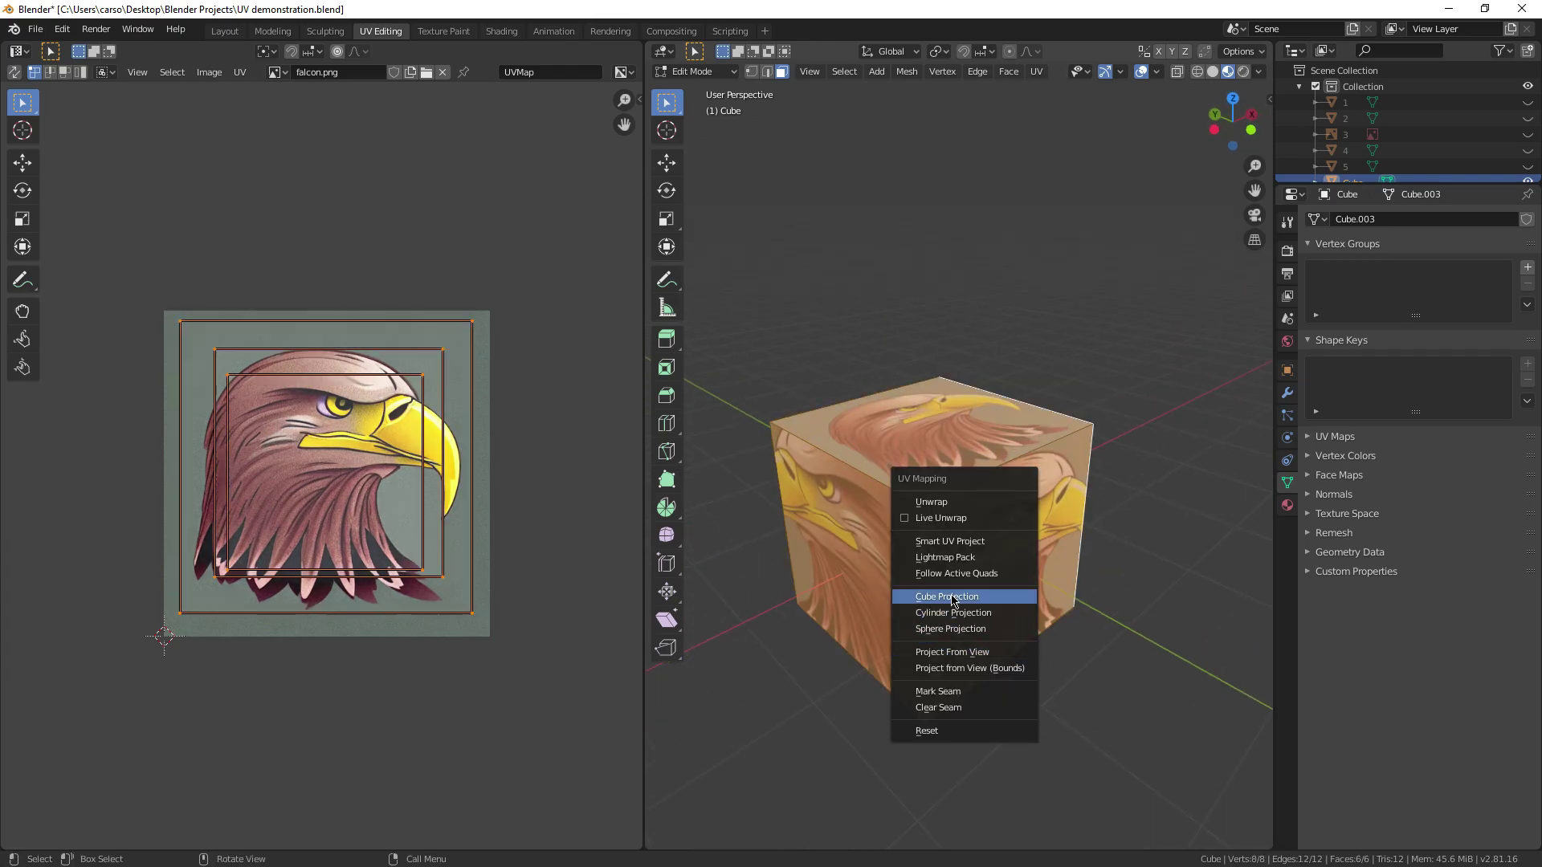
left_click(947, 597)
scroll(564, 555, "up", 1)
key("s")
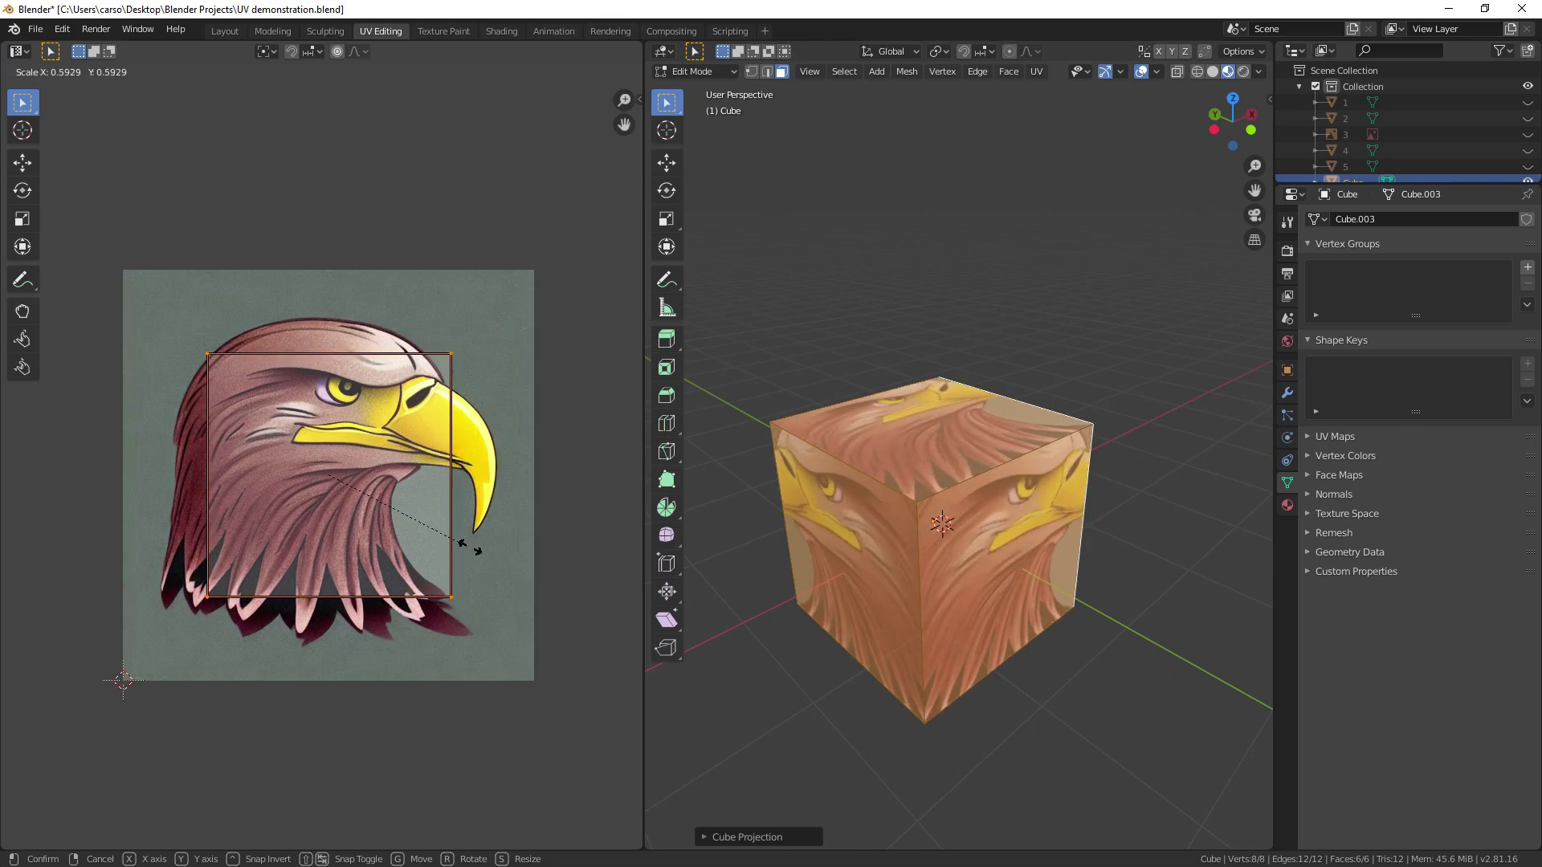
left_click(523, 540)
middle_click_drag(1069, 669, 965, 465)
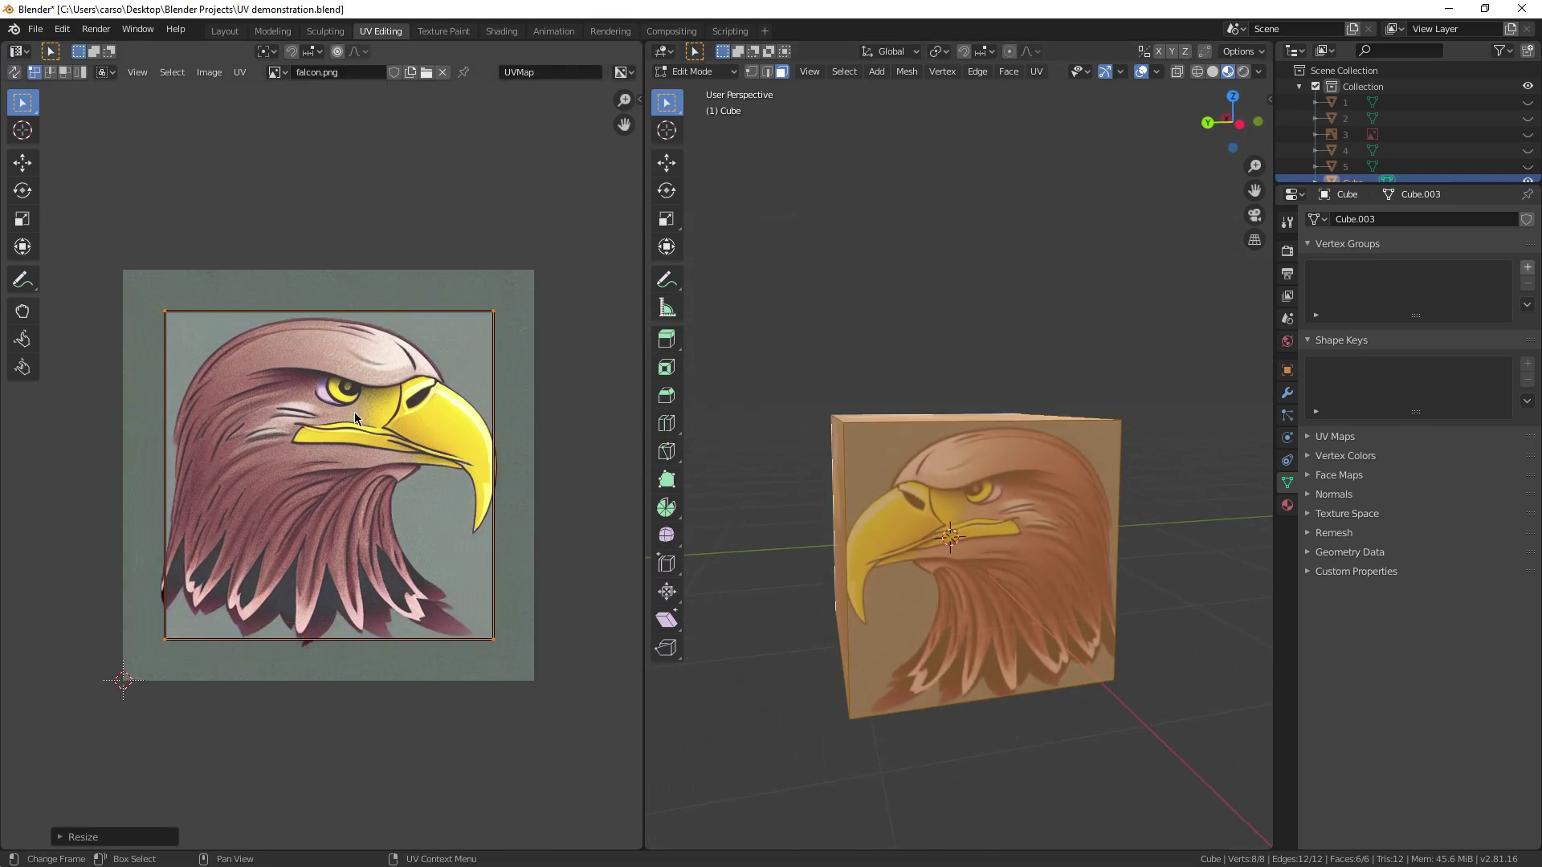
Enlarge the cube-projected UVs until they extend slightly beyond the edges of the falcon image
scroll(988, 667, "down", 3)
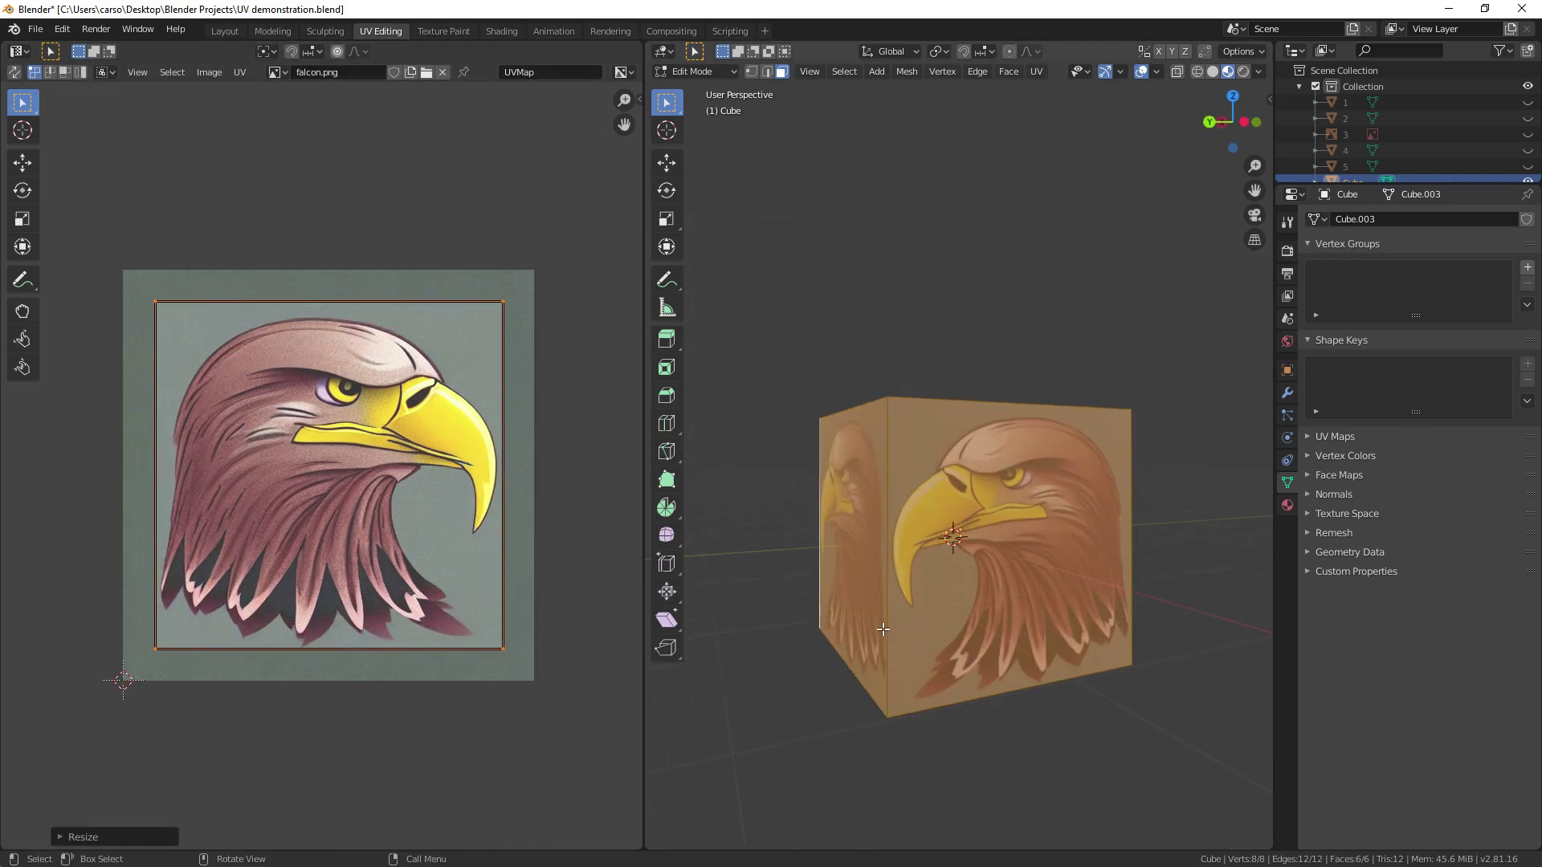
middle_click_drag(962, 674, 924, 587)
key("s")
left_click(455, 551)
scroll(813, 577, "down", 3)
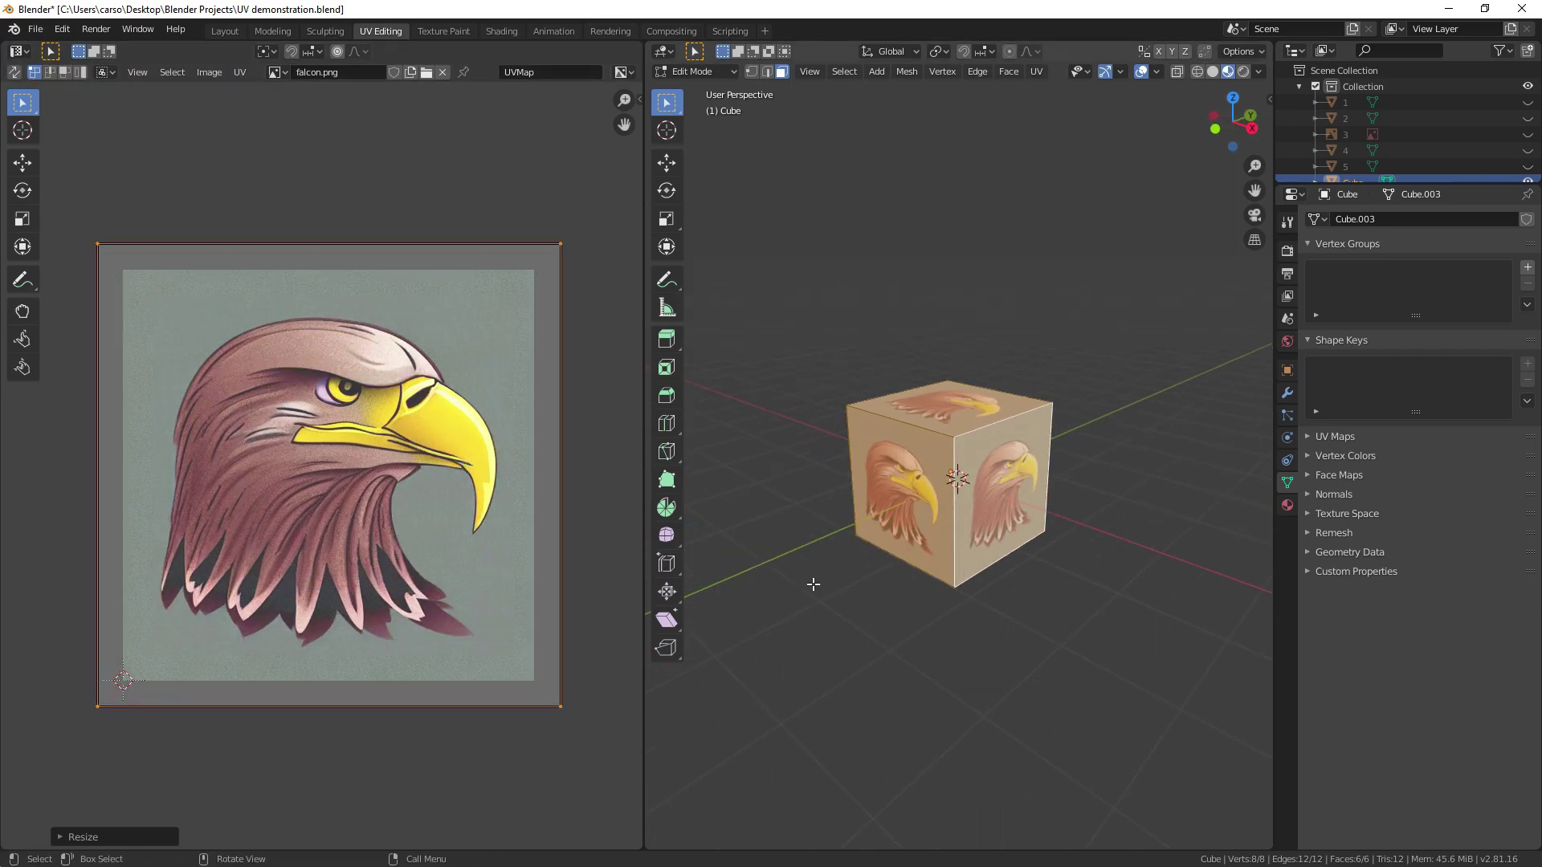
Unwrap the whole cube with Smart UV Project and shrink the resulting UV layout within the falcon image
scroll(963, 571, "up", 2)
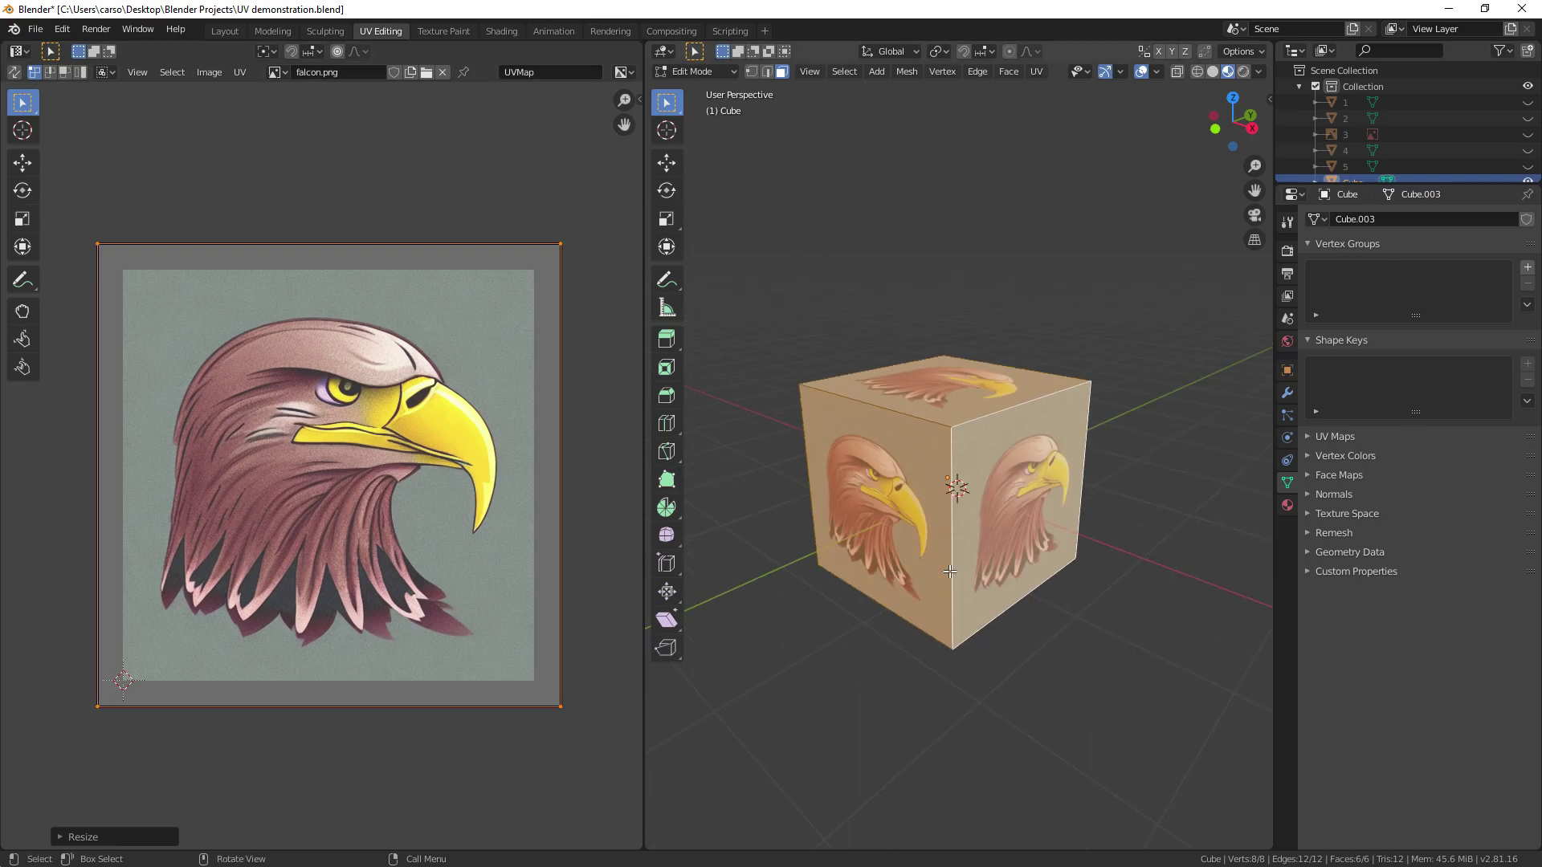
key("u")
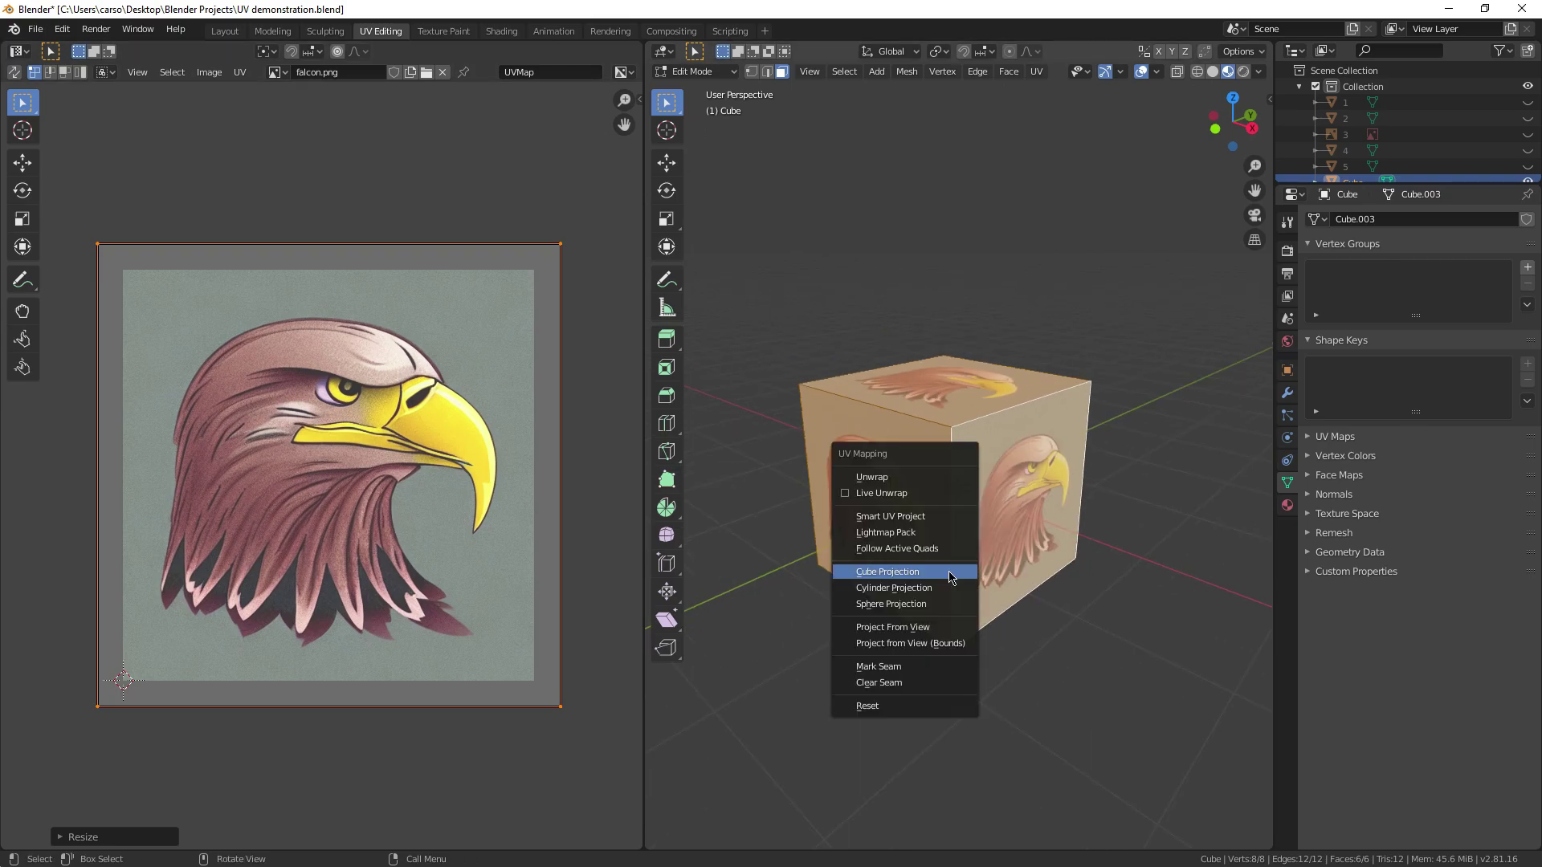
left_click(890, 517)
left_click(901, 638)
scroll(316, 574, "down", 2)
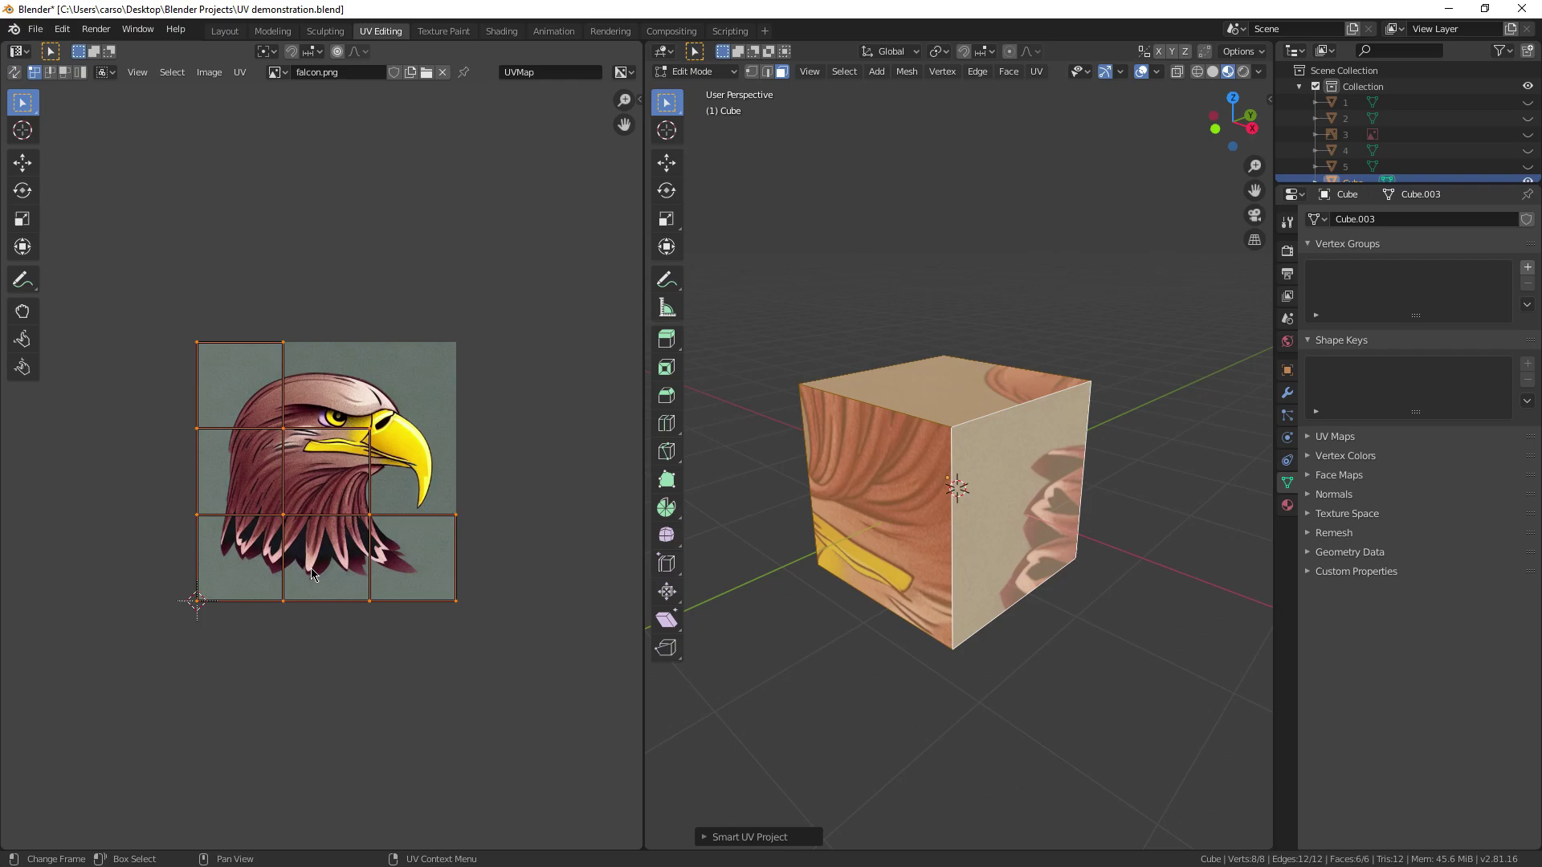
key("s")
left_click(223, 490)
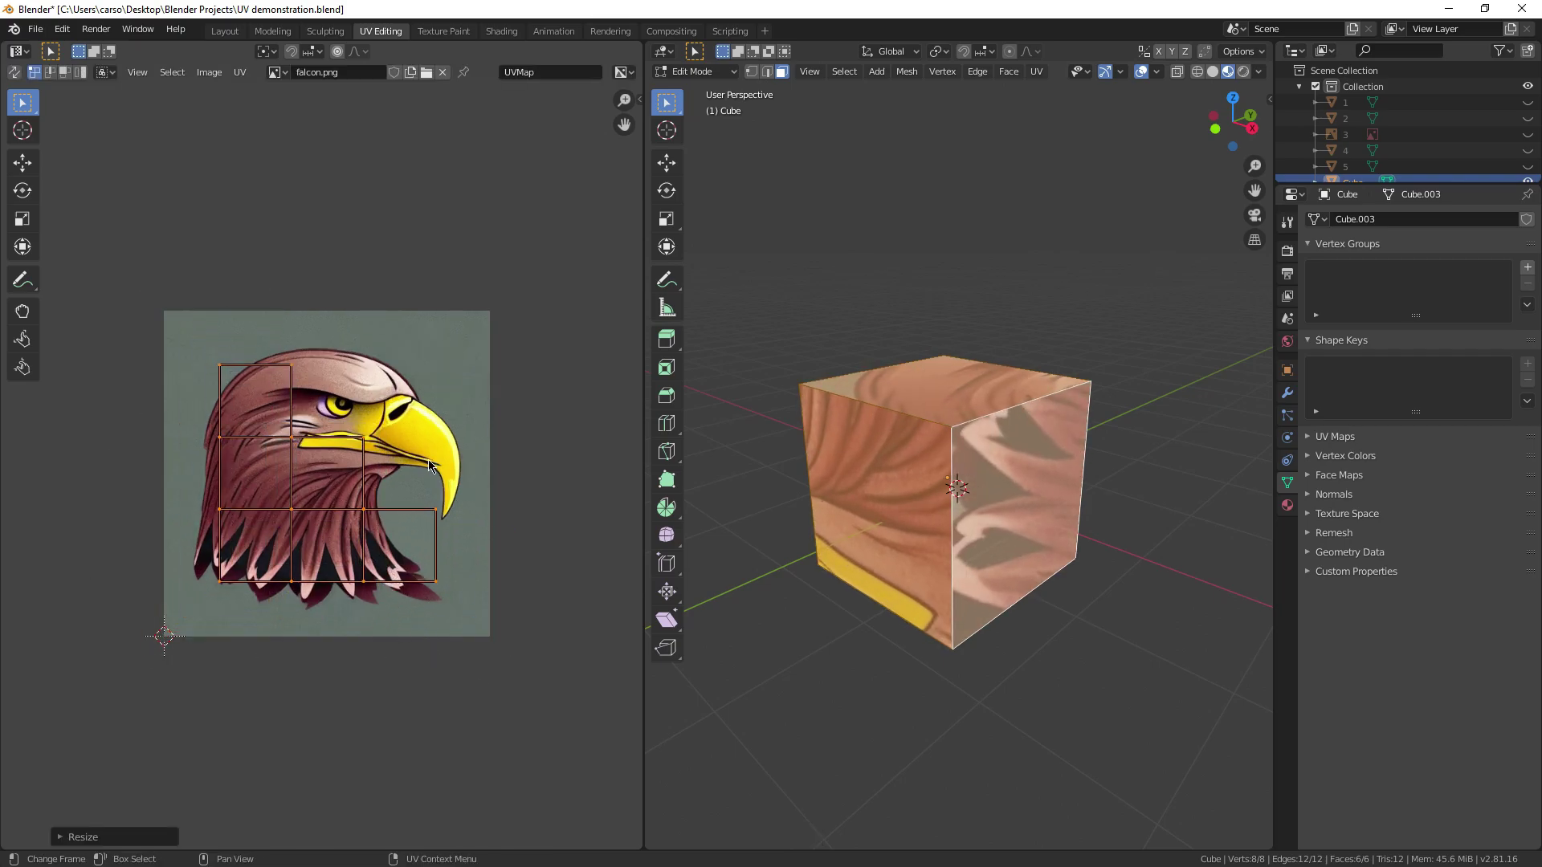
Examine how the falcon texture falls on each side of the cube compared with the Smart UV Project layout
scroll(385, 708, "up", 2)
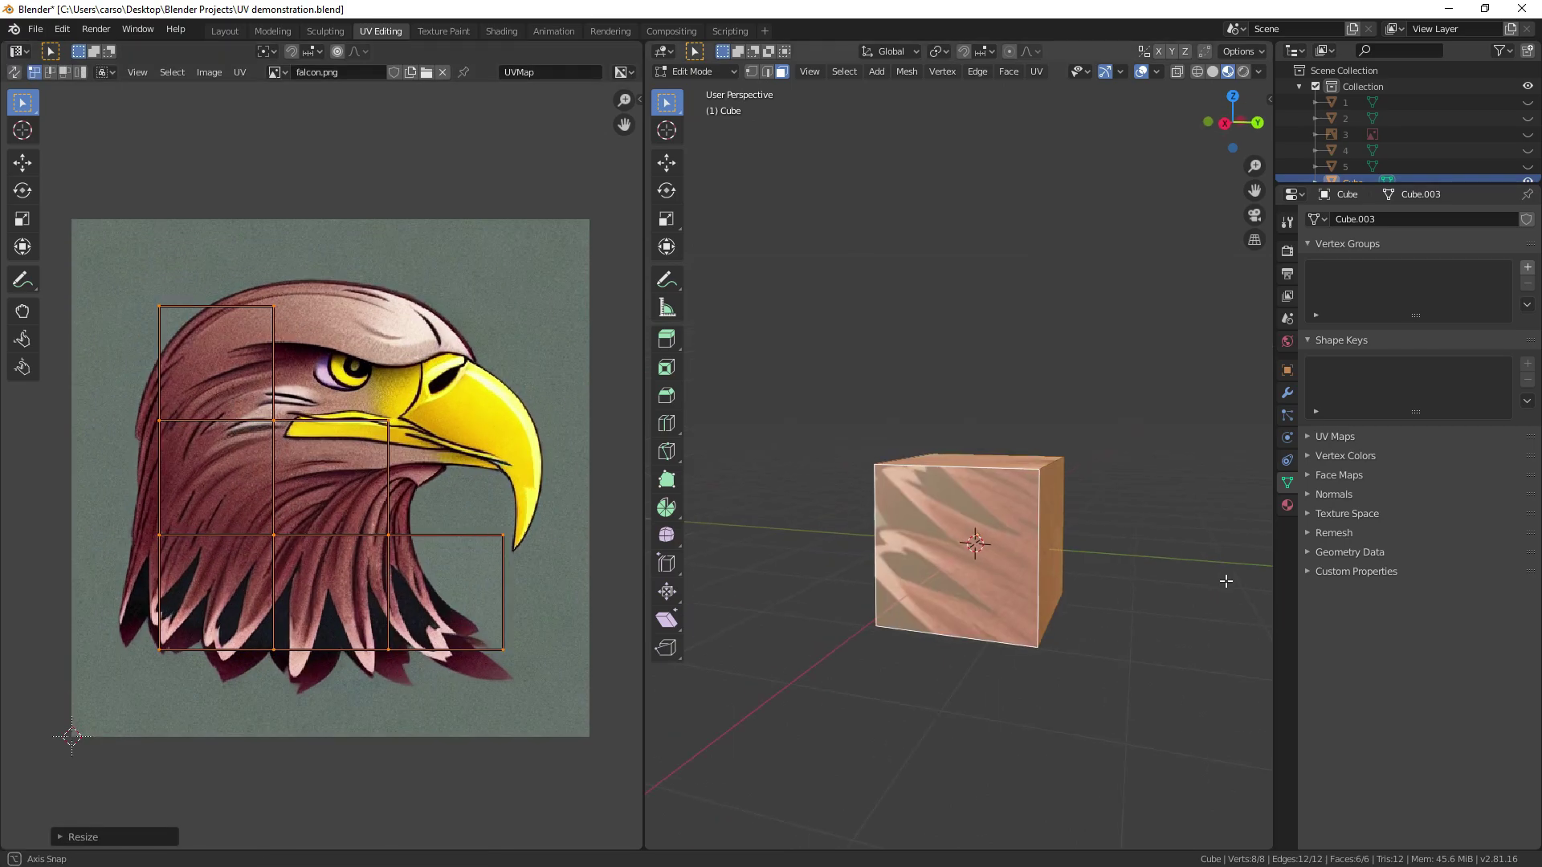
middle_click_drag(1225, 582, 691, 546)
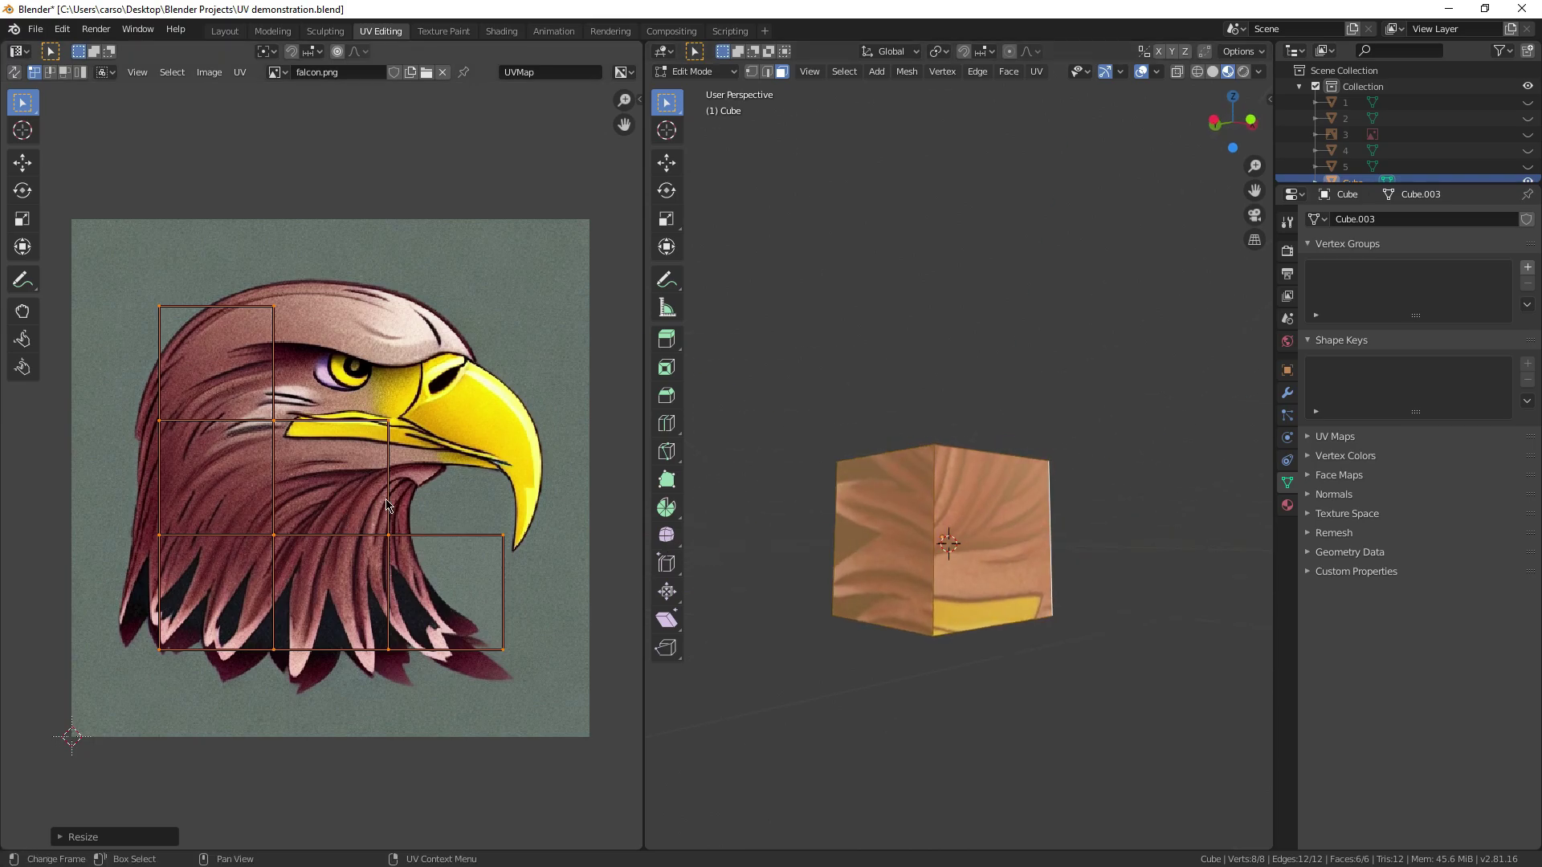
middle_click_drag(743, 502, 763, 526)
scroll(345, 383, "up", 4)
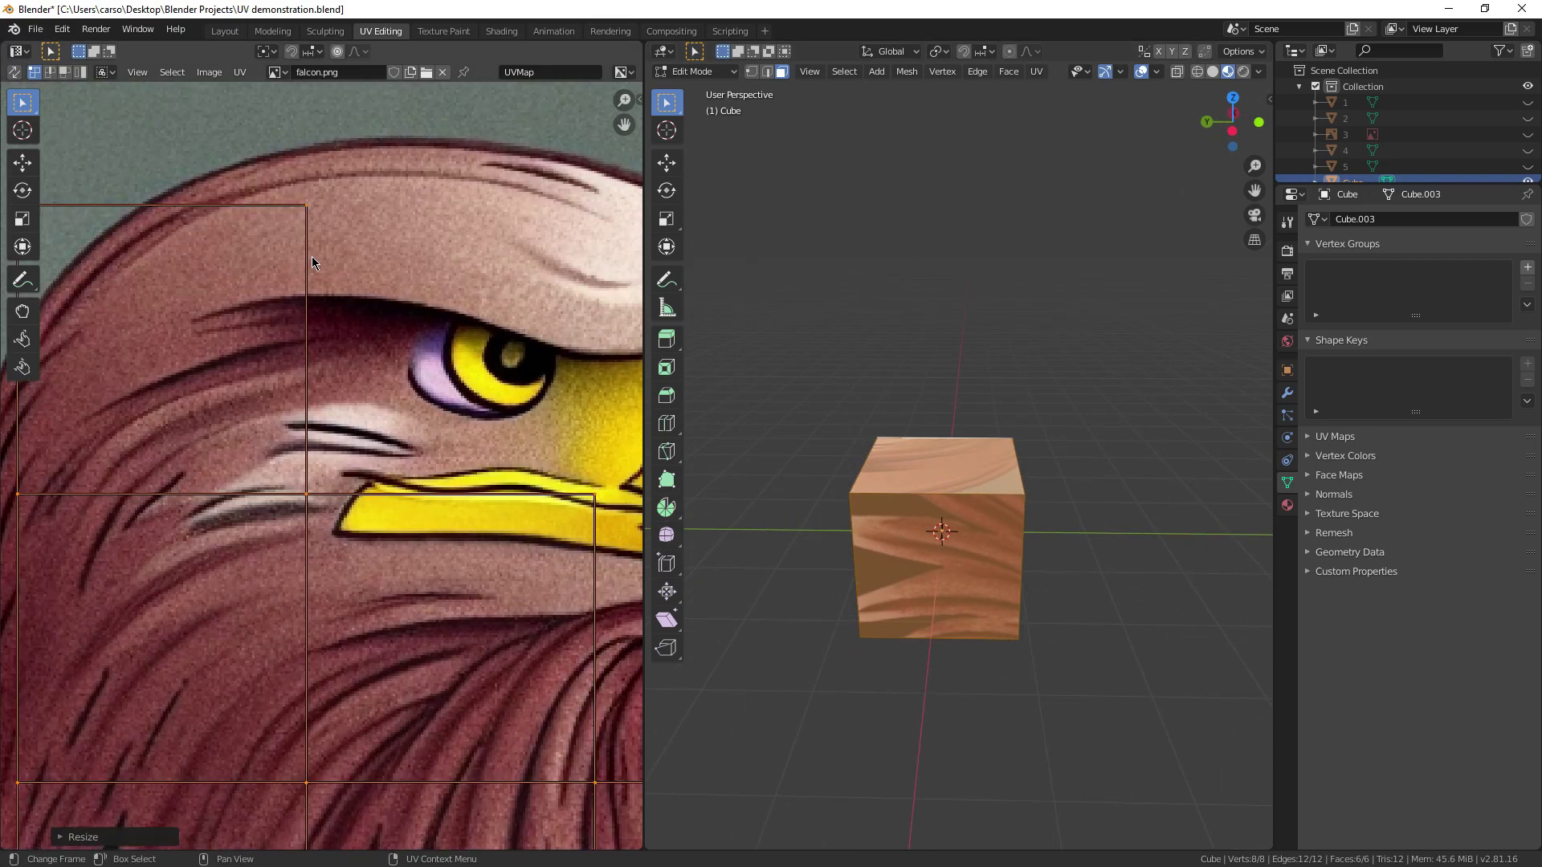
scroll(390, 400, "down", 2)
middle_click_drag(933, 566, 1022, 568)
scroll(1022, 567, "up", 4)
middle_click_drag(1060, 636, 1015, 619)
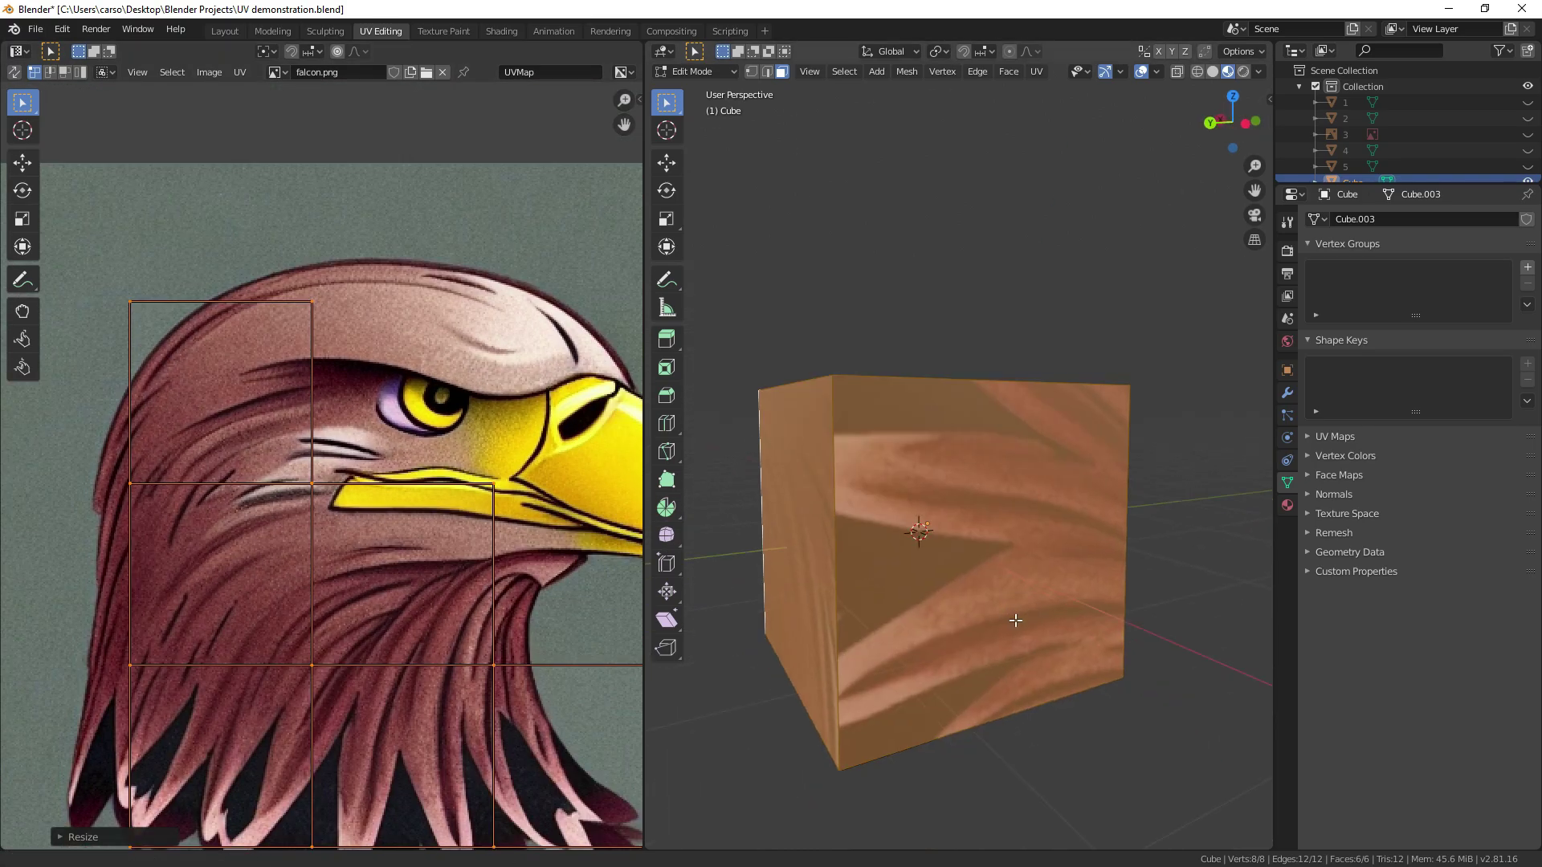
middle_click_drag(977, 744, 903, 576, "shift")
scroll(902, 577, "down", 3)
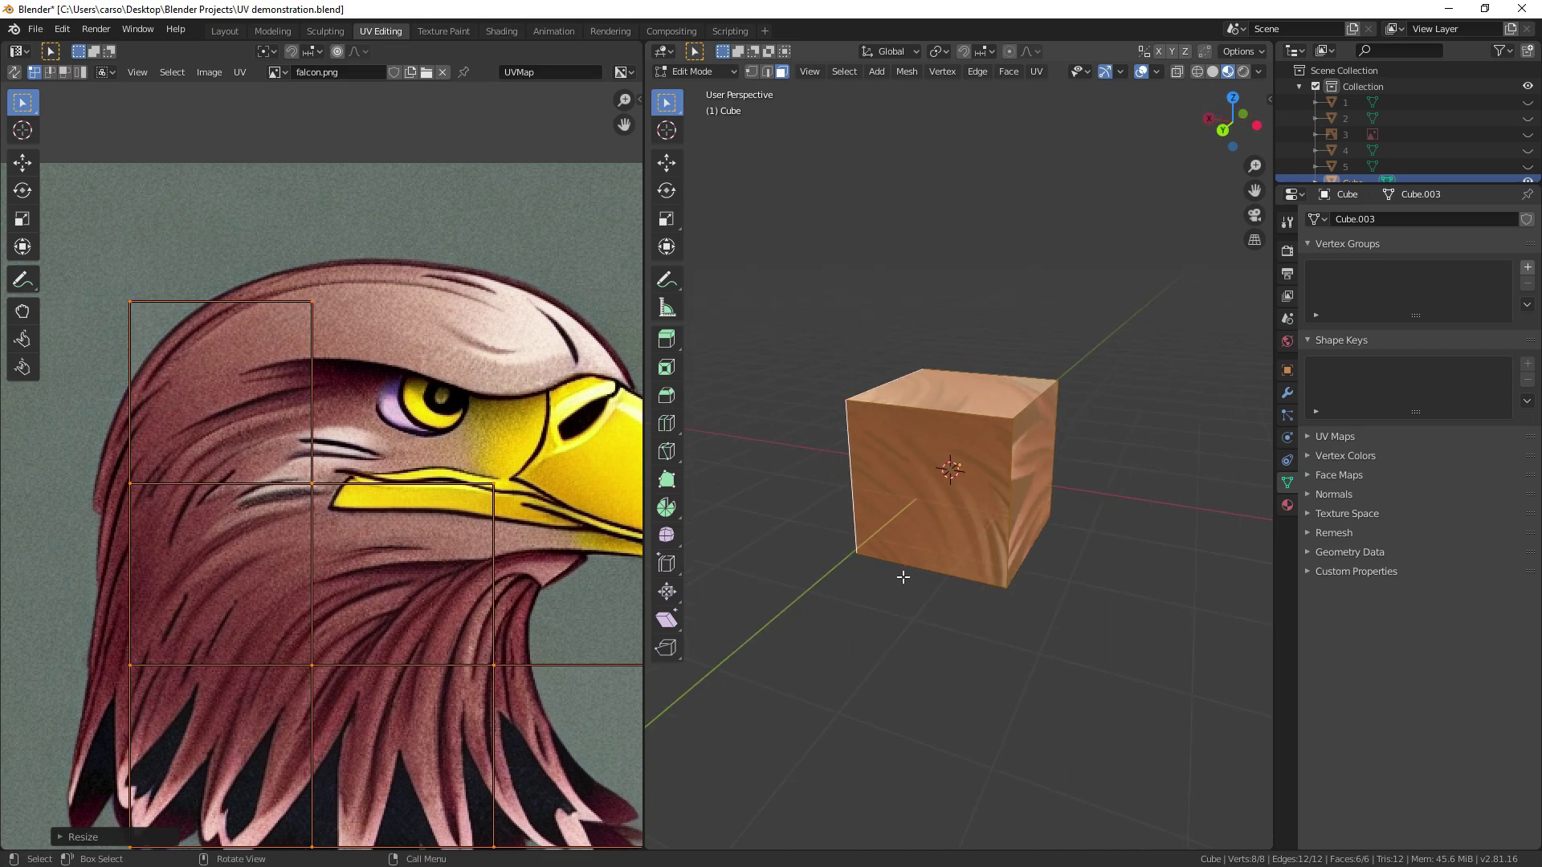
scroll(789, 581, "down", 1)
scroll(408, 542, "down", 2)
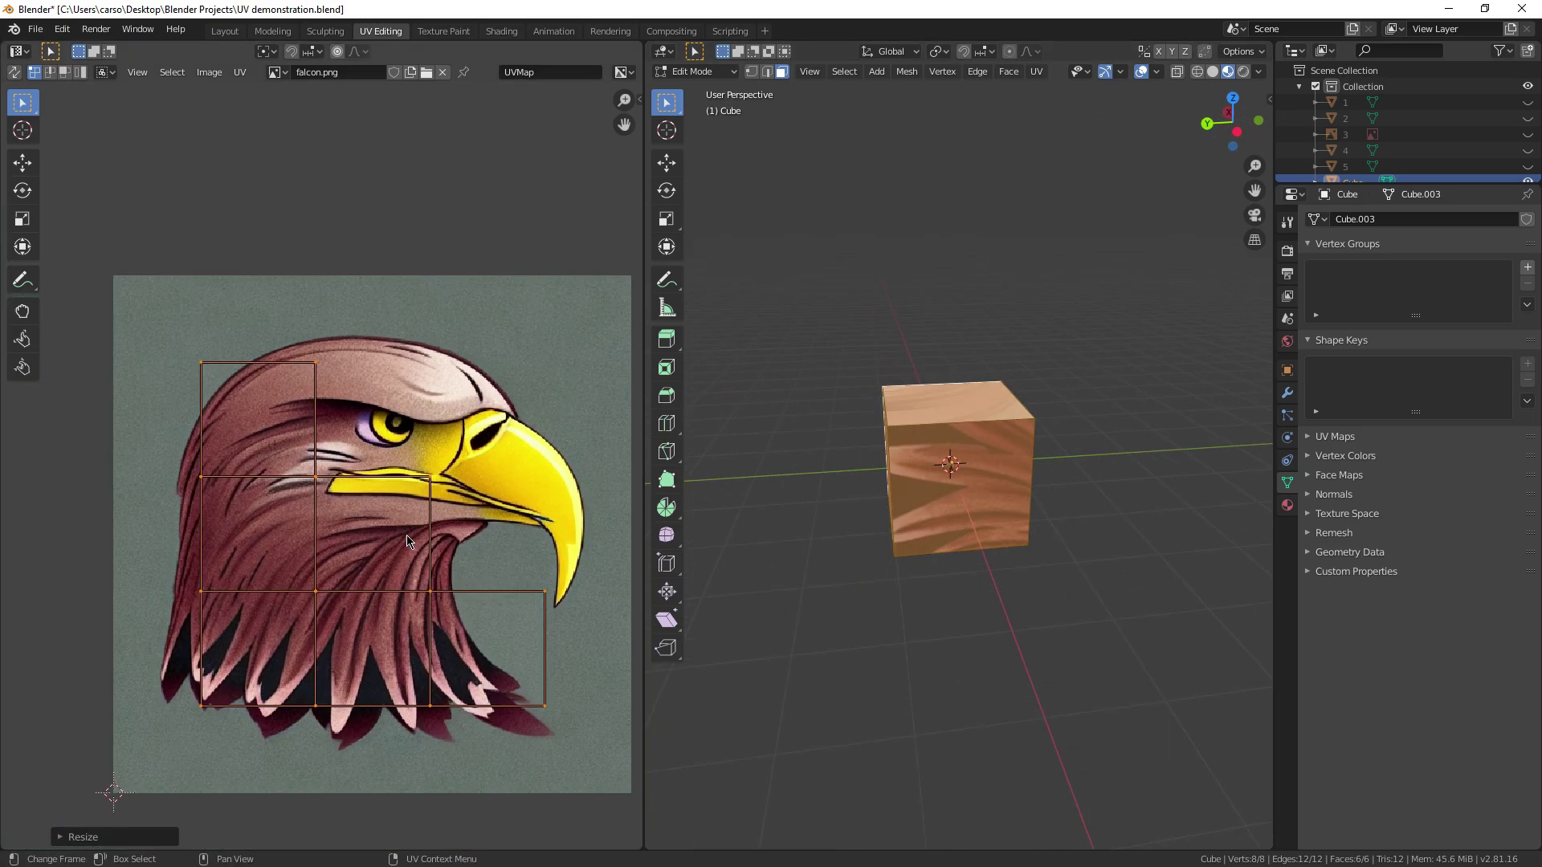
scroll(408, 542, "down", 1)
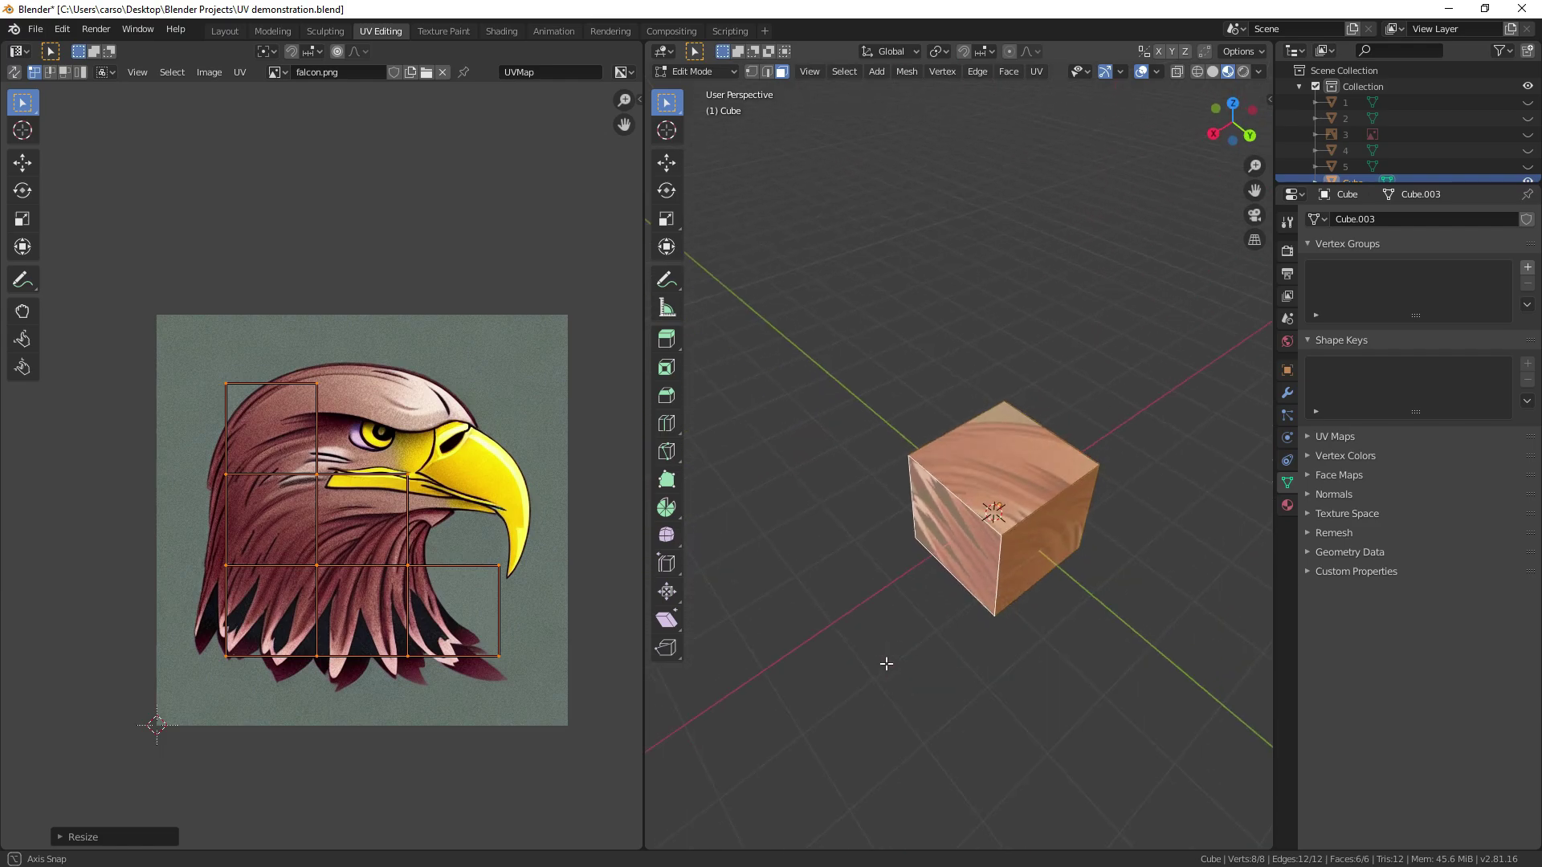
scroll(867, 543, "up", 3)
middle_click_drag(827, 638, 1002, 584)
middle_click_drag(696, 578, 1079, 511)
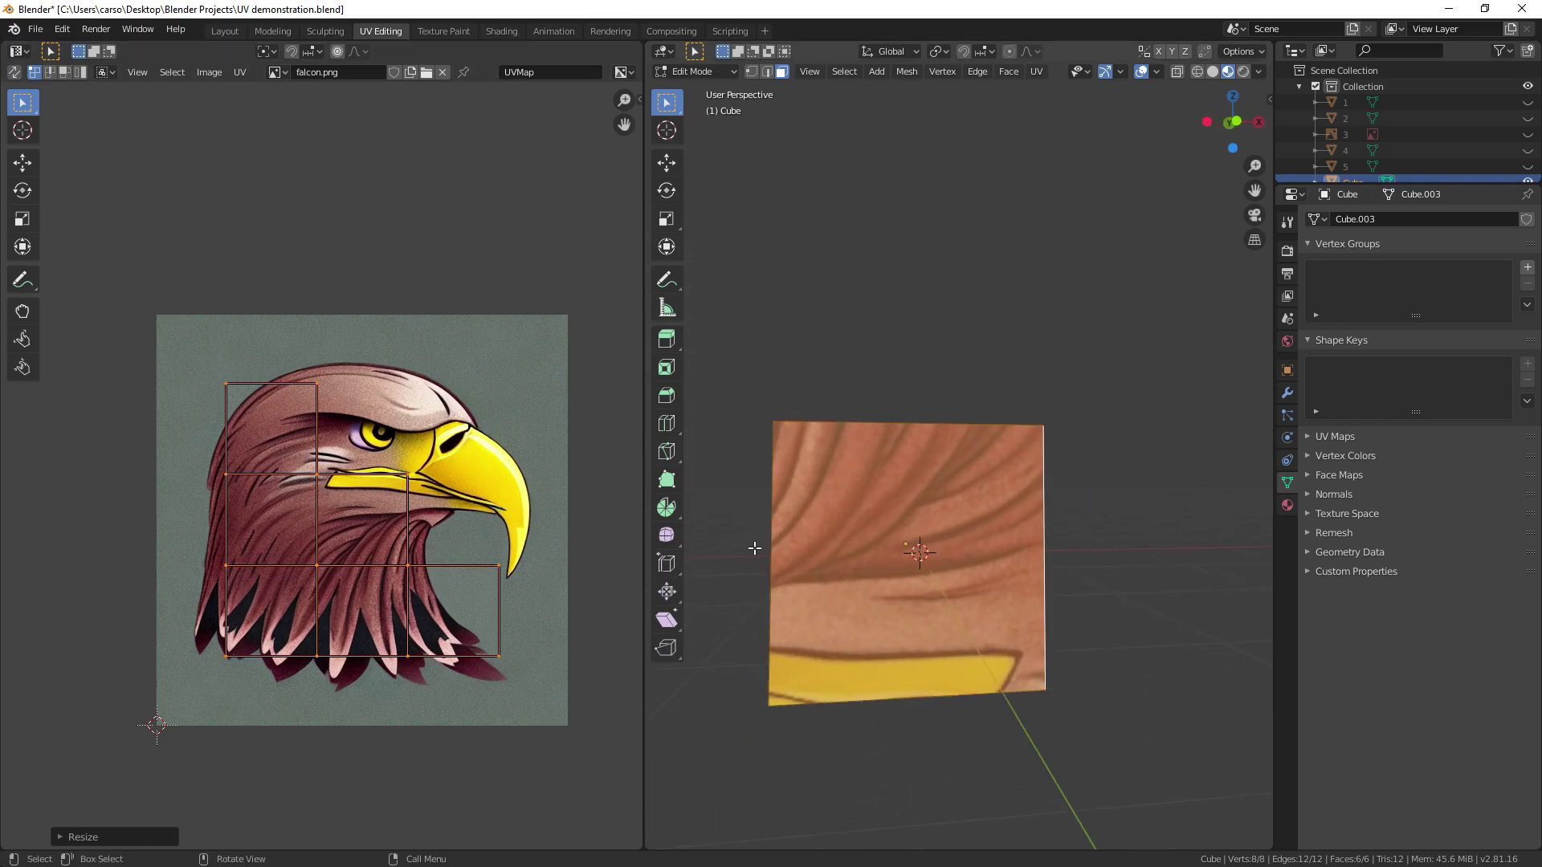
middle_click_drag(755, 548, 831, 534)
middle_click_drag(1029, 658, 935, 622)
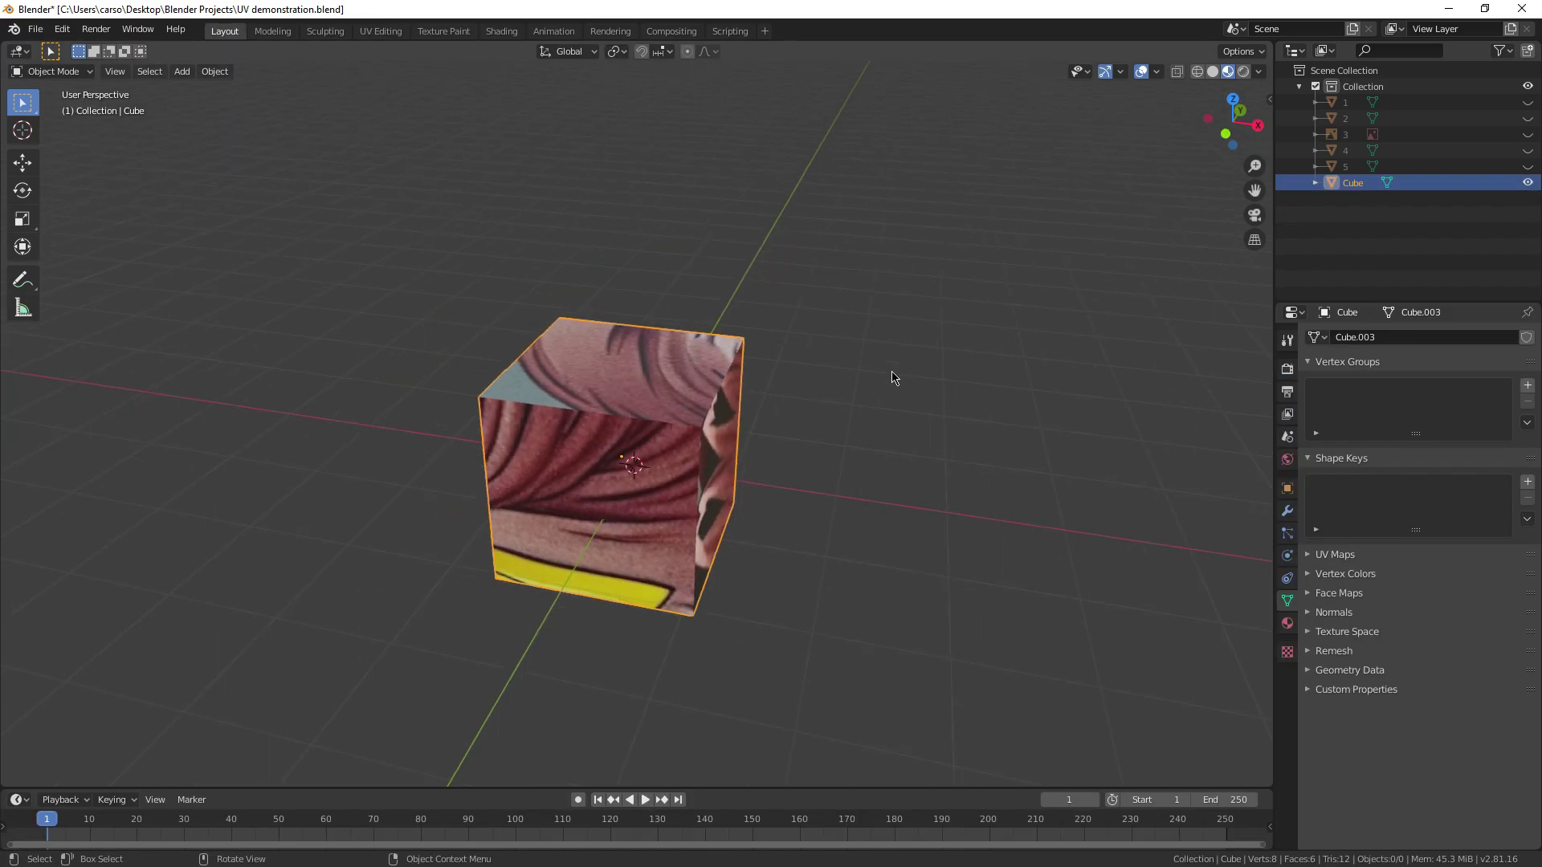
Add a level 2 Subdivision Surface modifier to the textured cube in the Layout workspace
scroll(750, 418, "down", 2)
middle_click_drag(750, 418, 689, 414)
scroll(1004, 471, "up", 3)
key("ctrl+2")
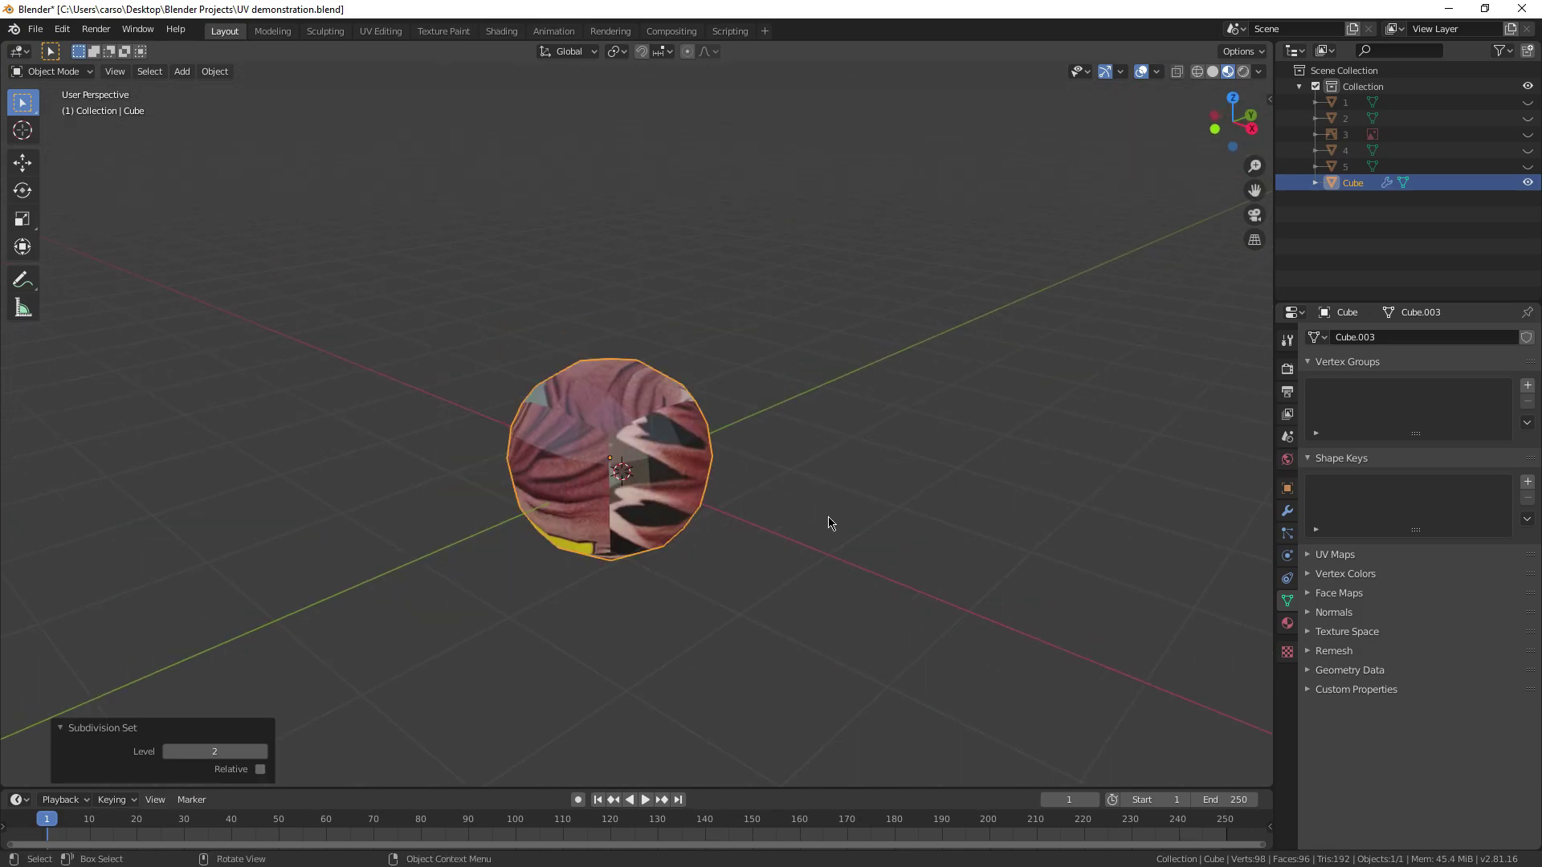
Raise the modifier's viewport subdivisions to 4, apply it, and shade the rounded cube smooth
left_click(1286, 510)
scroll(1150, 509, "up", 2)
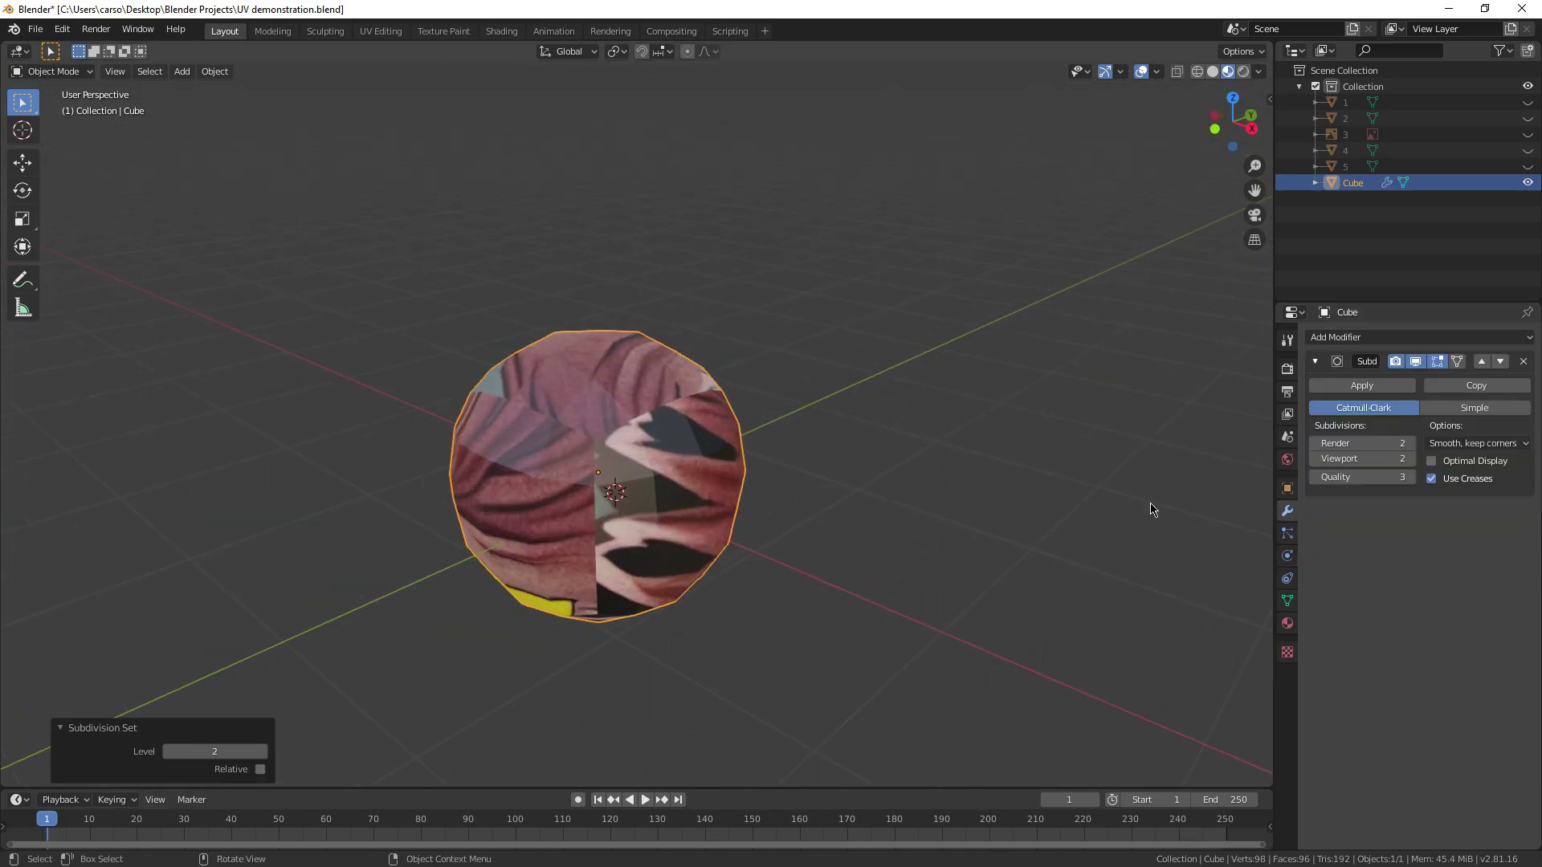
left_click(1412, 461)
left_click(1412, 460)
middle_click_drag(925, 476, 846, 447)
left_click(1386, 386)
right_click(1001, 358)
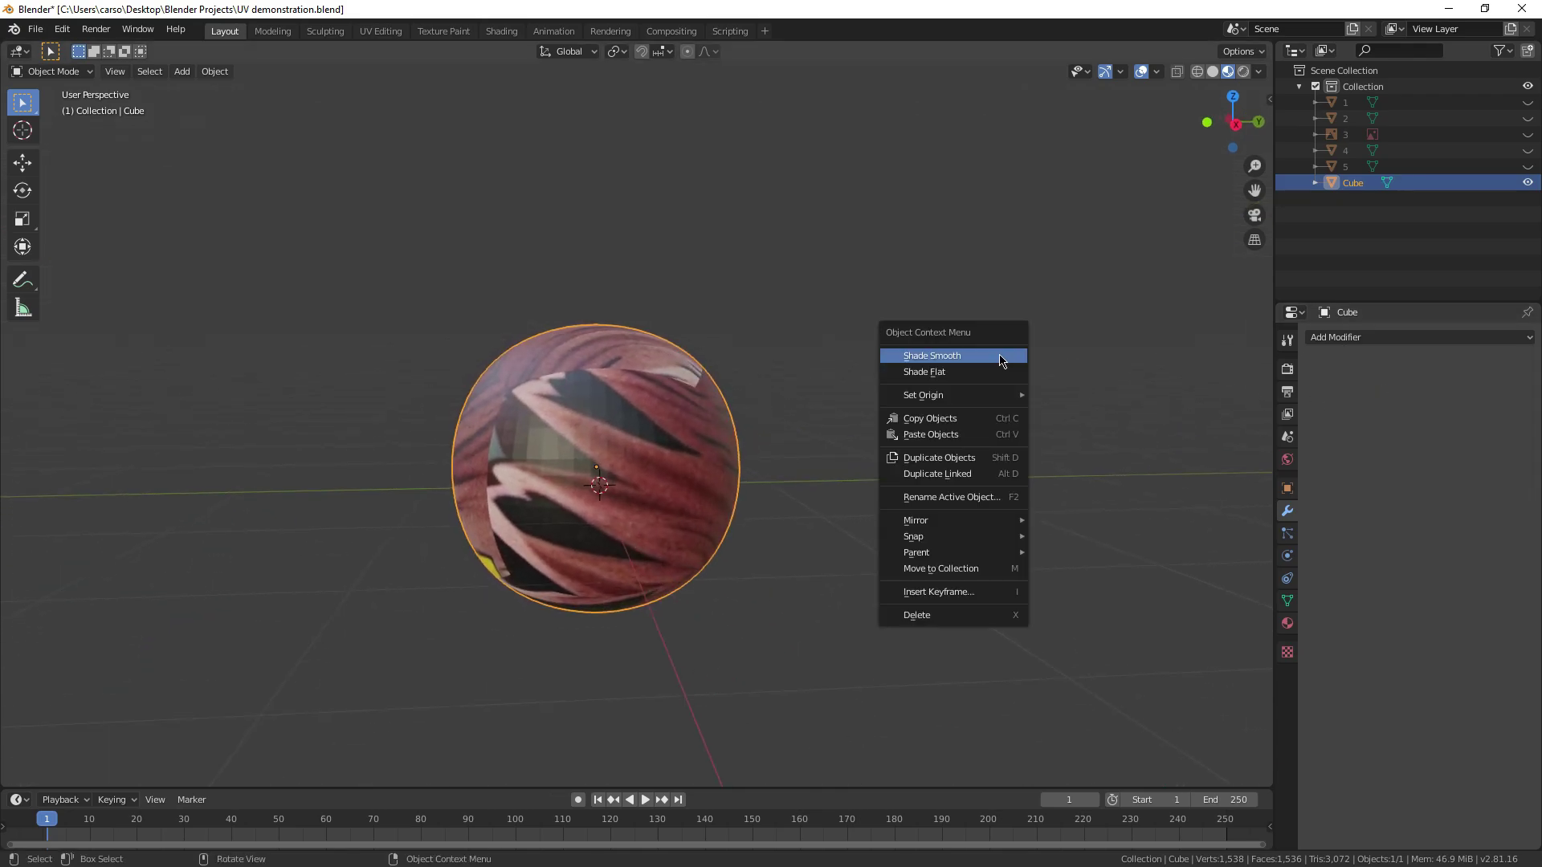
left_click(1001, 359)
Replace falcon.png with wood.png in the material's image texture node and view the wood on the sphere
mouse_move(741, 424)
middle_mouse_down()
mouse_move(851, 471)
mouse_move(939, 430)
mouse_move(677, 504)
mouse_move(615, 304)
mouse_move(578, 502)
middle_mouse_up()
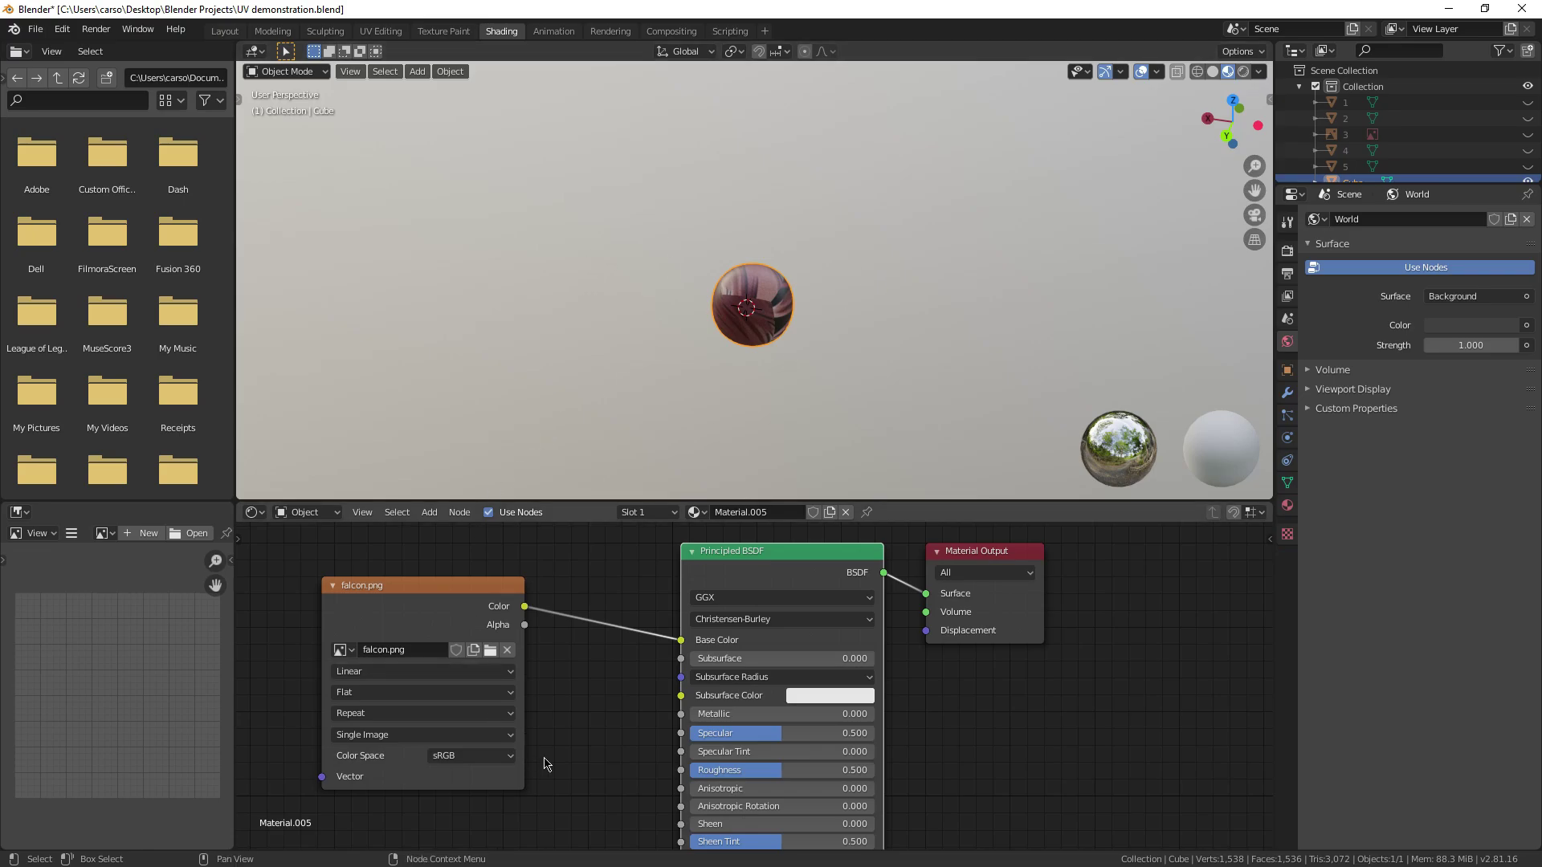
middle_click_drag(562, 751, 628, 750)
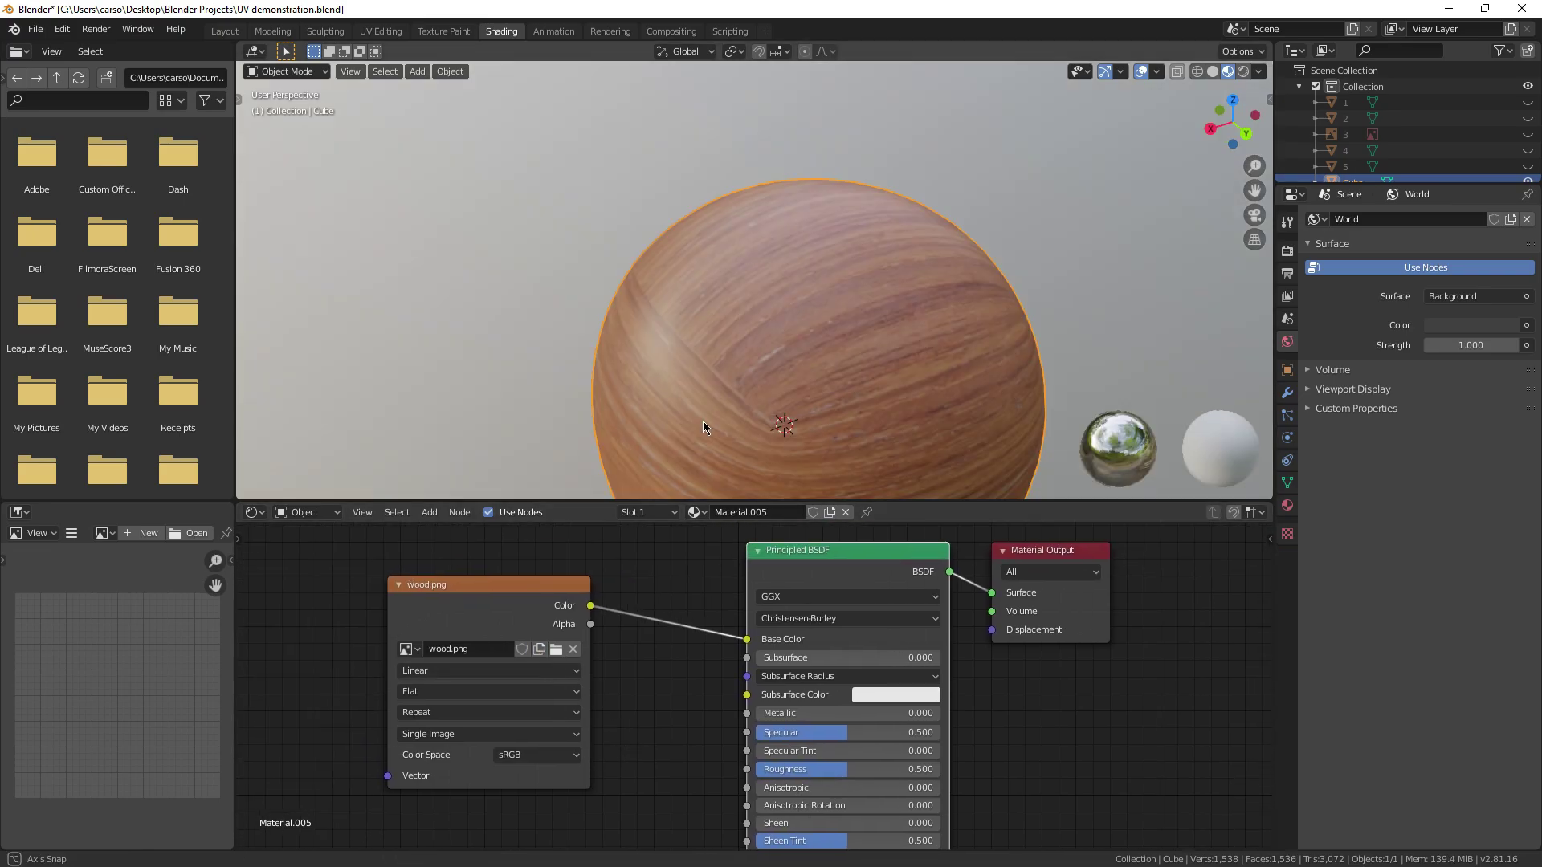
middle_click_drag(702, 421, 970, 381)
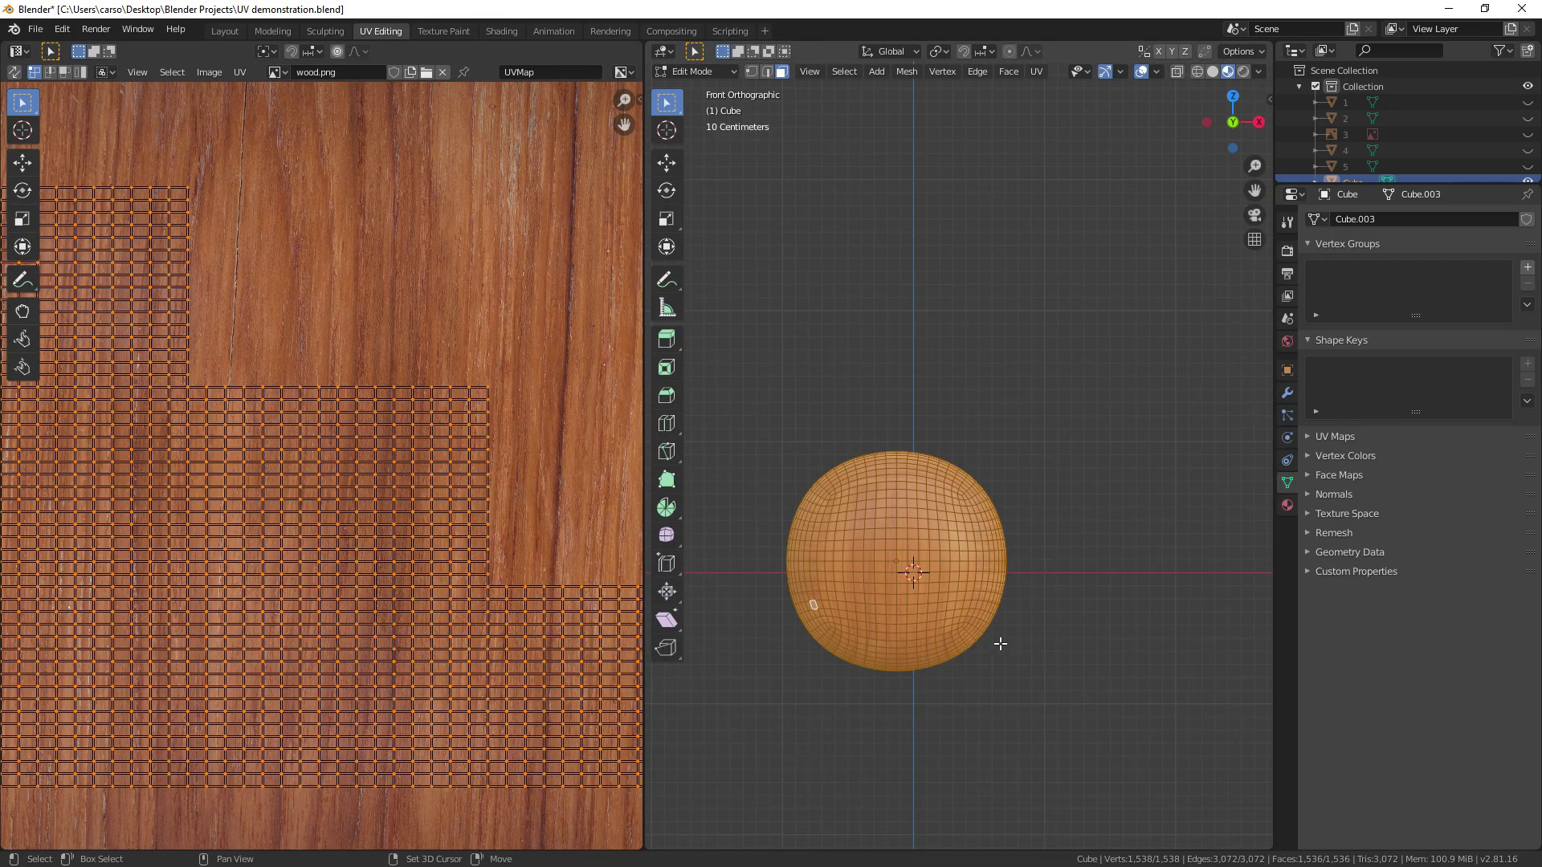
Unwrap the whole sphere with Cube Projection, enlarge its UVs over the wood image, and check the grain in Object Mode
middle_click_drag(1000, 644, 1043, 629, "shift")
key("u")
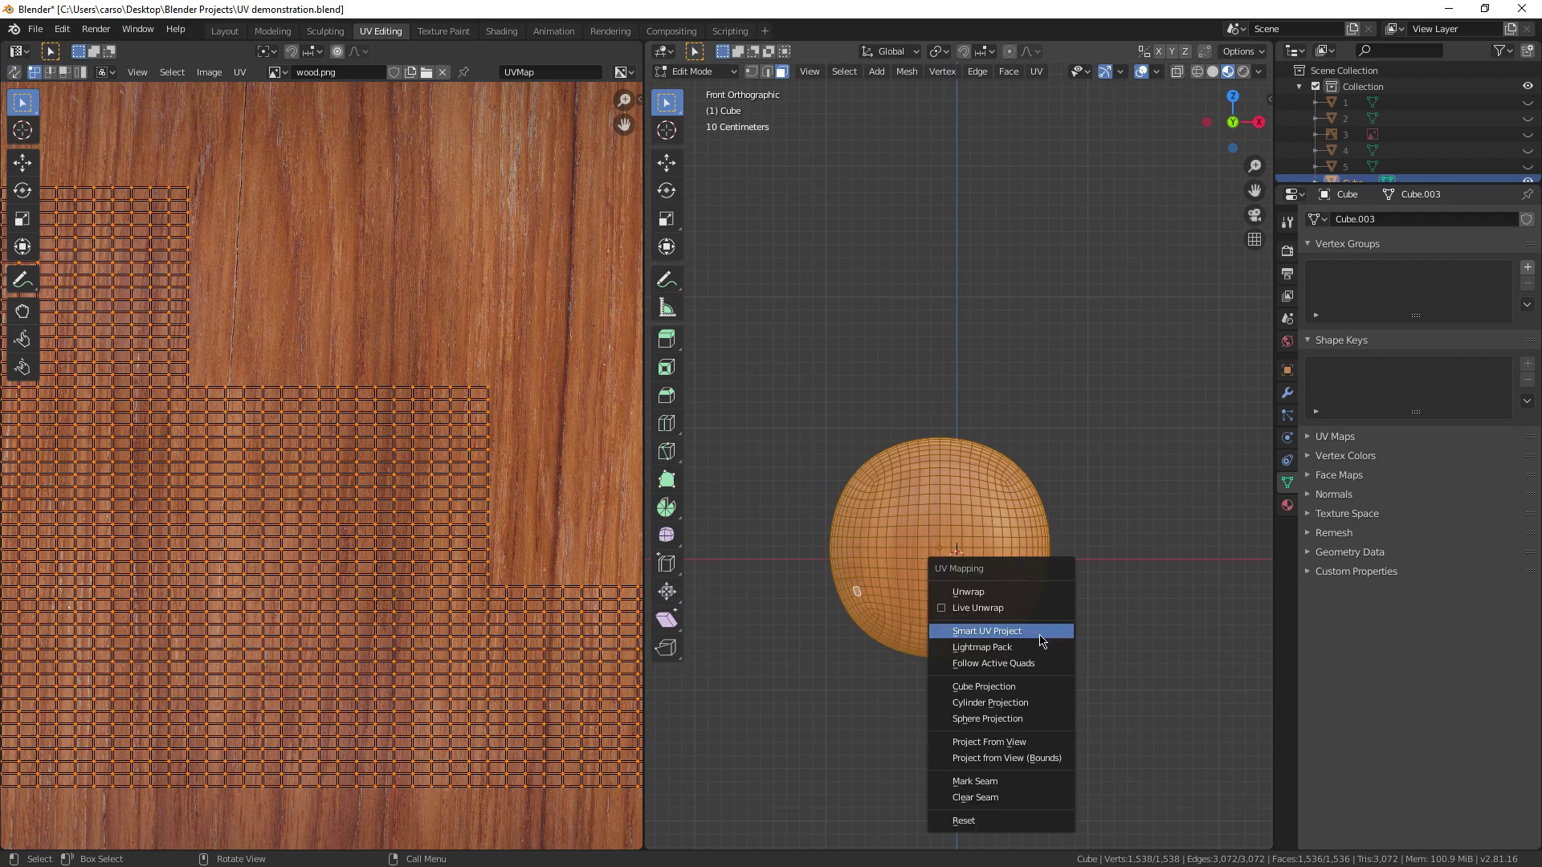
left_click(1000, 688)
scroll(420, 582, "down", 5)
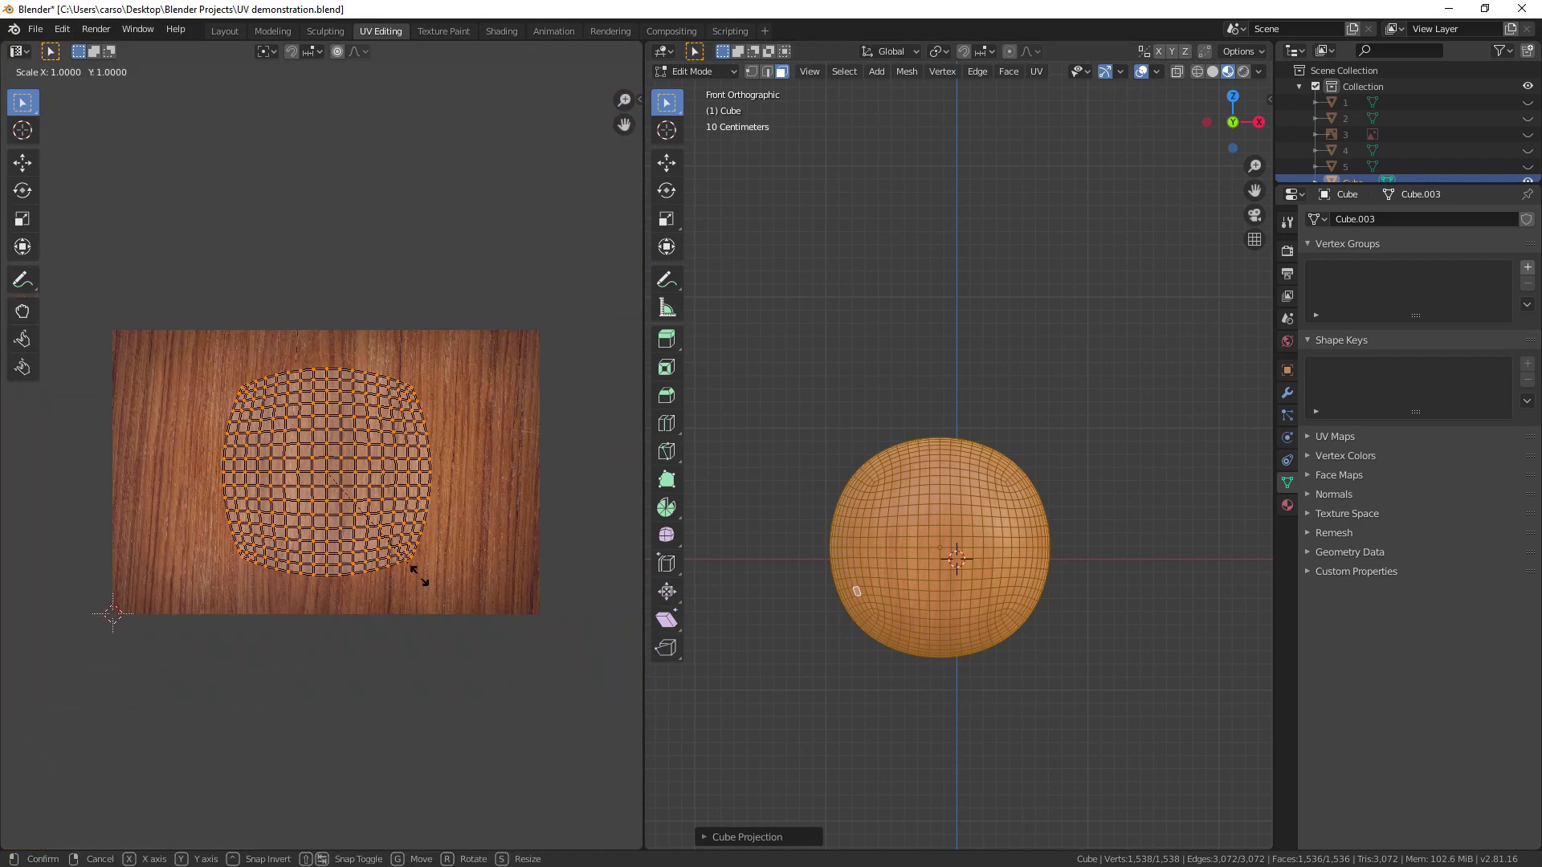
left_click(458, 592)
key("Tab")
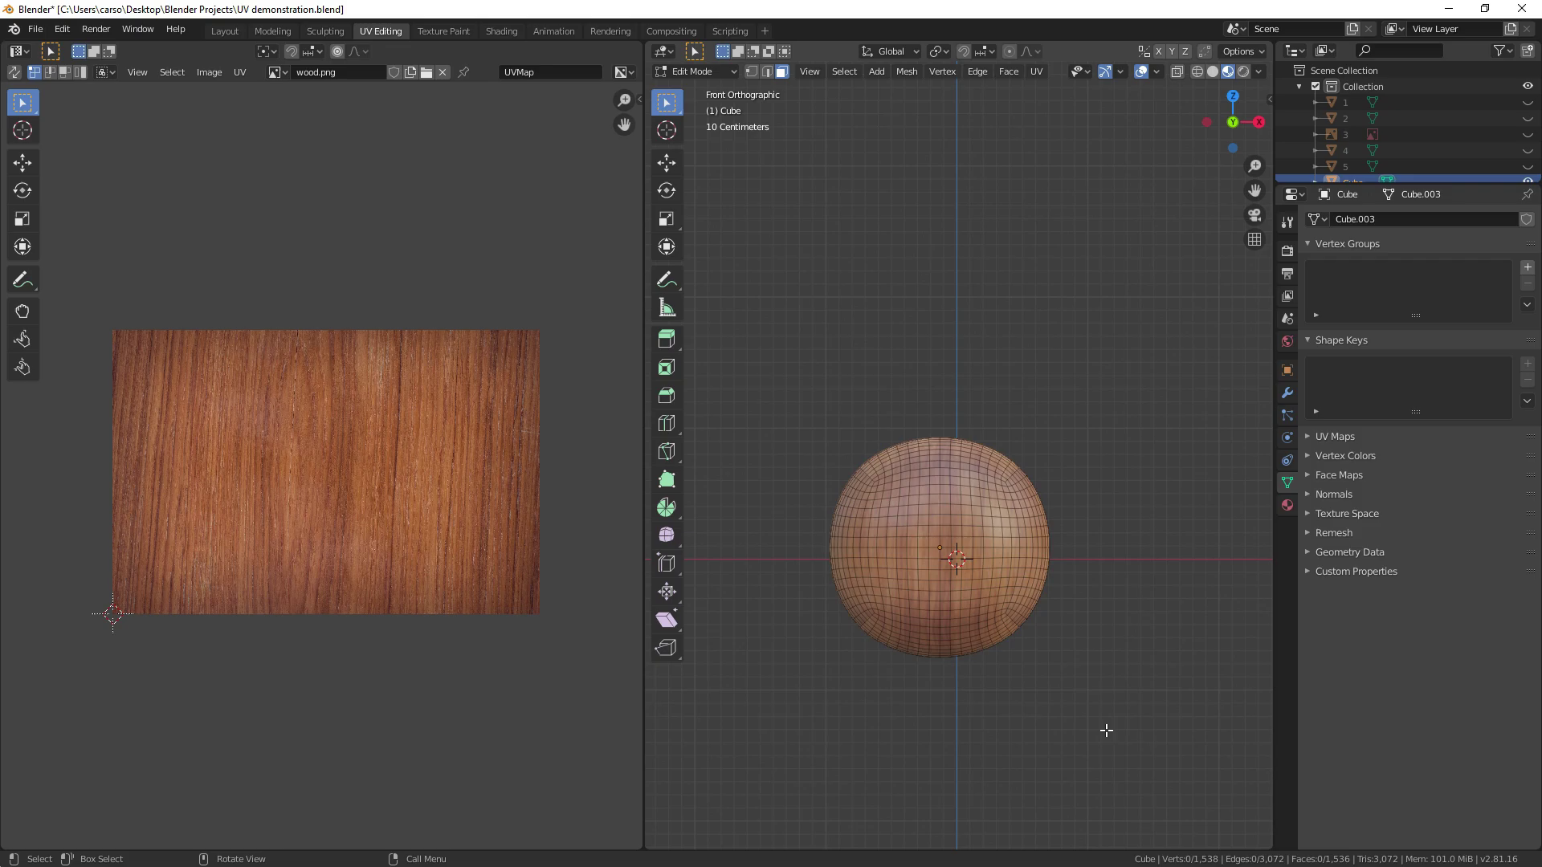
scroll(1108, 730, "up", 2)
middle_click_drag(1090, 728, 1221, 750)
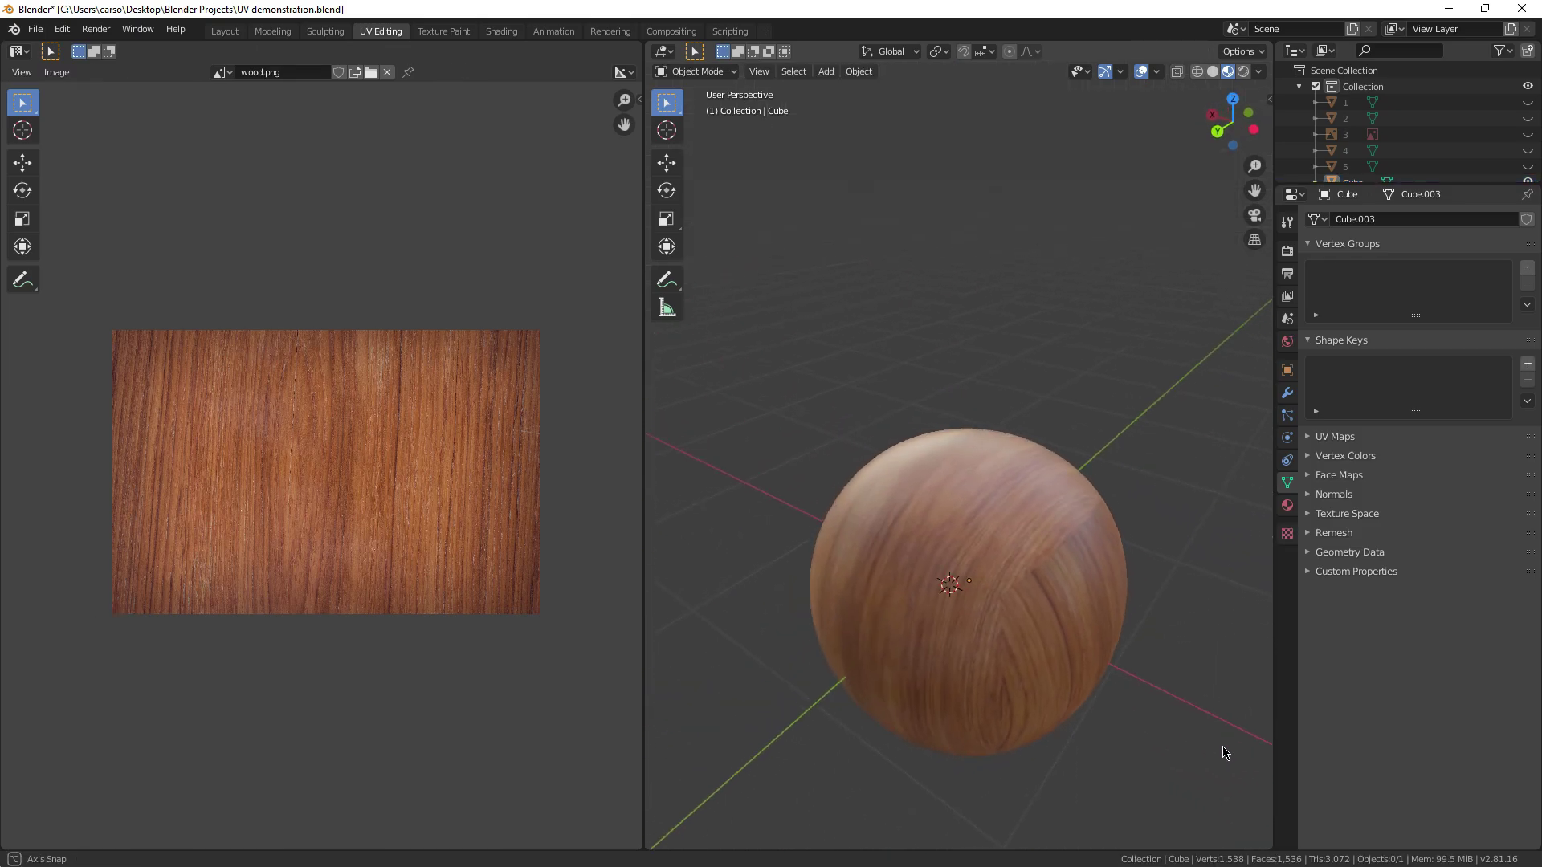
scroll(1036, 711, "up", 5)
middle_click_drag(1036, 711, 845, 646)
scroll(920, 655, "down", 5)
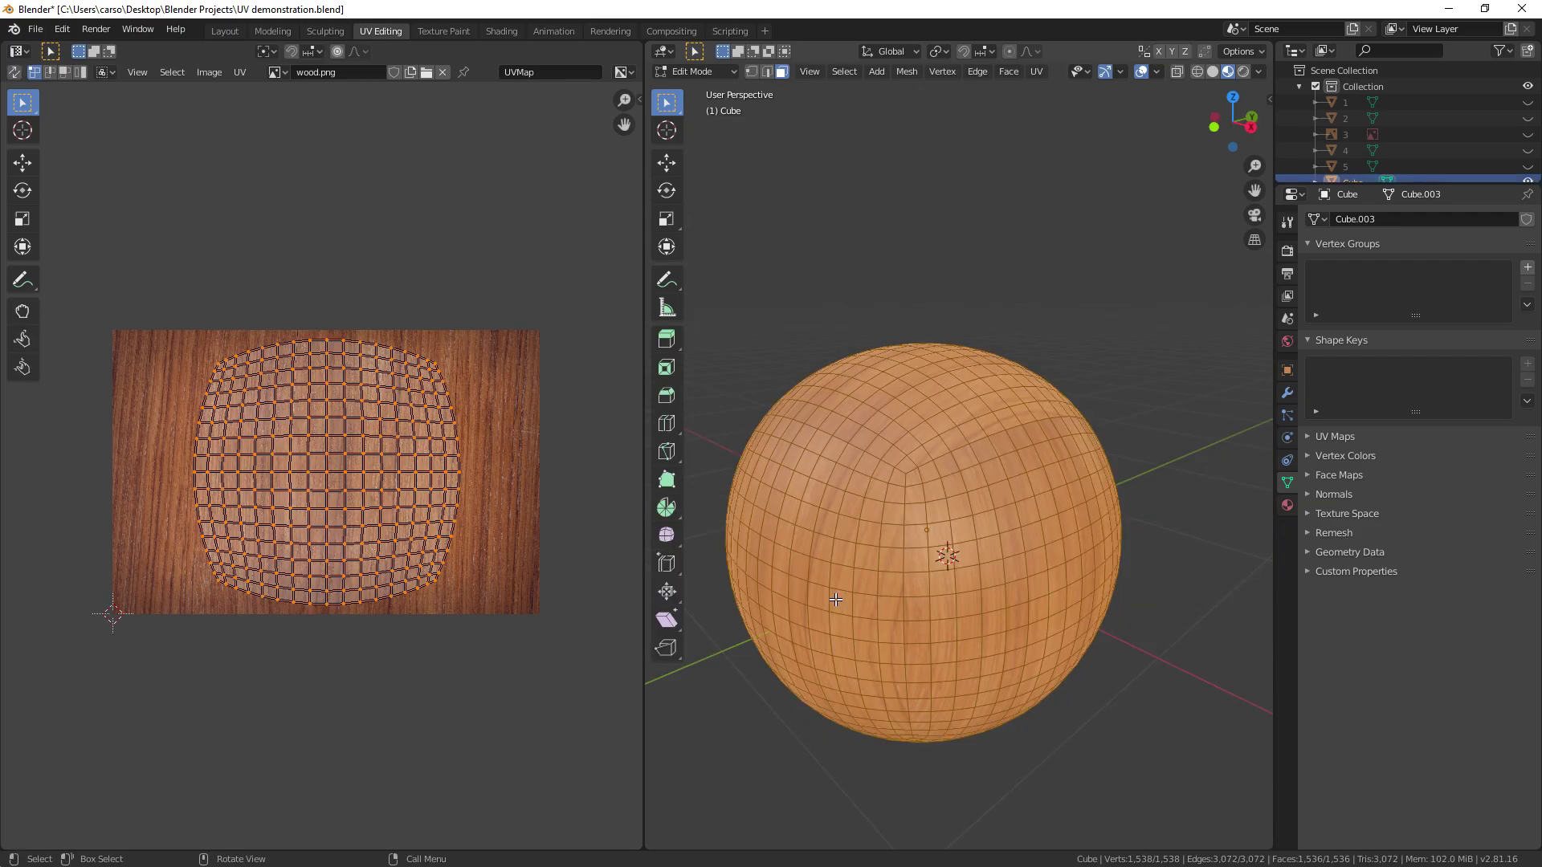
Unwrap the sphere with Smart UV Project and scale the UV islands up by about 1.59
middle_click_drag(820, 599, 863, 587)
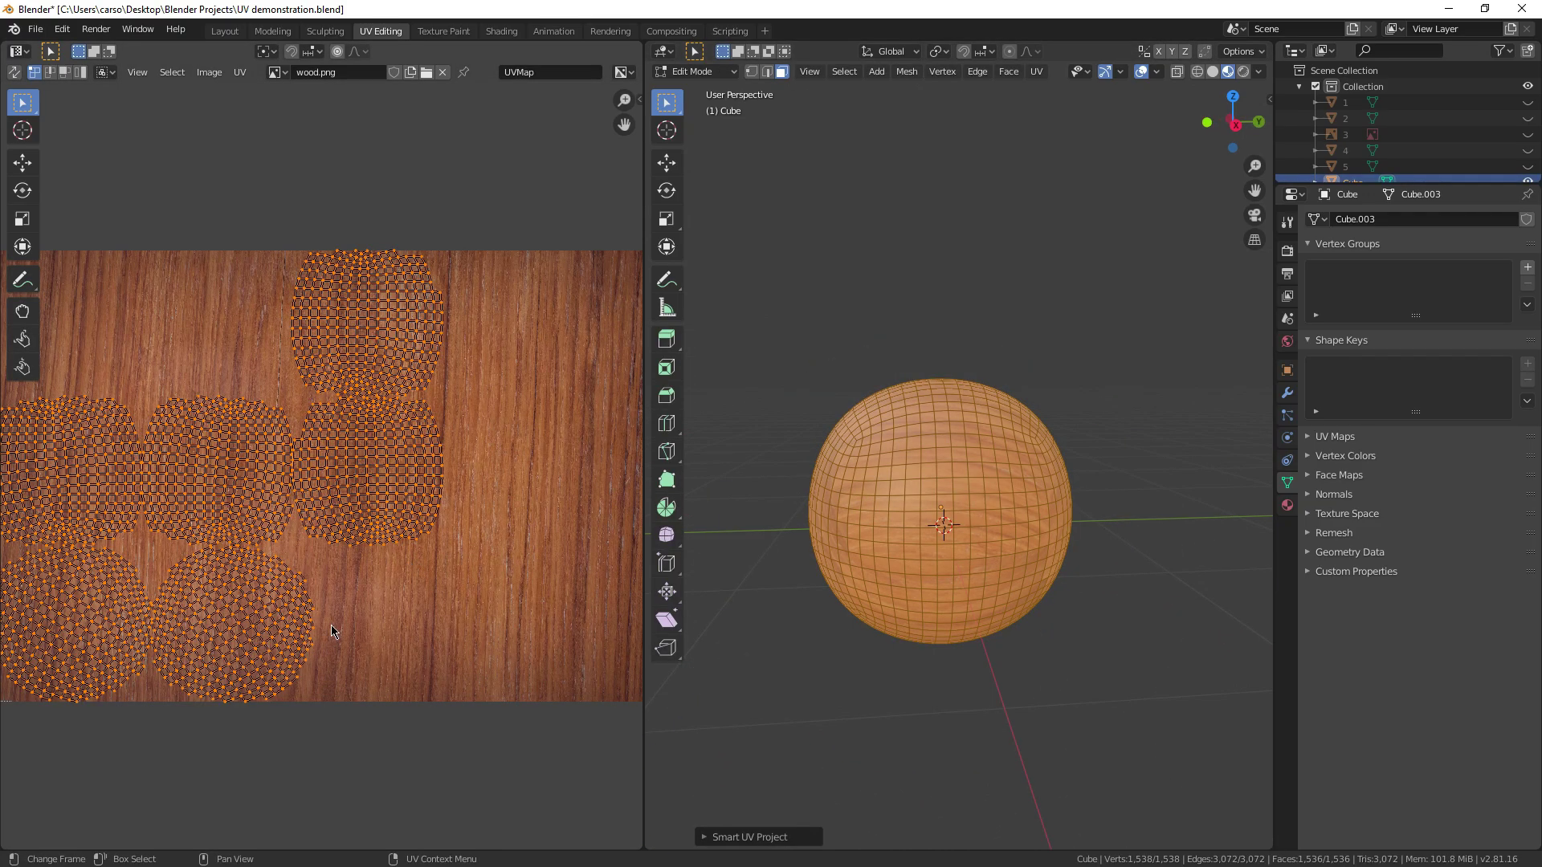
scroll(334, 632, "down", 3)
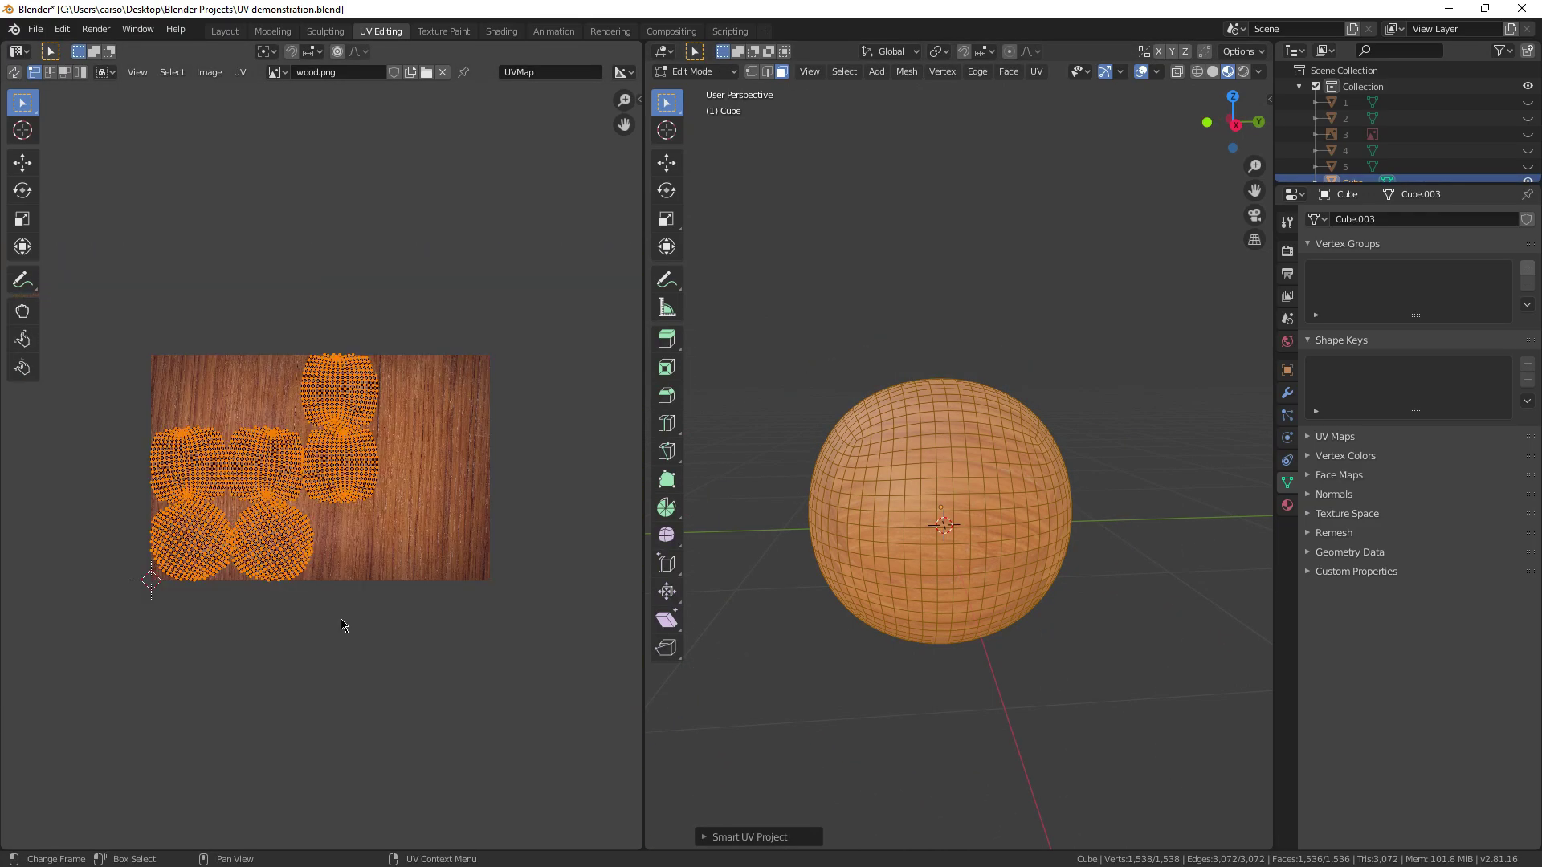
key("s")
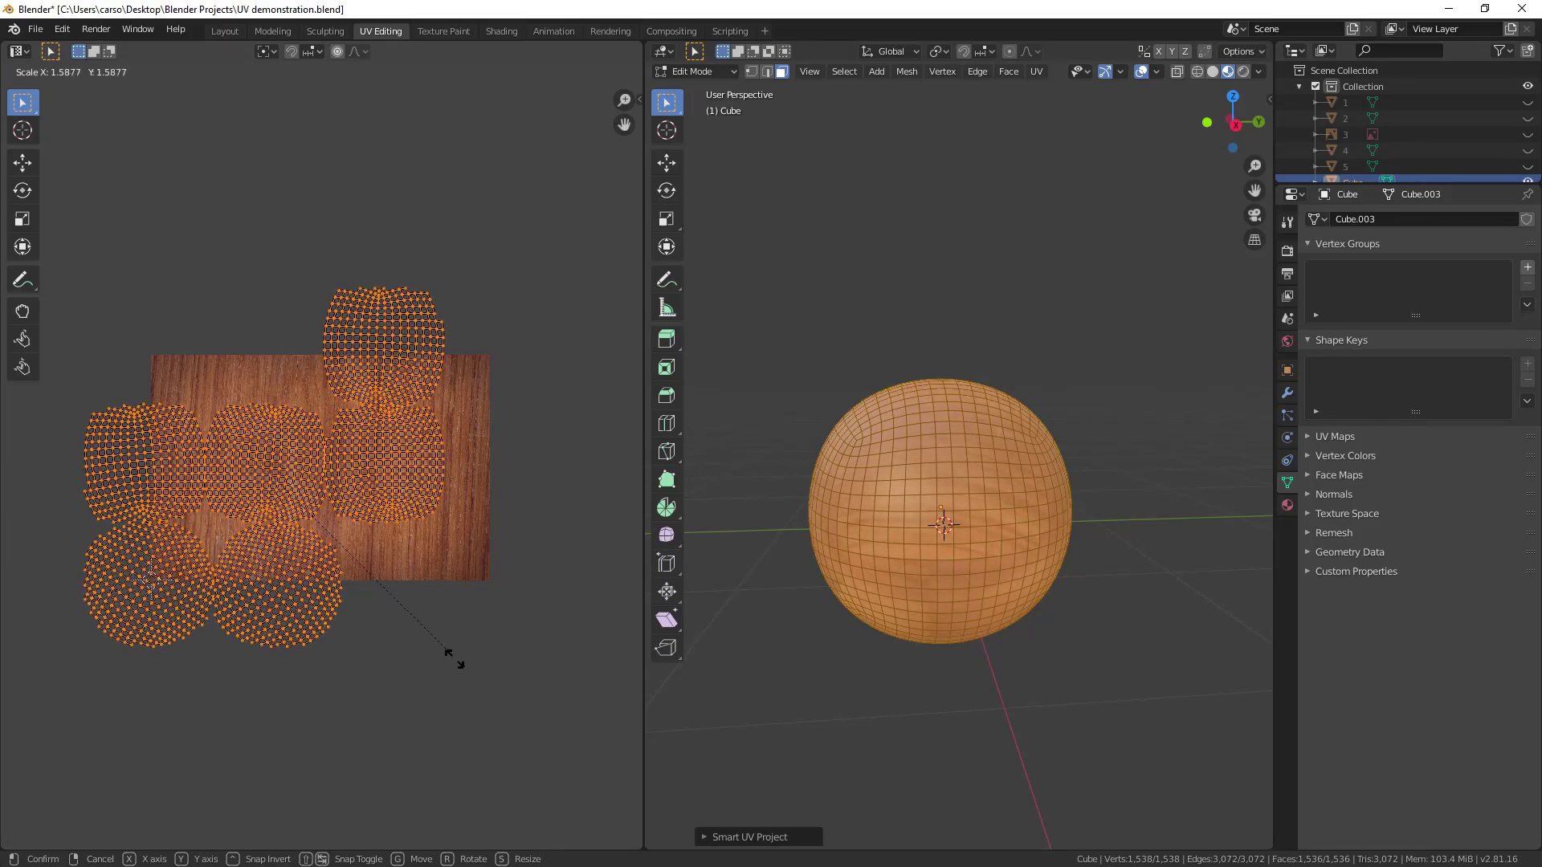
left_click(458, 660)
Leave Edit Mode and examine the wood grain and seams that Smart UV Project gives around the sphere
scroll(970, 744, "up", 2)
left_click(988, 742)
middle_click_drag(992, 742, 953, 627)
key("Tab")
key("alt+a")
left_click(971, 595)
scroll(1048, 720, "up", 4)
middle_click_drag(912, 712, 963, 568)
scroll(763, 643, "down", 4)
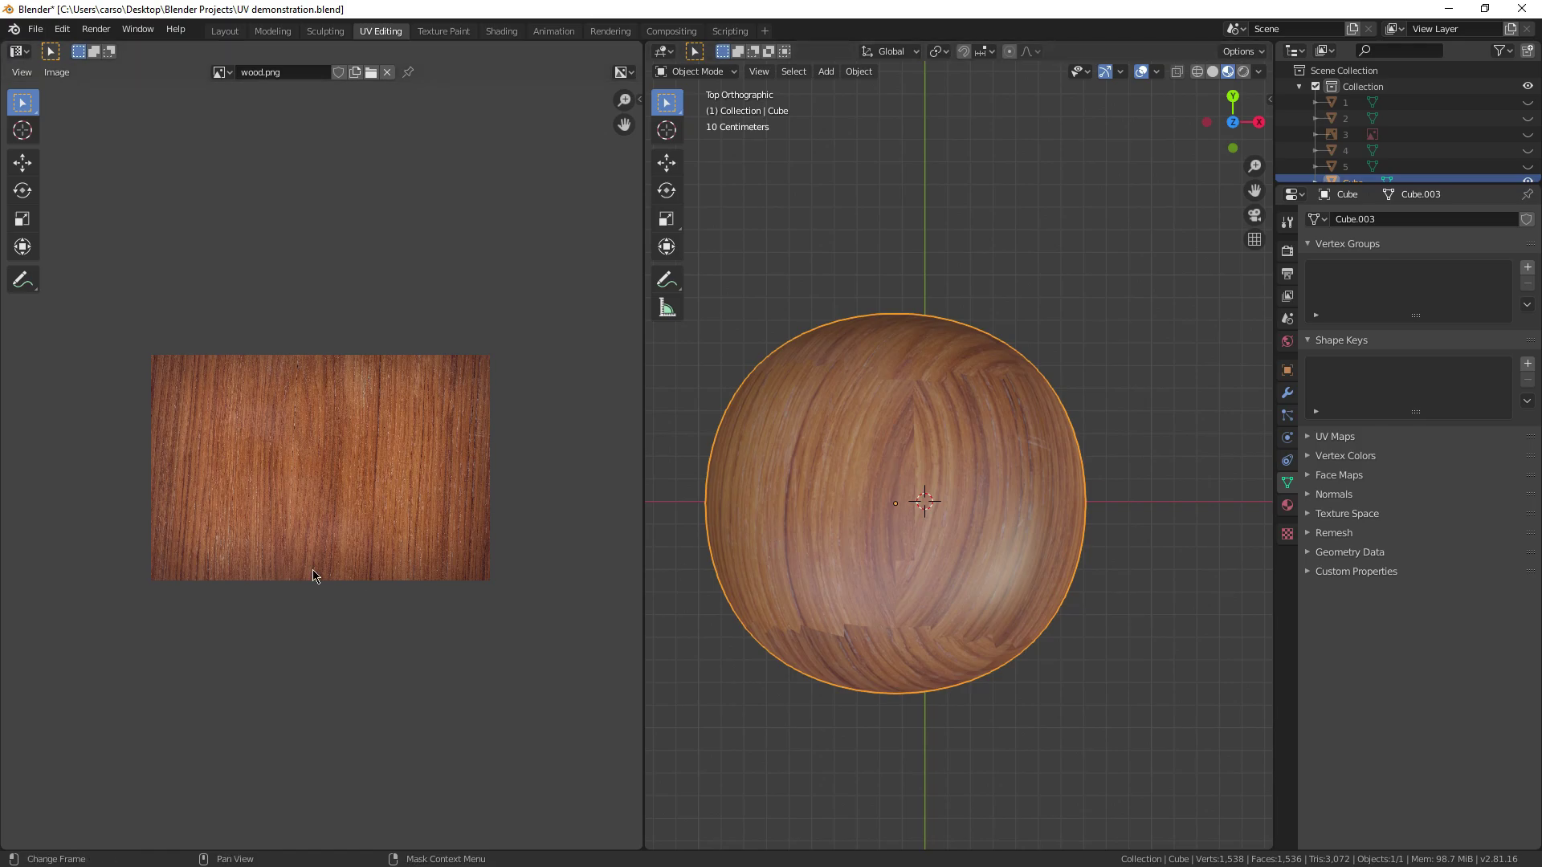
Select the whole sphere in top view, unwrap it with Project From View, and enlarge the UVs over the wood image
key("Tab")
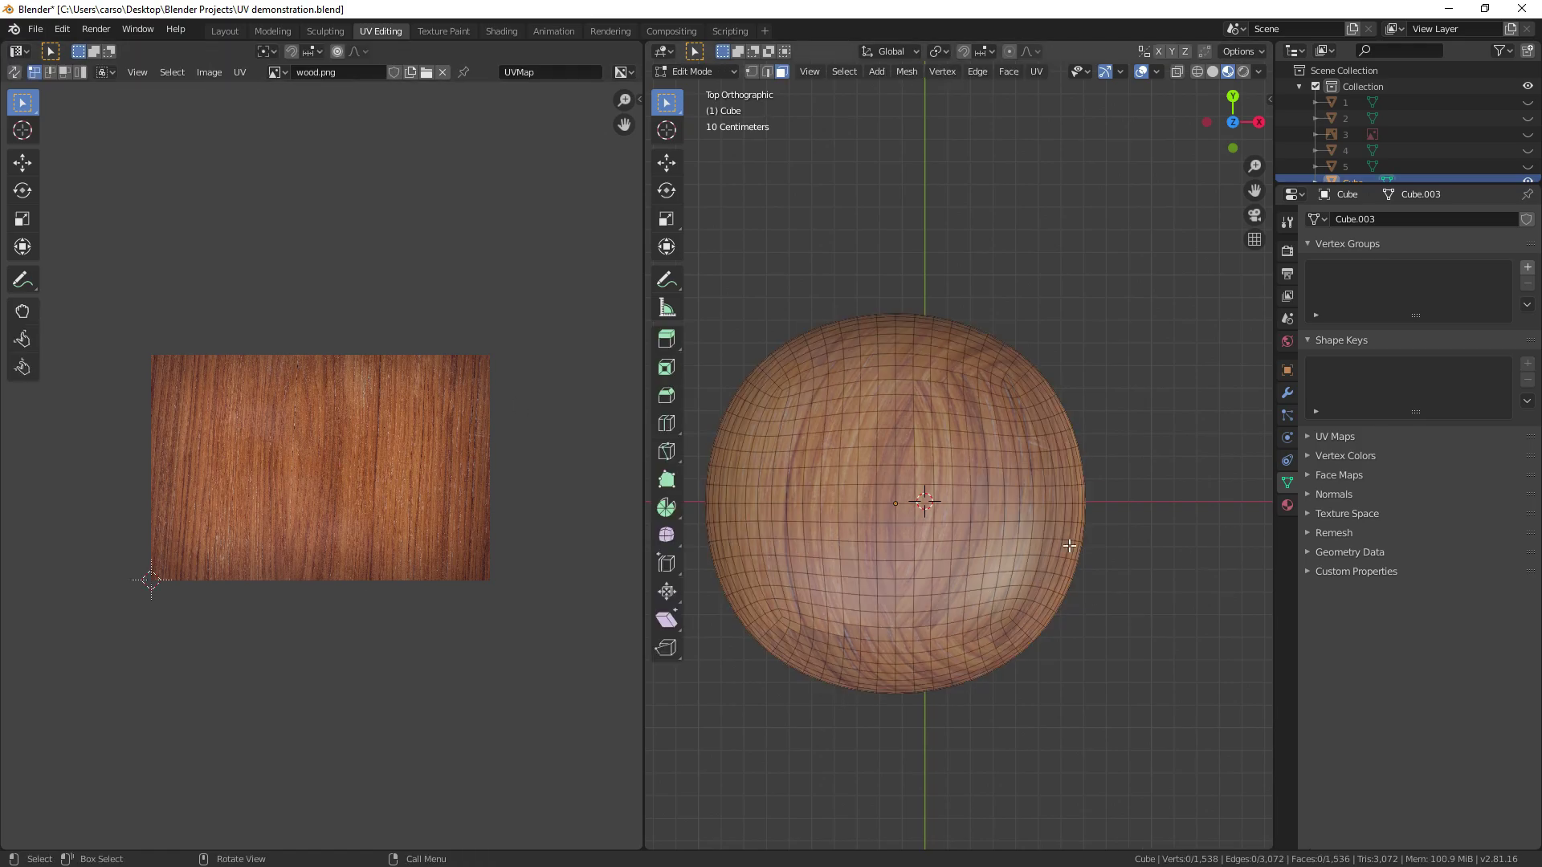
key("a")
middle_click_drag(902, 517, 940, 522, "shift")
key("u")
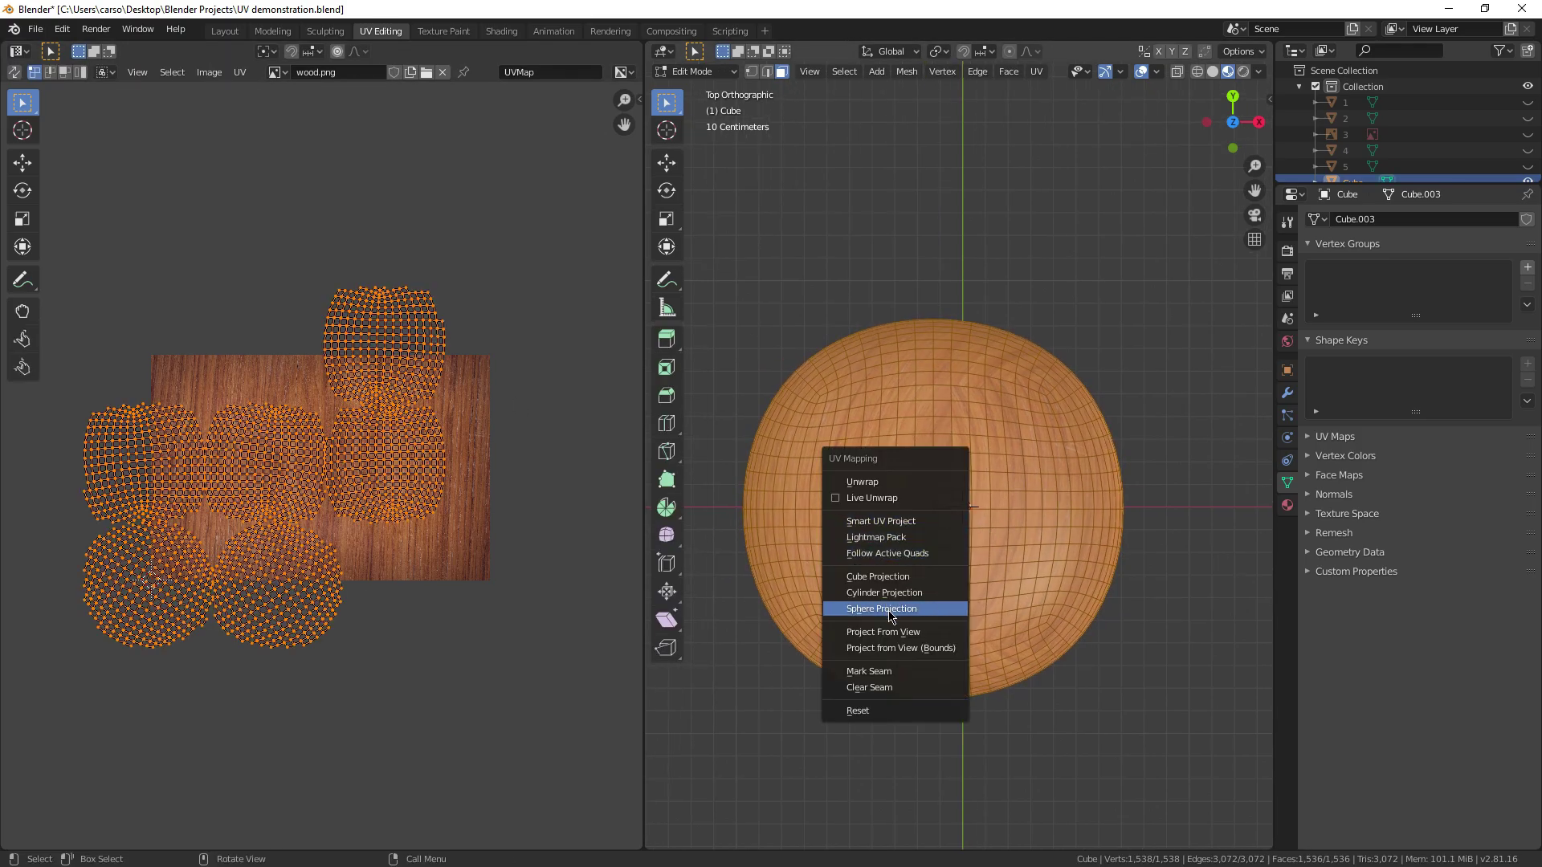
left_click(905, 634)
key("s")
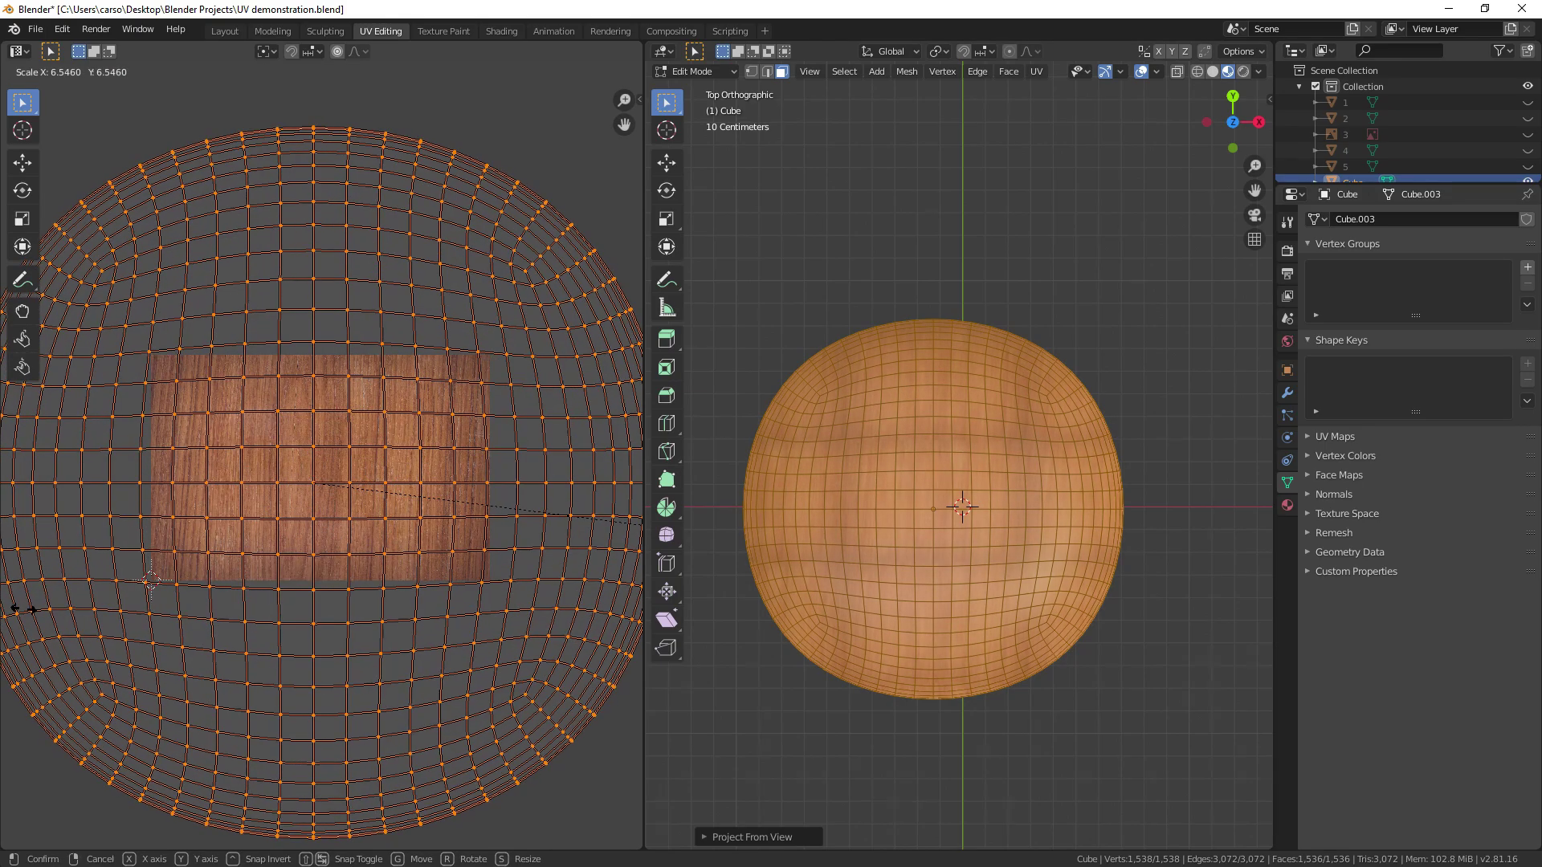
left_click(569, 537)
Return to Object Mode and inspect how the view-projected wood grain runs down the sides of the sphere
middle_click_drag(1071, 658, 1069, 598)
key("alt+a")
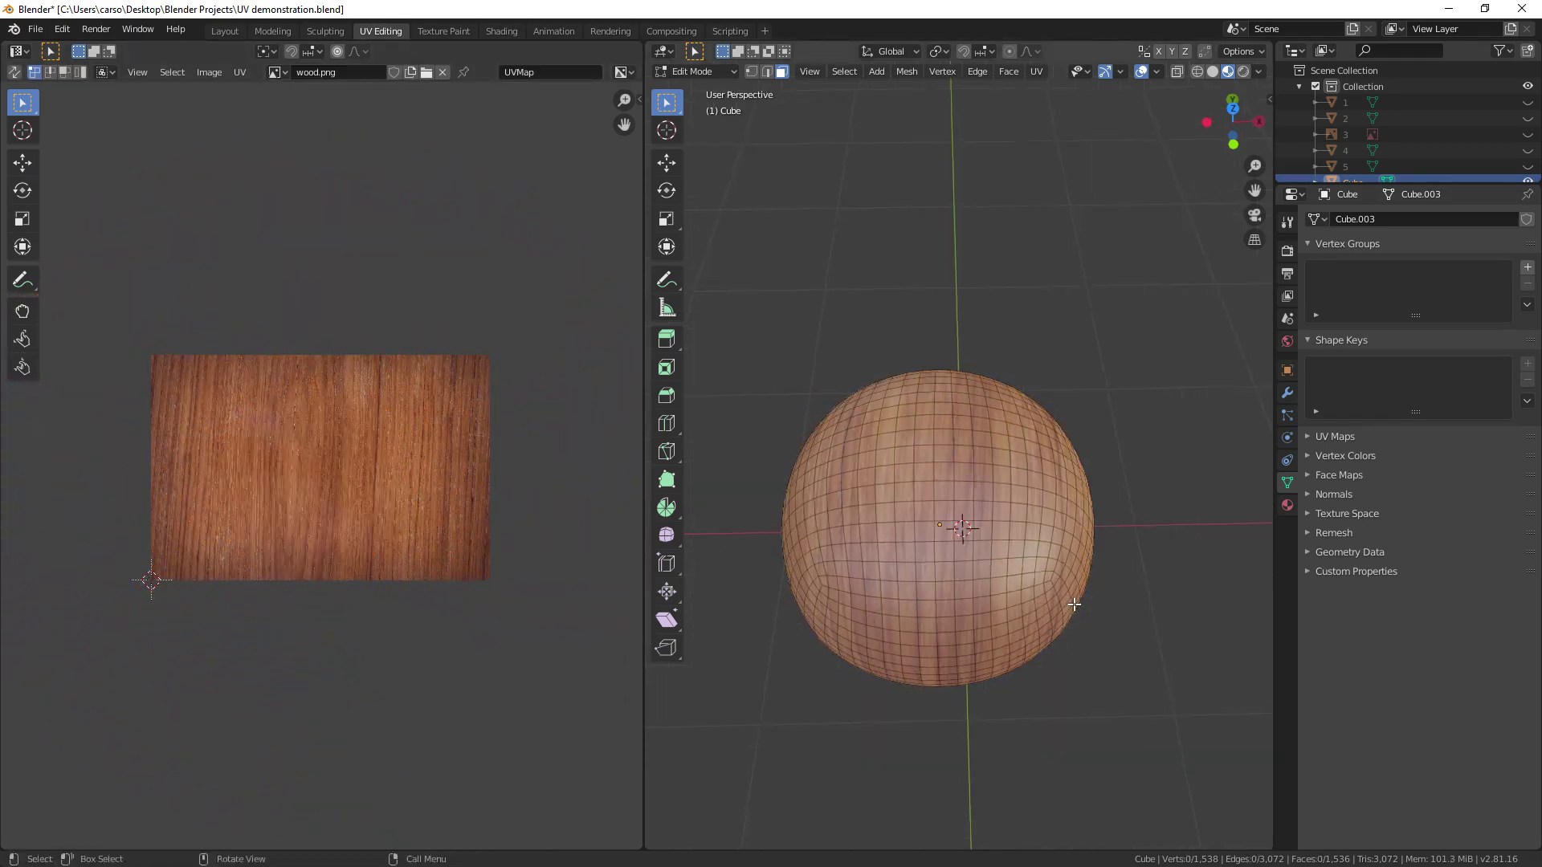
key("Tab")
key("alt+a")
middle_click_drag(1105, 671, 758, 567)
scroll(955, 586, "up", 4)
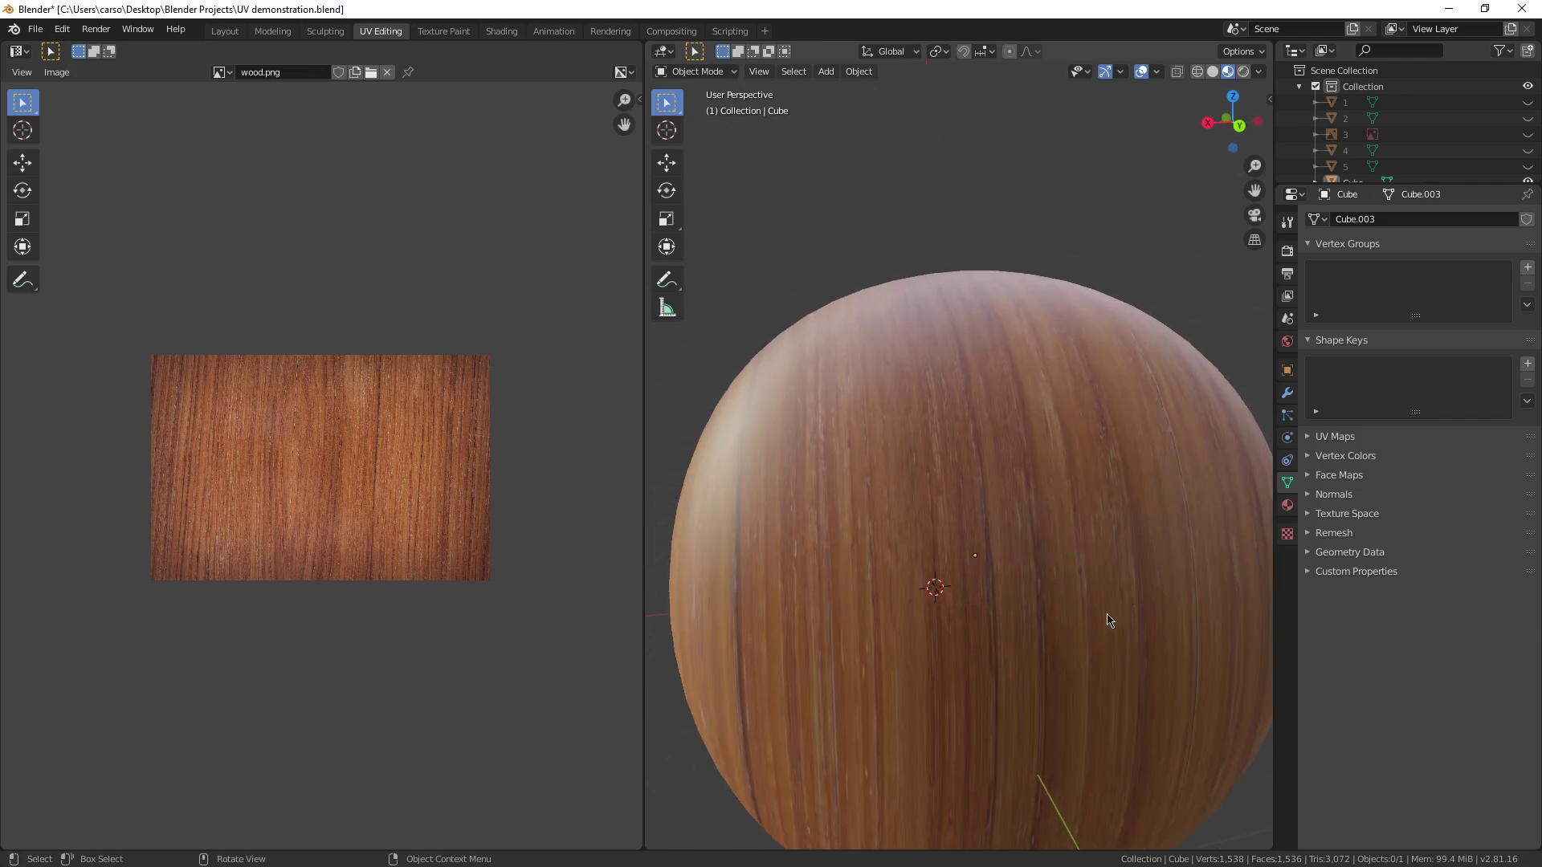
scroll(964, 687, "down", 2)
middle_click_drag(855, 706, 678, 717)
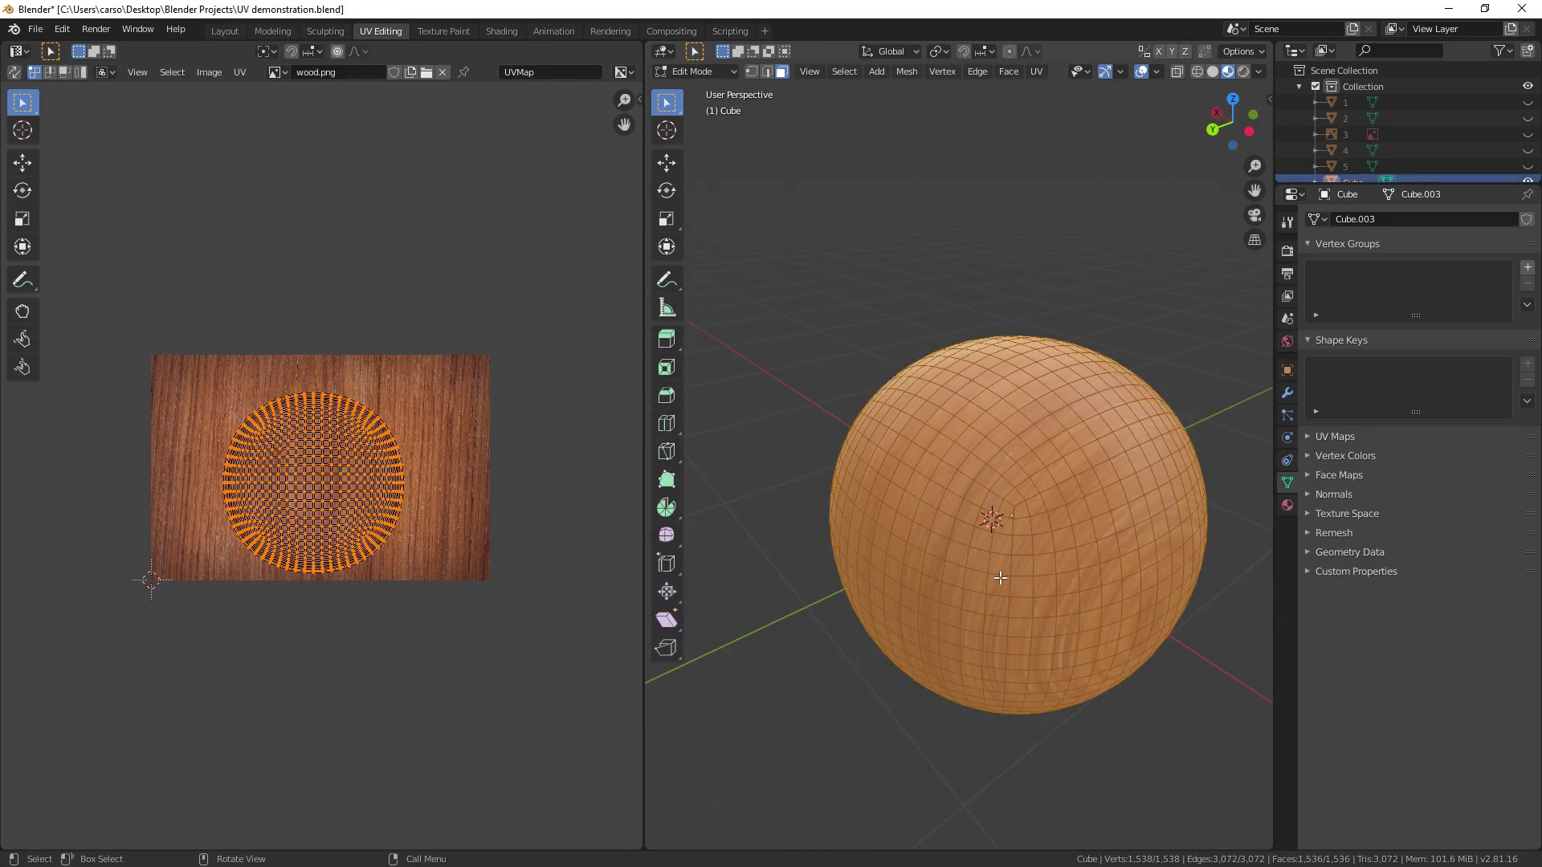
Unwrap the whole sphere with Cube Projection again, rescale its UVs on the wood image, and inspect the grain in Object Mode
key("u")
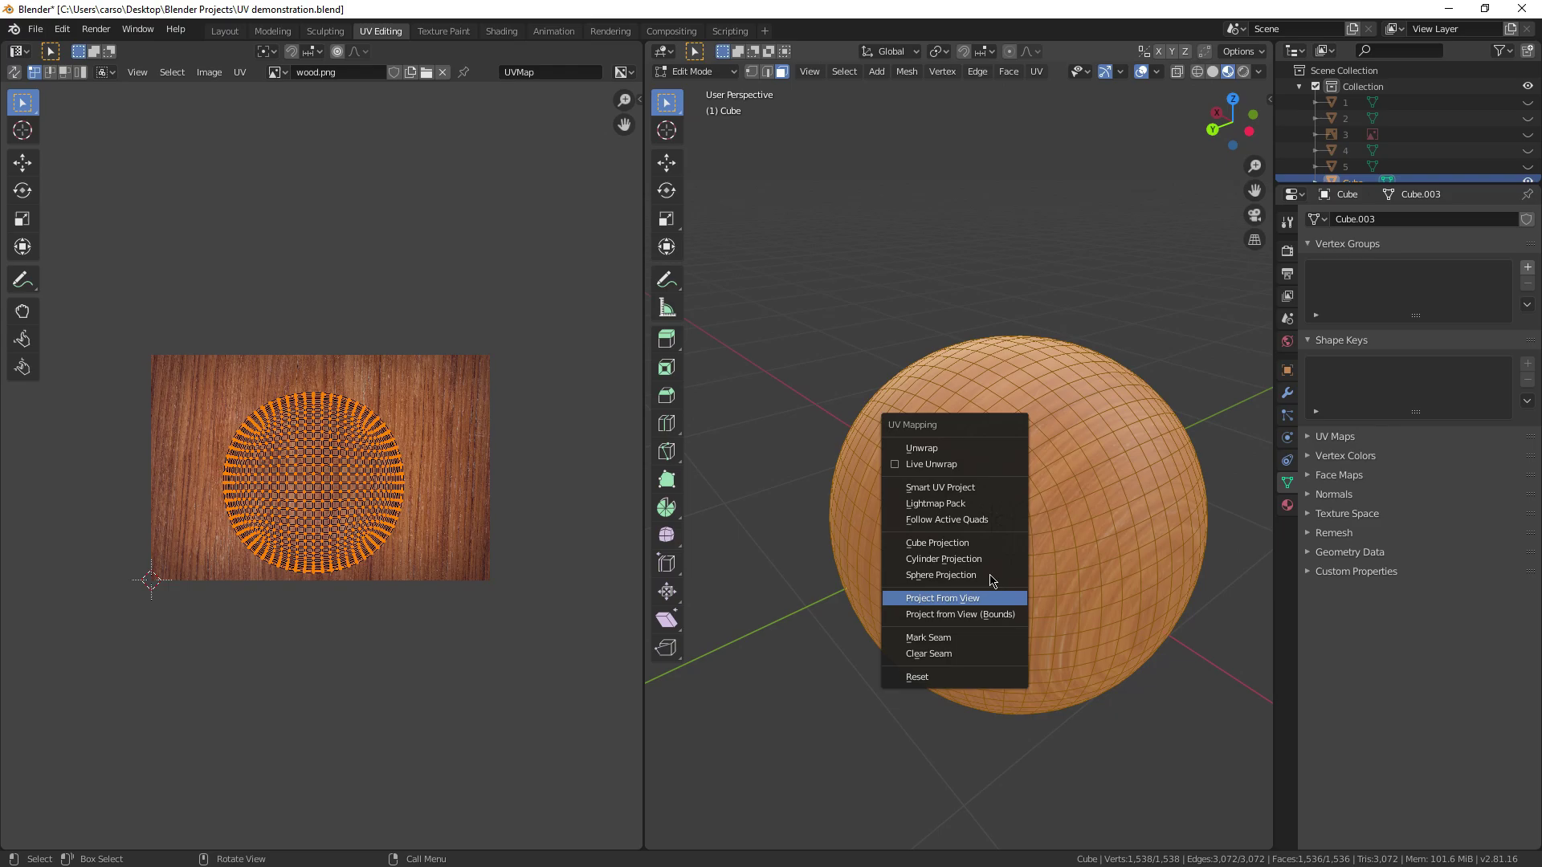
left_click(961, 543)
scroll(404, 600, "up", 2)
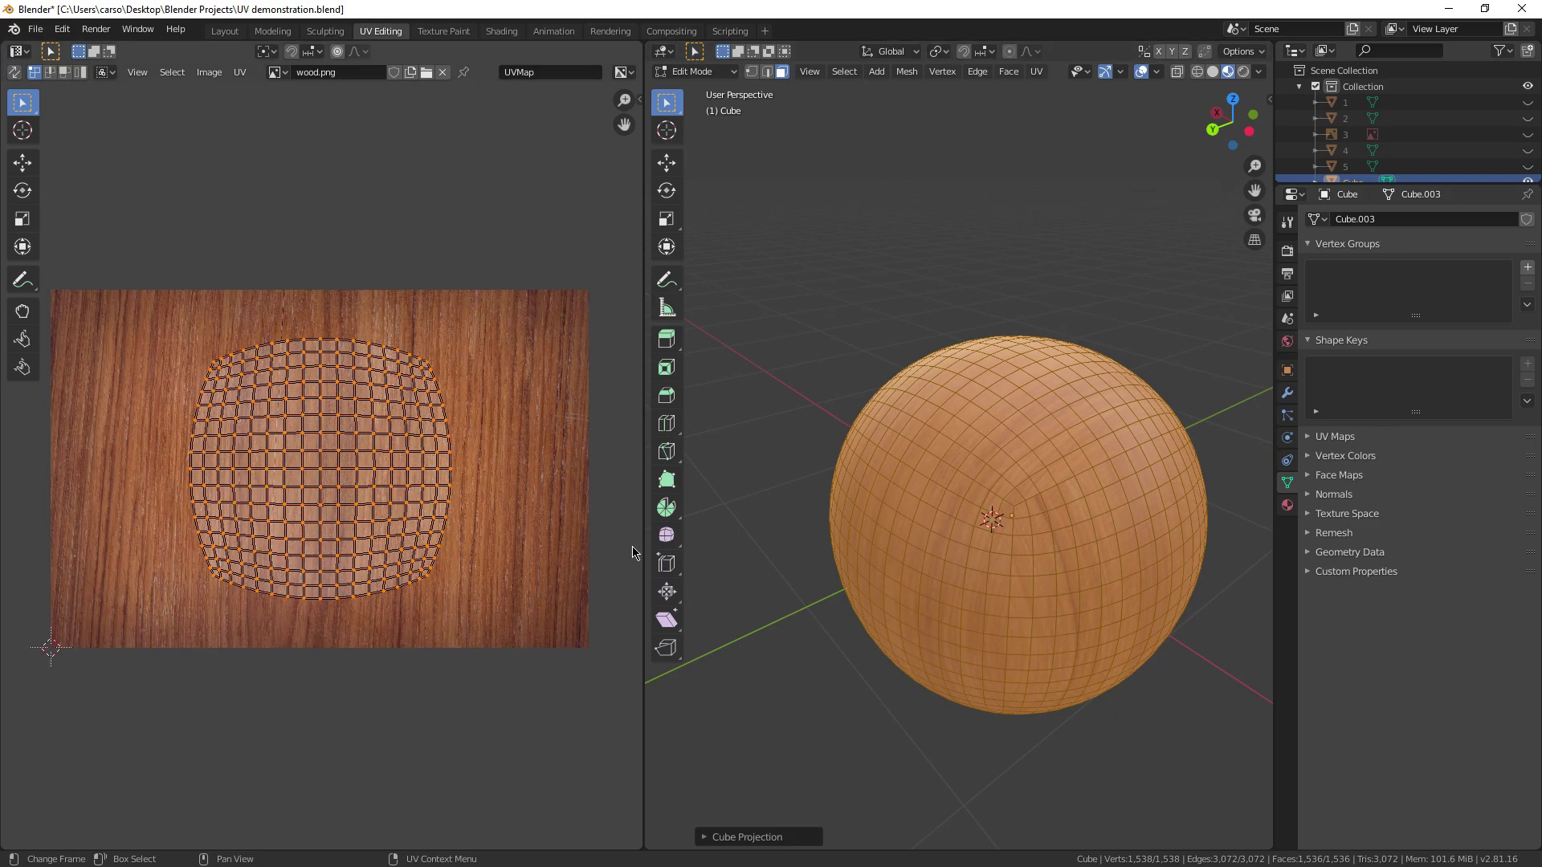
key("alt+a")
scroll(1125, 220, "up", 2)
key("a")
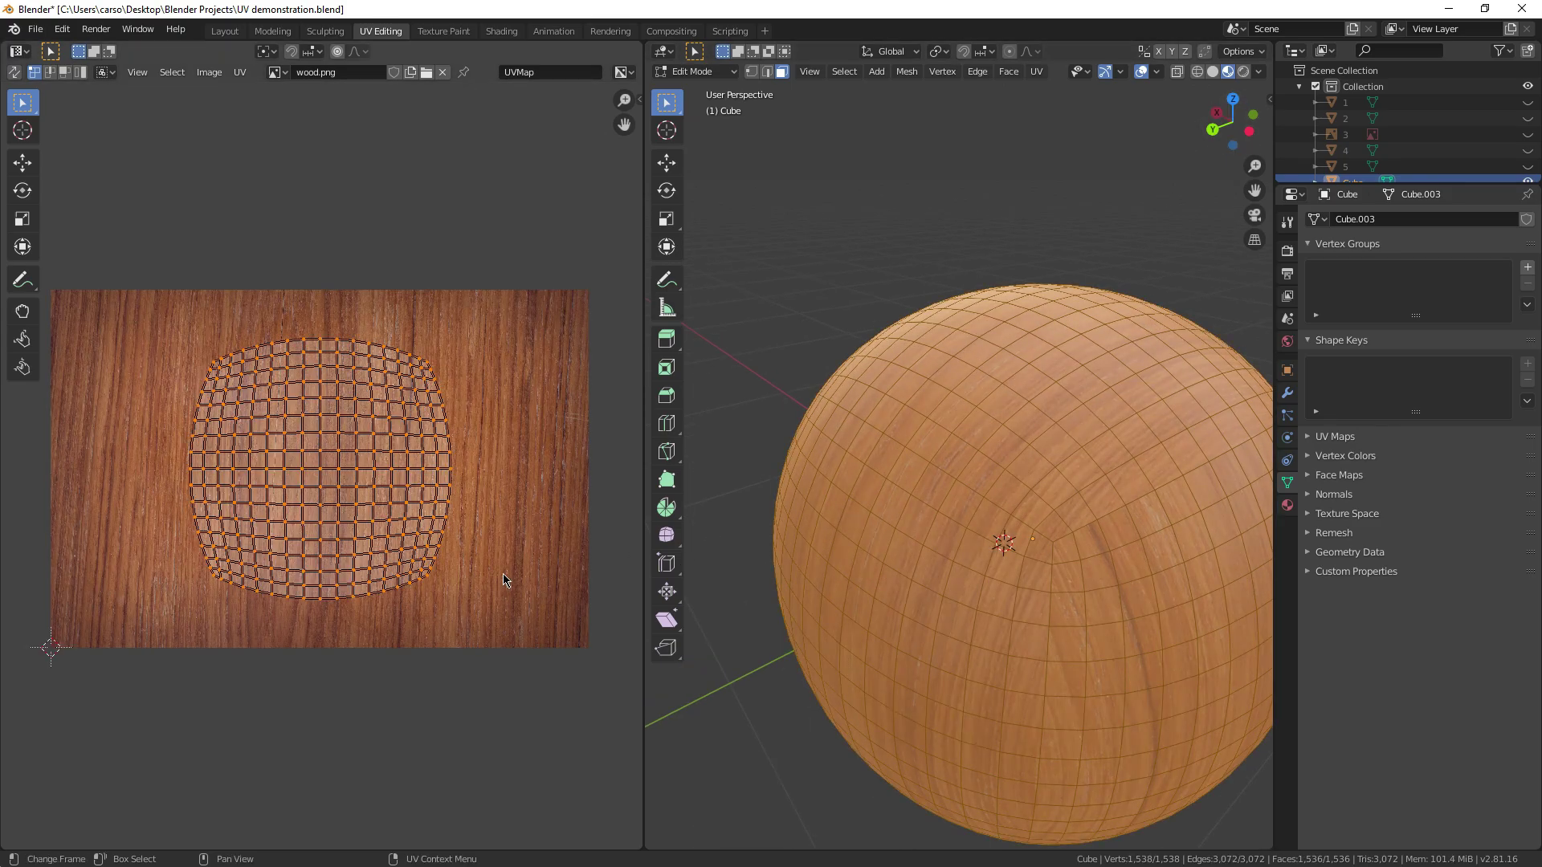
key("s")
left_click(543, 561)
key("Tab")
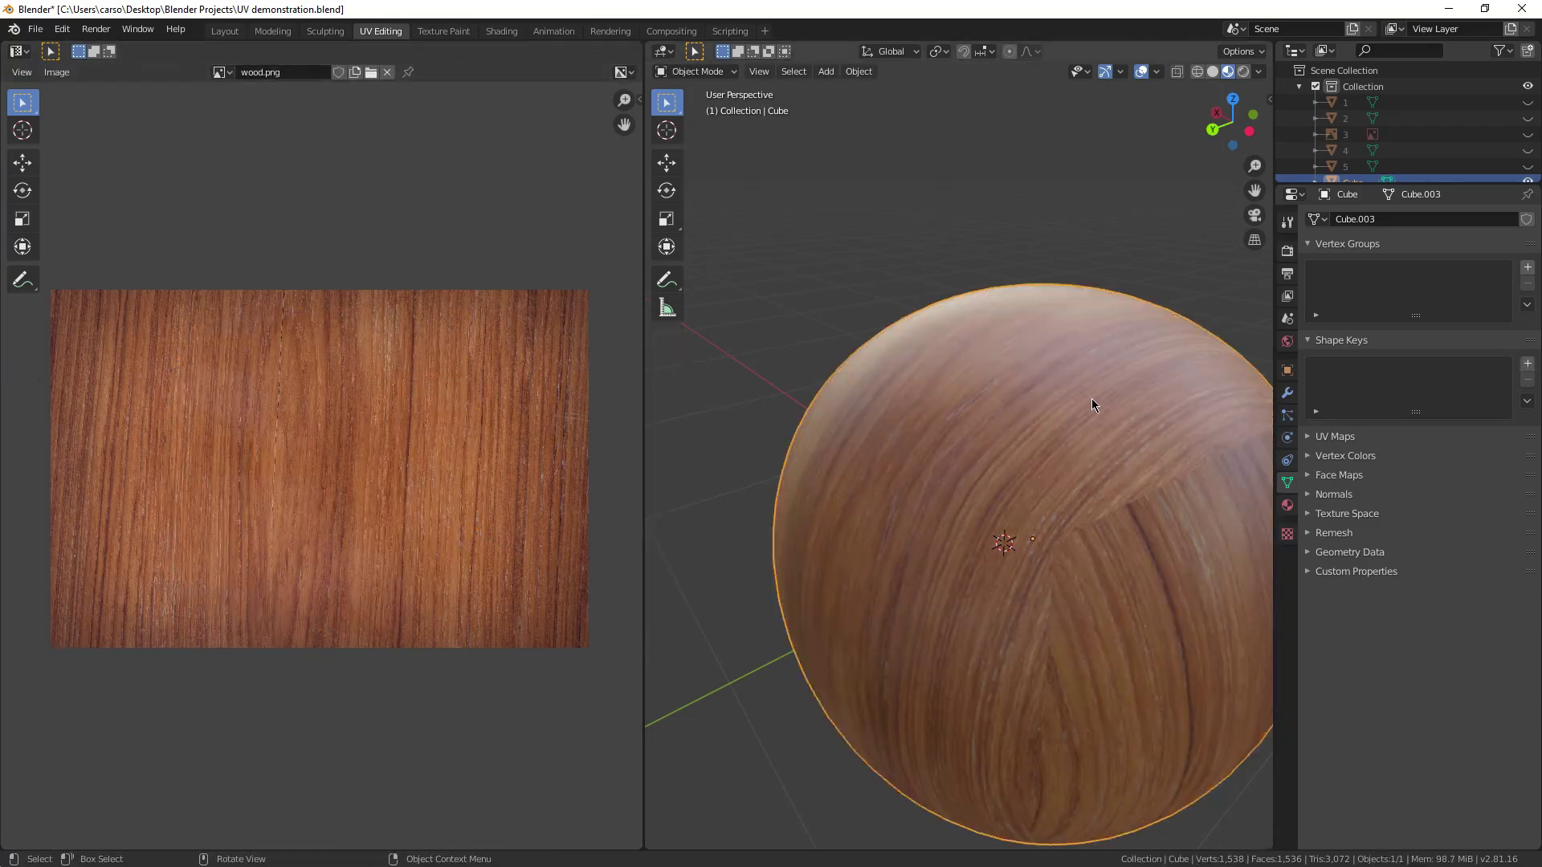
scroll(994, 297, "down", 3)
left_click(1215, 589)
middle_click_drag(1215, 589, 832, 625)
scroll(836, 611, "up", 5)
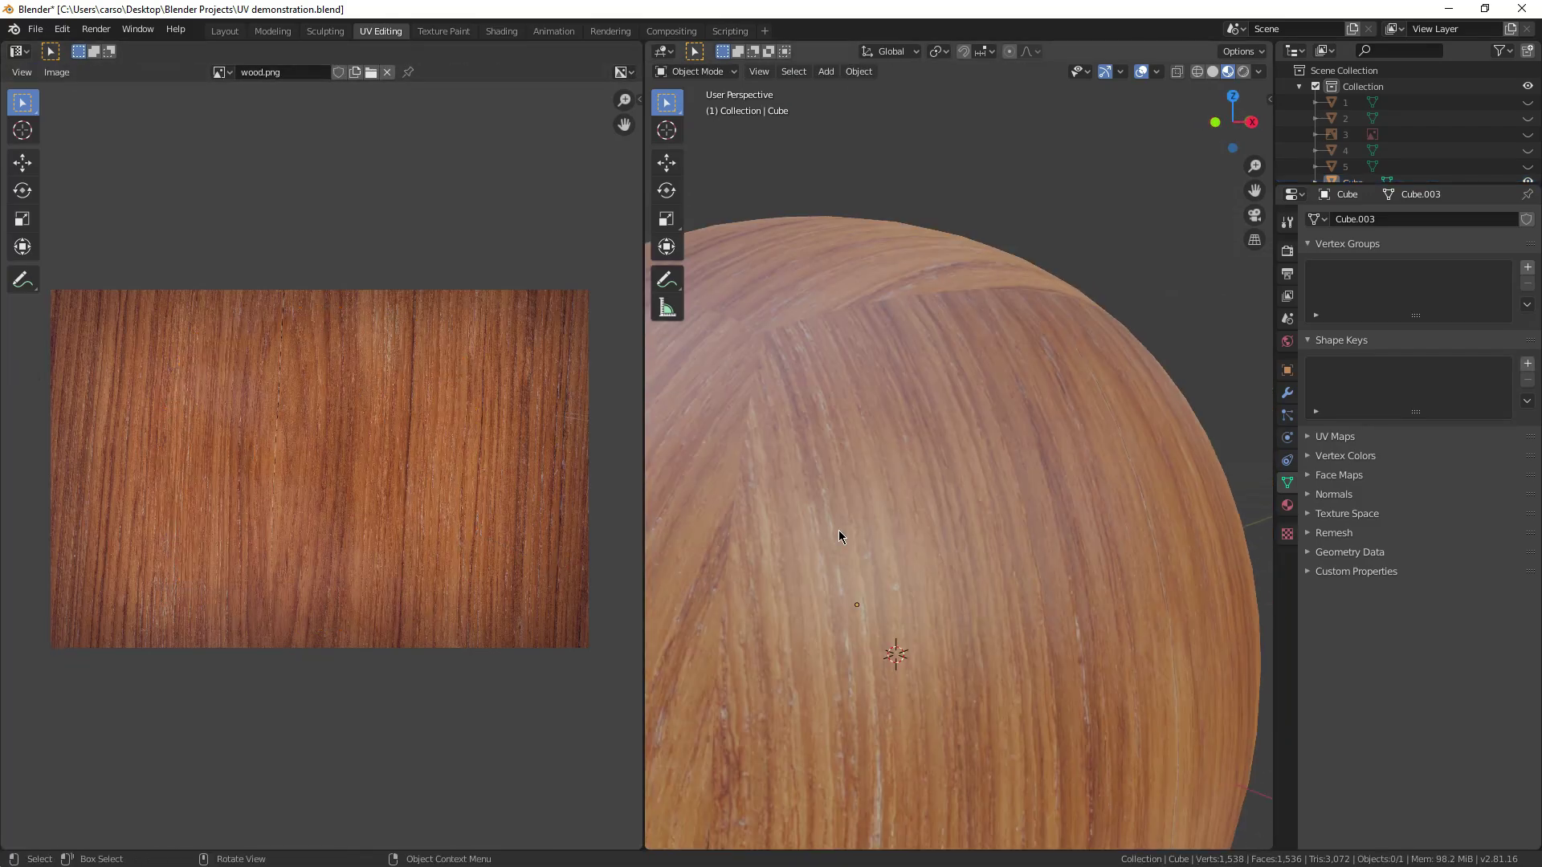
Mark the seams between the cube-projected areas with annotation strokes and examine the wood grain all around the sphere
middle_click_drag(838, 530, 1019, 404)
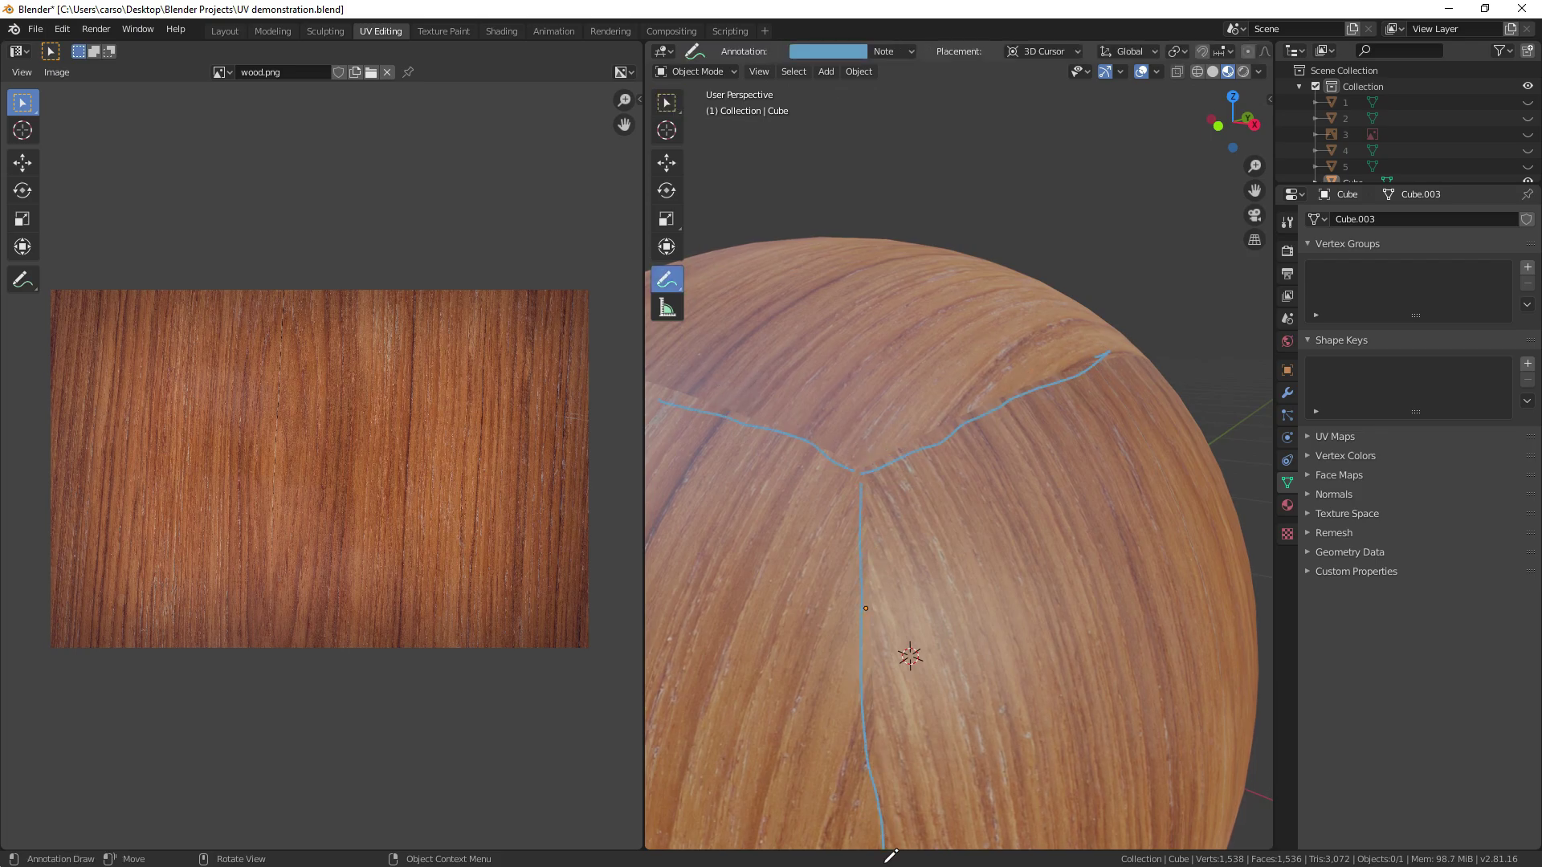
scroll(958, 659, "down", 3)
middle_click_drag(958, 642, 825, 636)
scroll(999, 608, "up", 4)
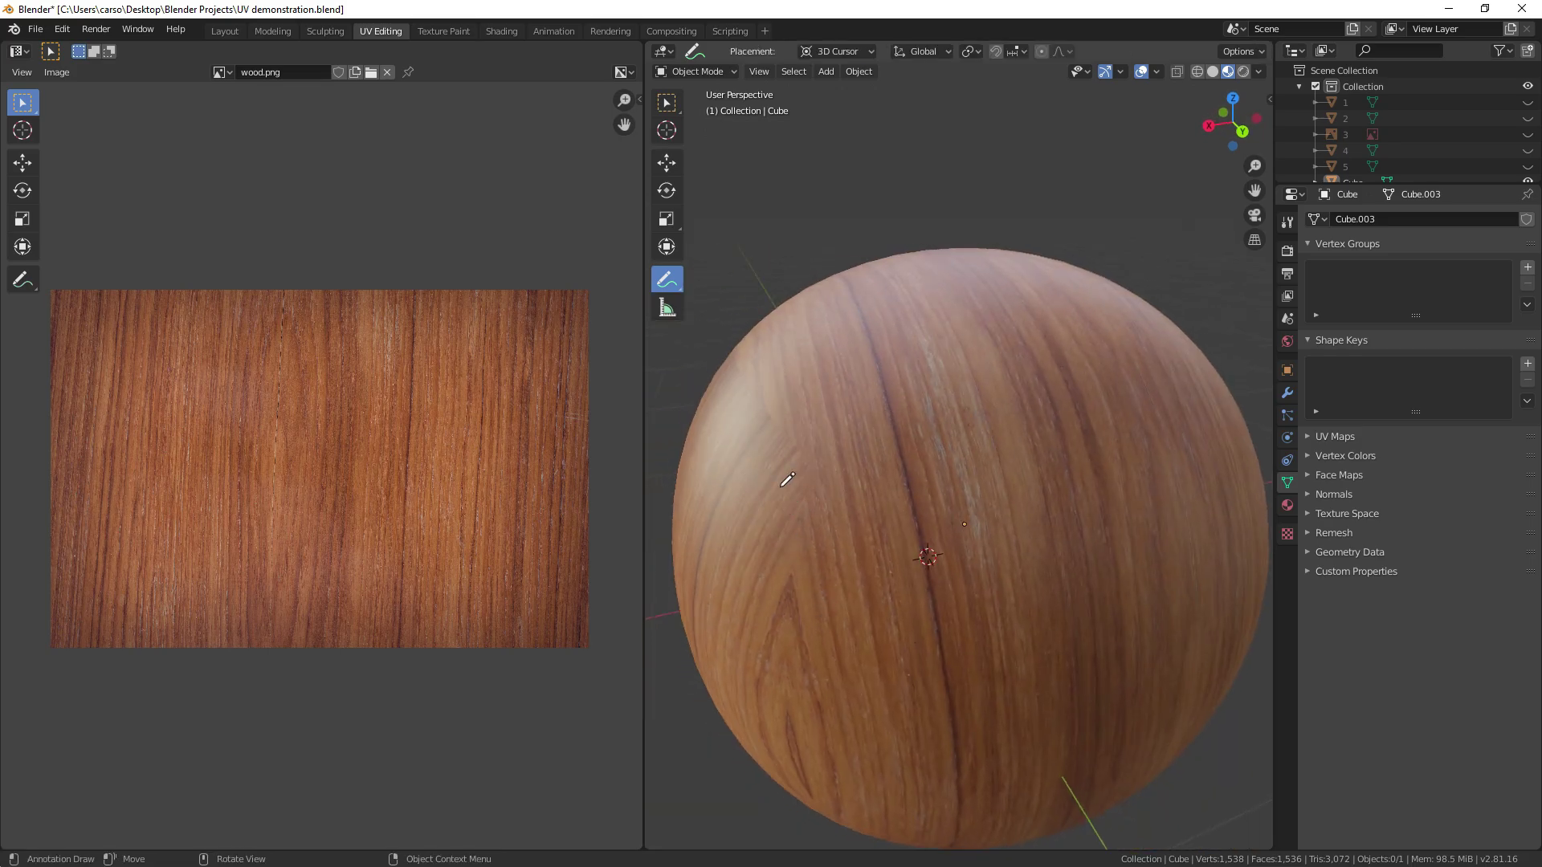
middle_click_drag(787, 479, 937, 485)
scroll(878, 499, "down", 3)
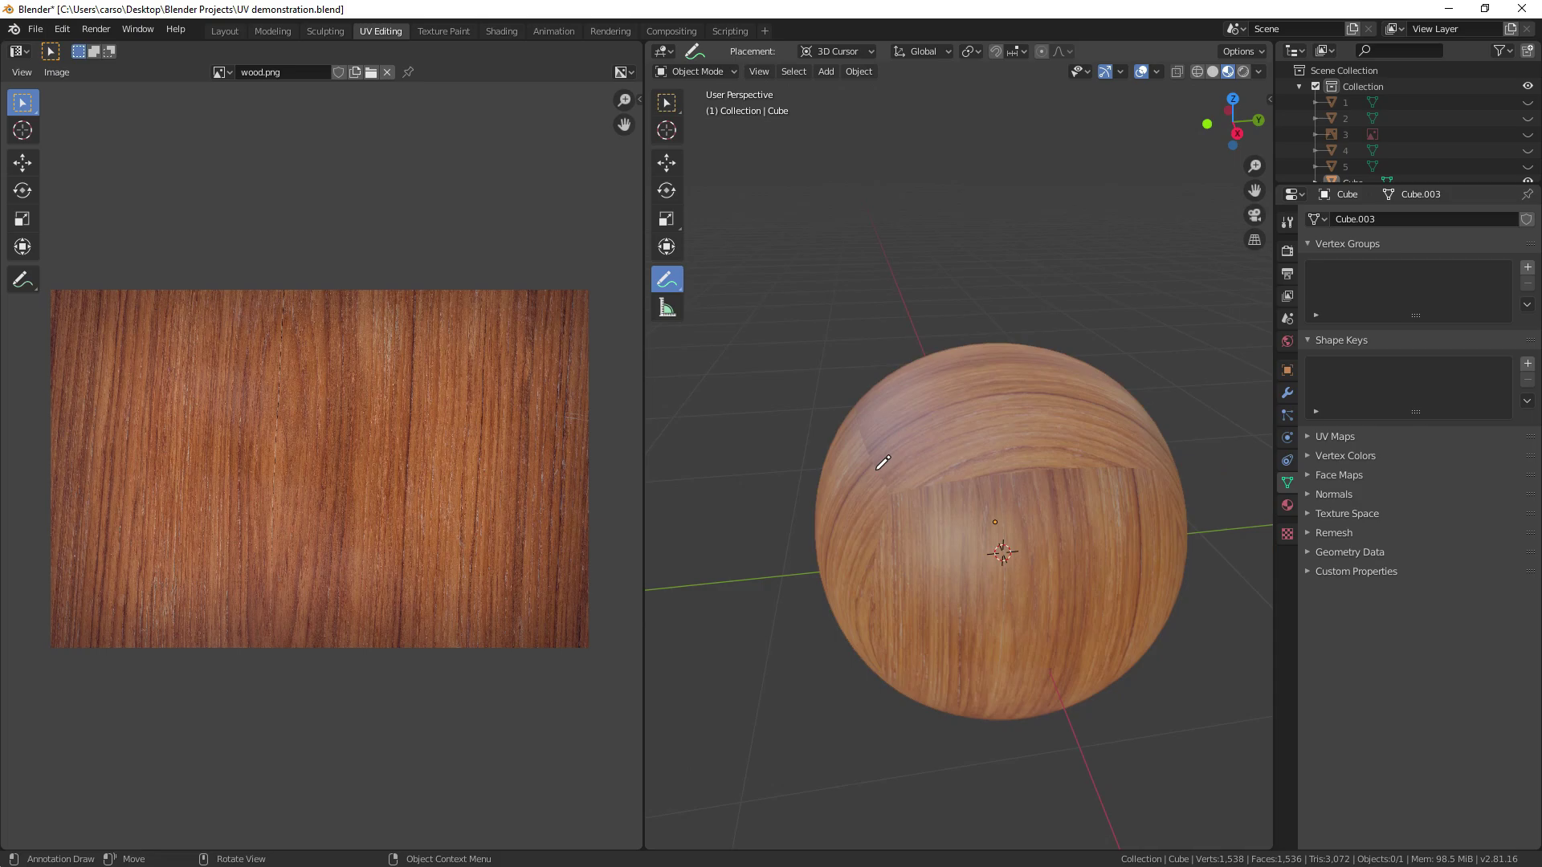
scroll(868, 337, "down", 2)
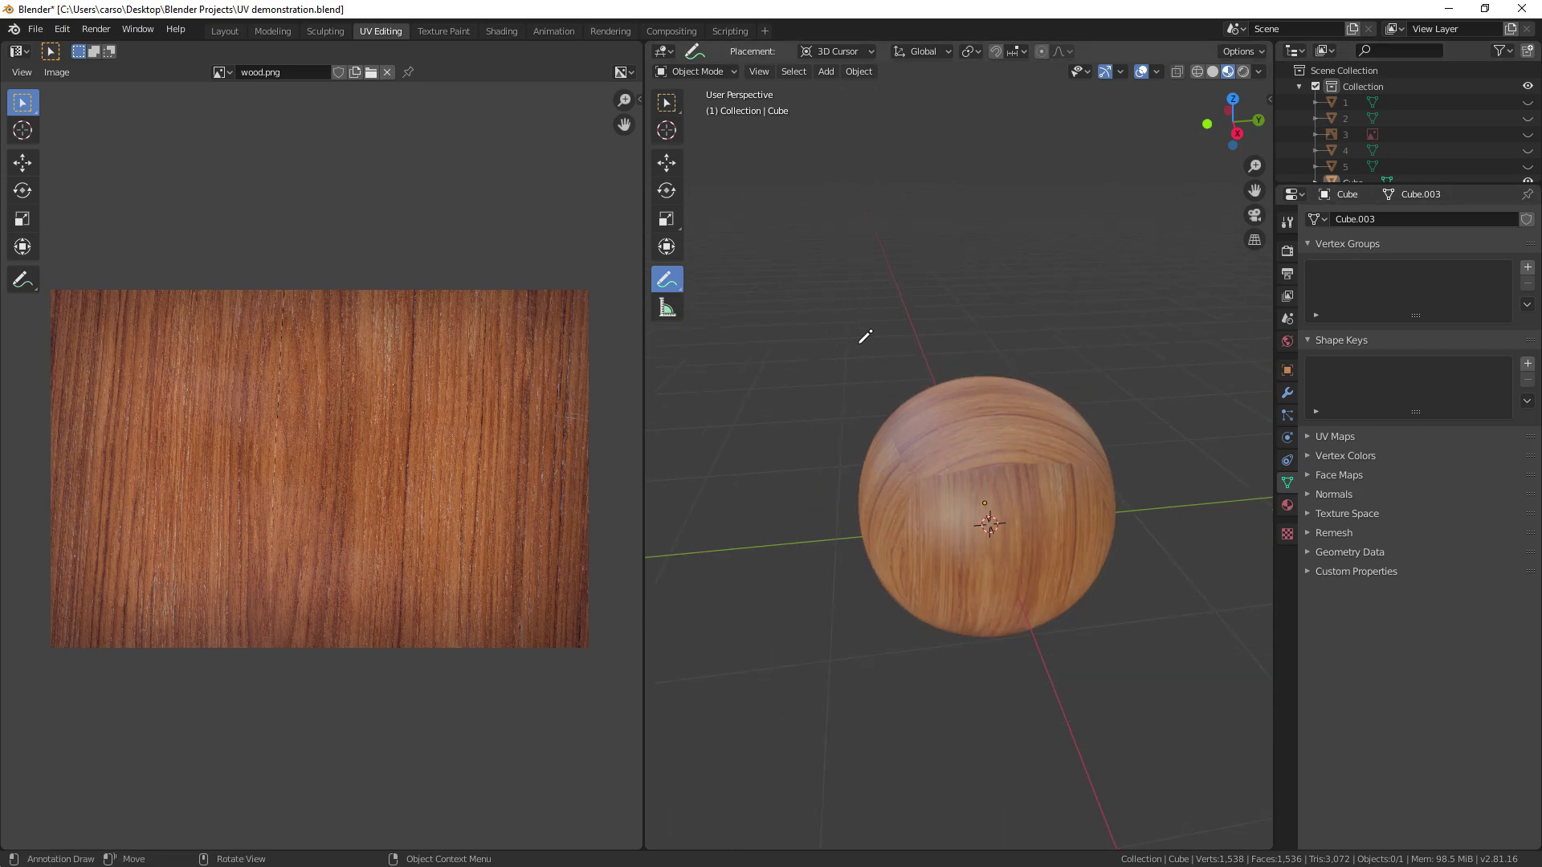
middle_click_drag(867, 337, 947, 424)
scroll(857, 616, "up", 5)
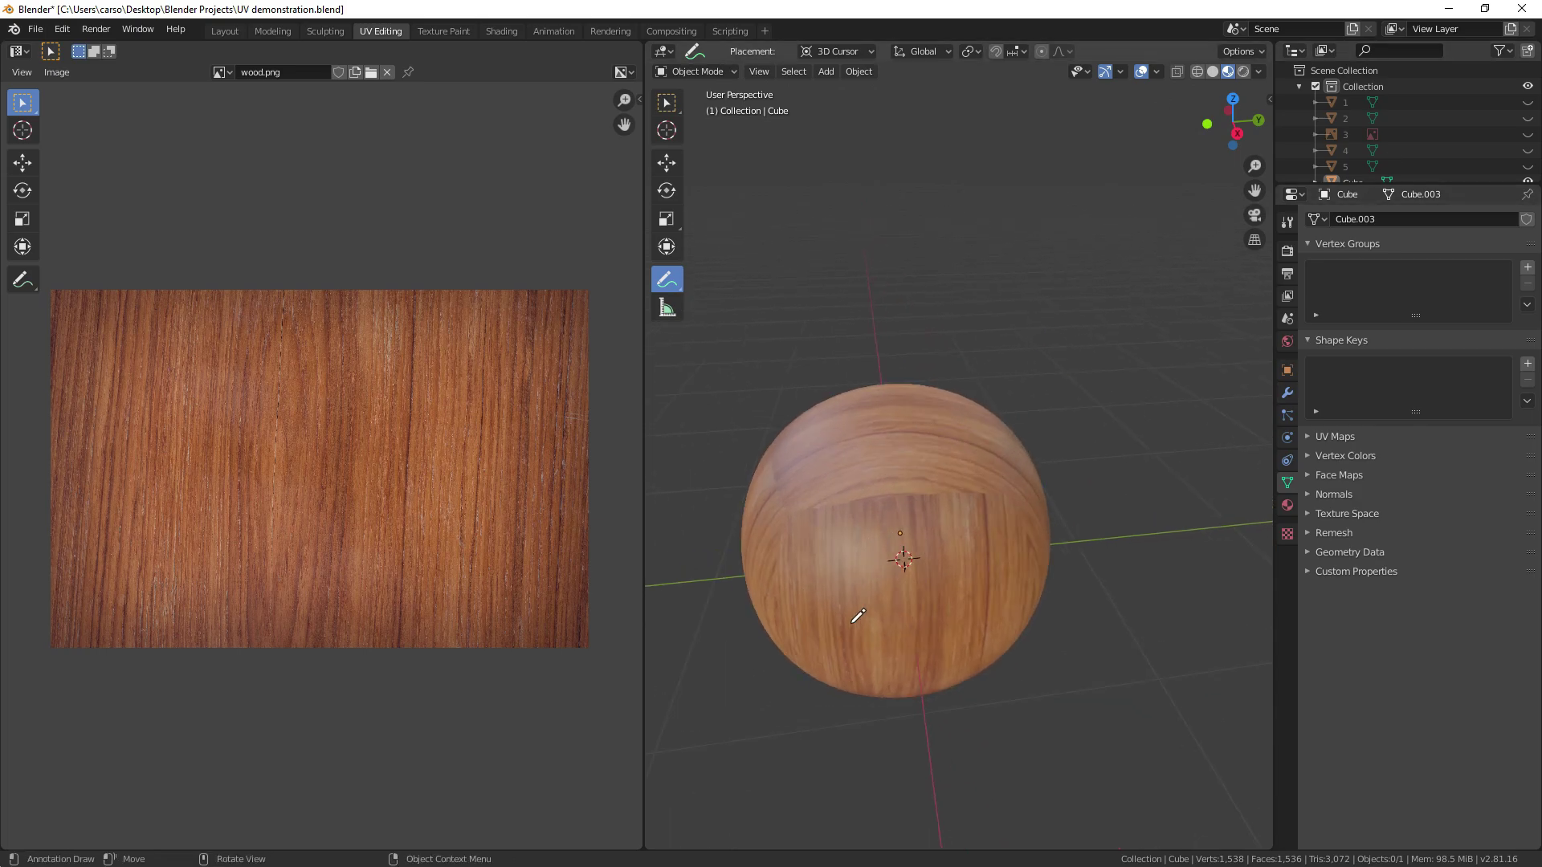
middle_click_drag(710, 457, 904, 464)
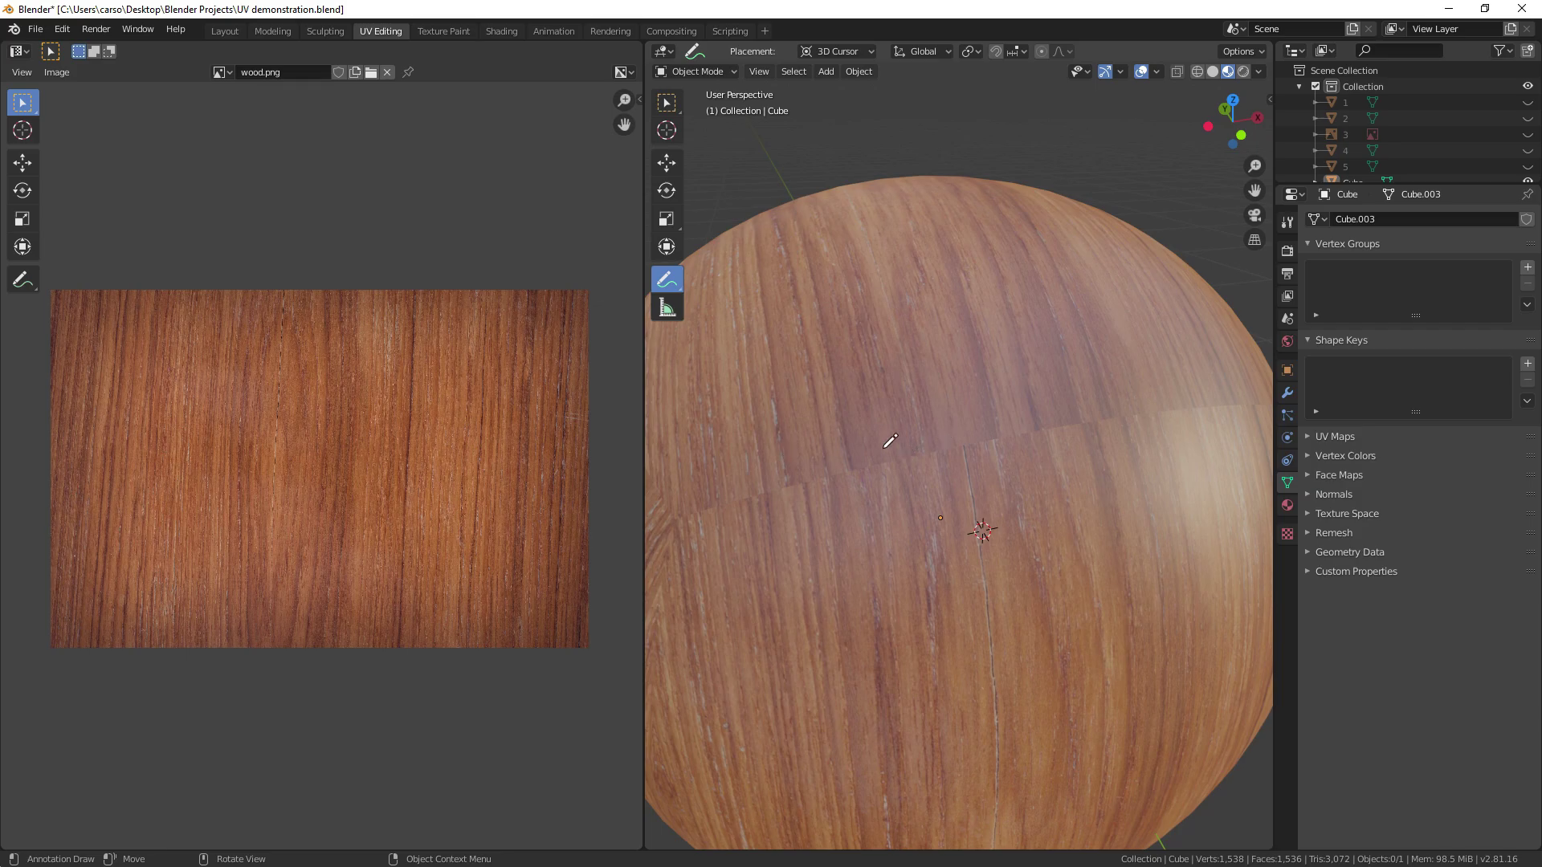
scroll(913, 441, "down", 4)
middle_click_drag(916, 450, 814, 503)
middle_click_drag(1027, 533, 891, 561)
scroll(1137, 652, "up", 2)
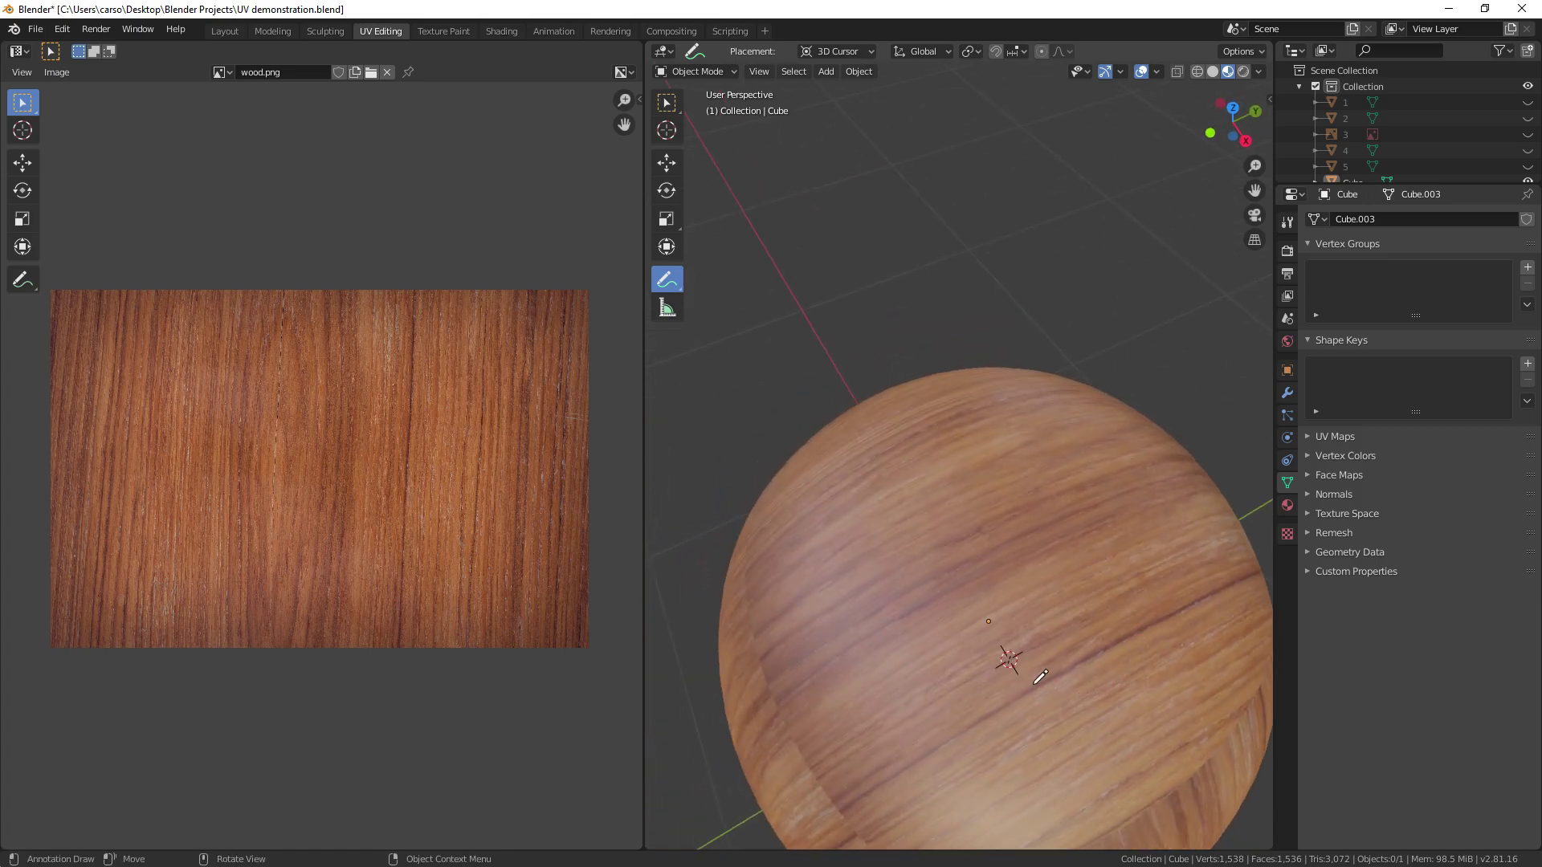
scroll(1039, 666, "down", 3)
mouse_move(1036, 651)
middle_mouse_down()
mouse_move(889, 561)
mouse_move(1025, 637)
middle_mouse_up()
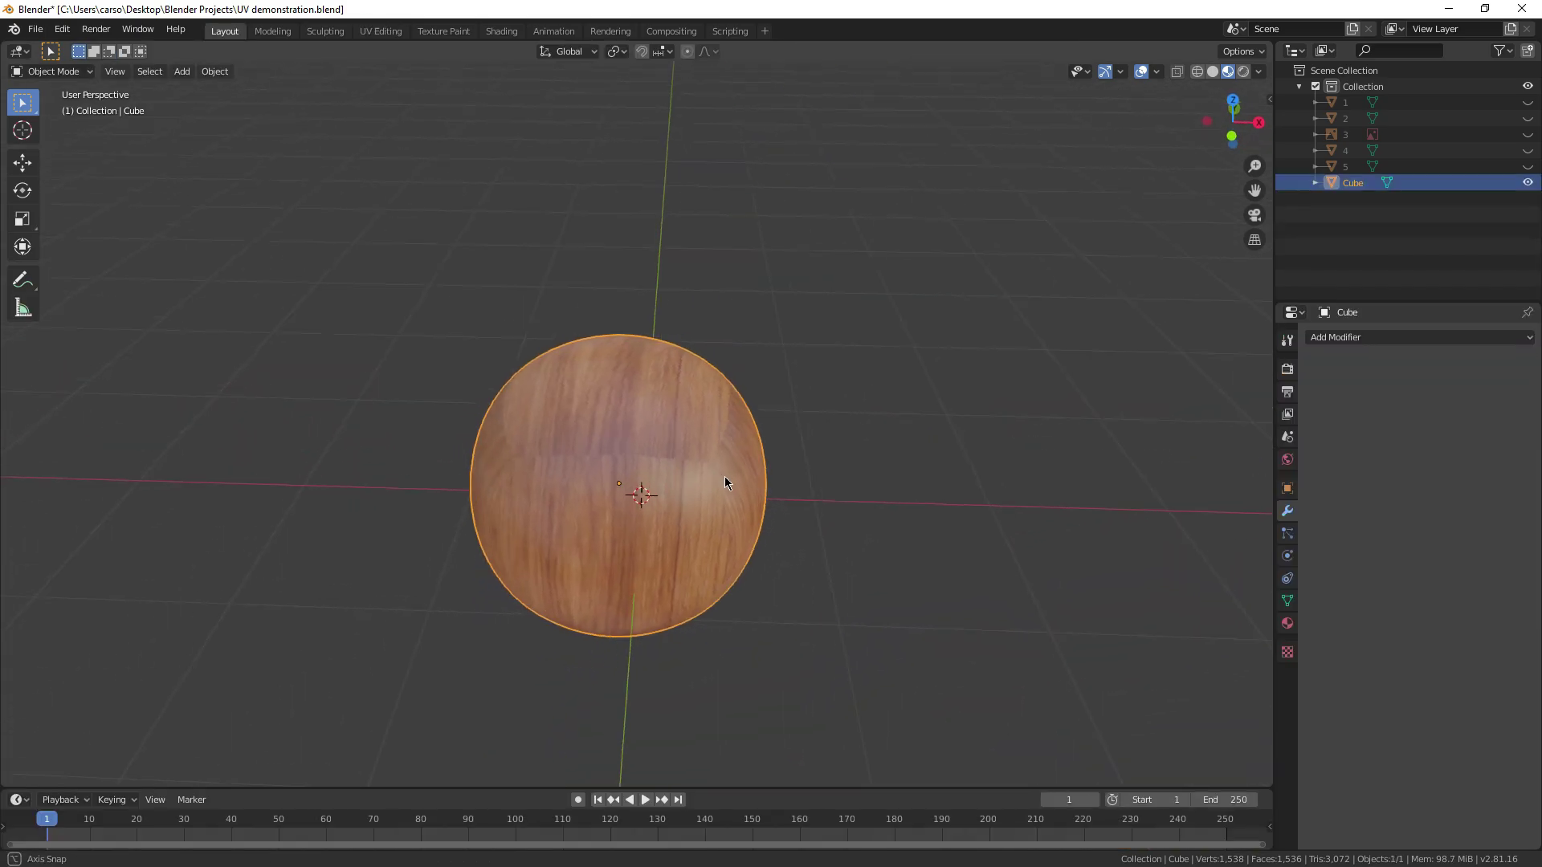
Replace the sphere with a new 2 m cube in the Layout workspace and flatten it along Z into a thin slab
middle_click_drag(724, 476, 656, 478)
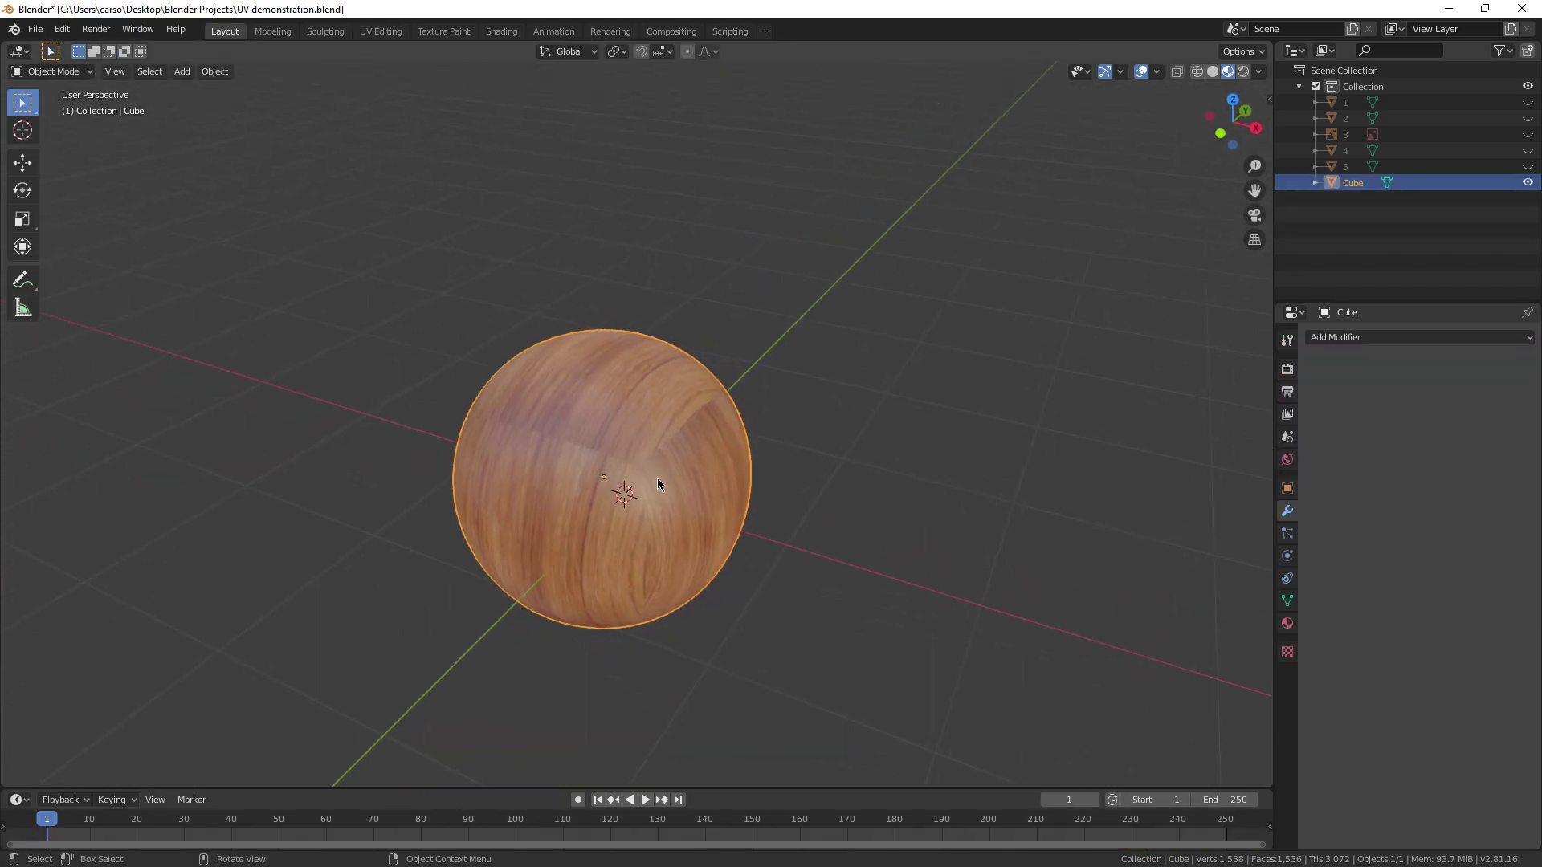
middle_click_drag(434, 482, 548, 541)
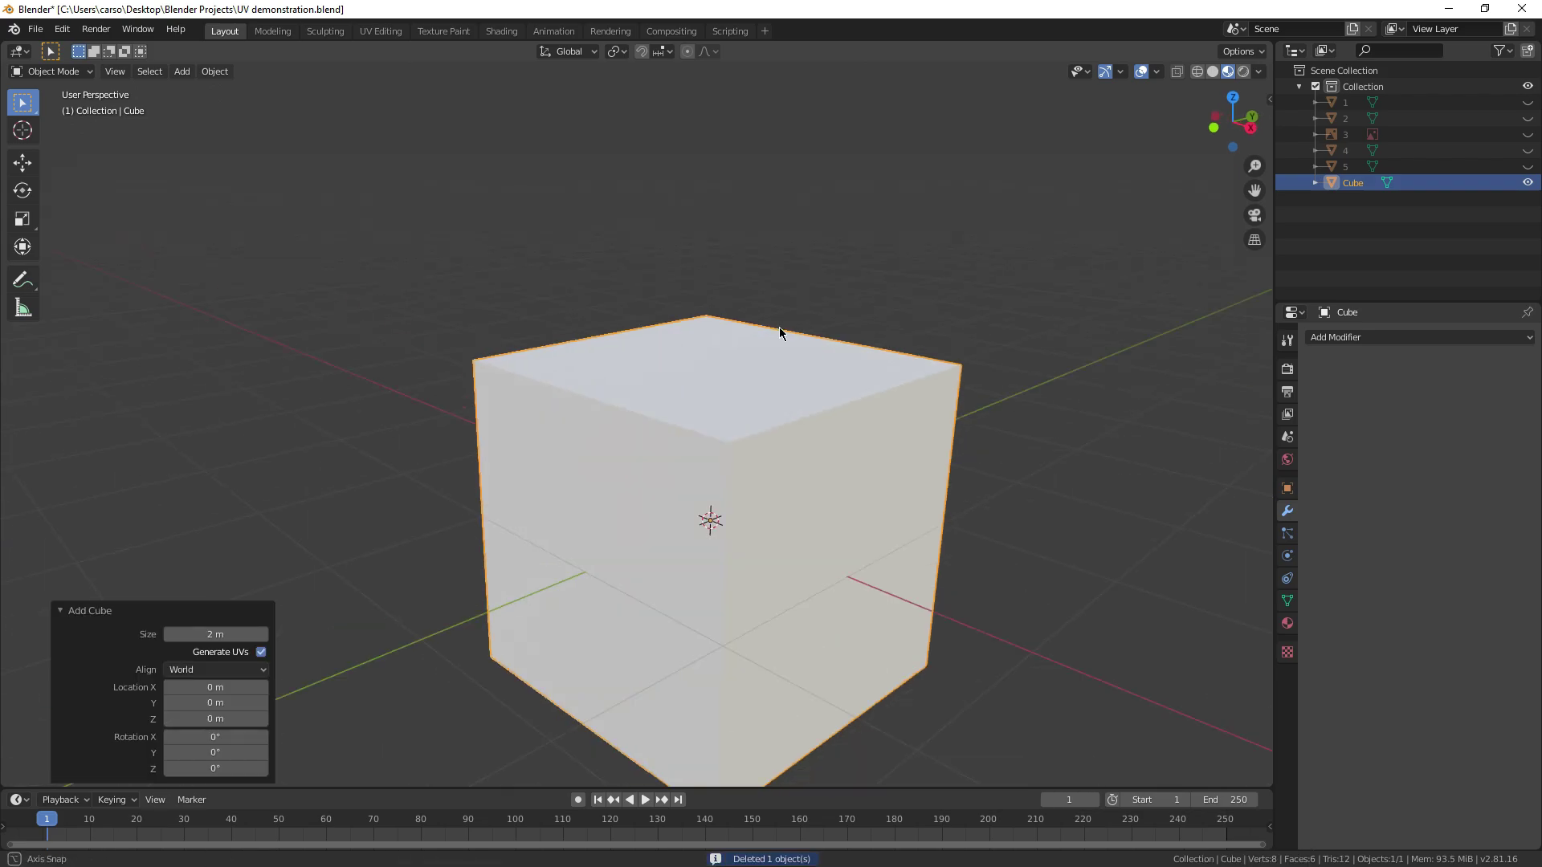
middle_click_drag(779, 331, 1009, 399)
key("s")
key("z")
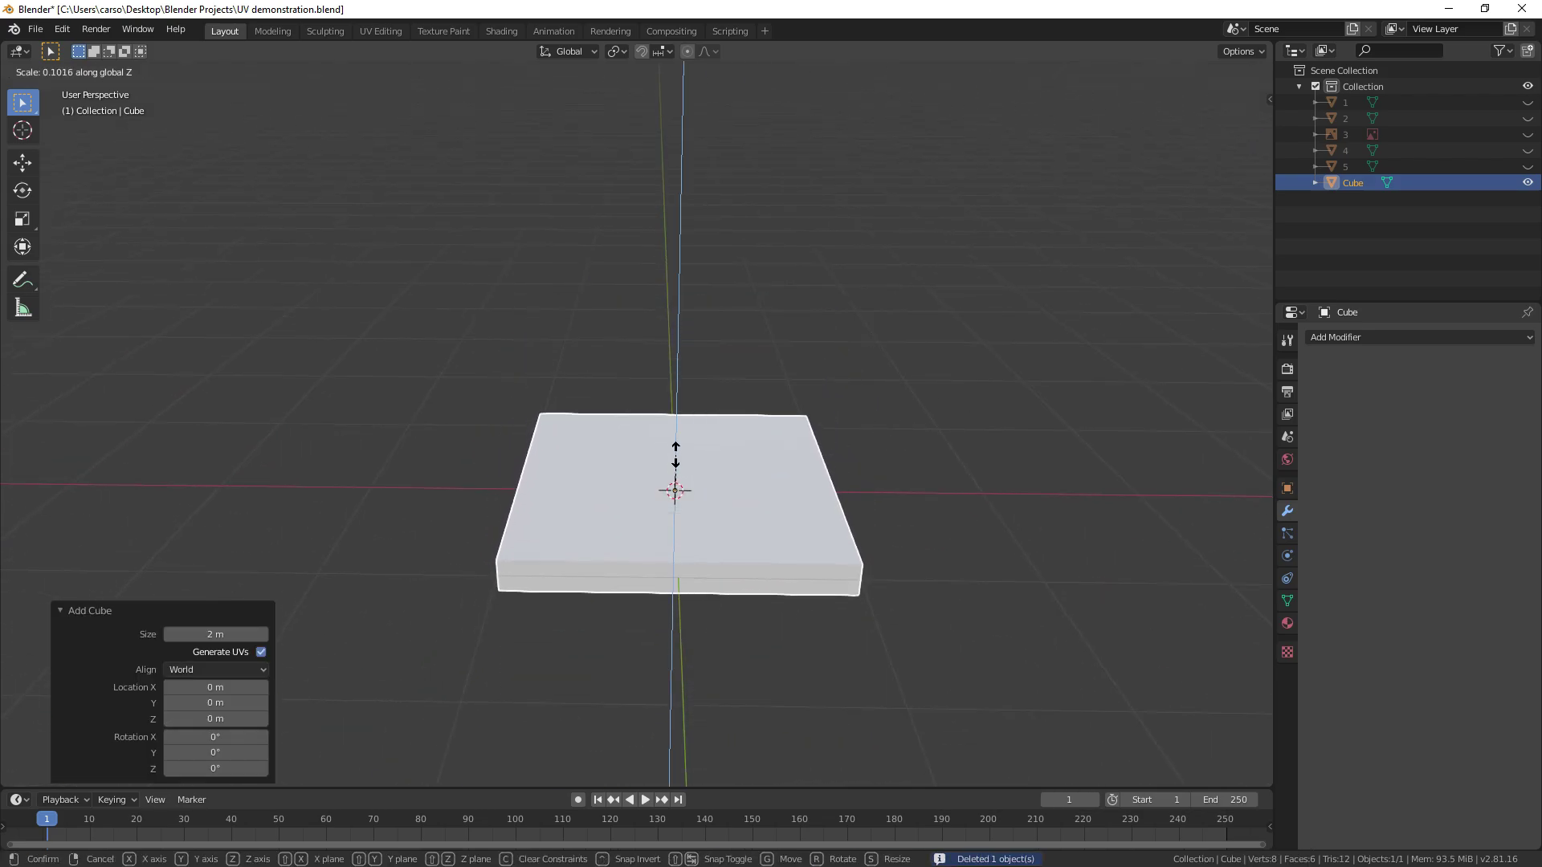
left_click(673, 482)
Scale the slab along Y to about half its width to get phone-like proportions
middle_click_drag(678, 488, 878, 605)
key("s")
key("y")
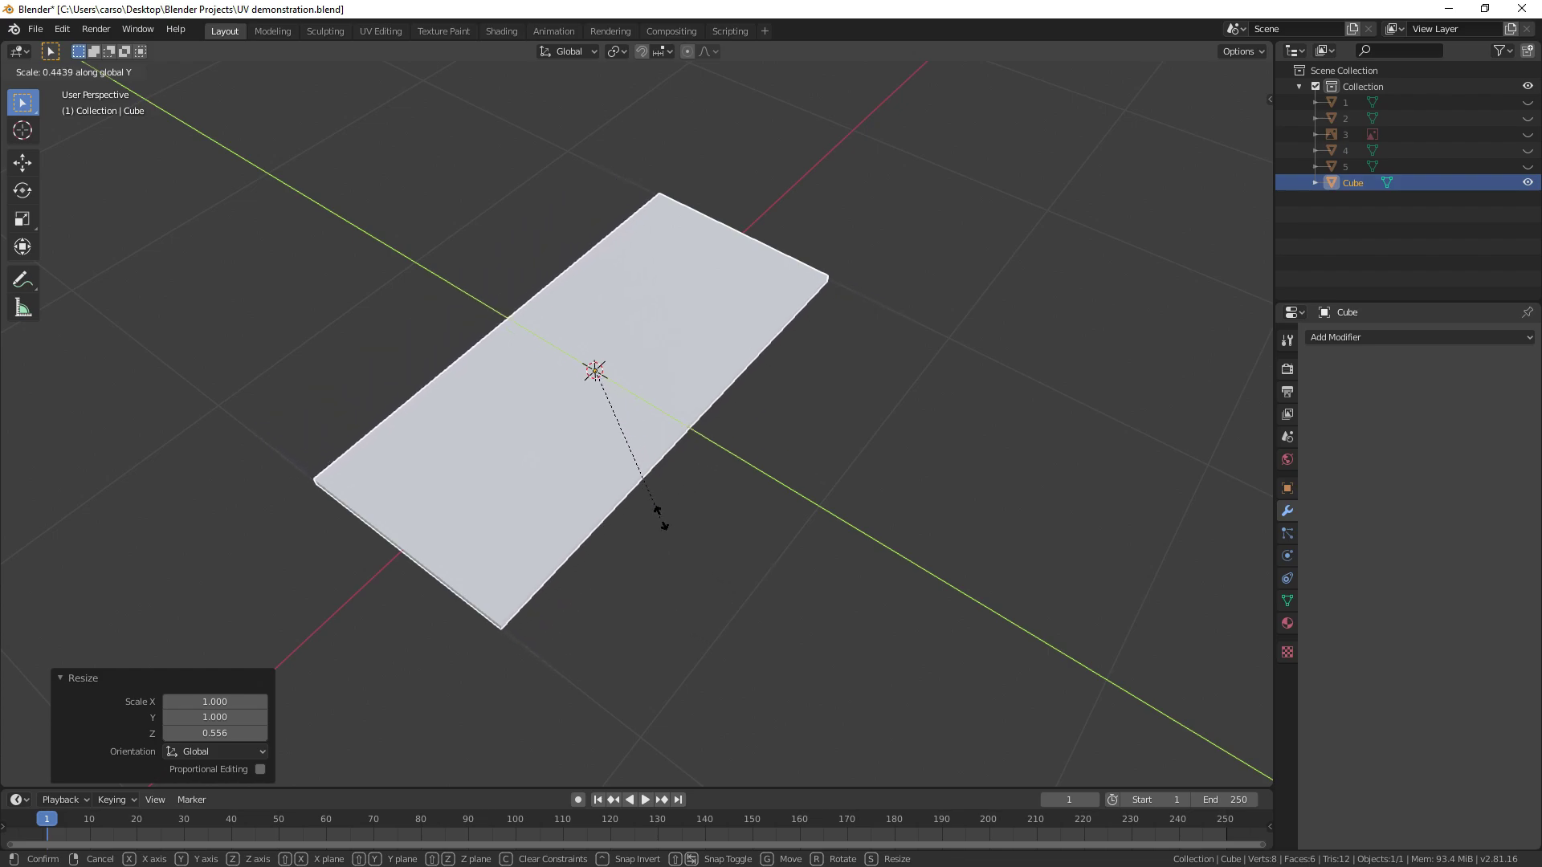
left_click(709, 602)
Select only the four short vertical corner edges of the slab in Edit Mode, using see-through display in front view
key("Tab")
middle_click_drag(709, 602, 645, 482)
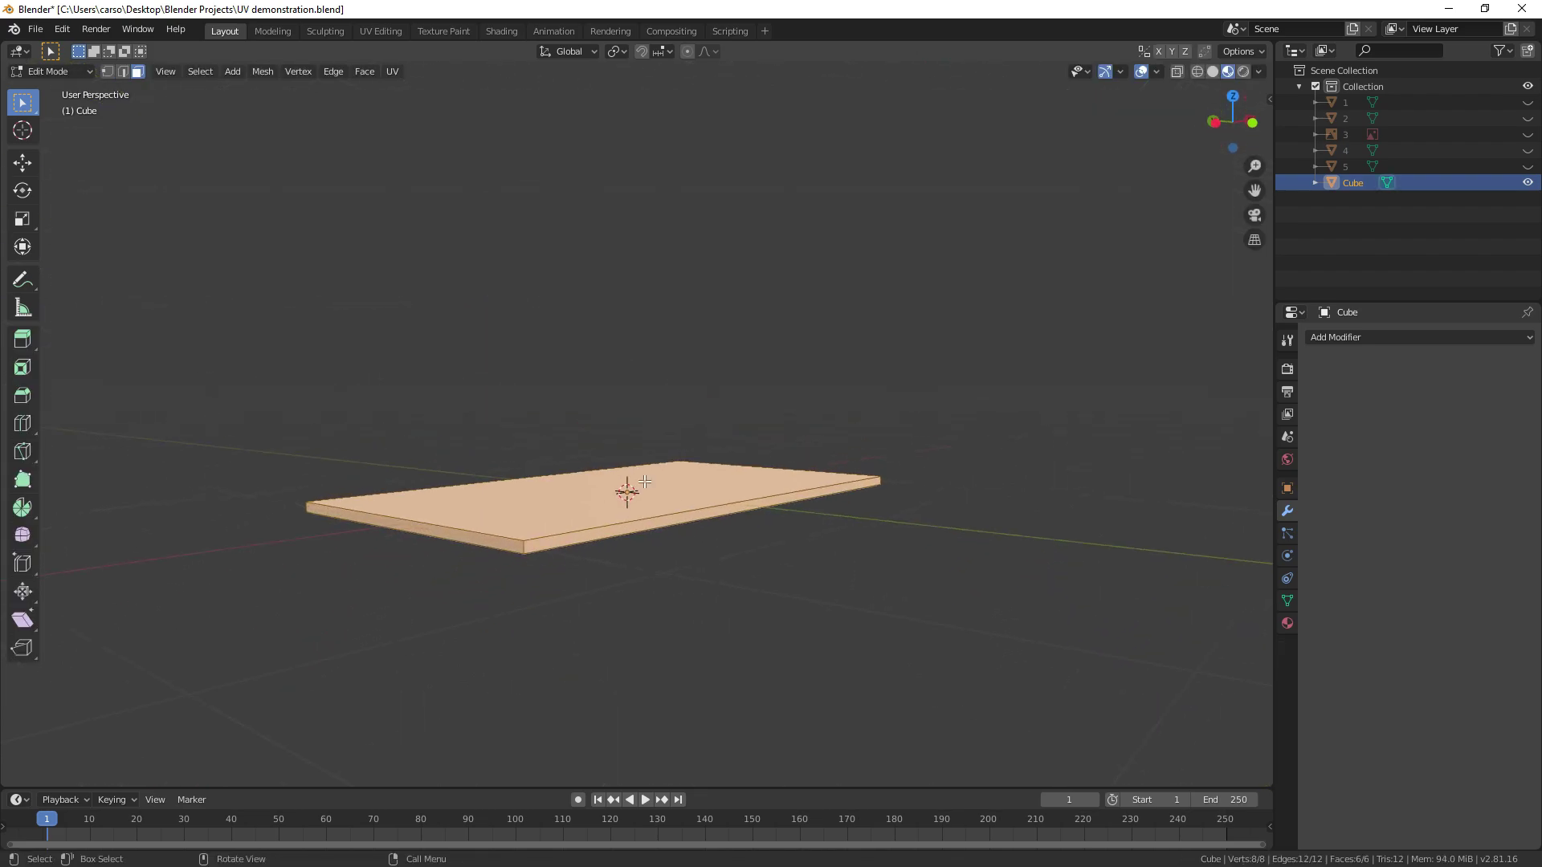
left_click(123, 73)
key("KP_1")
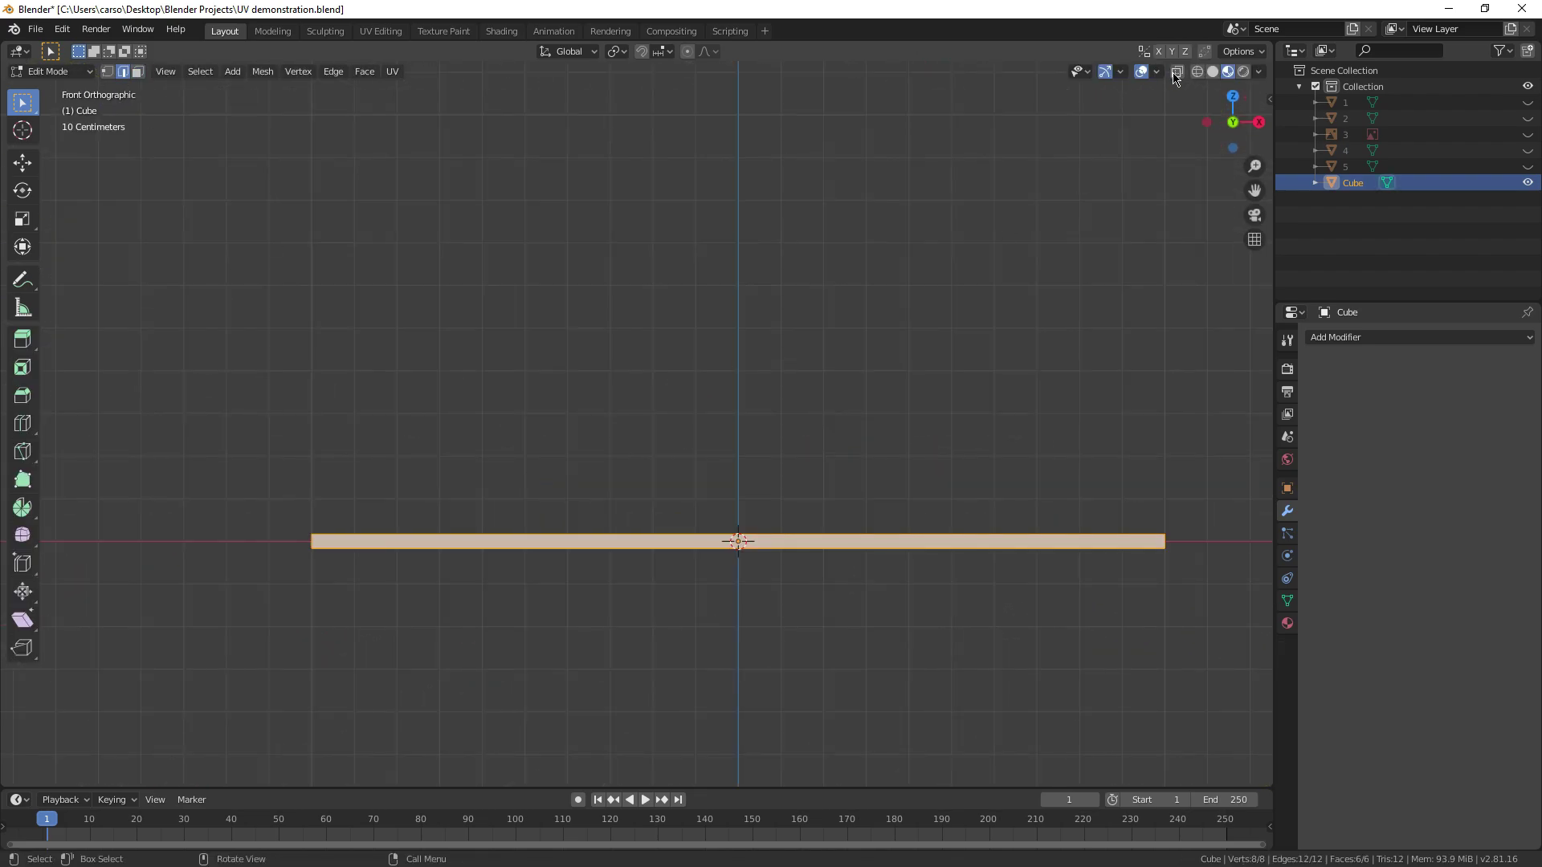
left_click_drag(694, 530, 1221, 556)
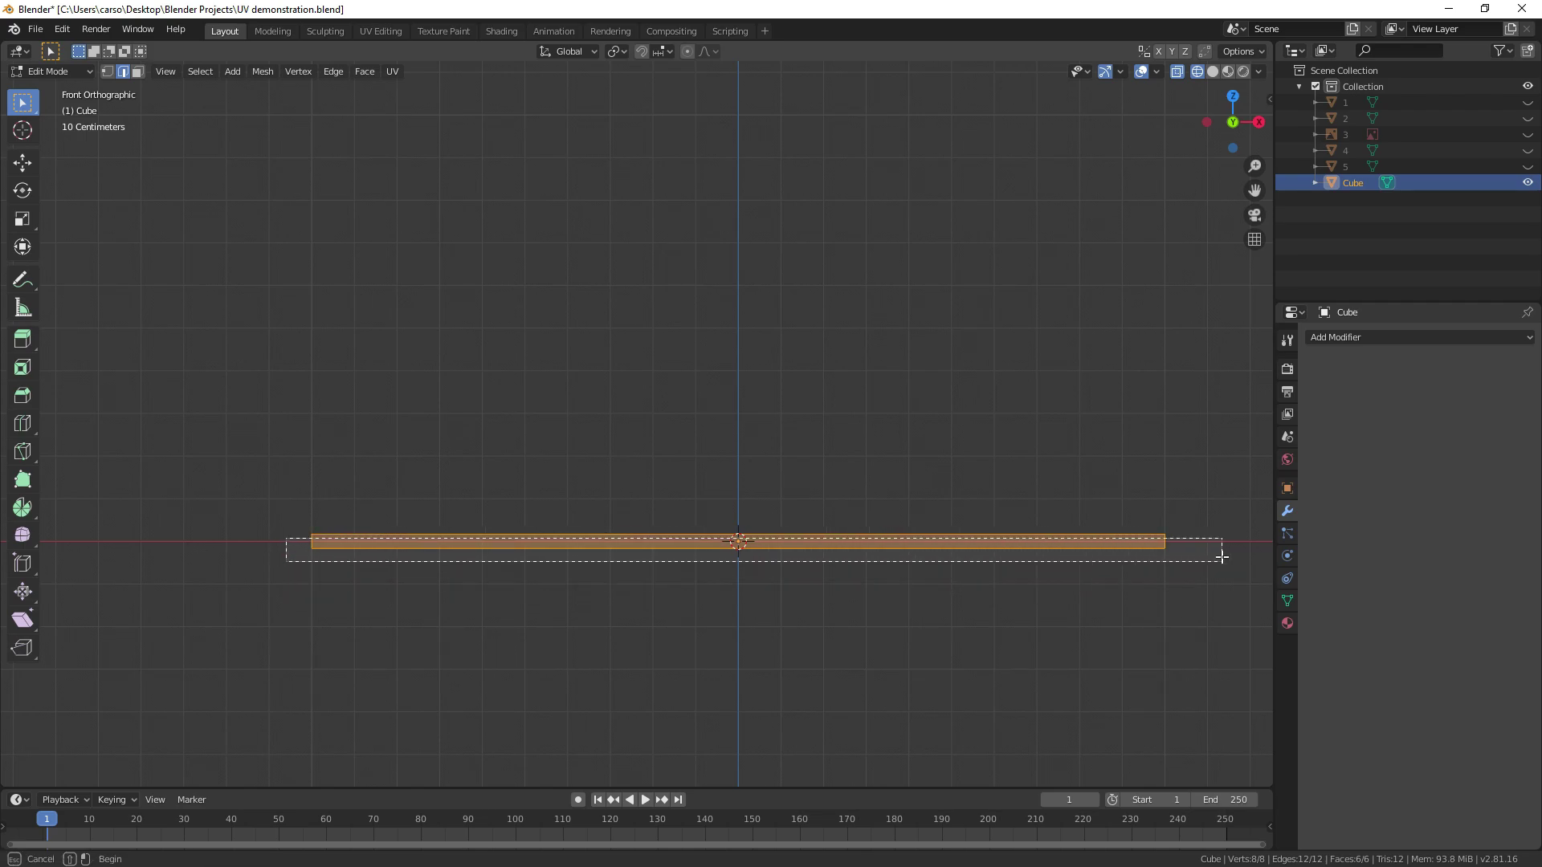
middle_click_drag(1157, 566, 1115, 199)
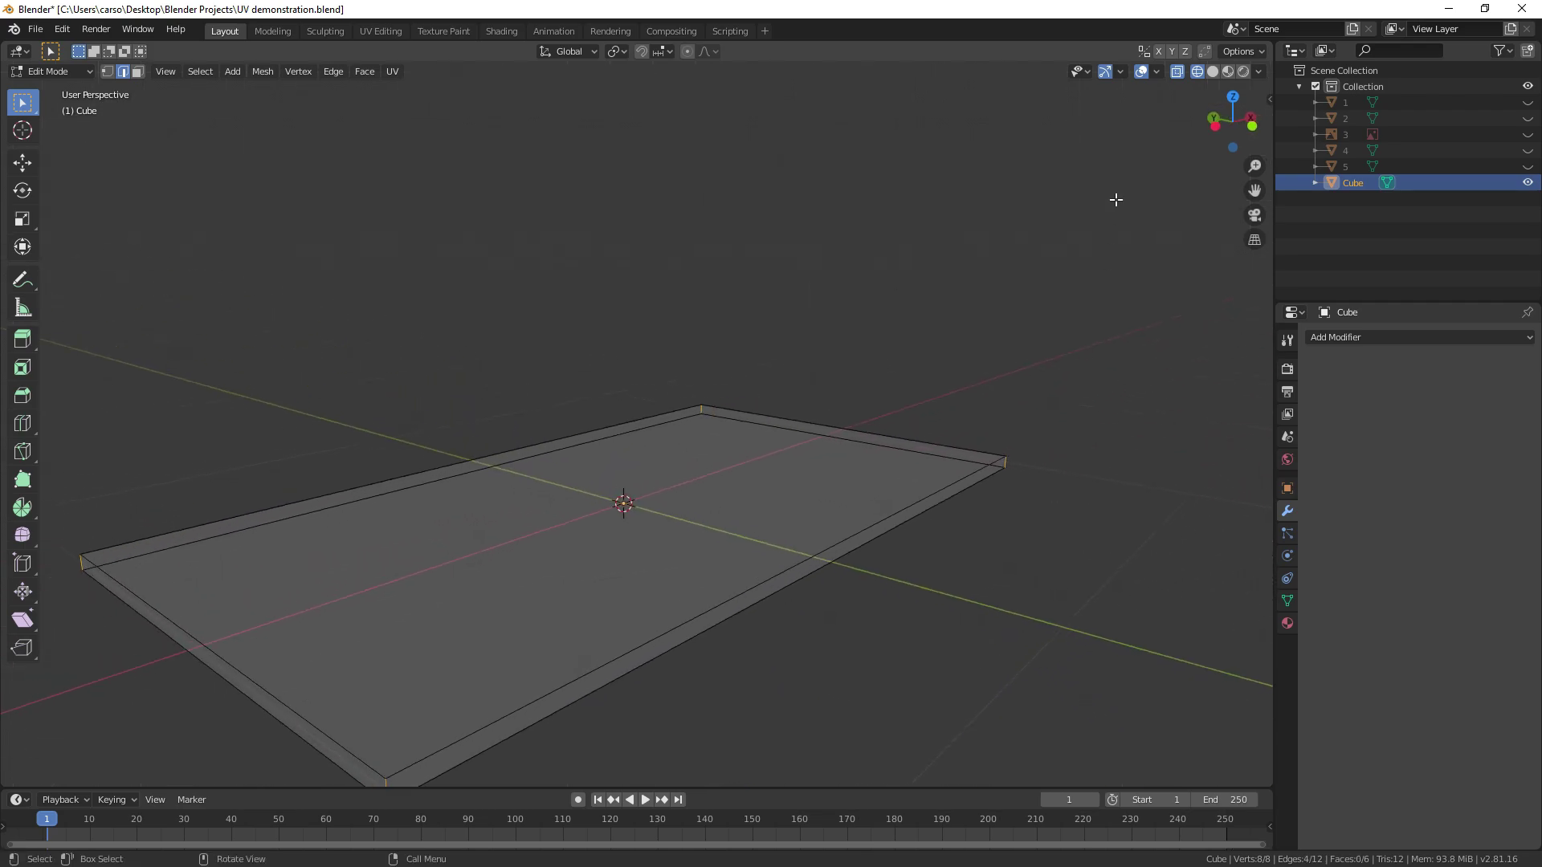
Round the slab's four corners with a 4-segment bevel about 0.37 m wide, and return to Object Mode
left_click(1213, 74)
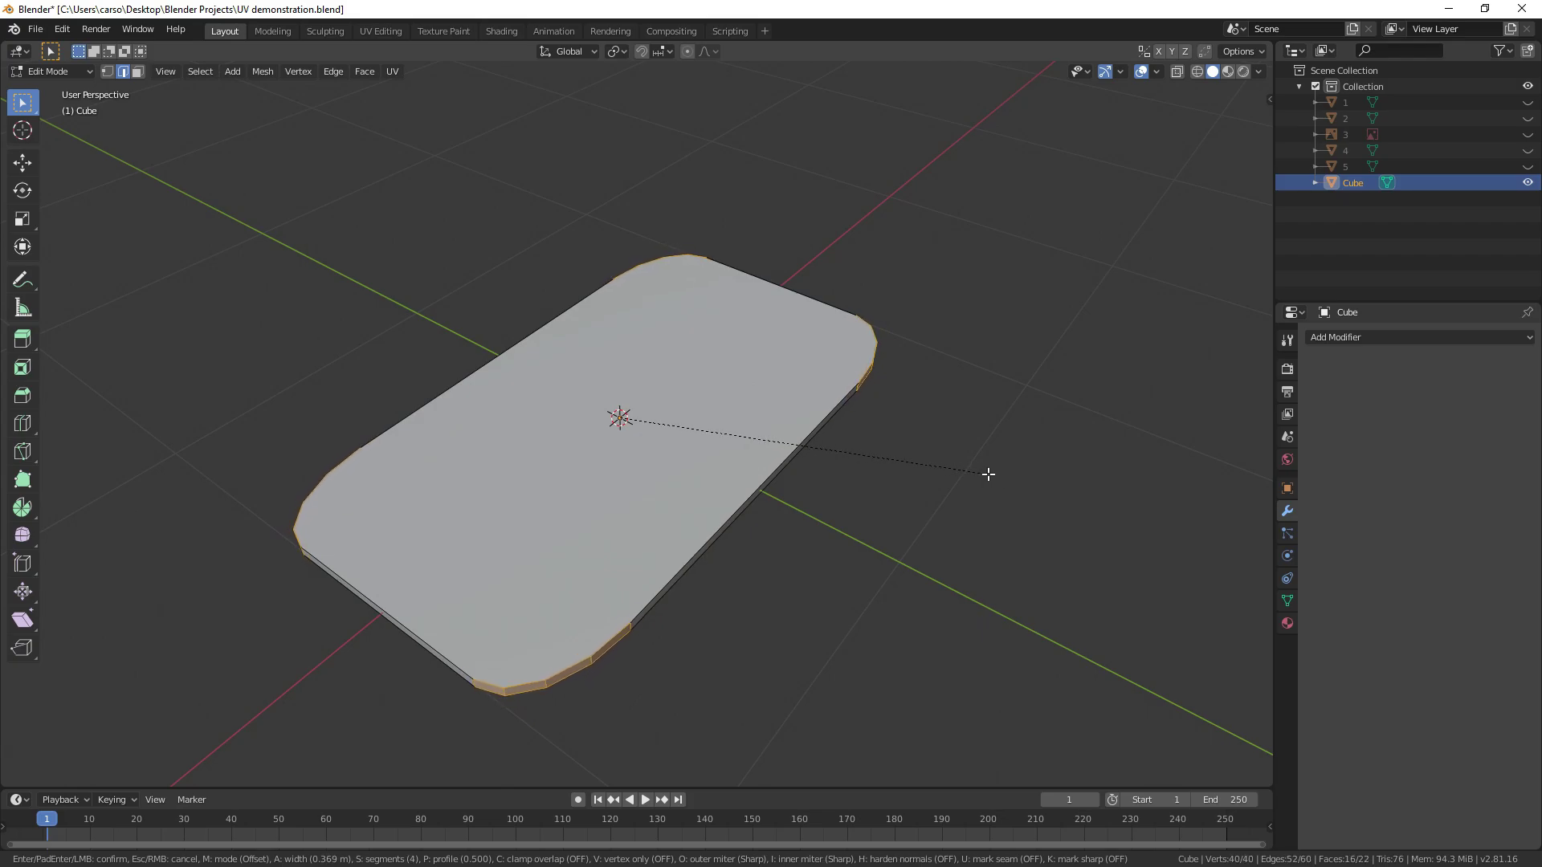
left_click(988, 474)
middle_click_drag(988, 474, 864, 522)
key("Tab")
scroll(859, 449, "down", 1)
right_click(850, 372)
left_click(850, 372)
middle_click_drag(1007, 446, 951, 549, "shift")
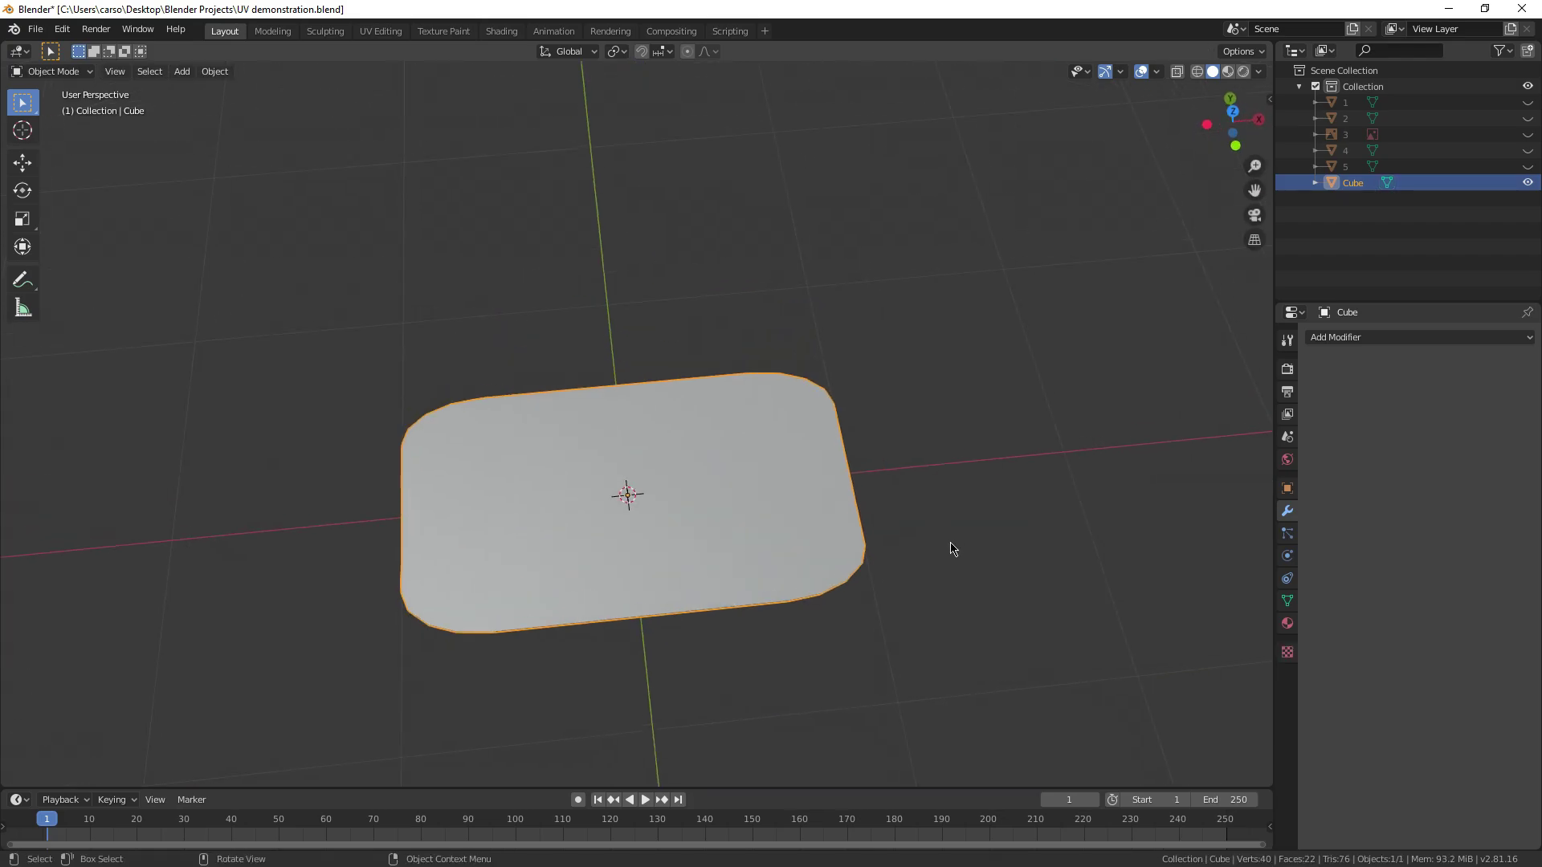
Give the slab a new material in the Shading workspace, with an Image Texture node feeding the Principled BSDF's Base Color
key("KP_7")
left_click(493, 31)
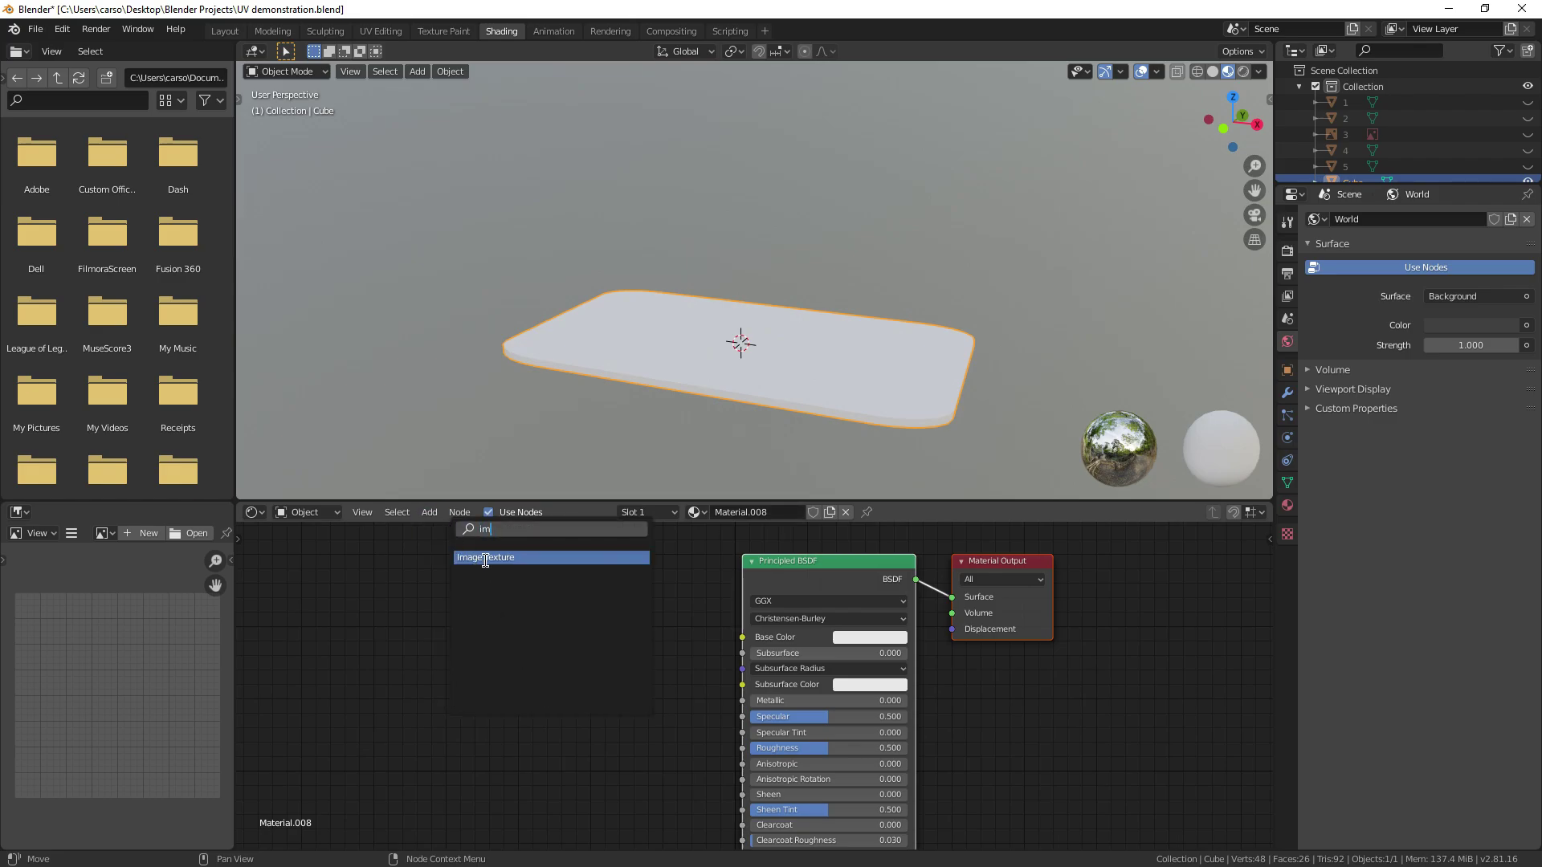
left_click(485, 558)
left_click_drag(757, 643, 742, 637)
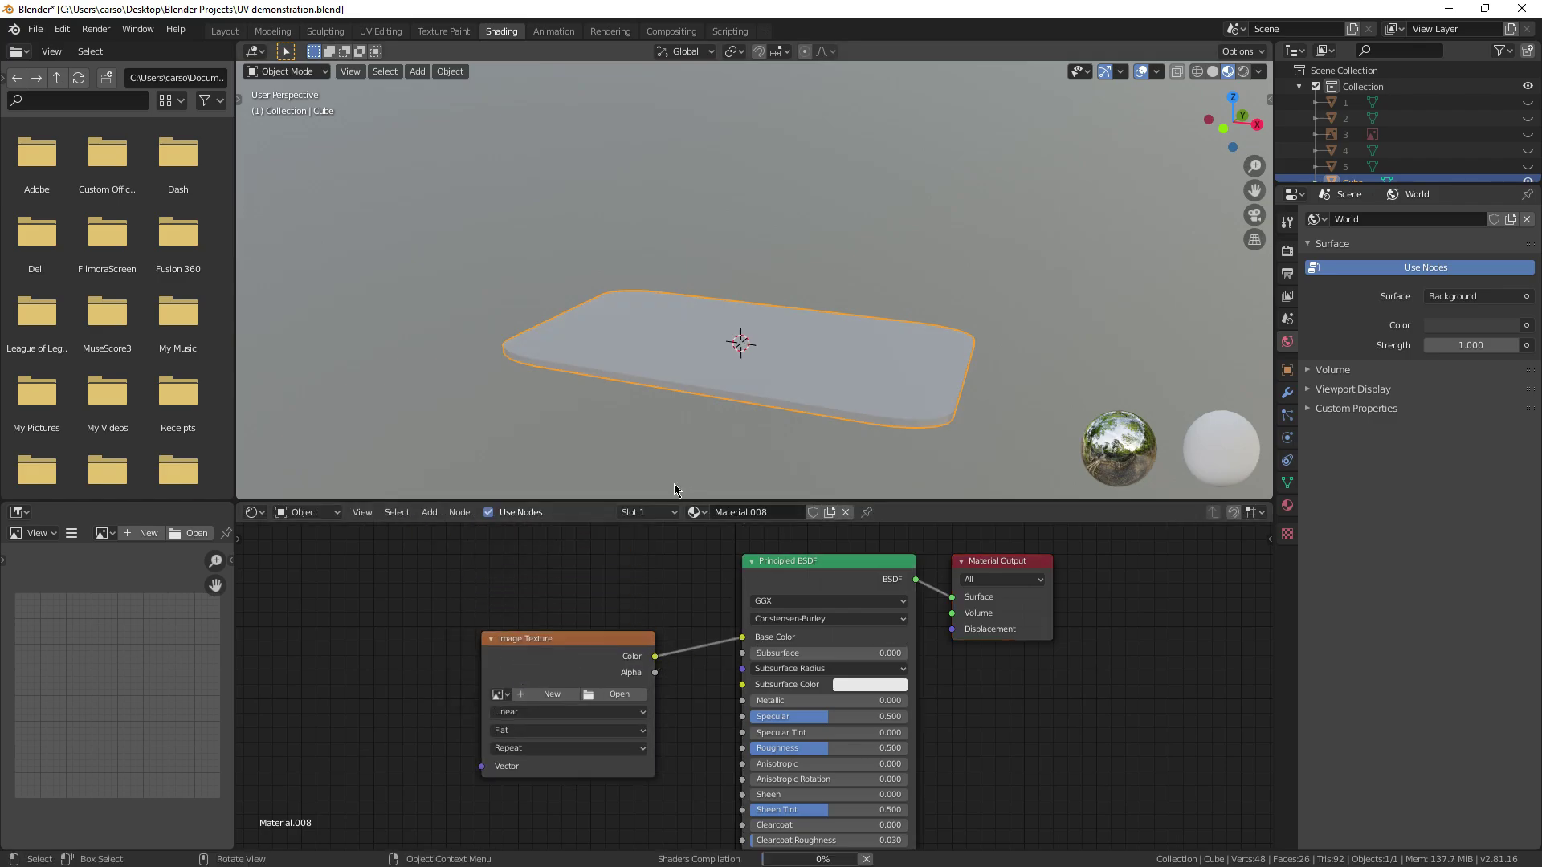
middle_click_drag(673, 482, 667, 407)
mouse_move(681, 327)
middle_mouse_down()
mouse_move(923, 189)
mouse_move(720, 286)
mouse_move(715, 271)
mouse_move(788, 286)
middle_mouse_up()
With iphone.png as the UV Editing image, select the whole slab in top view and unwrap it with Project From View
left_click(379, 30)
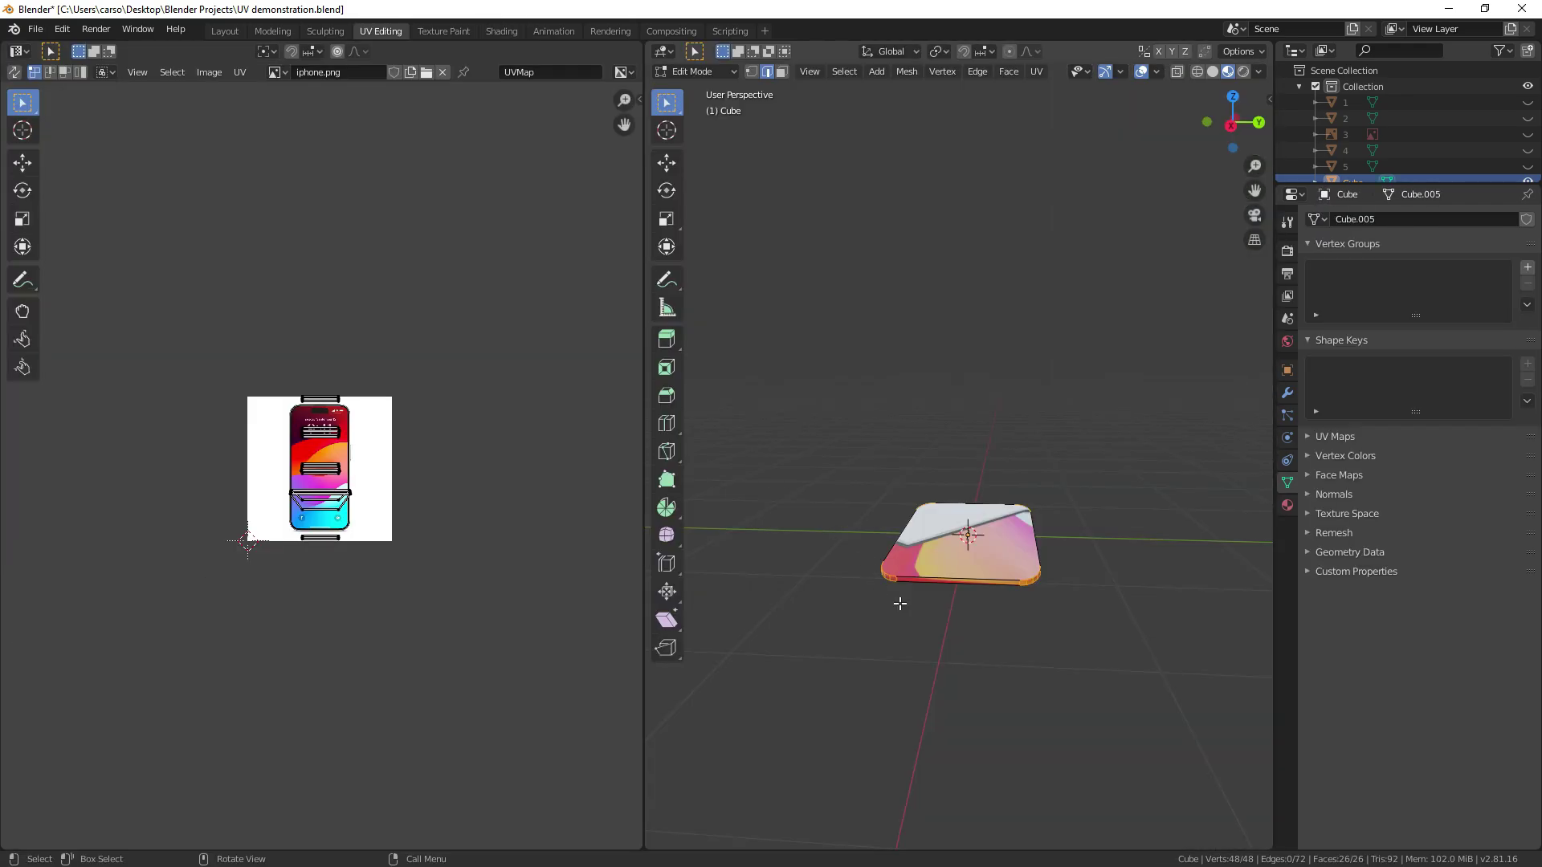
scroll(901, 605, "up", 3)
middle_click_drag(901, 604, 962, 625)
key("KP_7")
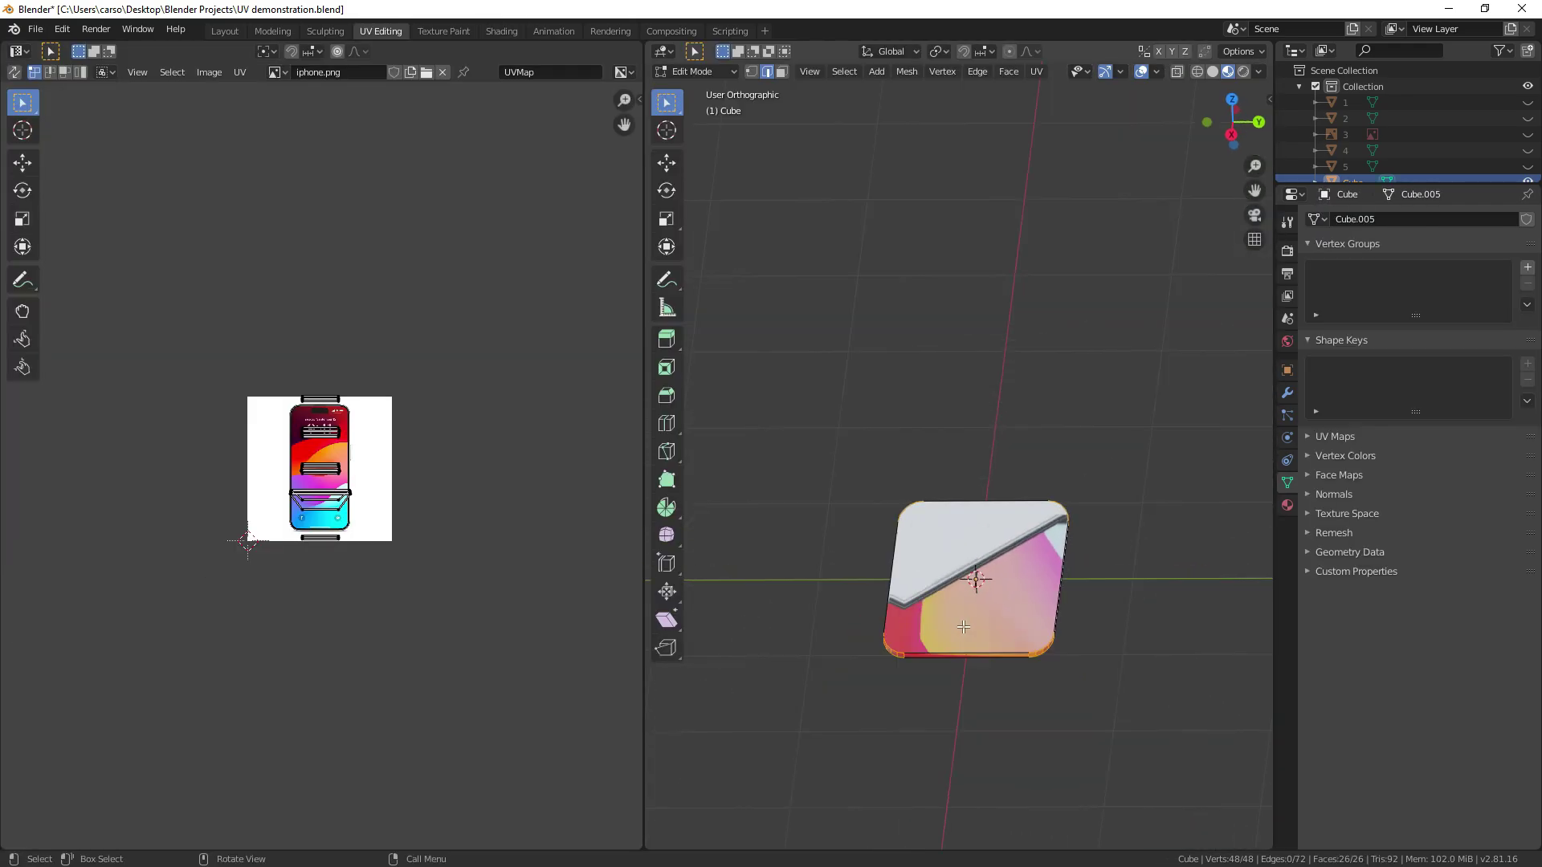
middle_click_drag(1037, 539, 916, 597, "shift")
key("a")
scroll(978, 543, "up", 2)
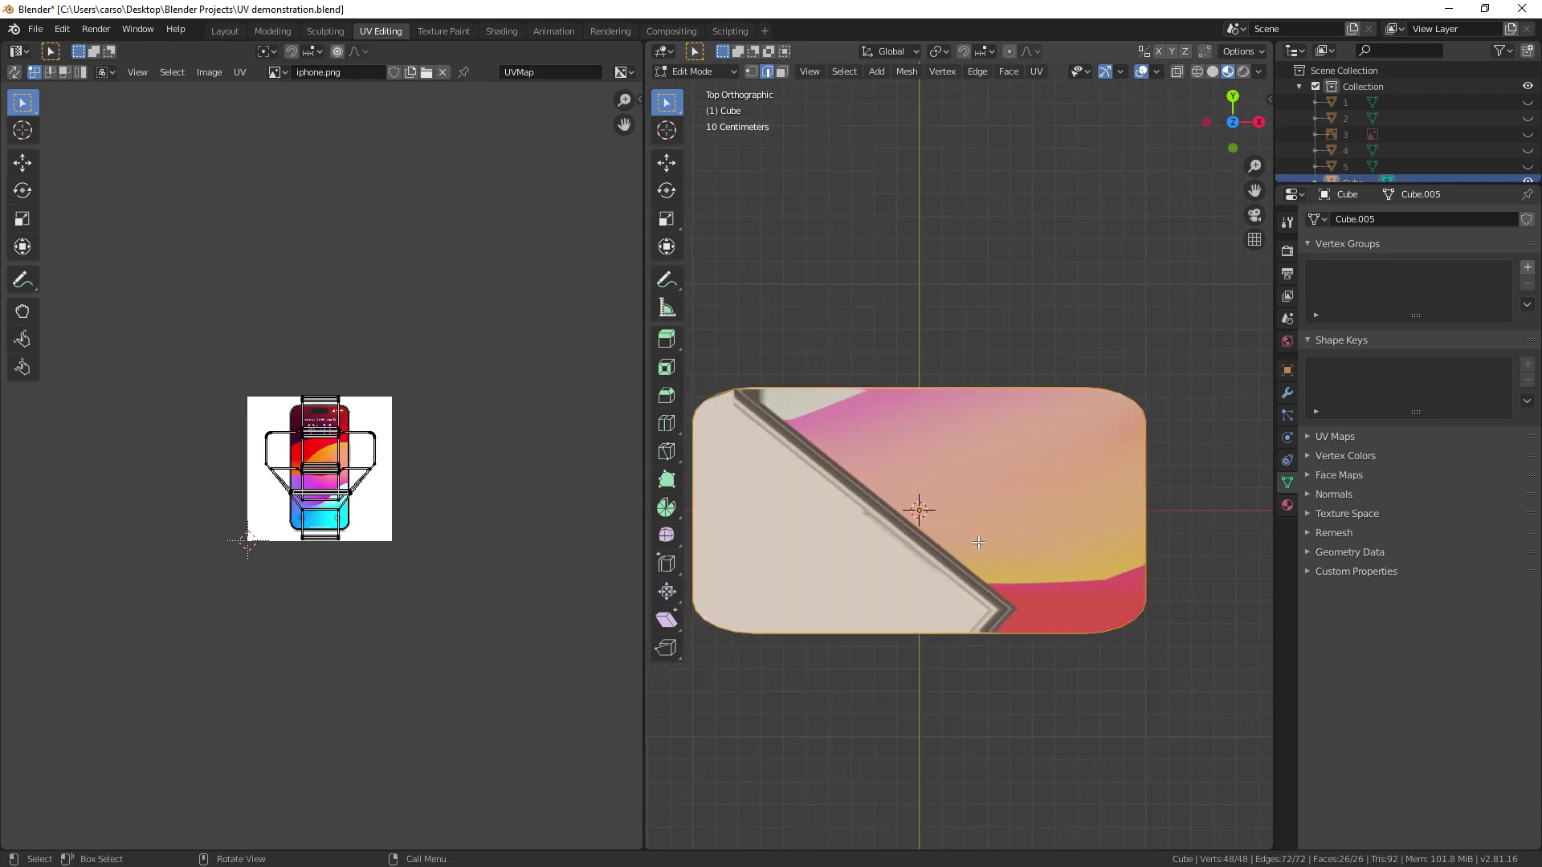
key("u")
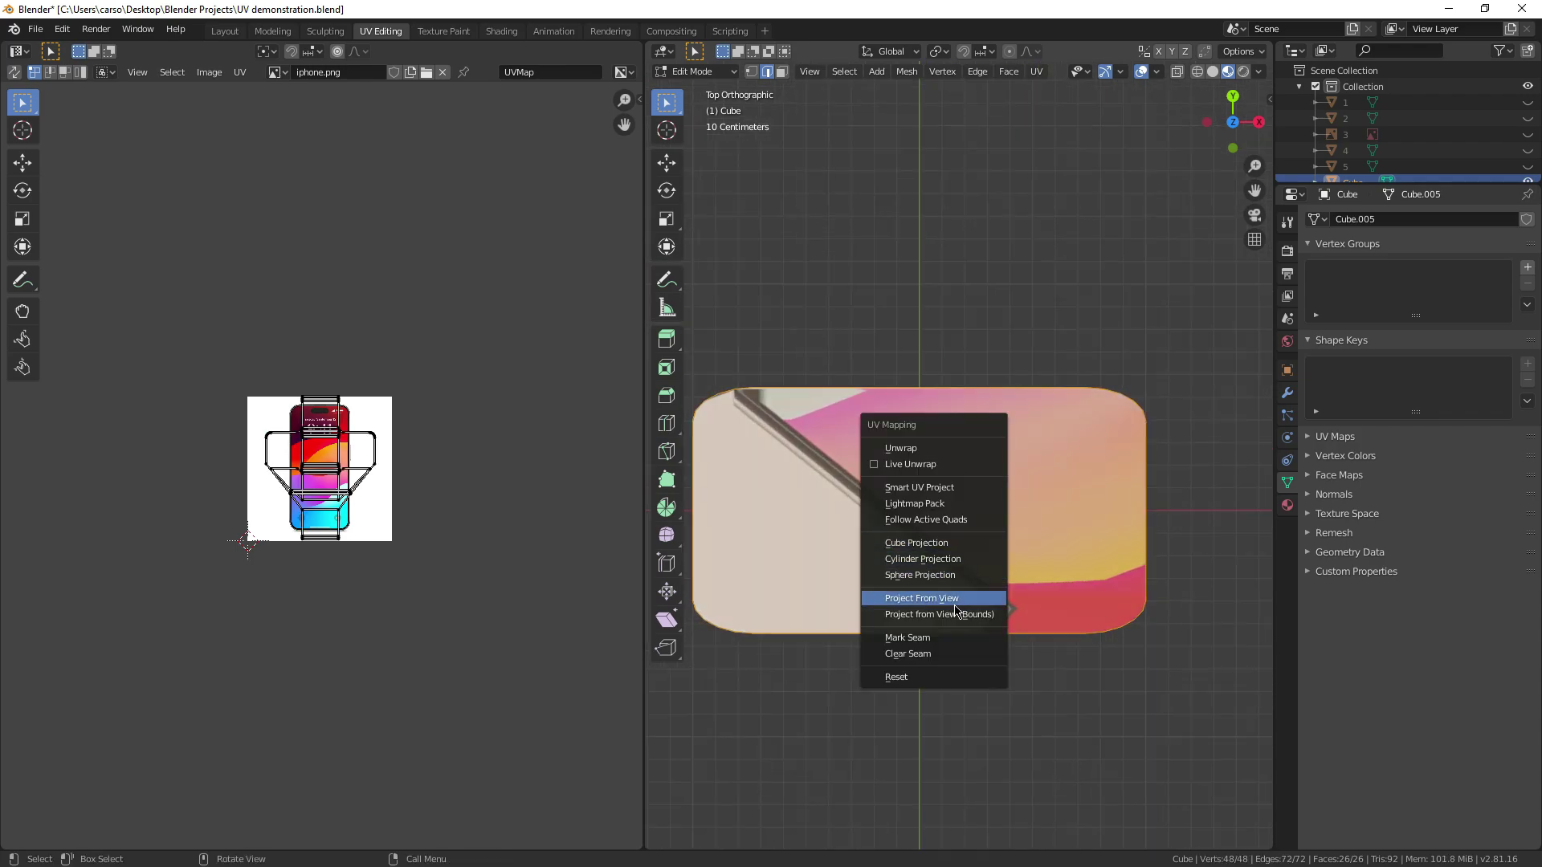
left_click(954, 604)
Rotate the slab's UVs by 90°, then scale and move them to fit the phone's outline in iphone.png
scroll(430, 578, "up", 5)
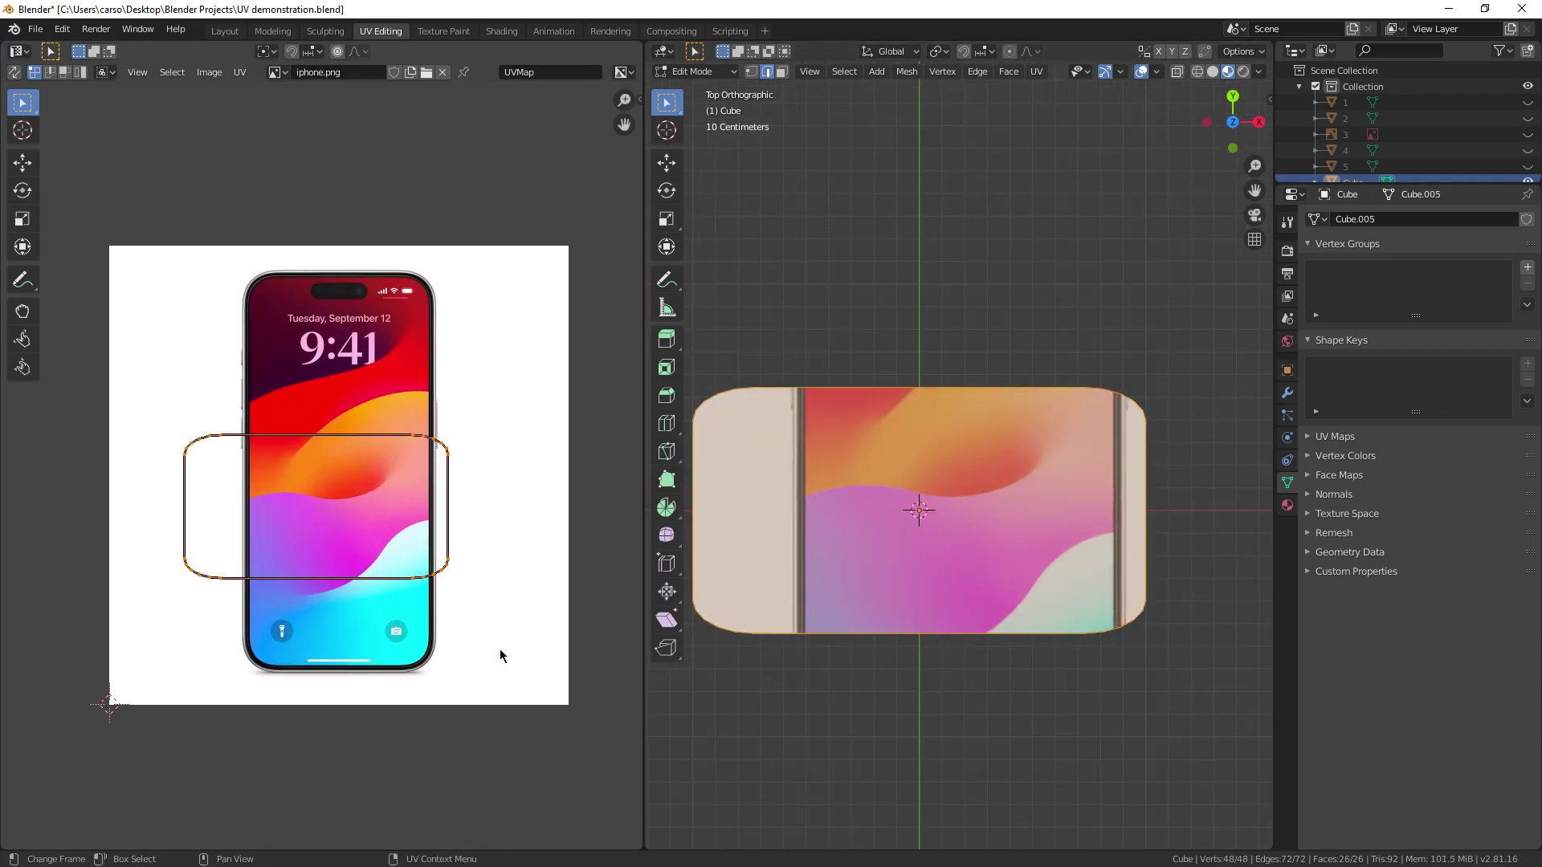
type("90")
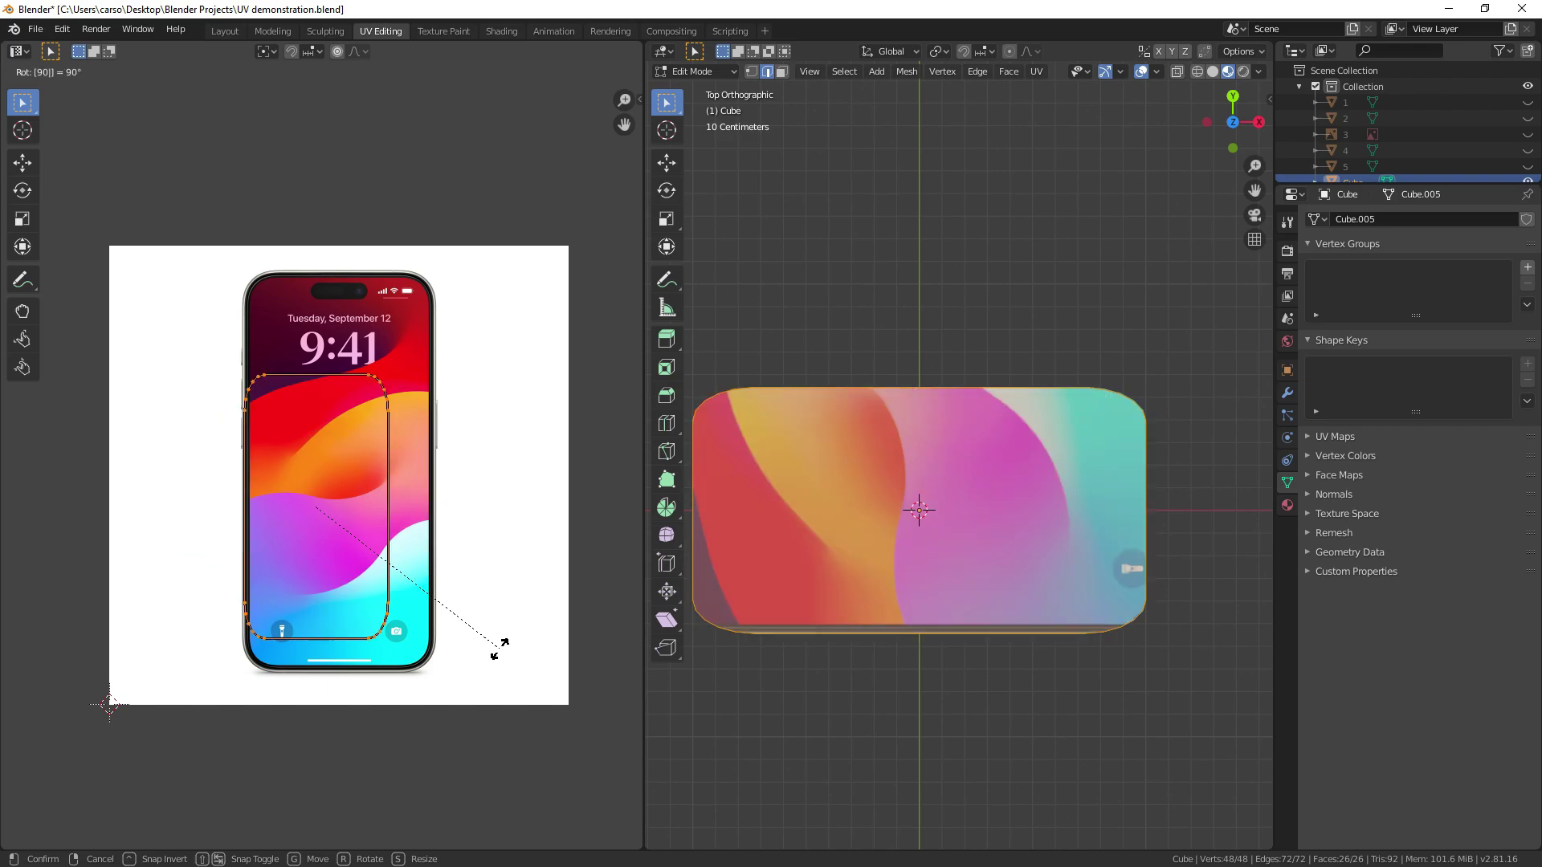
left_click(447, 671)
key("g")
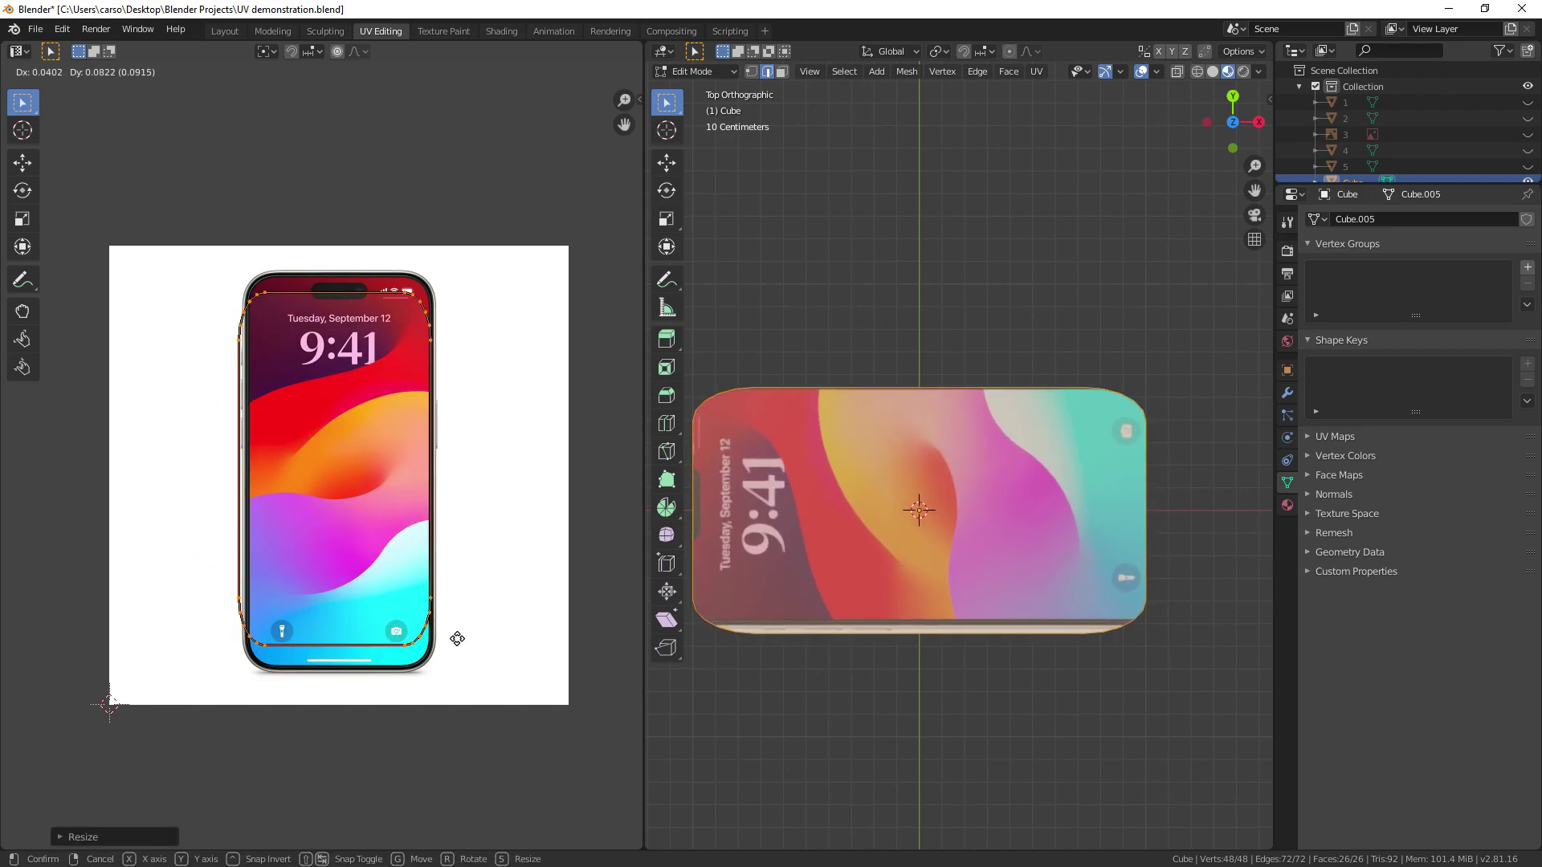
left_click(511, 641)
key("s")
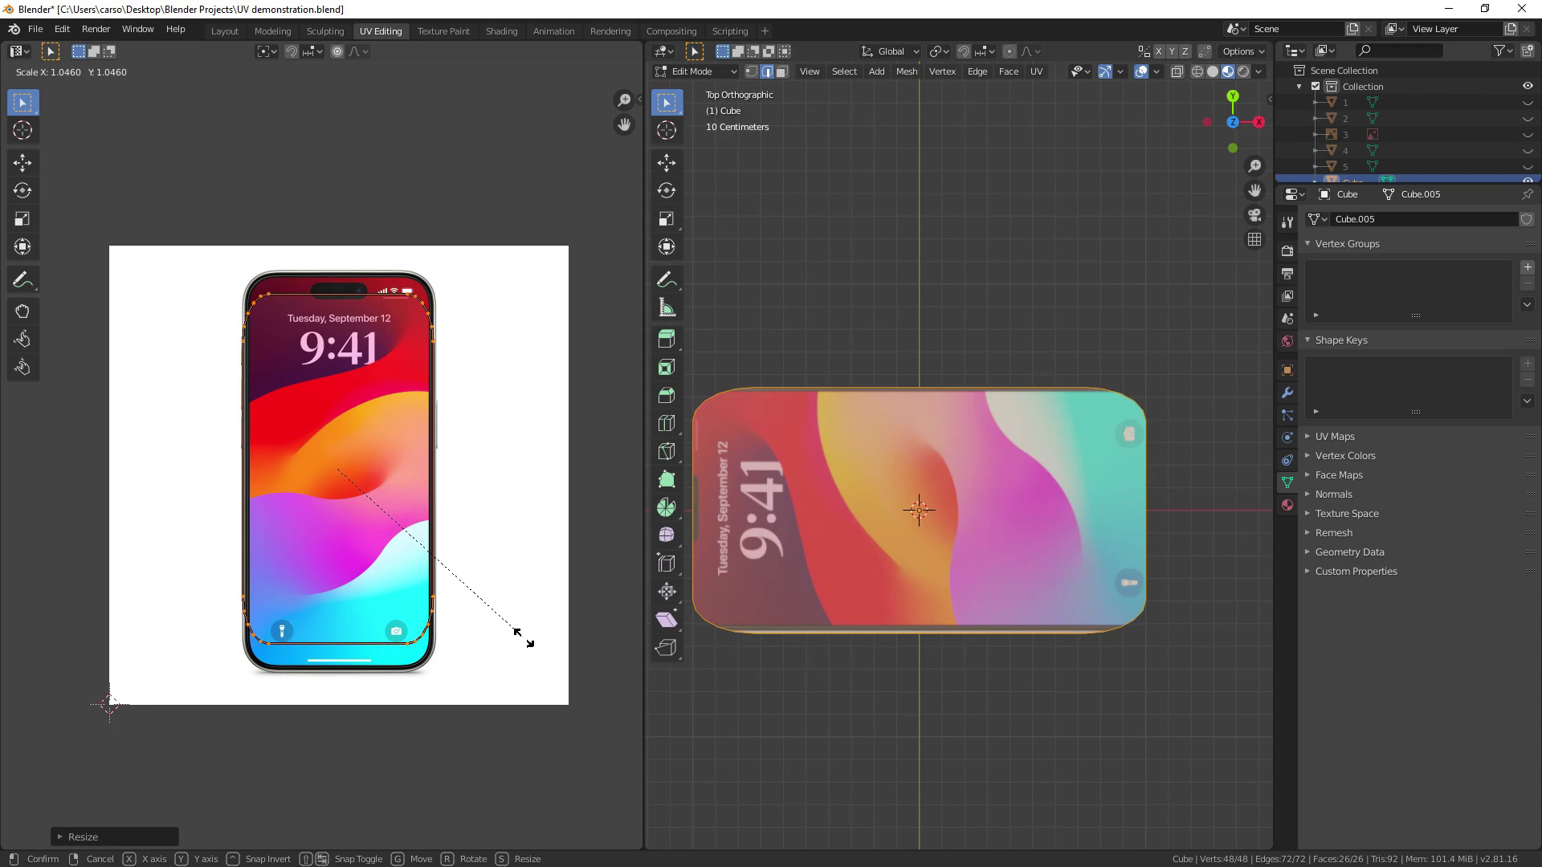
key("g")
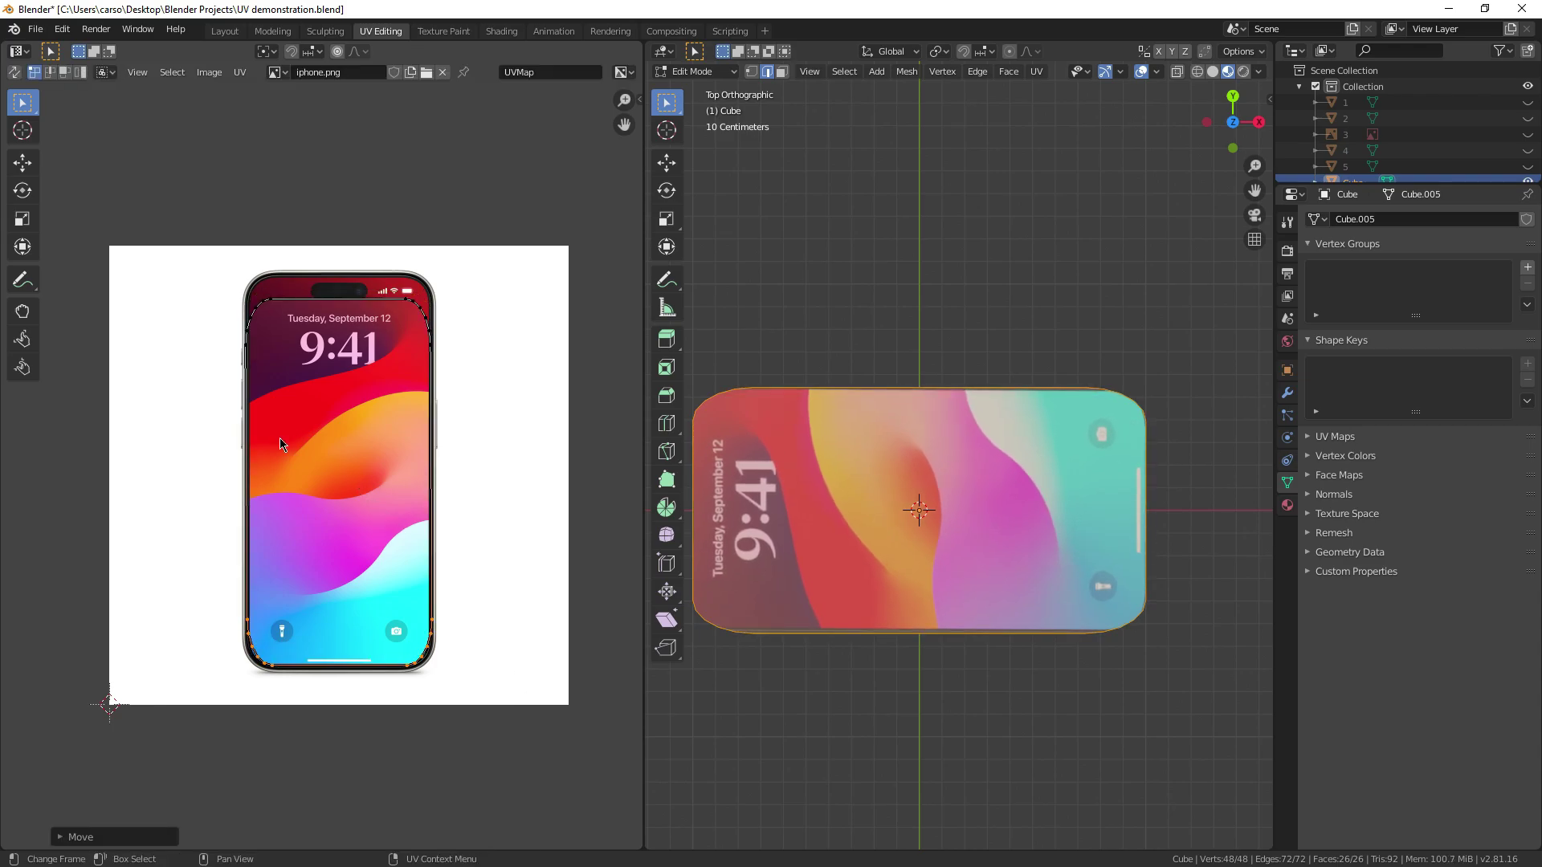
left_click_drag(530, 410, 533, 406)
key("g")
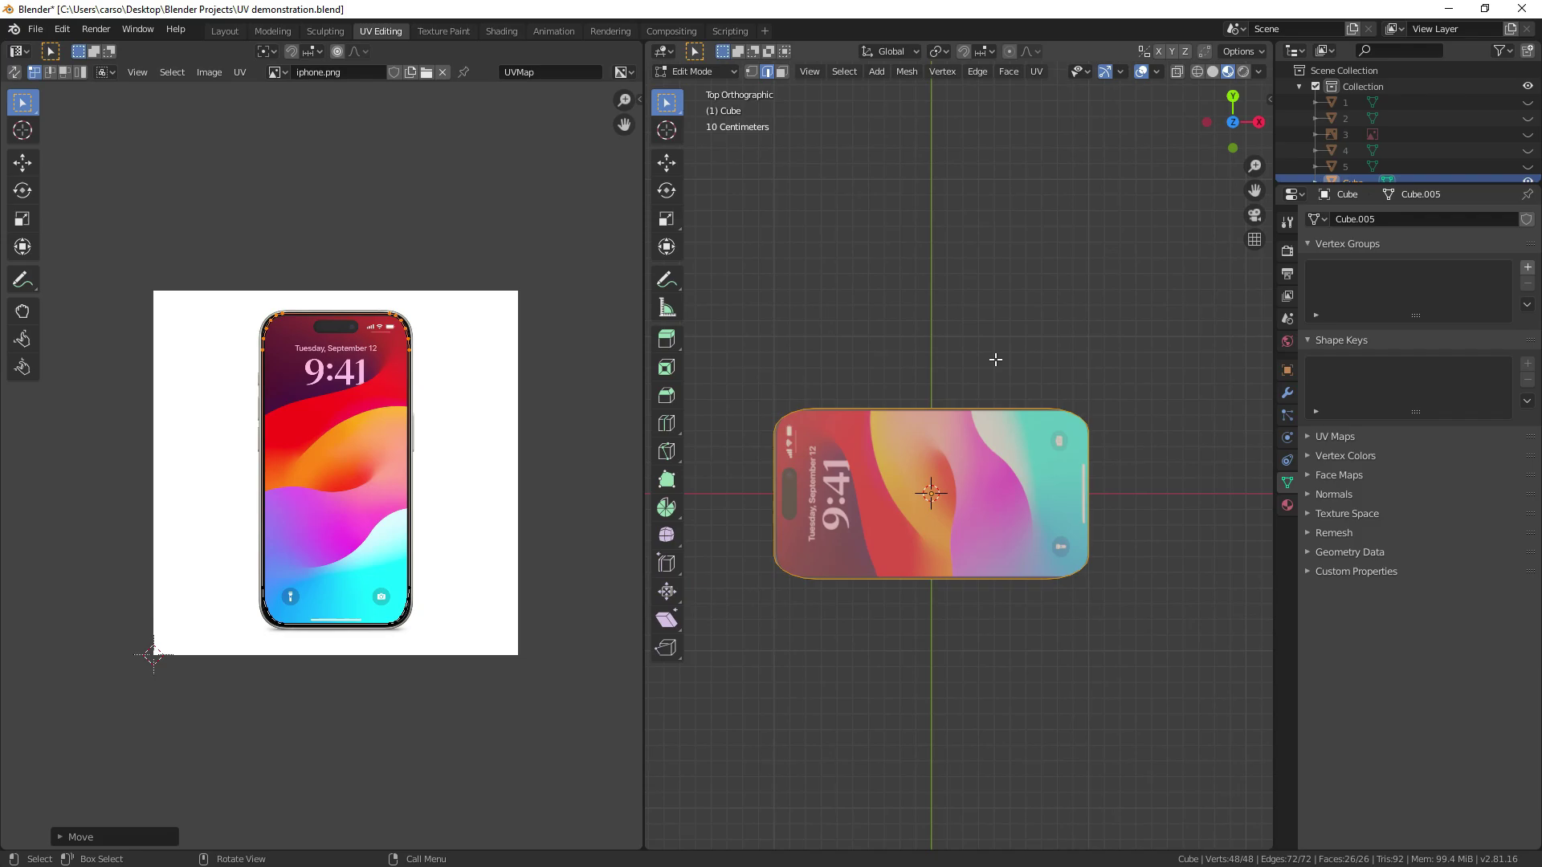
Check the textured phone's edges in Object Mode, then unwrap all its side faces with Smart UV Project
key("Tab")
middle_click_drag(994, 358, 1015, 414)
scroll(1018, 417, "up", 3)
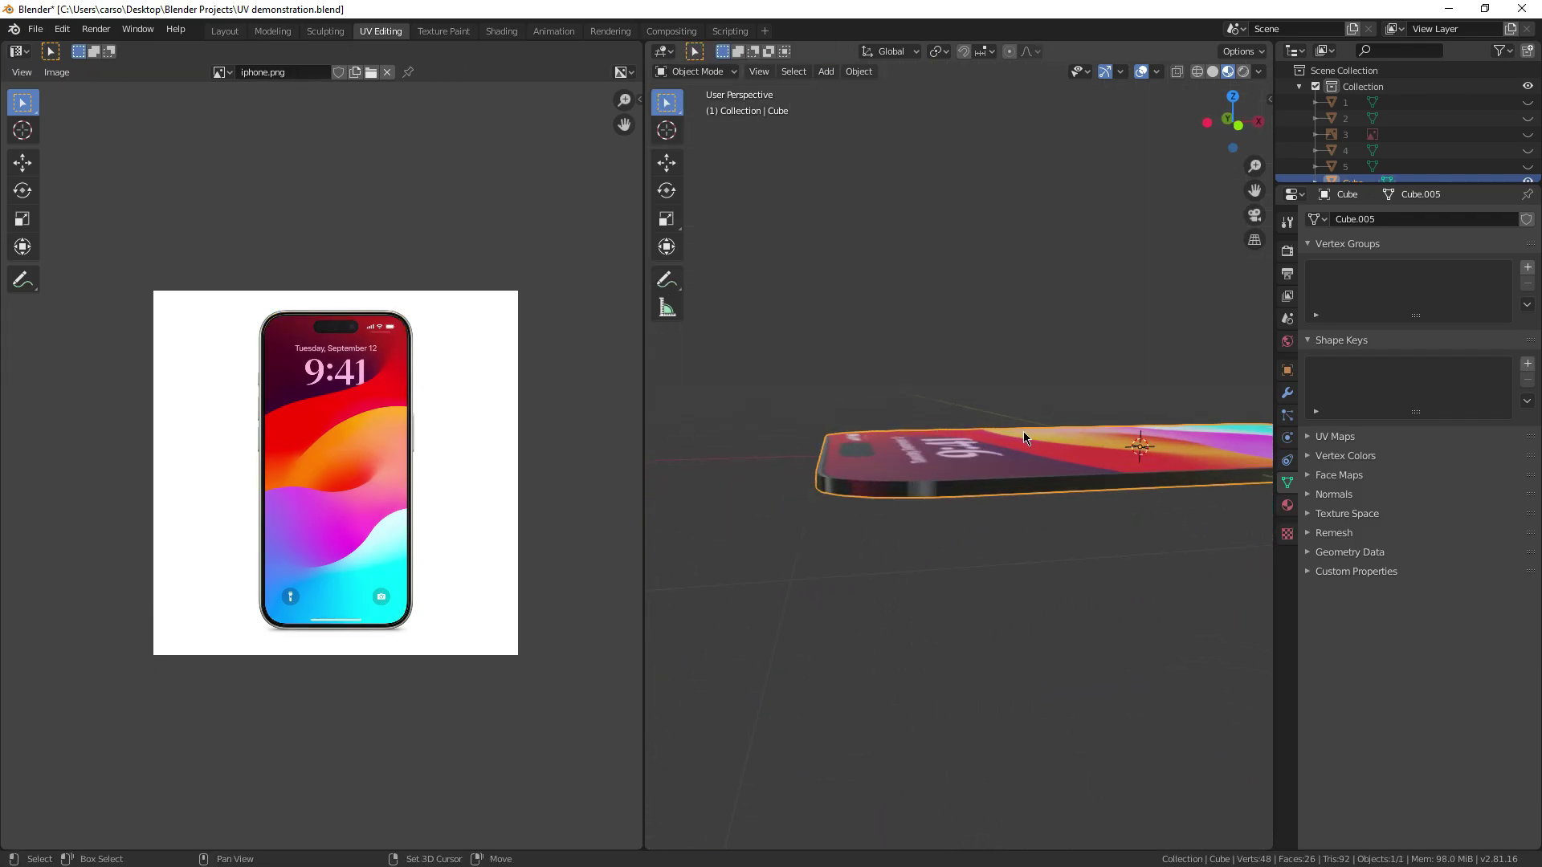
key("Tab")
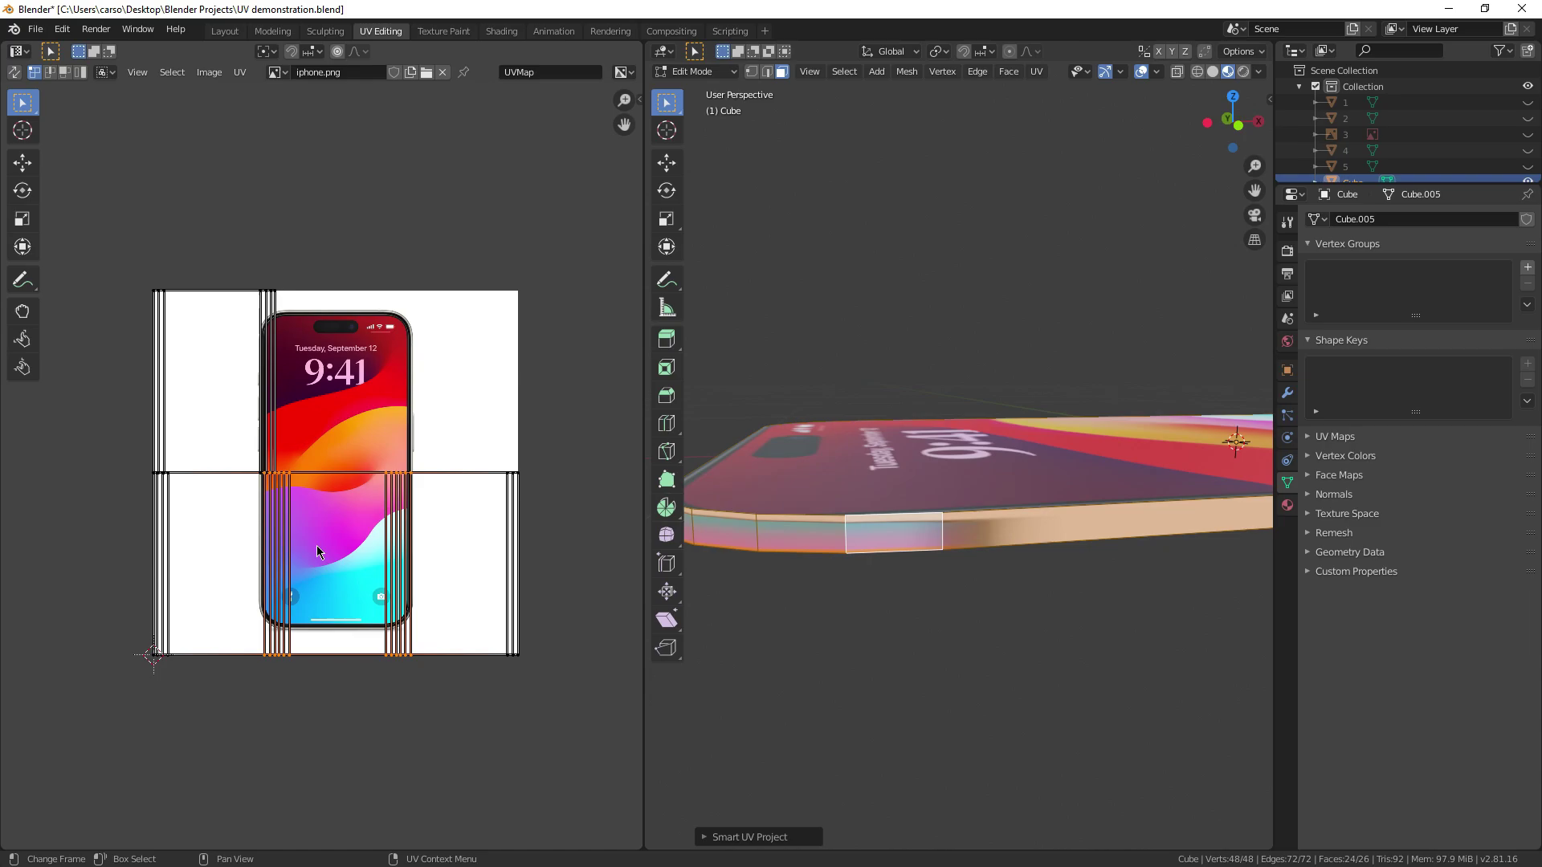
Select all the UVs of the phone's side faces and collapse them to a single point by scaling them to 0
scroll(323, 466, "up", 2)
key("s")
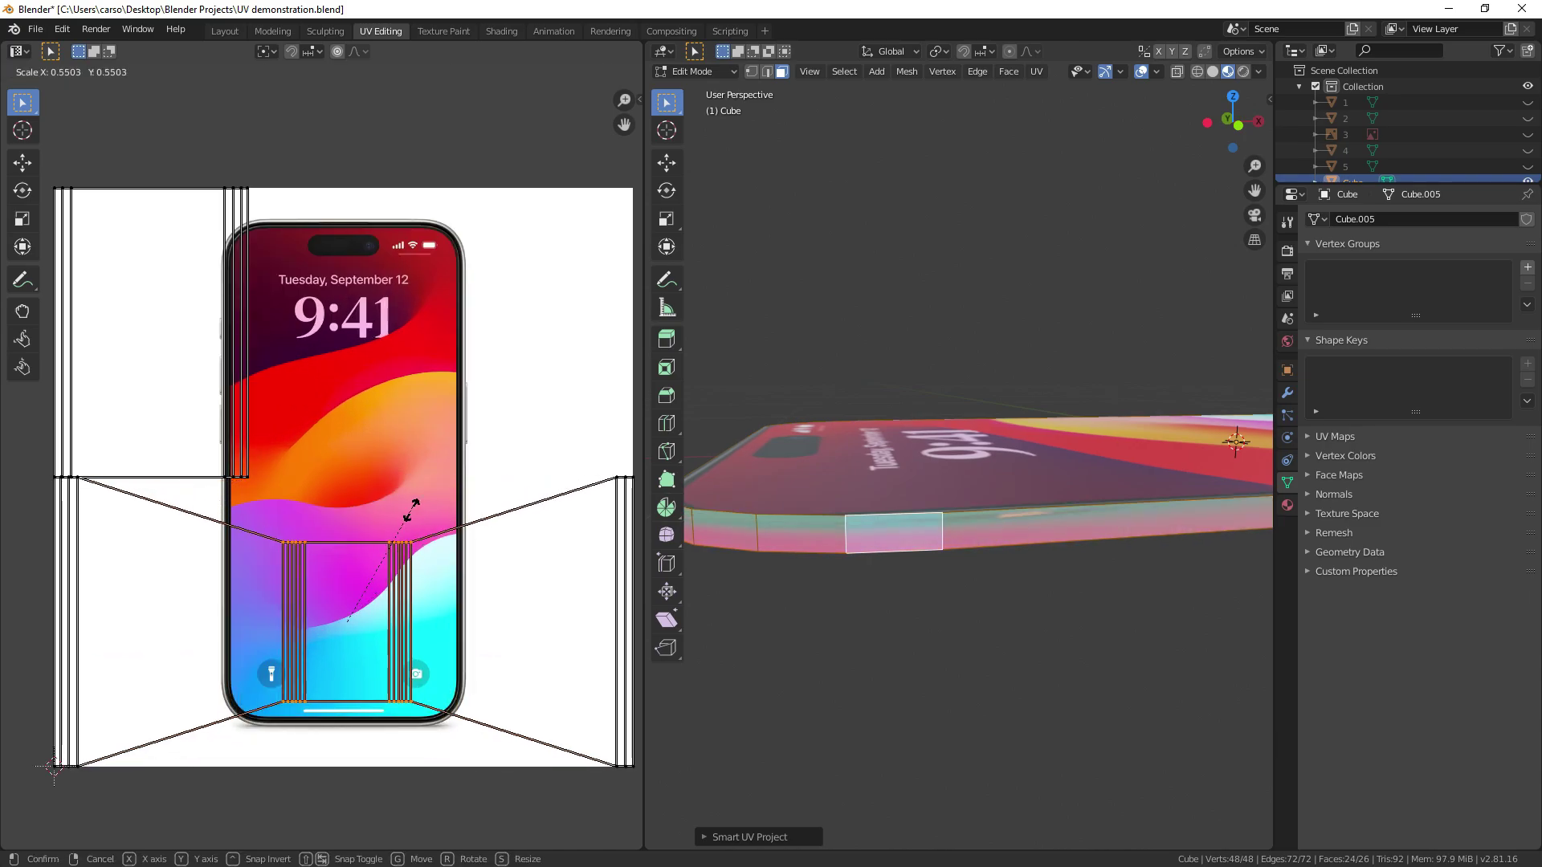
left_click(410, 522)
key("a")
scroll(411, 522, "down", 3)
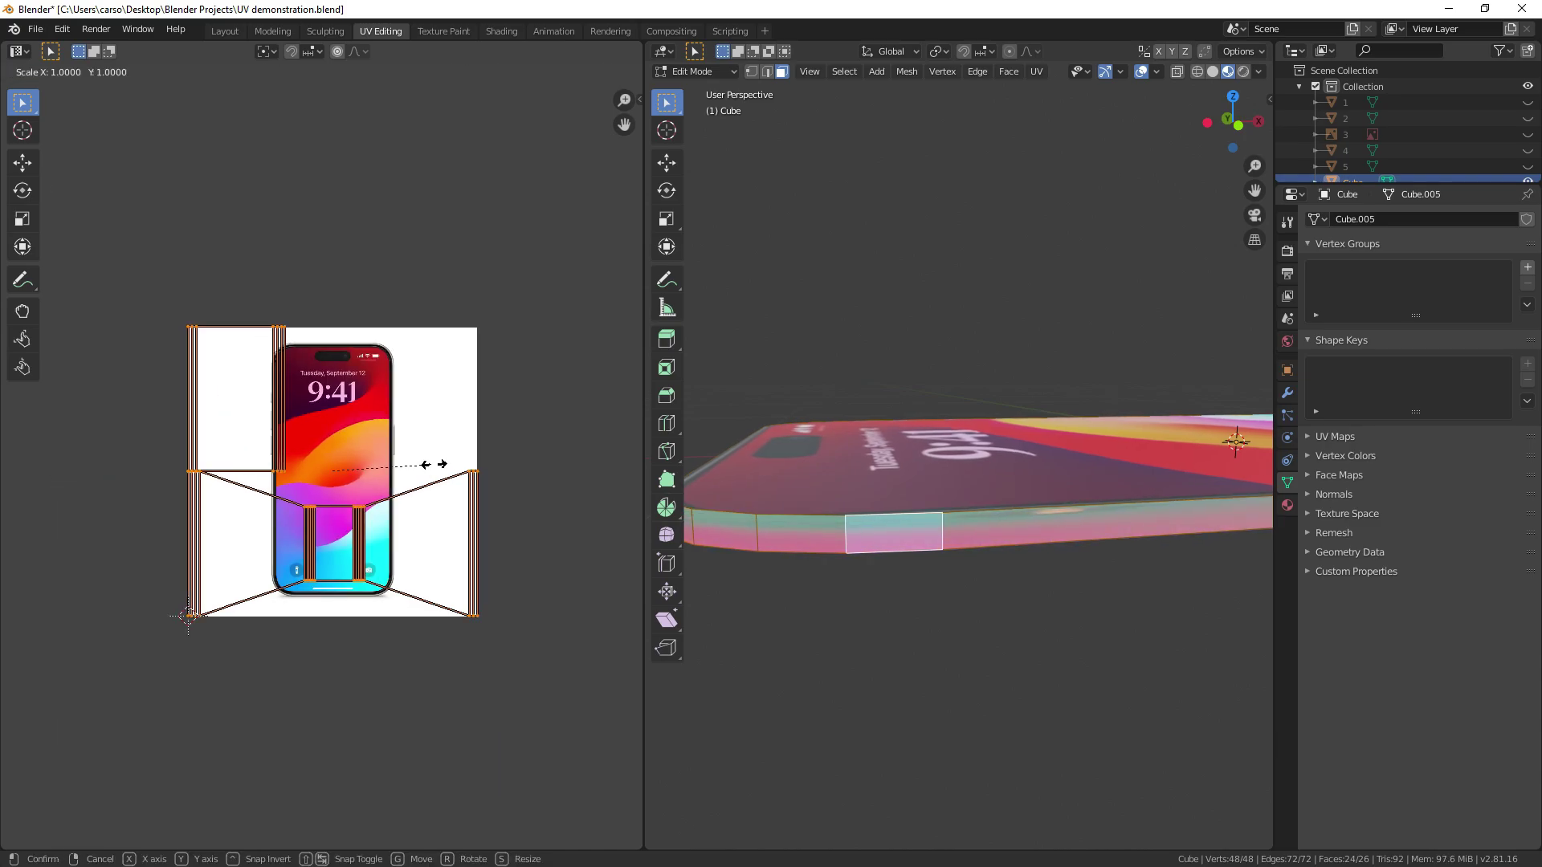
key("0")
key("Return")
scroll(354, 503, "up", 4)
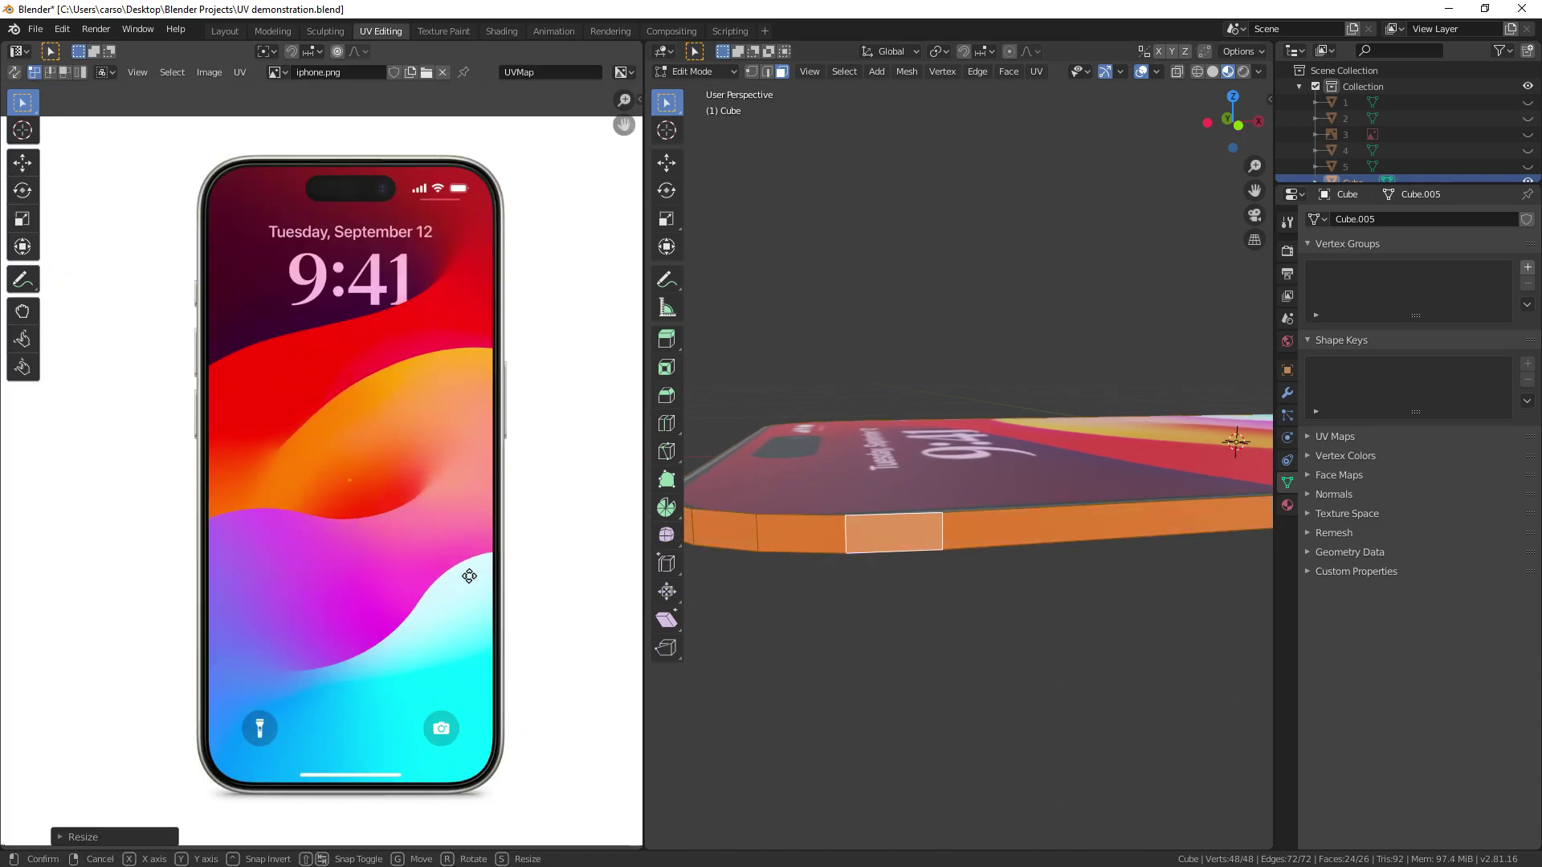
Move the collapsed side-face UVs onto the dark border around the phone's screen in iphone.png
key("g")
left_click(323, 598)
middle_click_drag(266, 615, 394, 693)
key("g")
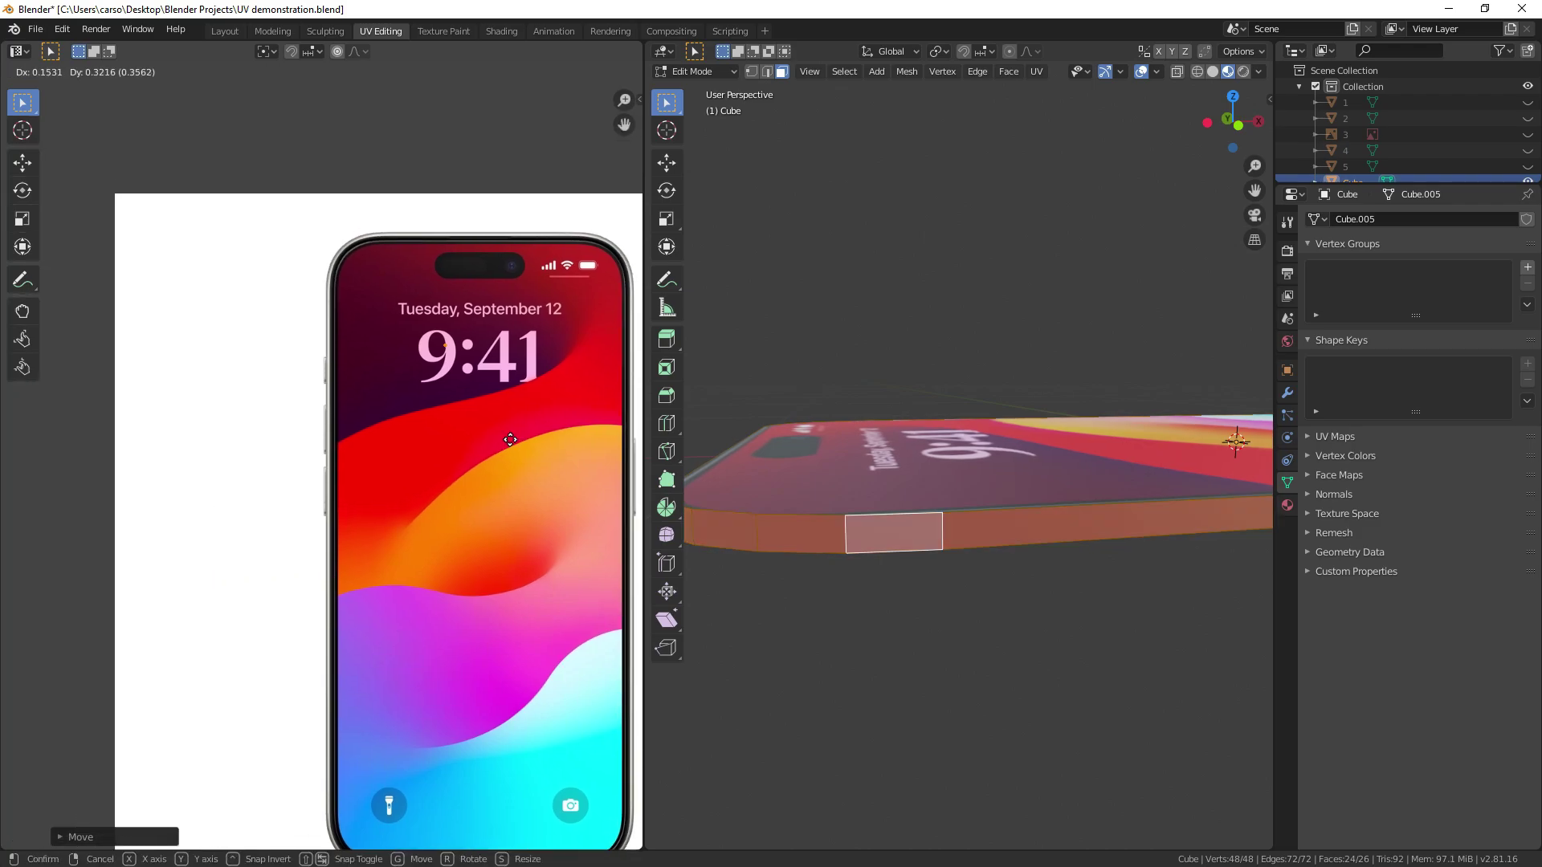
left_click(536, 365)
Select the phone's bottom face, scale its UVs to 0, and move them onto the dark border in iphone.png
scroll(1063, 613, "down", 4)
middle_click_drag(1063, 613, 1057, 496)
left_click(1052, 391)
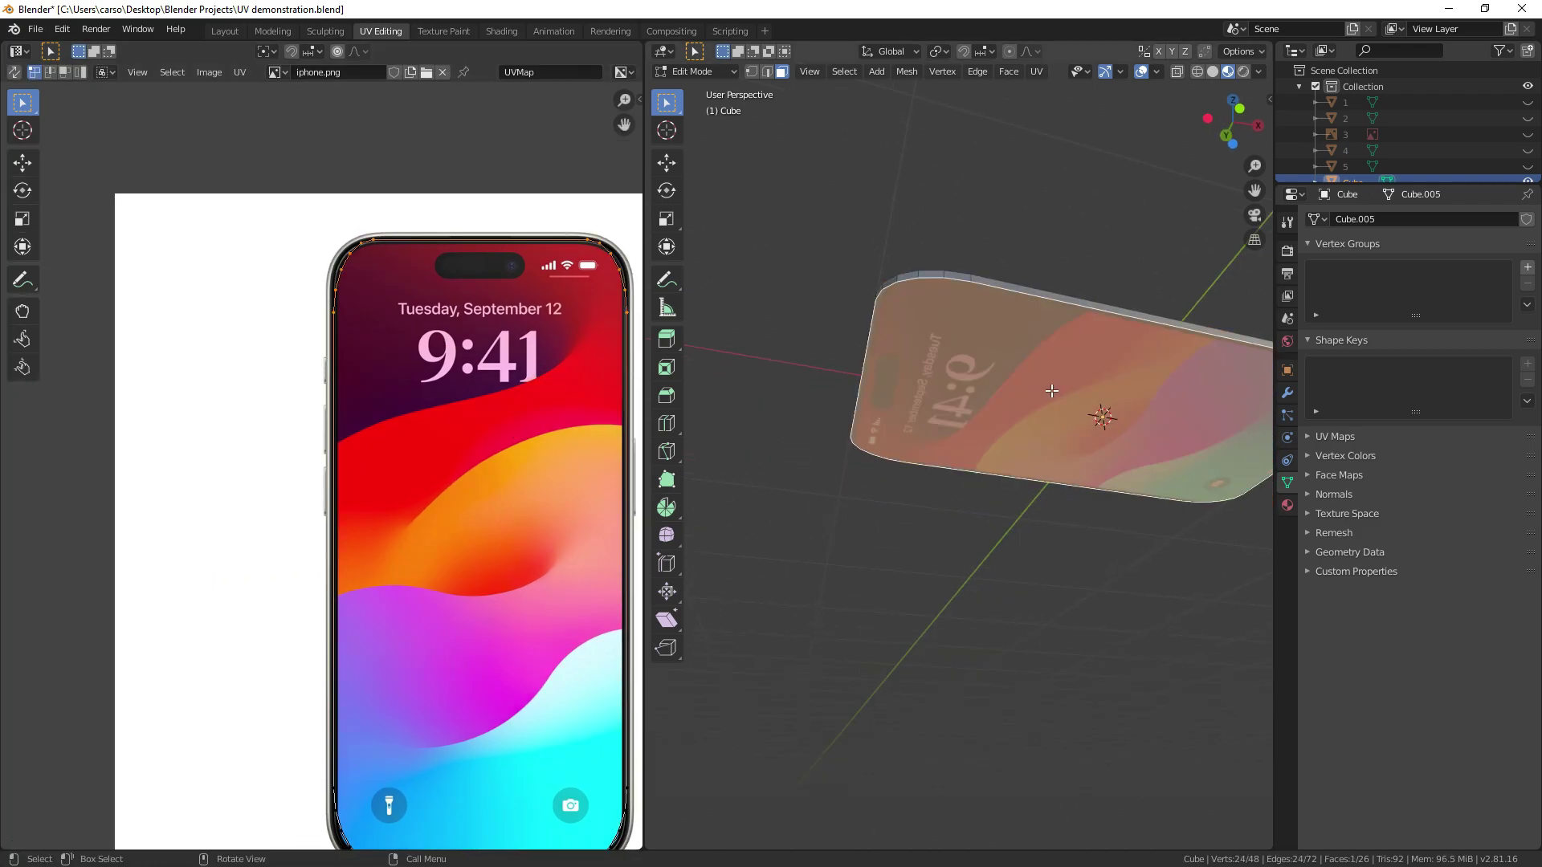
scroll(522, 509, "down", 4)
key("ctrl+z")
key("s")
key("0")
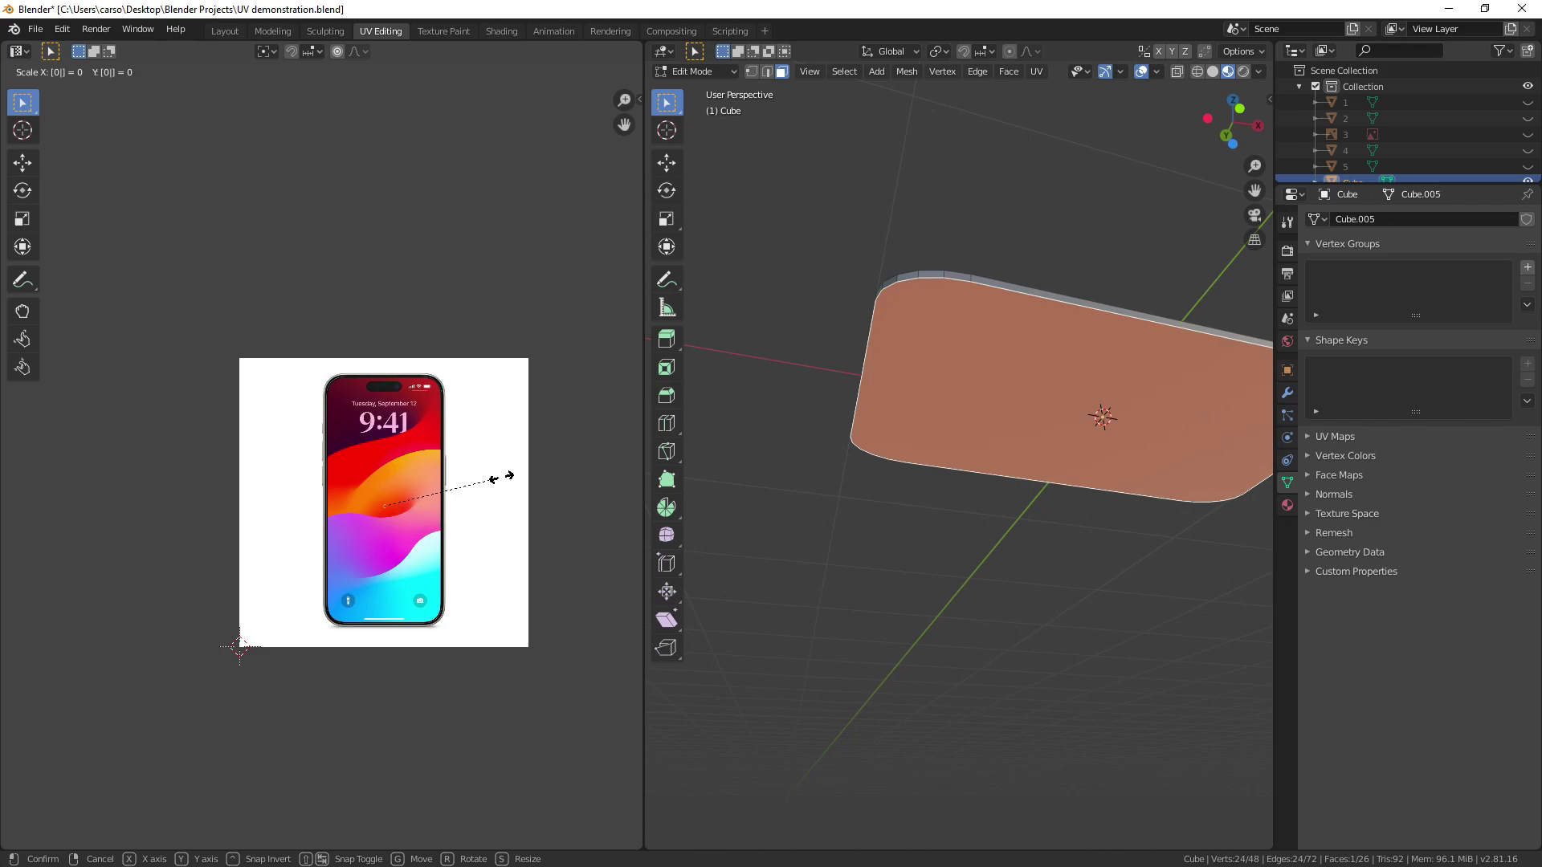
scroll(502, 484, "up", 6)
key("g")
left_click(521, 199)
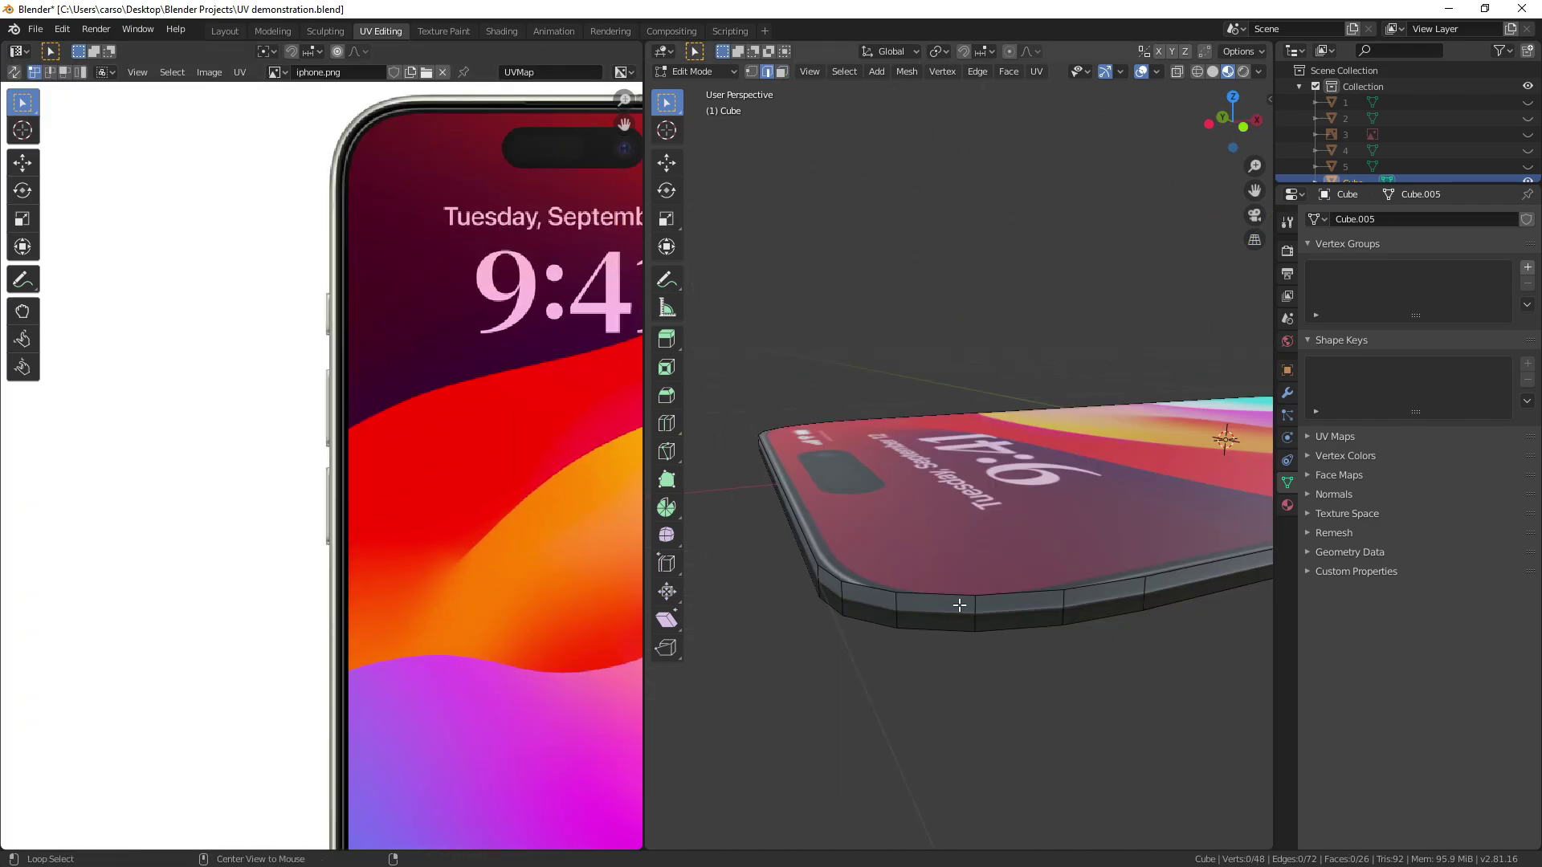
Bevel the edge loops around the phone's top and bottom faces, then return to Object Mode and deselect the phone
left_click(955, 614, "alt")
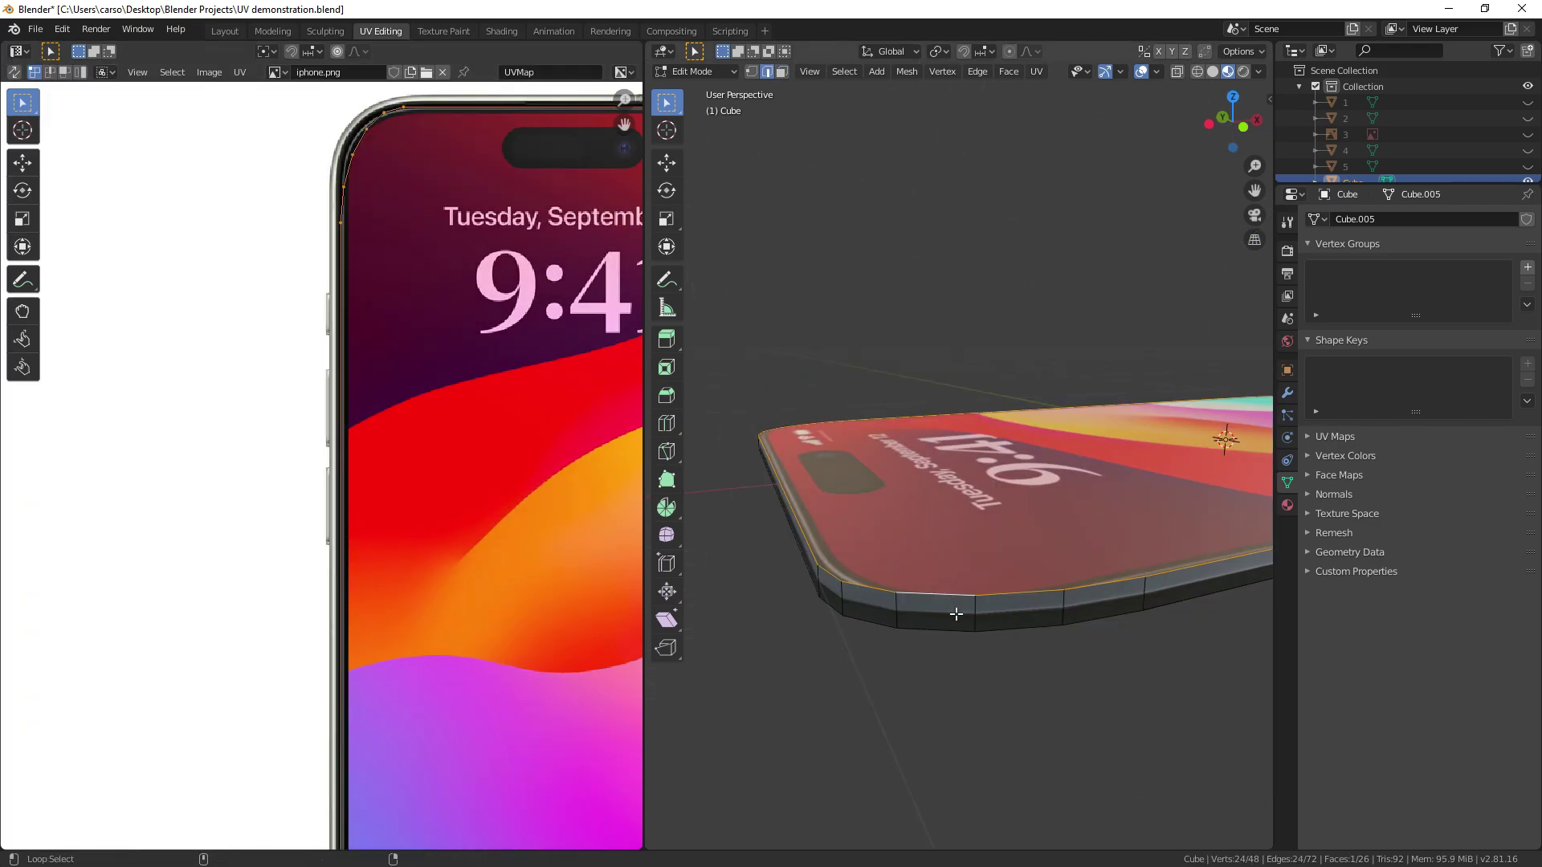
left_click(1010, 699)
key("Tab")
left_click(1012, 704)
Inspect the finished phone's screen texture, dark sides and rounded edges from several angles in the Layout workspace
scroll(1012, 704, "down", 4)
middle_click_drag(1012, 704, 863, 646)
scroll(863, 647, "down", 2)
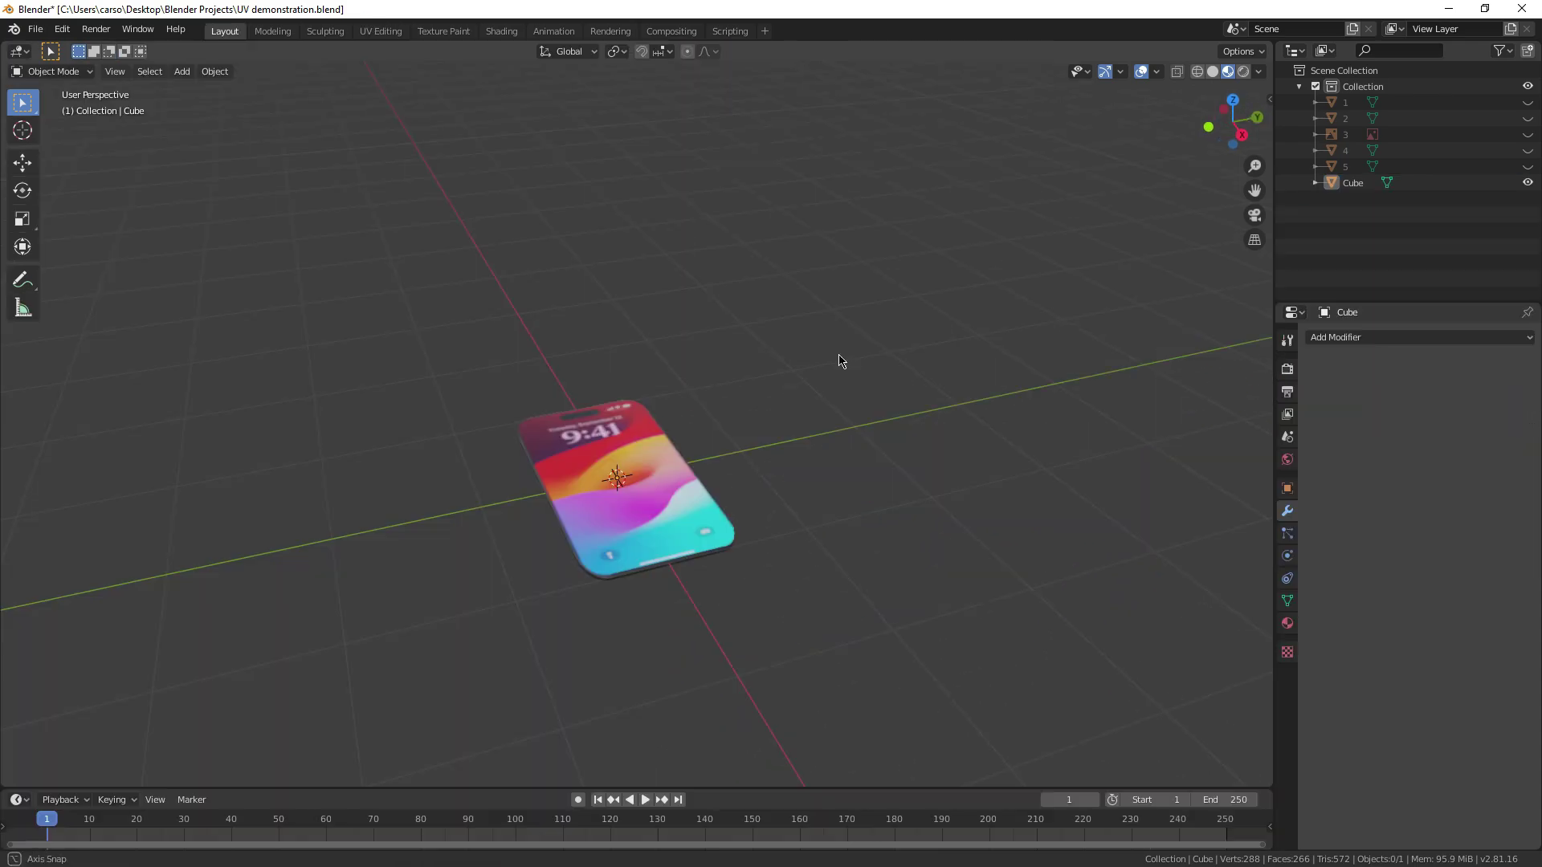
middle_click_drag(840, 361, 209, 622)
scroll(361, 613, "down", 4)
middle_click_drag(530, 526, 631, 640)
scroll(605, 658, "down", 5)
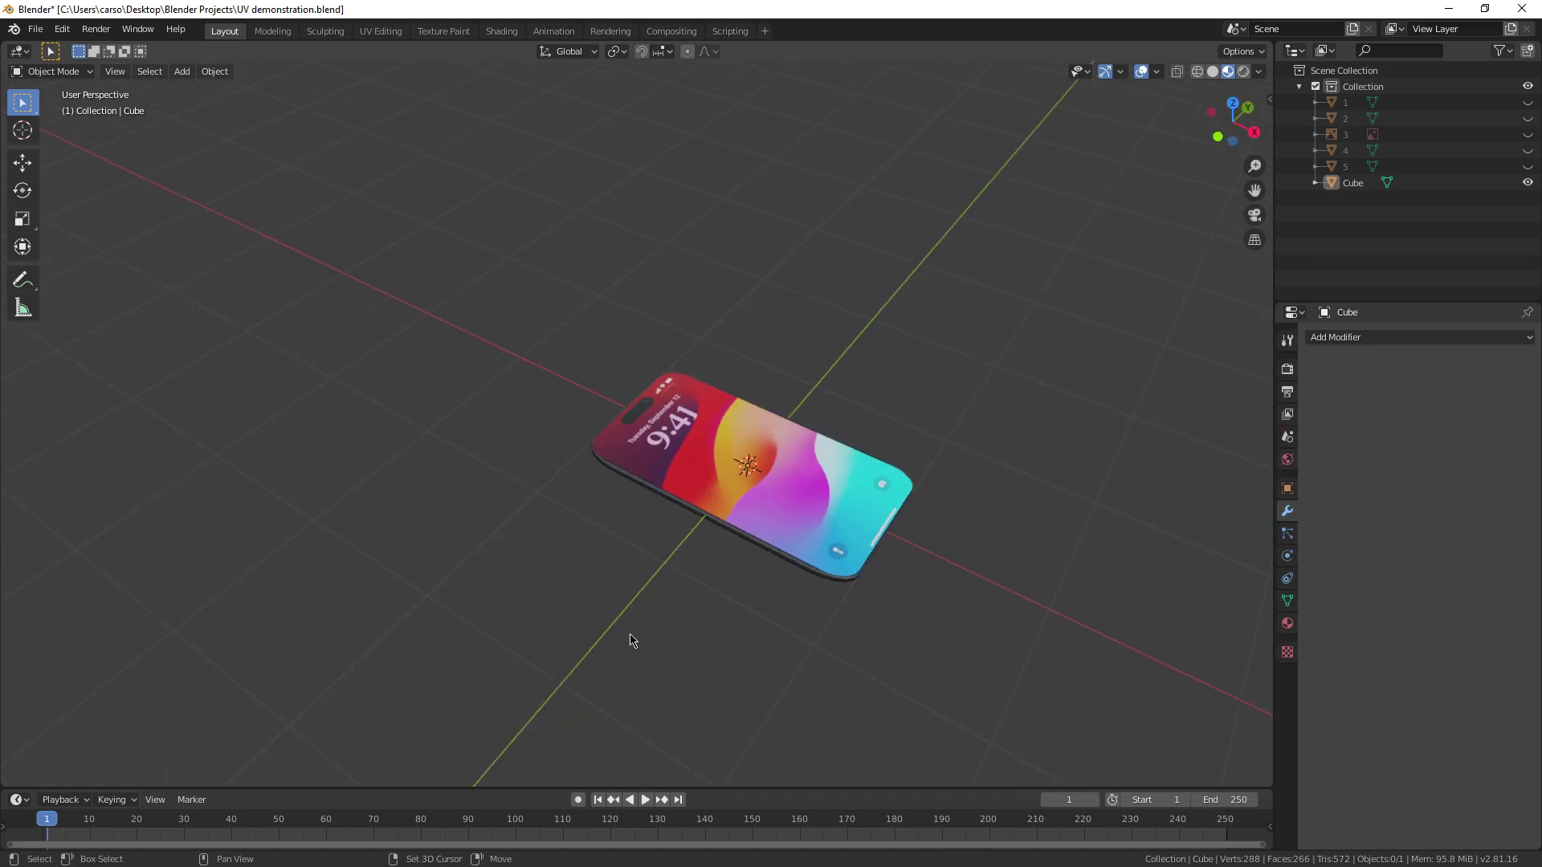
middle_click_drag(711, 596, 580, 570)
left_click(579, 569)
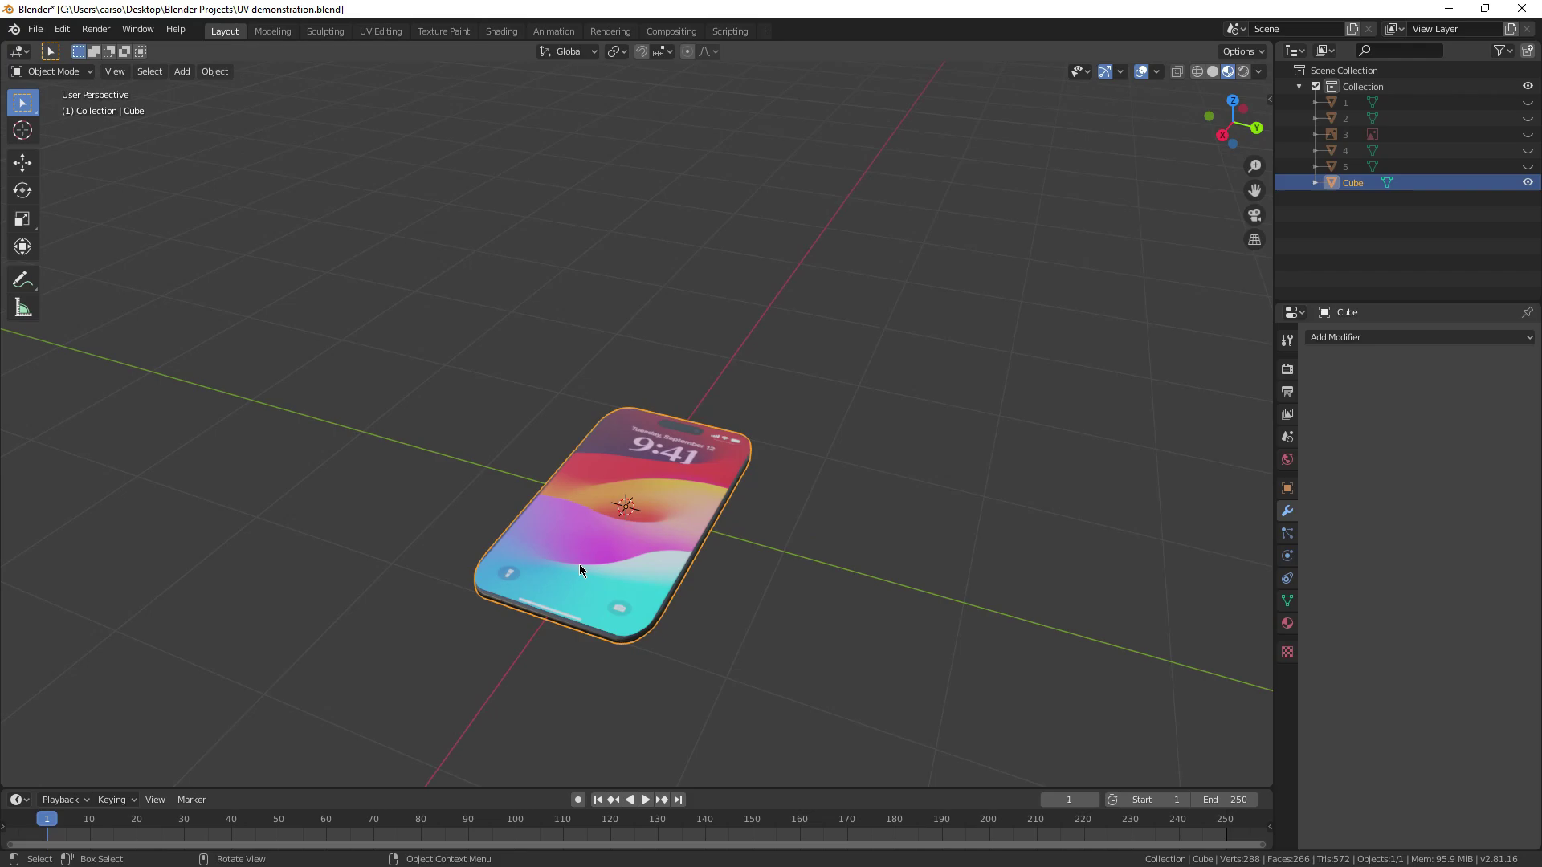
middle_click_drag(767, 604, 682, 551)
left_click(883, 451)
left_click(707, 615)
scroll(643, 431, "up", 1)
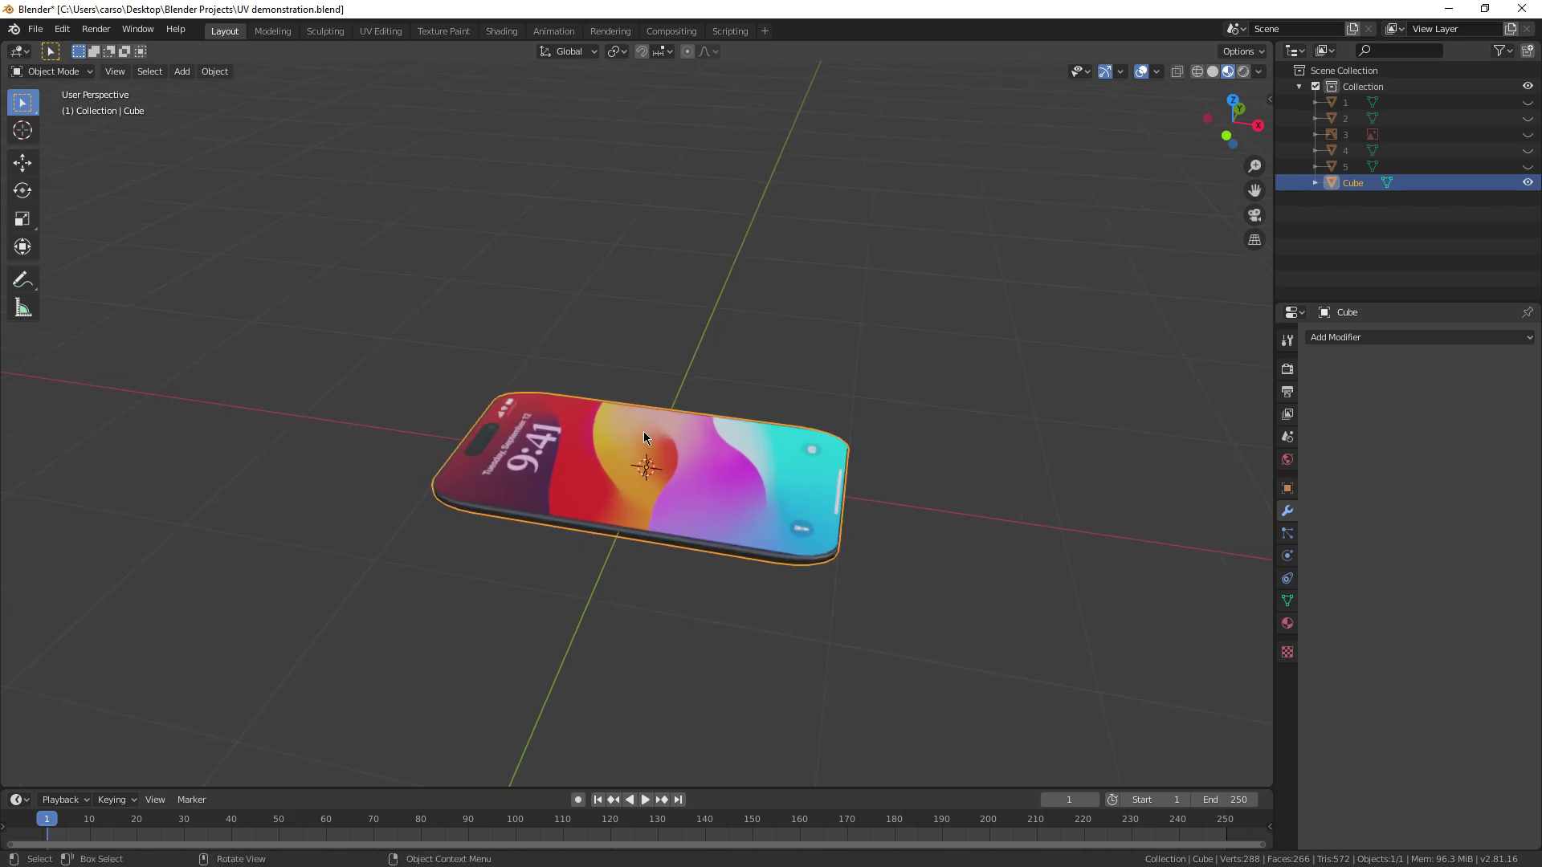
scroll(827, 368, "down", 5)
middle_click_drag(592, 213, 583, 342, "shift")
scroll(584, 342, "up", 5)
middle_click_drag(676, 524, 644, 565)
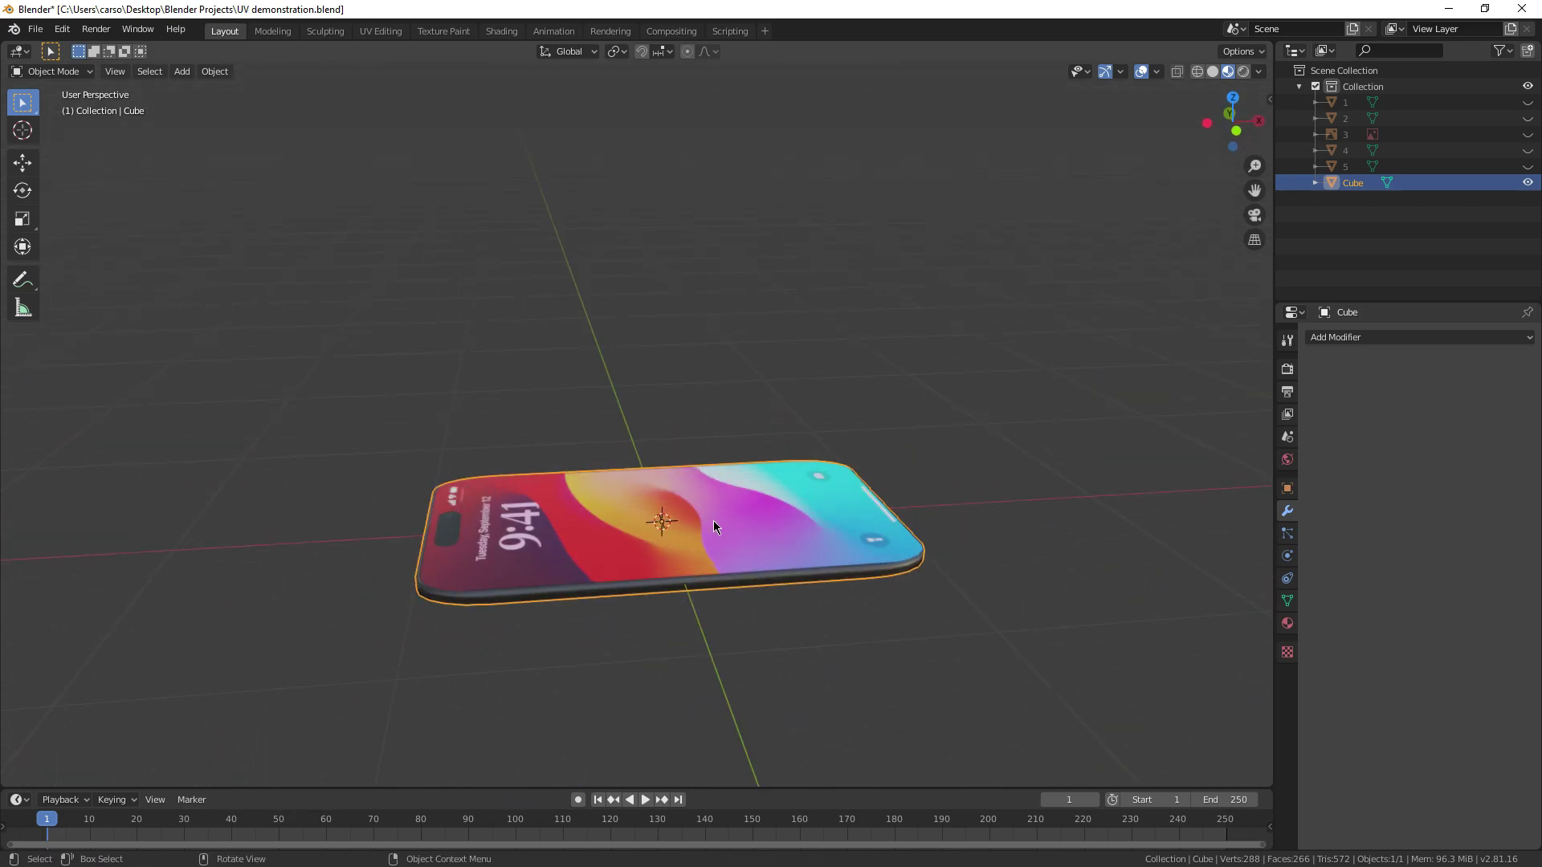
middle_click_drag(713, 525, 640, 626)
scroll(731, 528, "up", 4)
scroll(653, 601, "down", 4)
scroll(759, 649, "down", 3)
scroll(634, 566, "up", 3)
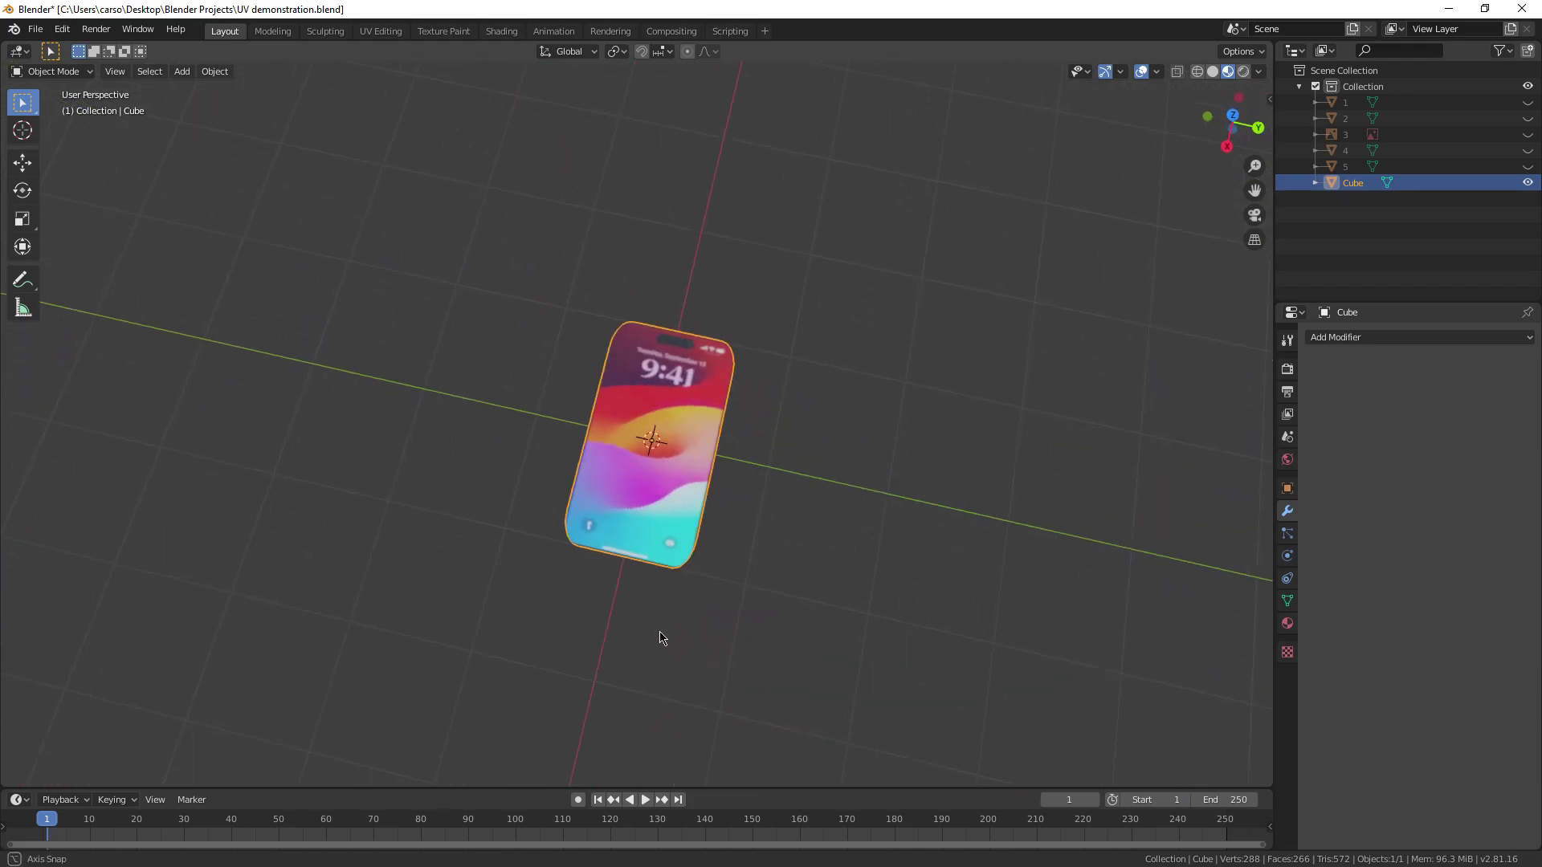
left_click(597, 581)
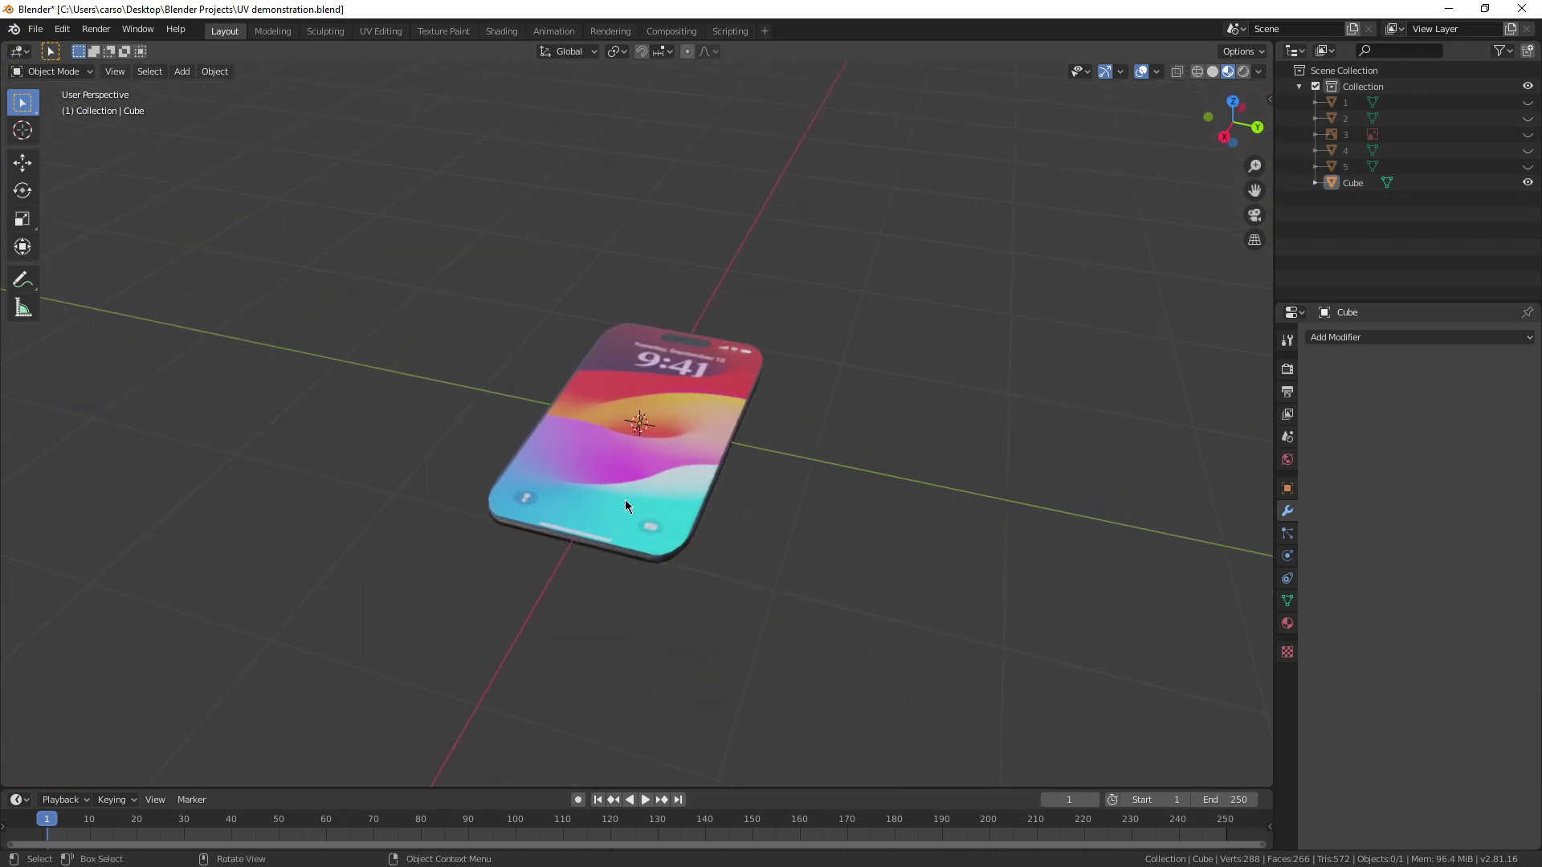